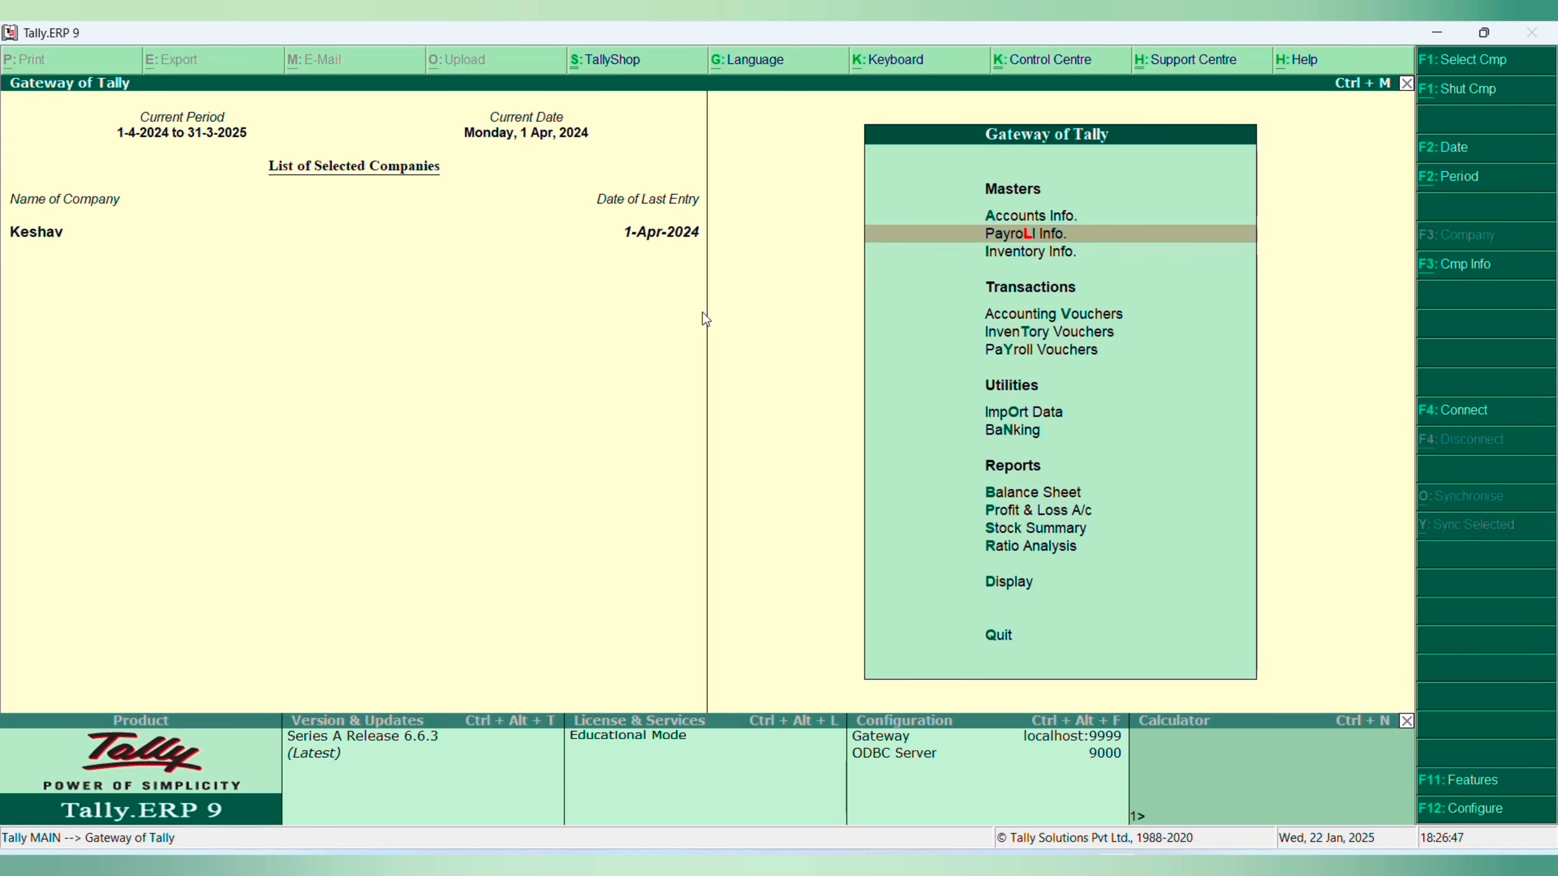
- Look through the company information options and the list of available companies, leaving without selecting one
key(alt+F3)
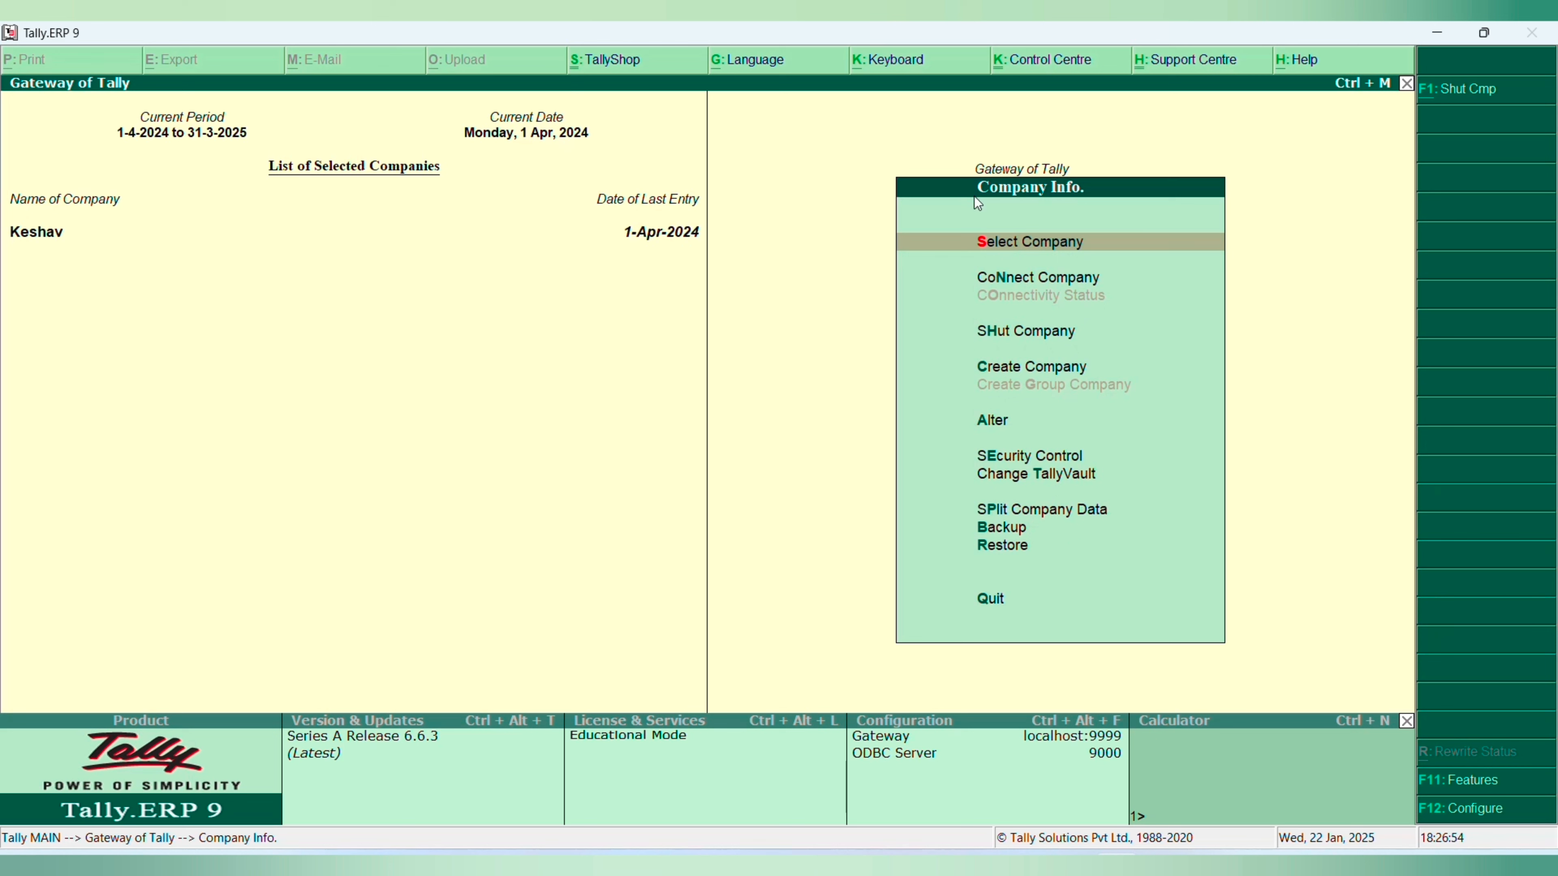
key(Down)
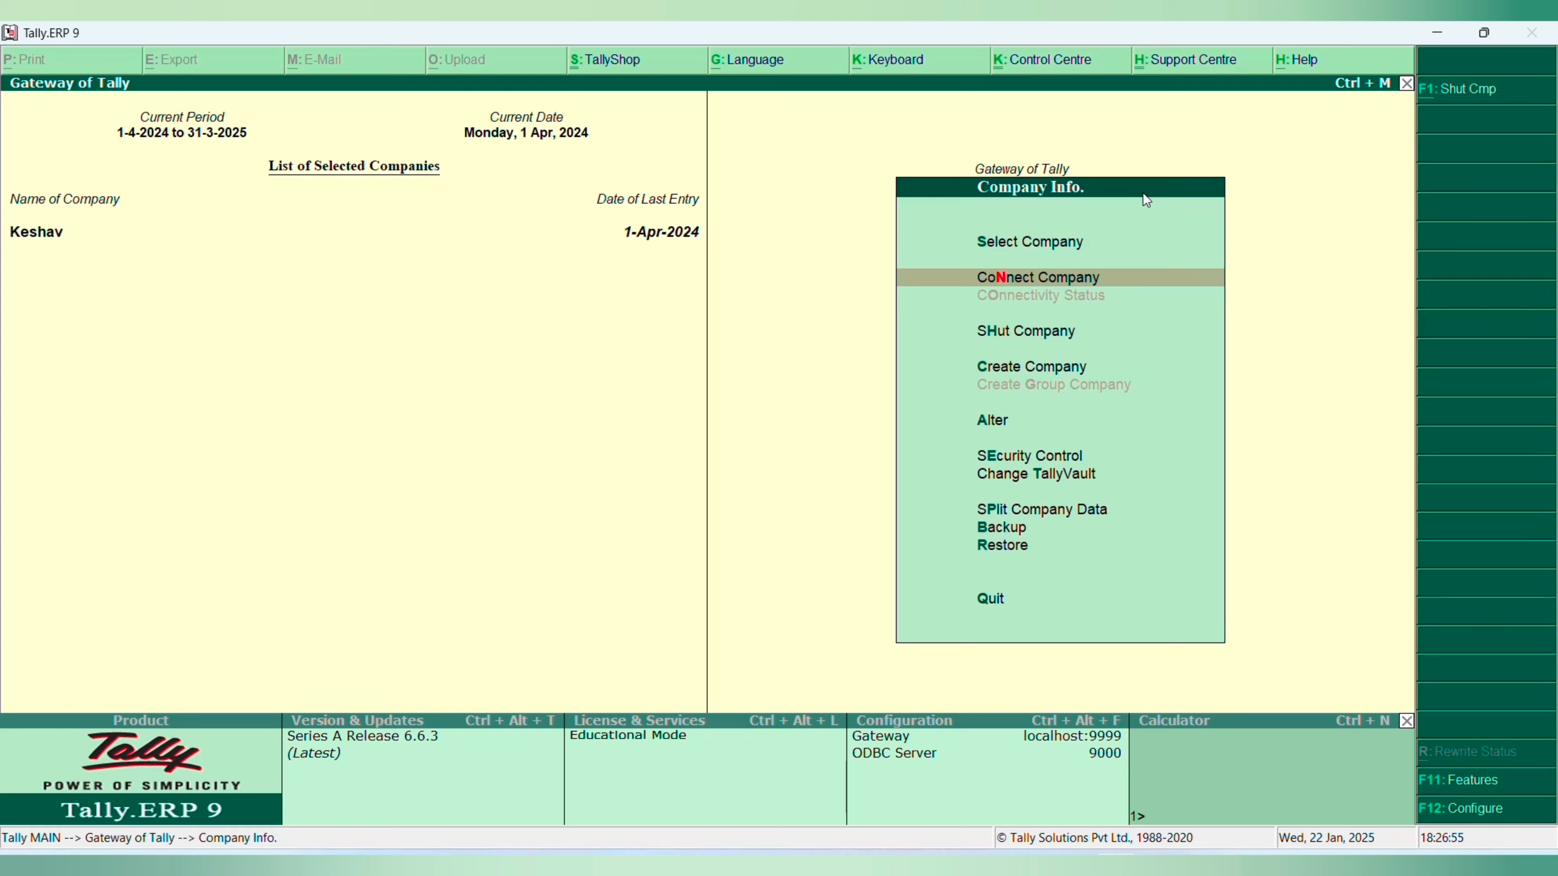
key(Down)
key(Down)
key(Down)
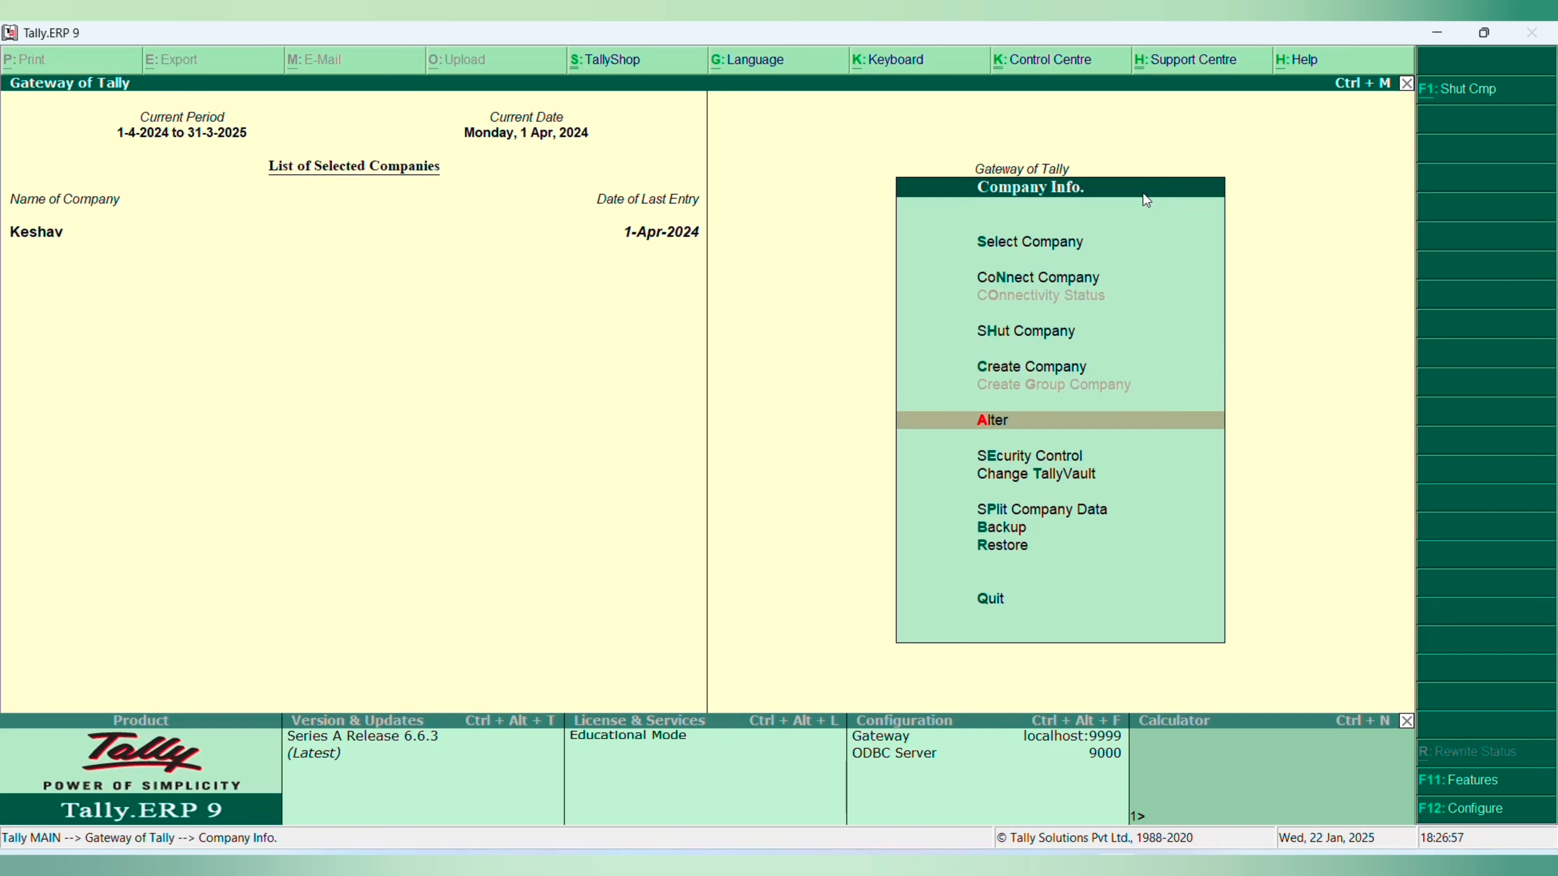
key(Up)
key(Up)
key(Up)
key(Up)
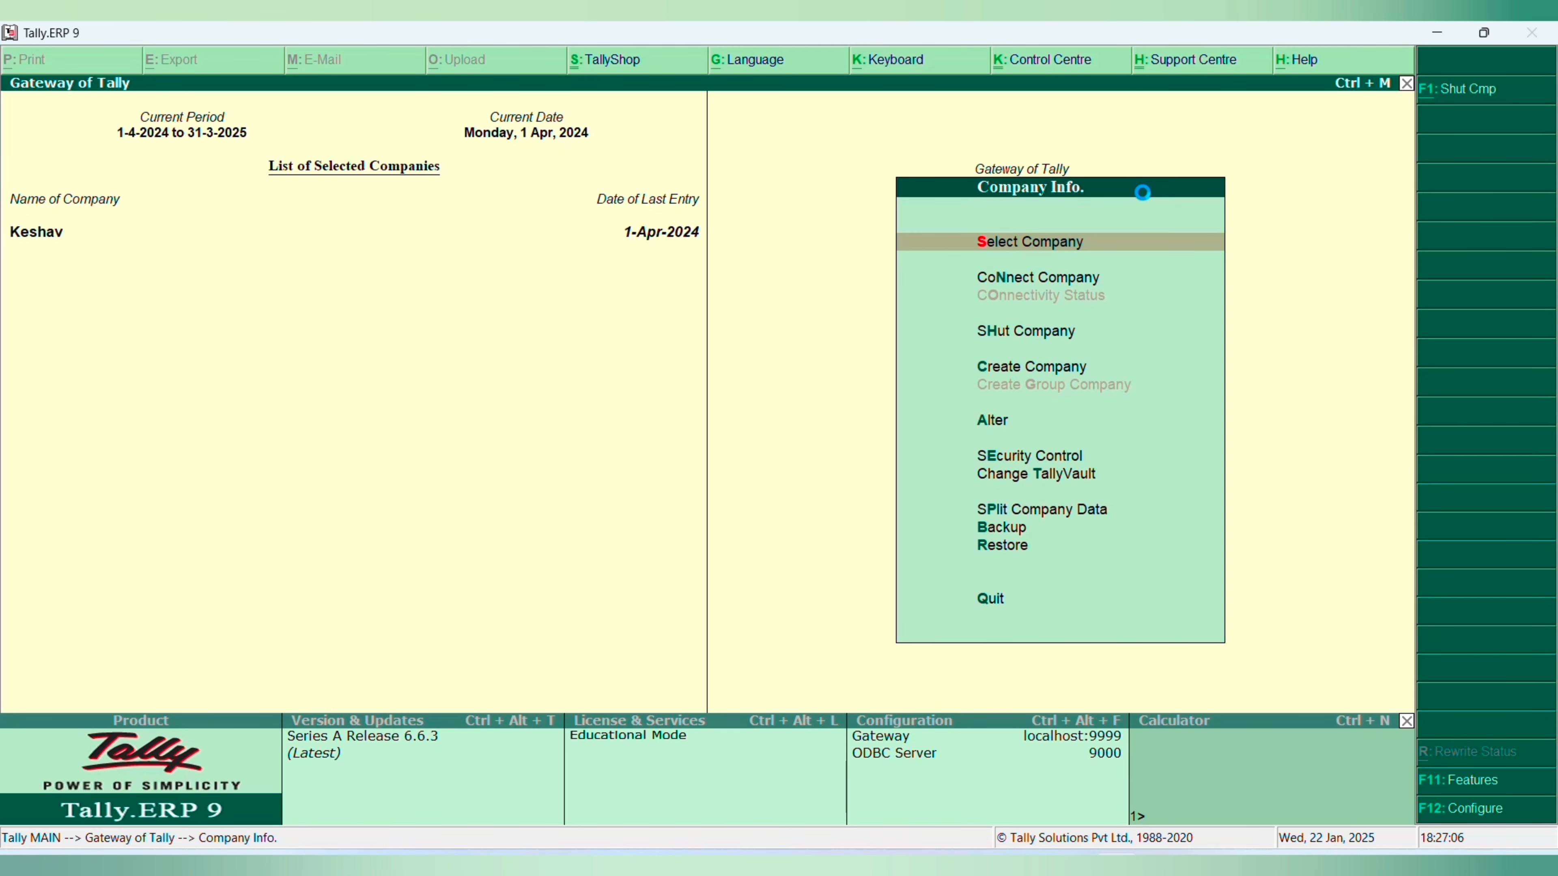
key(Return)
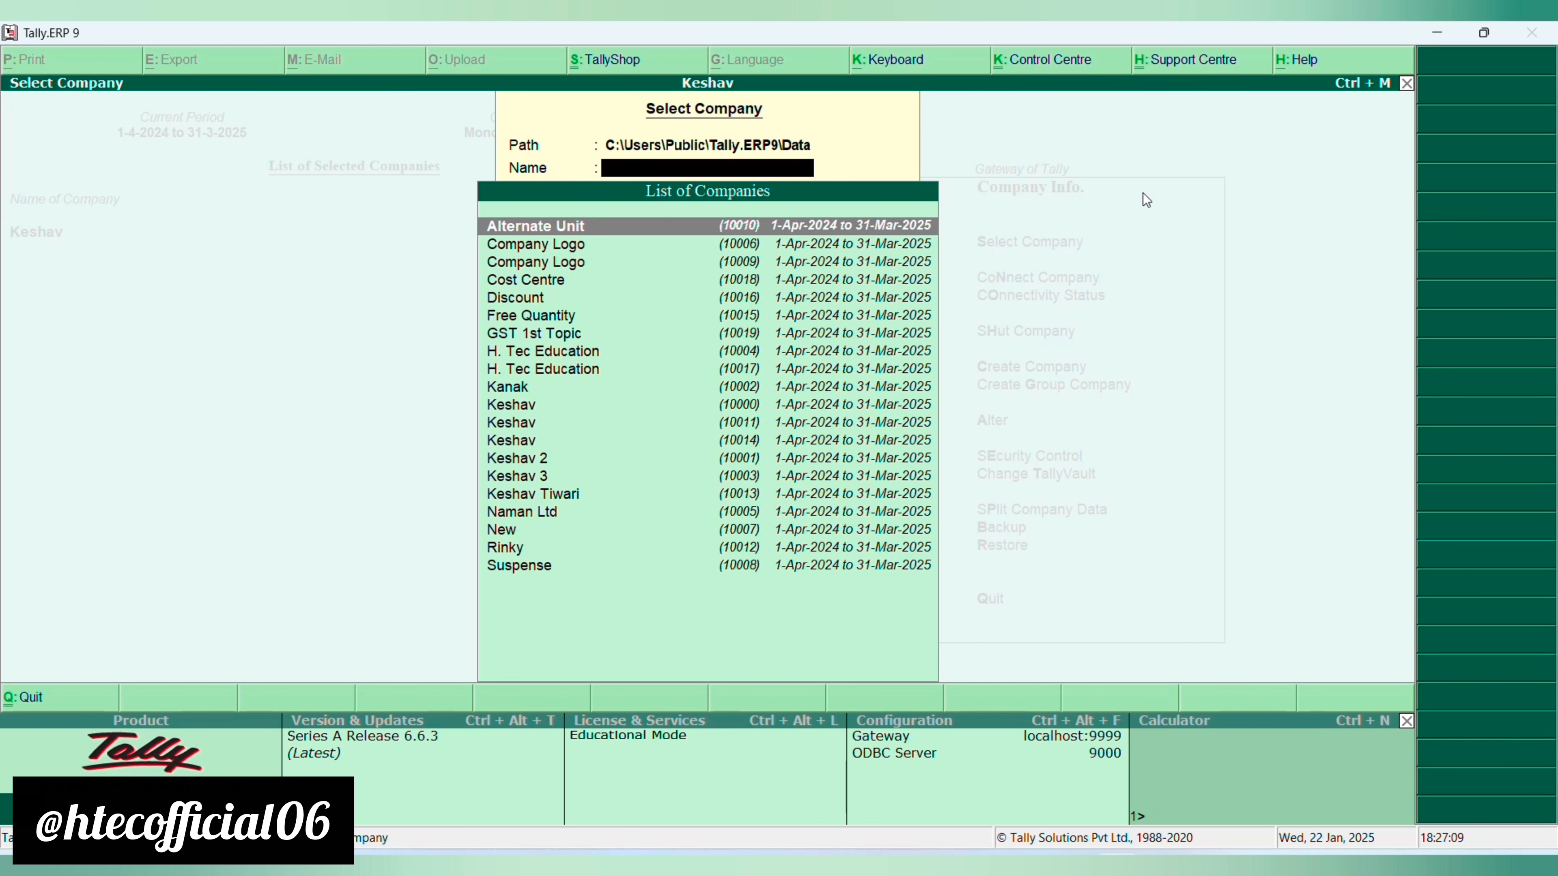
key(Escape)
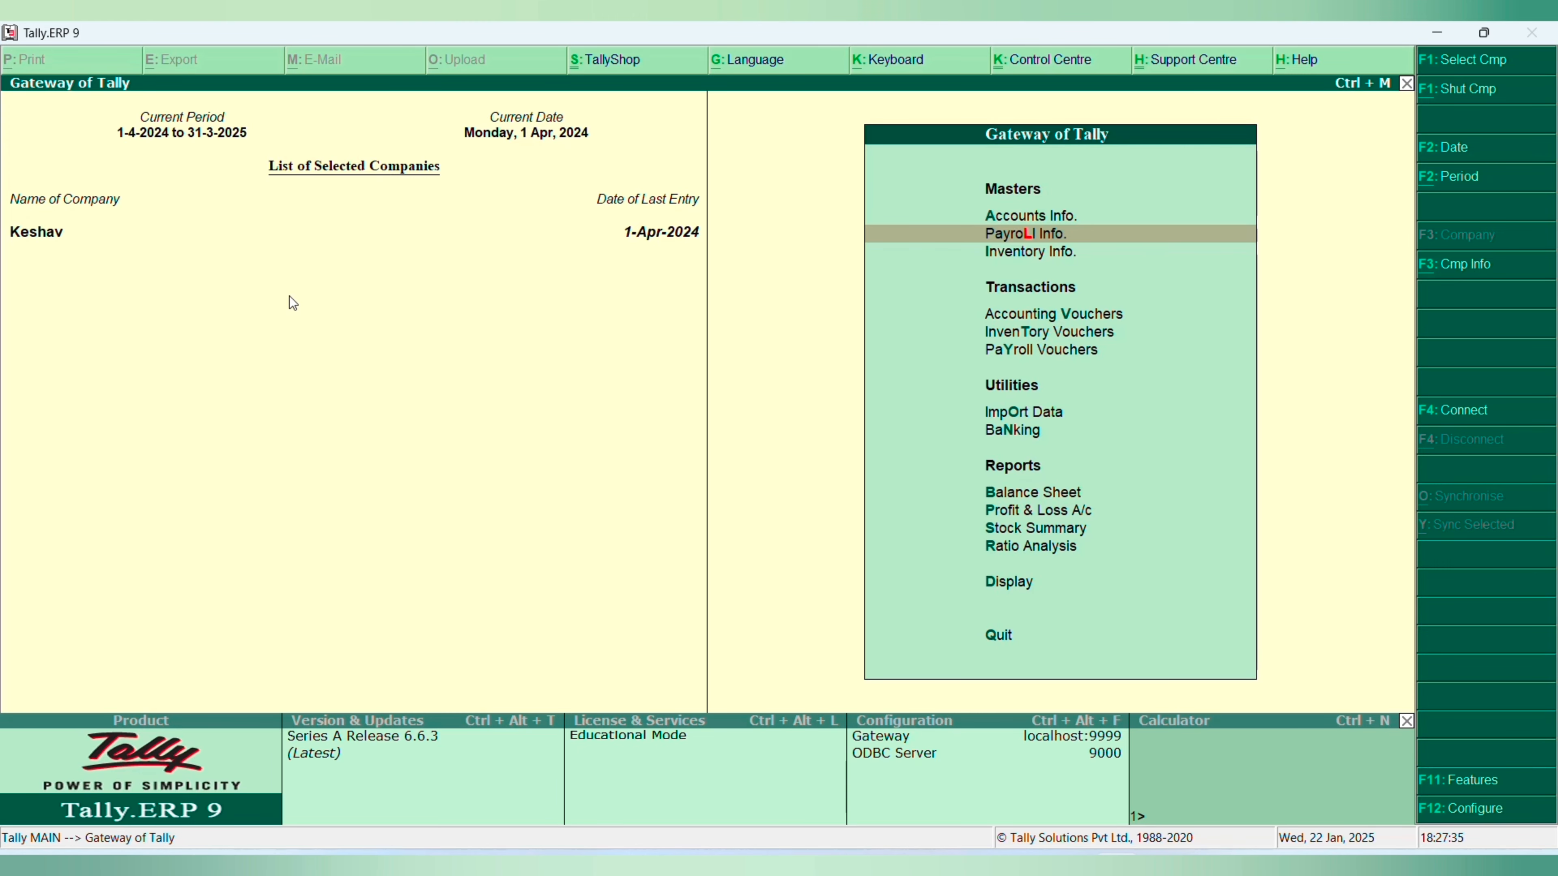
- Shut the open Keshav company and load the H. Tec Education company numbered 10017
key(alt+F1)
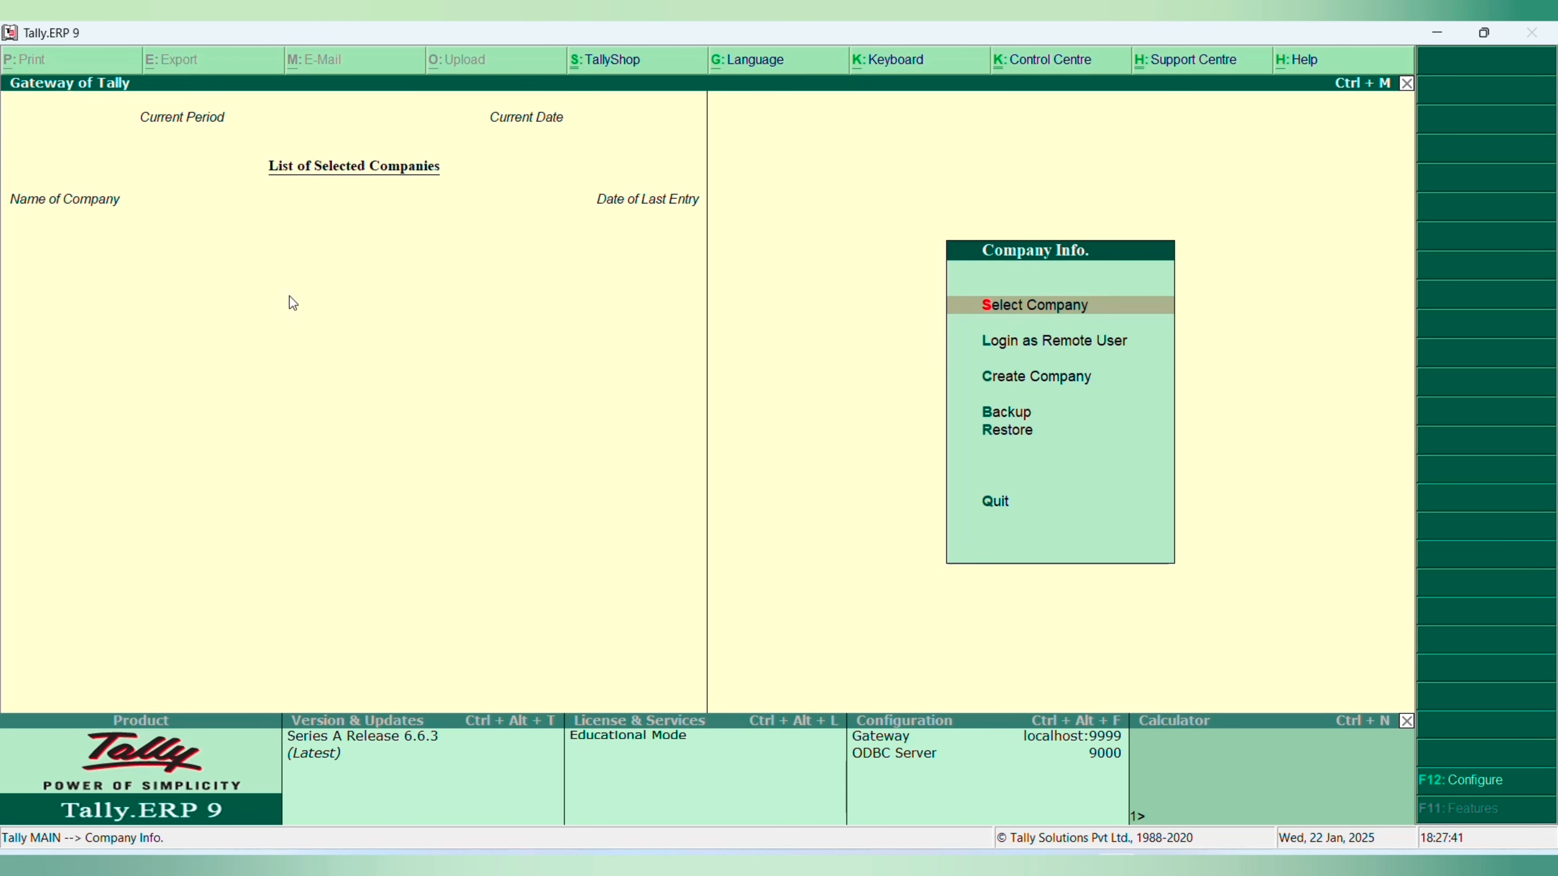
key(Return)
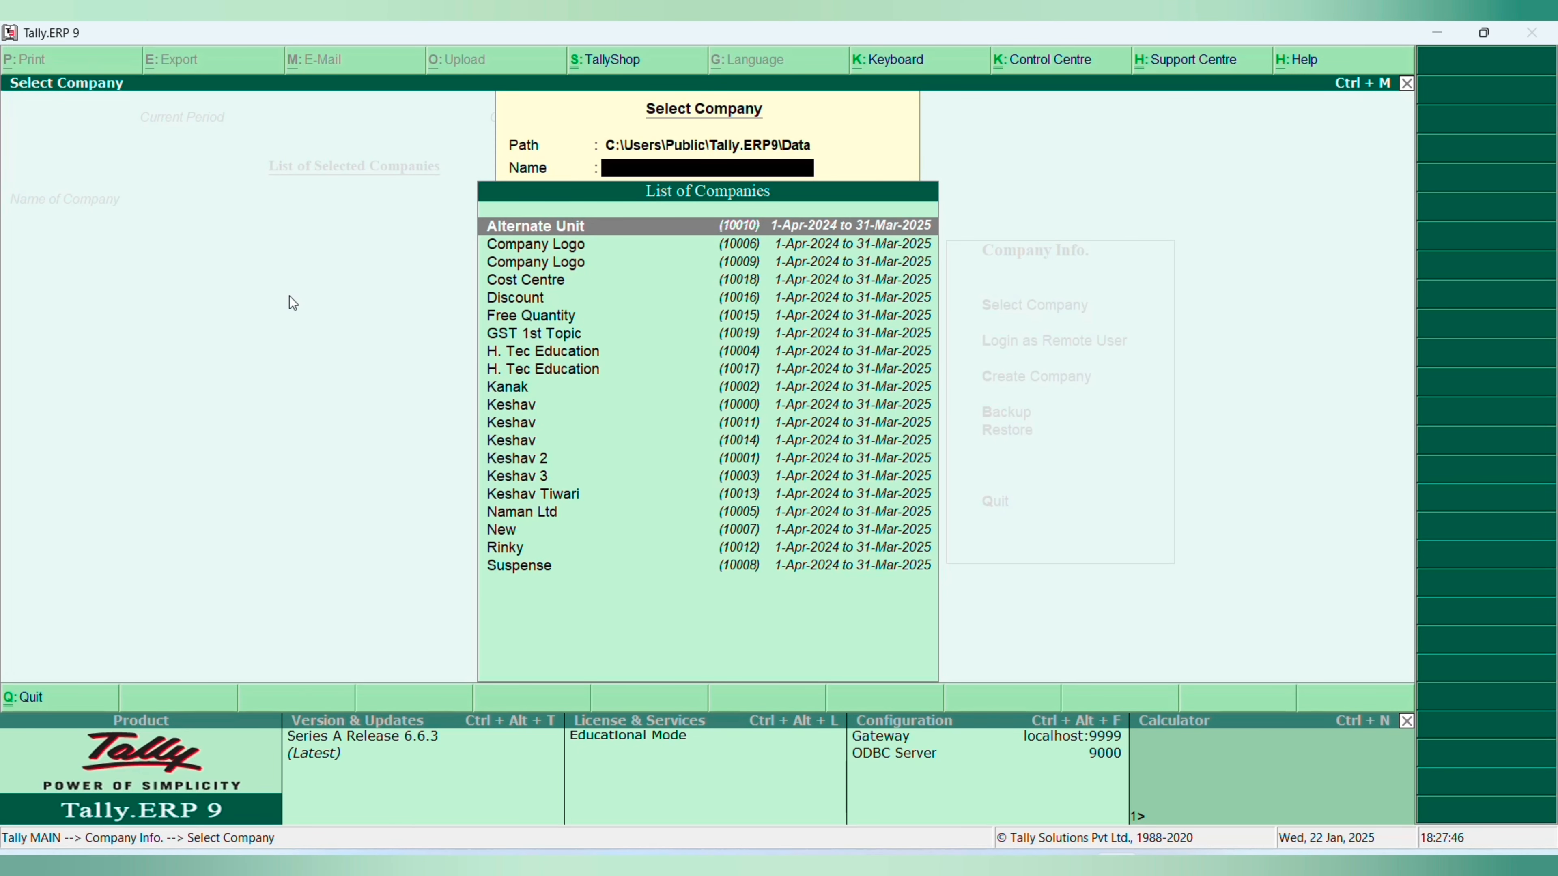
text(H.Tec)
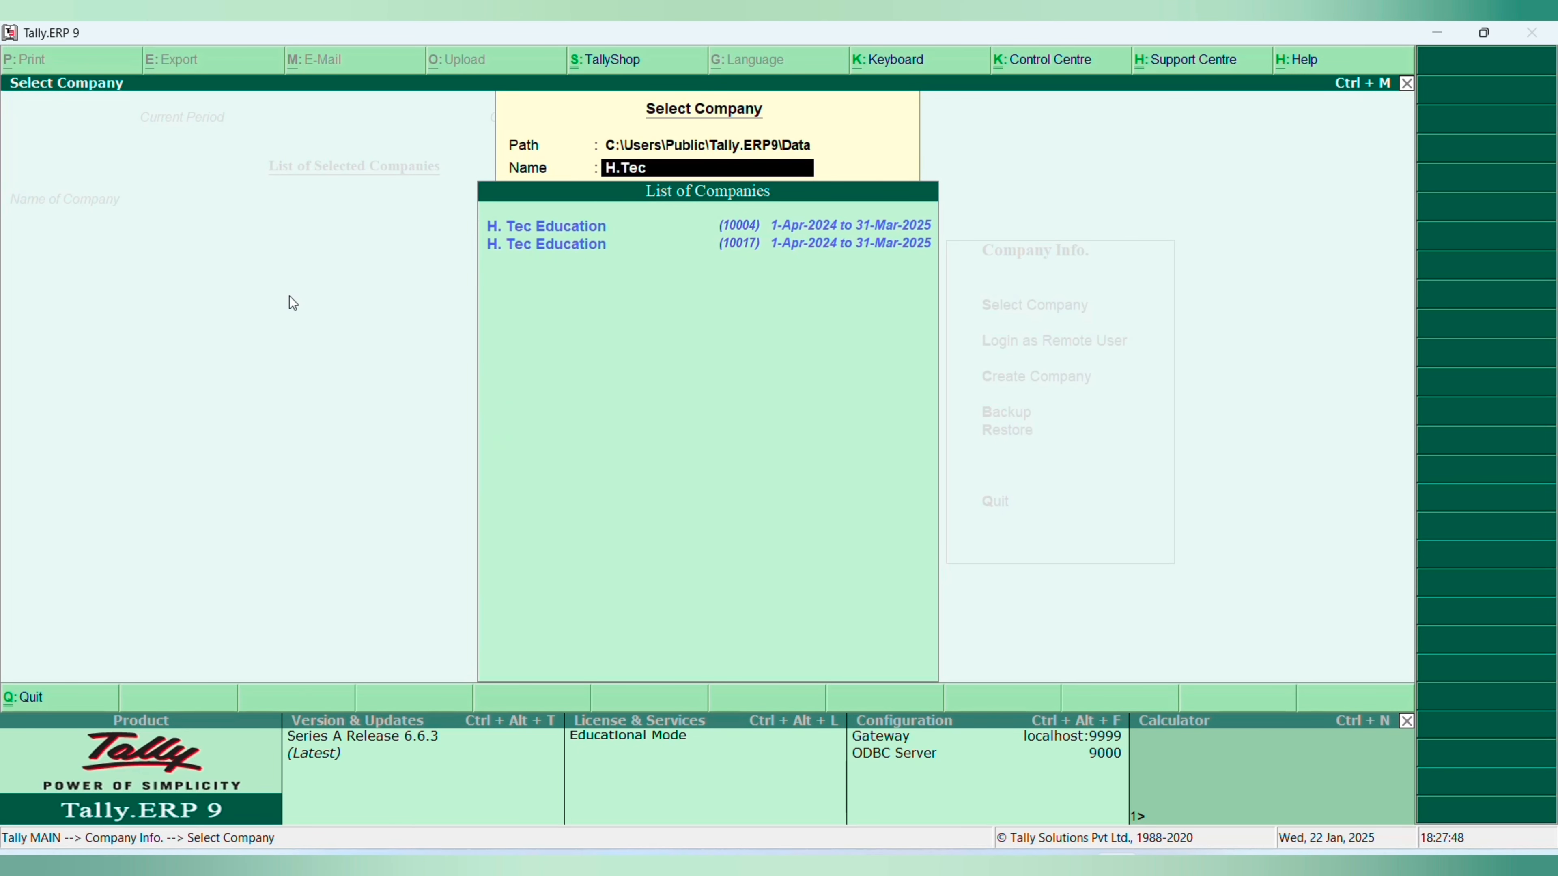
key(Down)
key(Return)
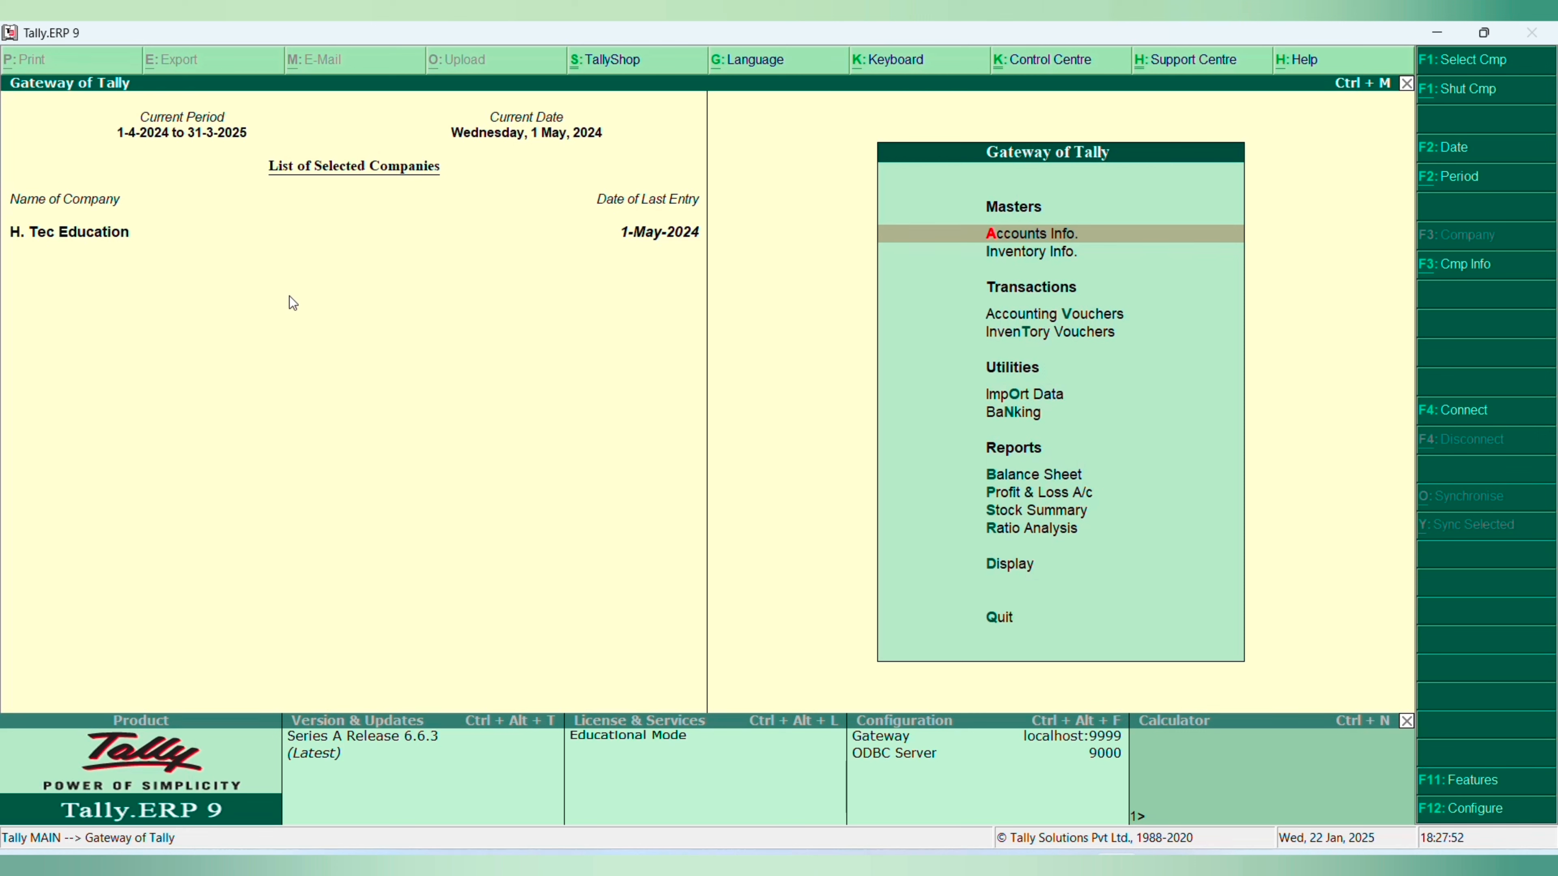
- Load the Keshav company numbered 10014 as a second open company alongside H. Tec Education
key(alt+F3)
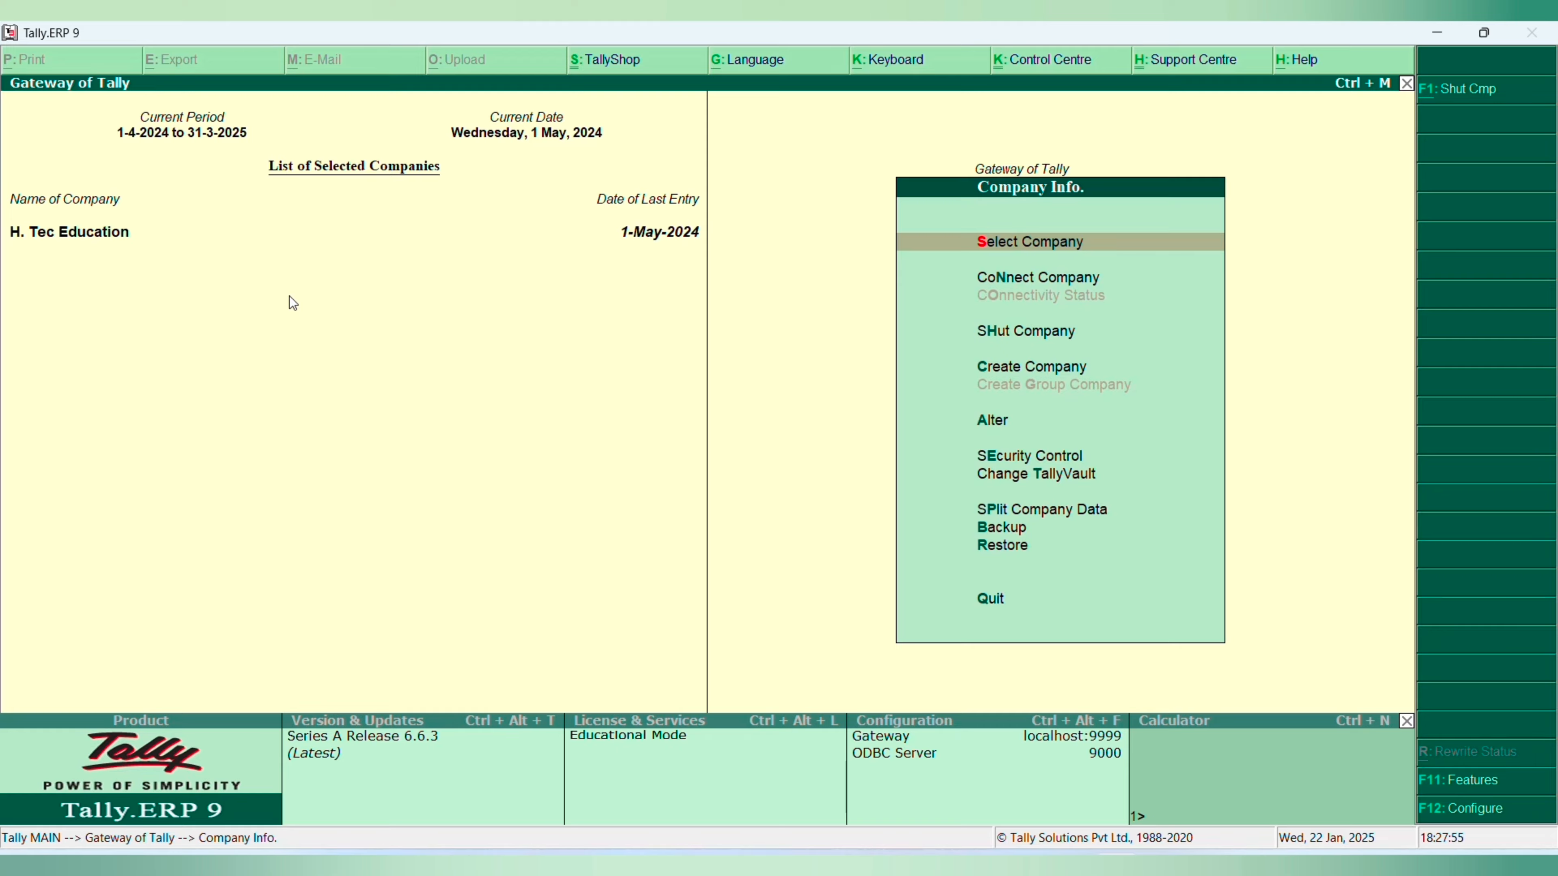
key(Escape)
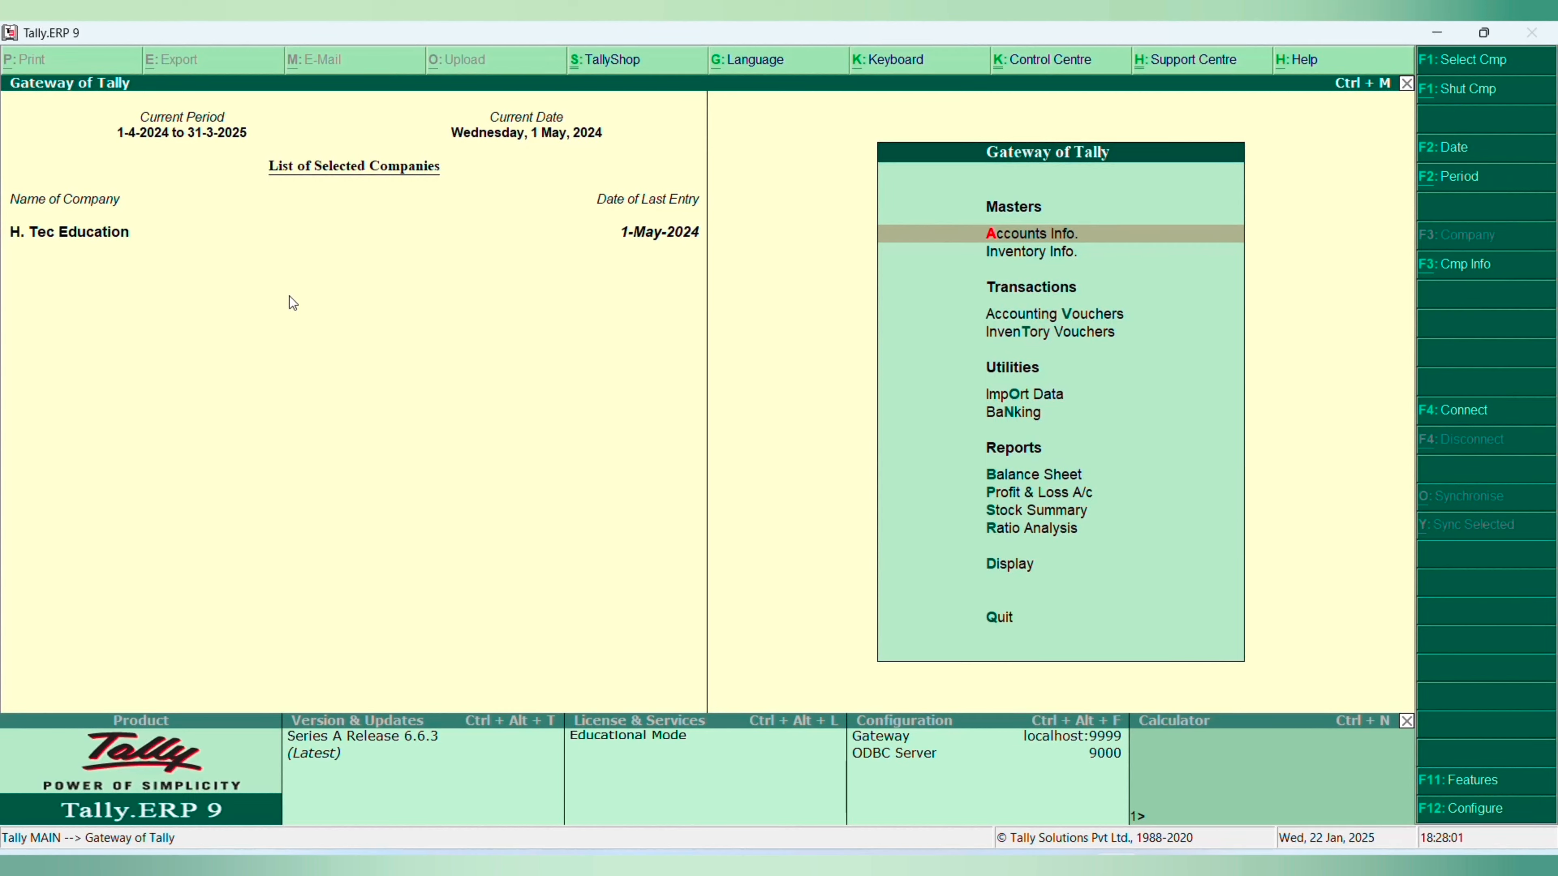
key(alt+F3)
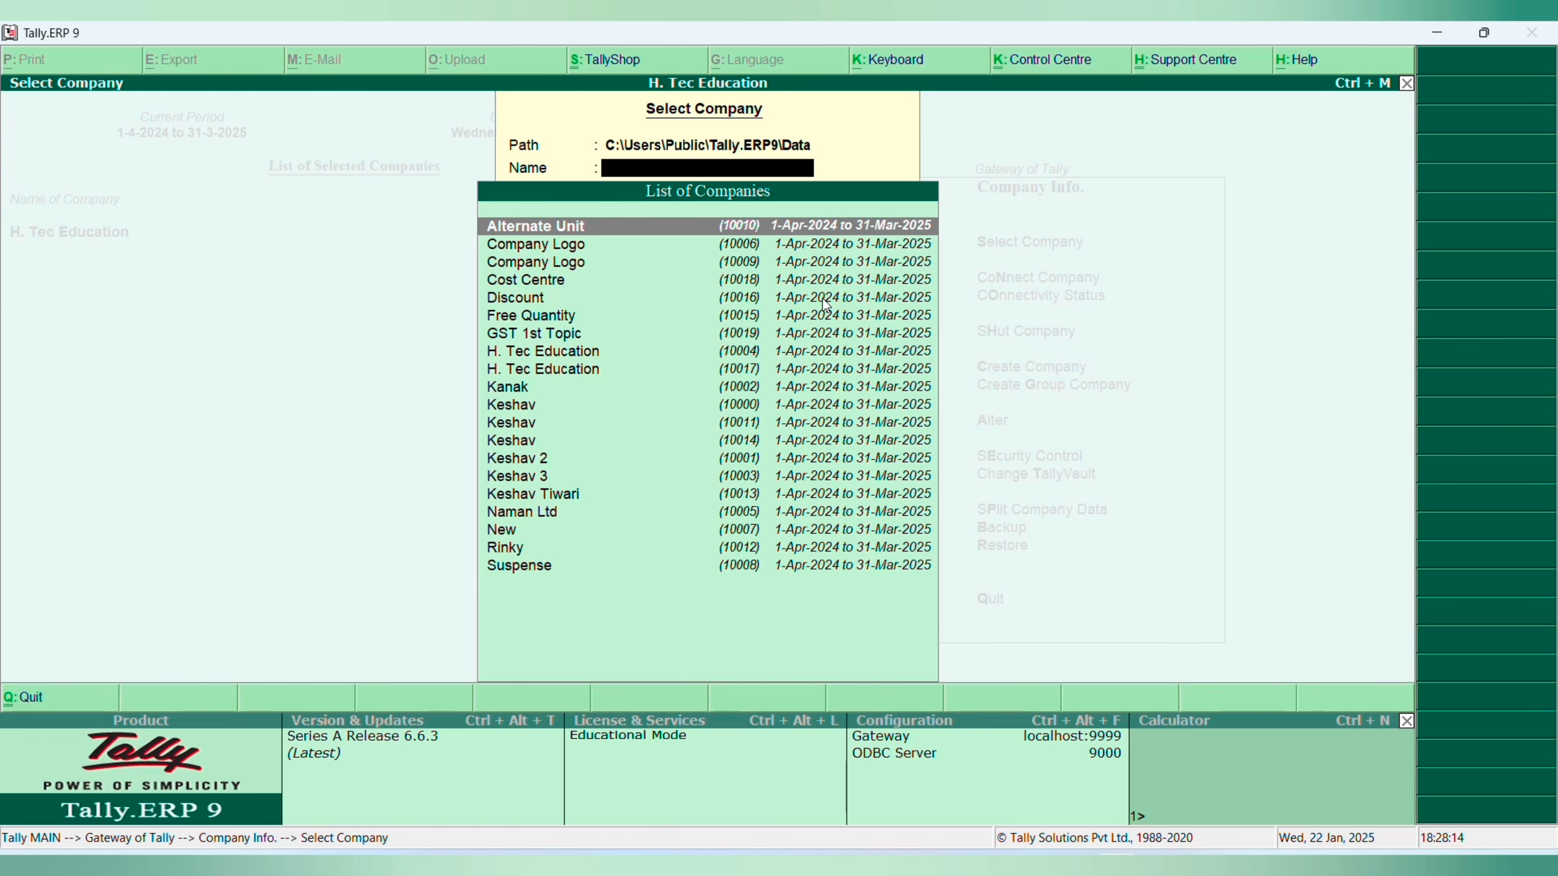
text(Keshav)
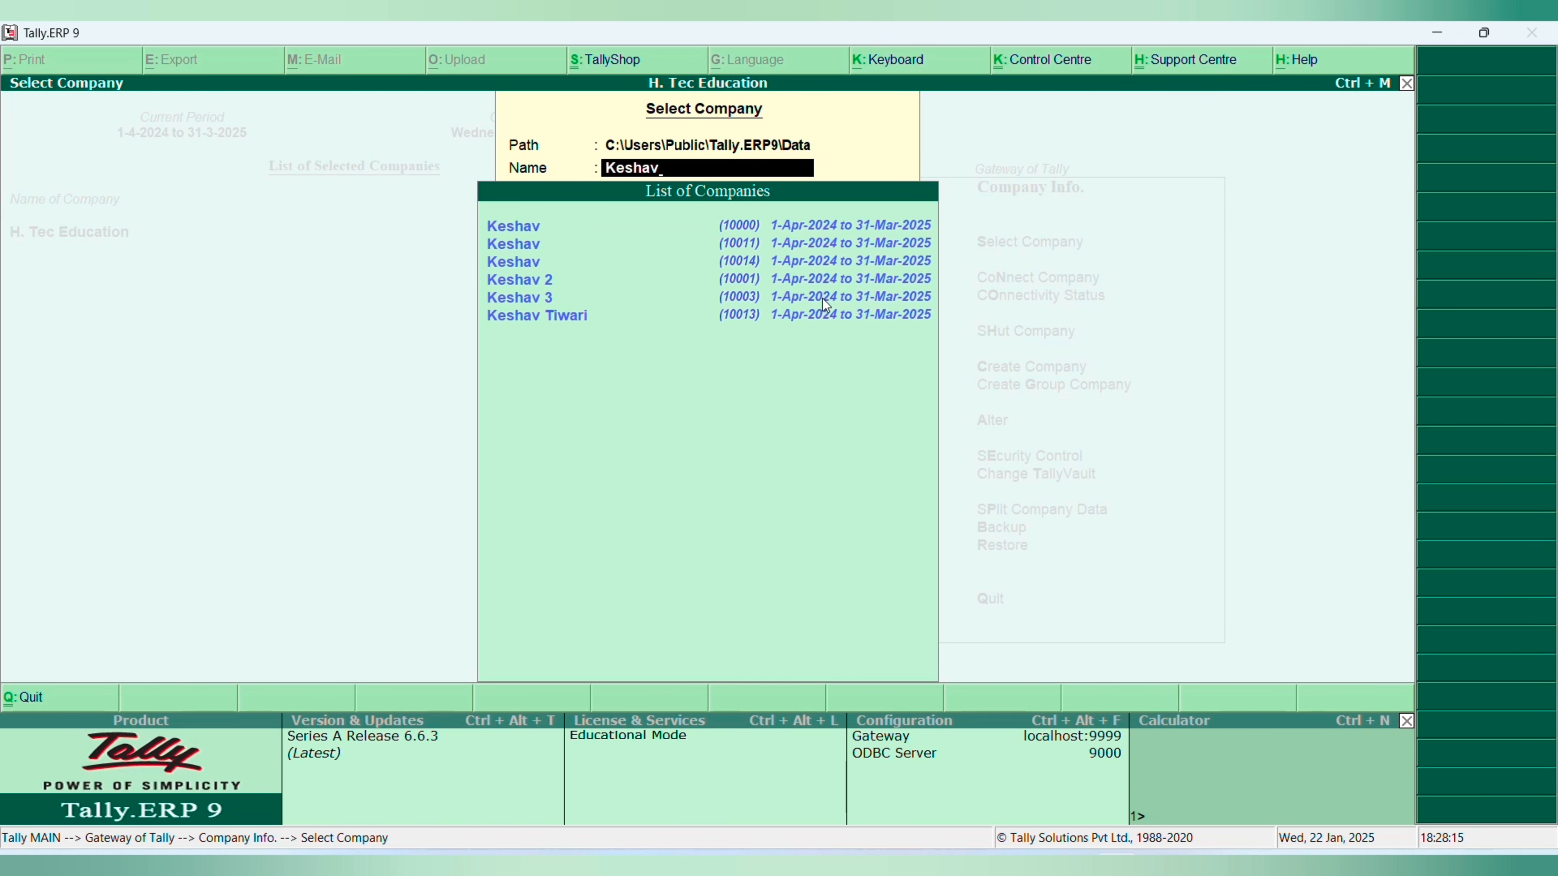
key(Up)
key(Up)
key(Return)
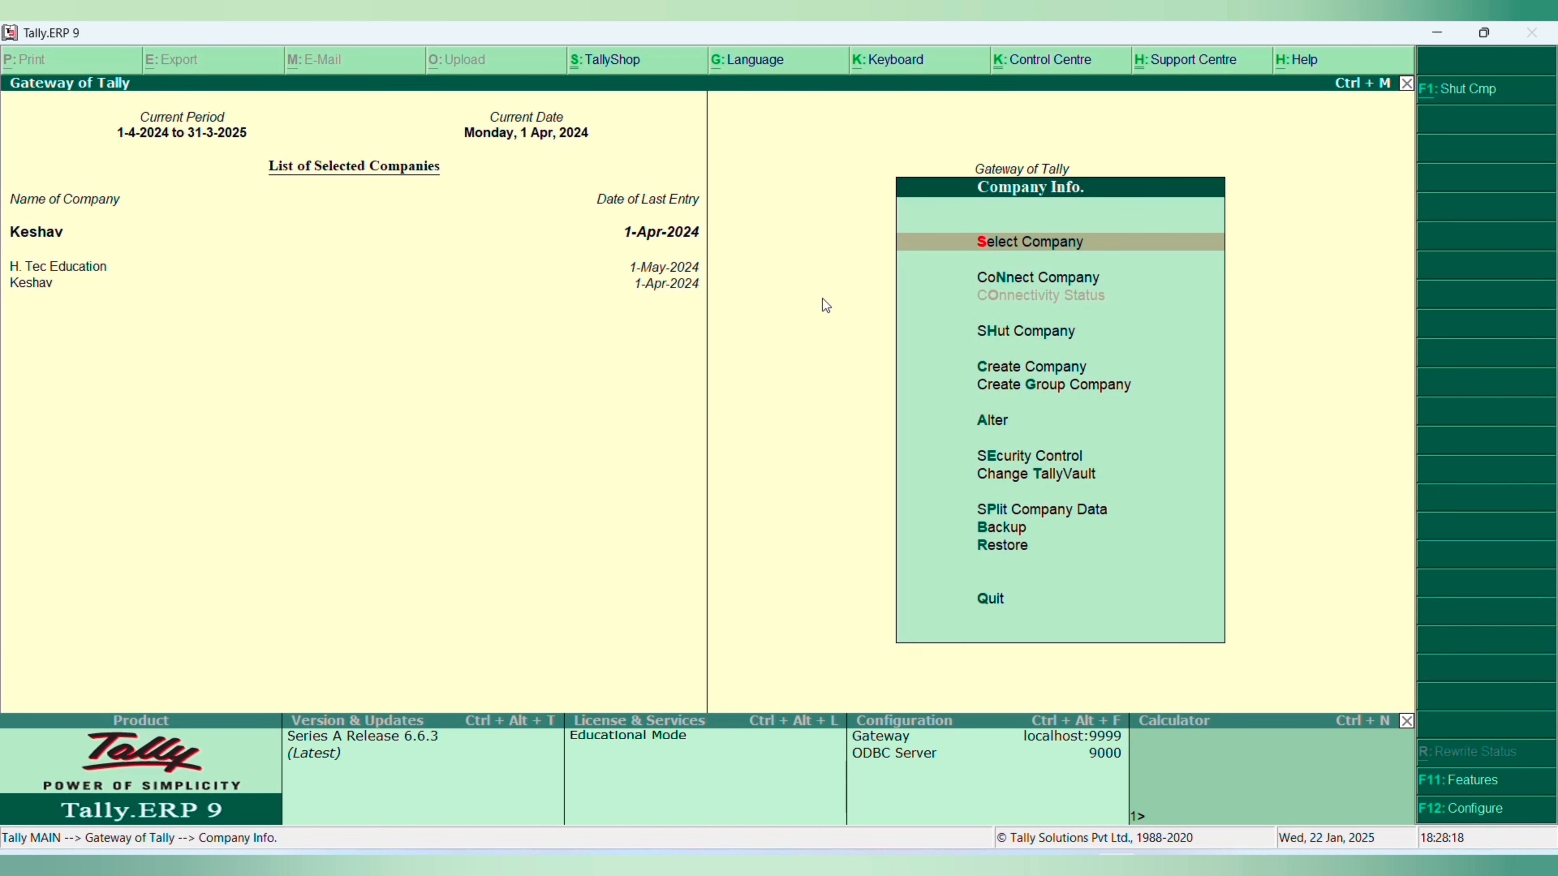
- Make H. Tec Education the active company, and switch back to Keshav as the active company
key(Down)
key(Down)
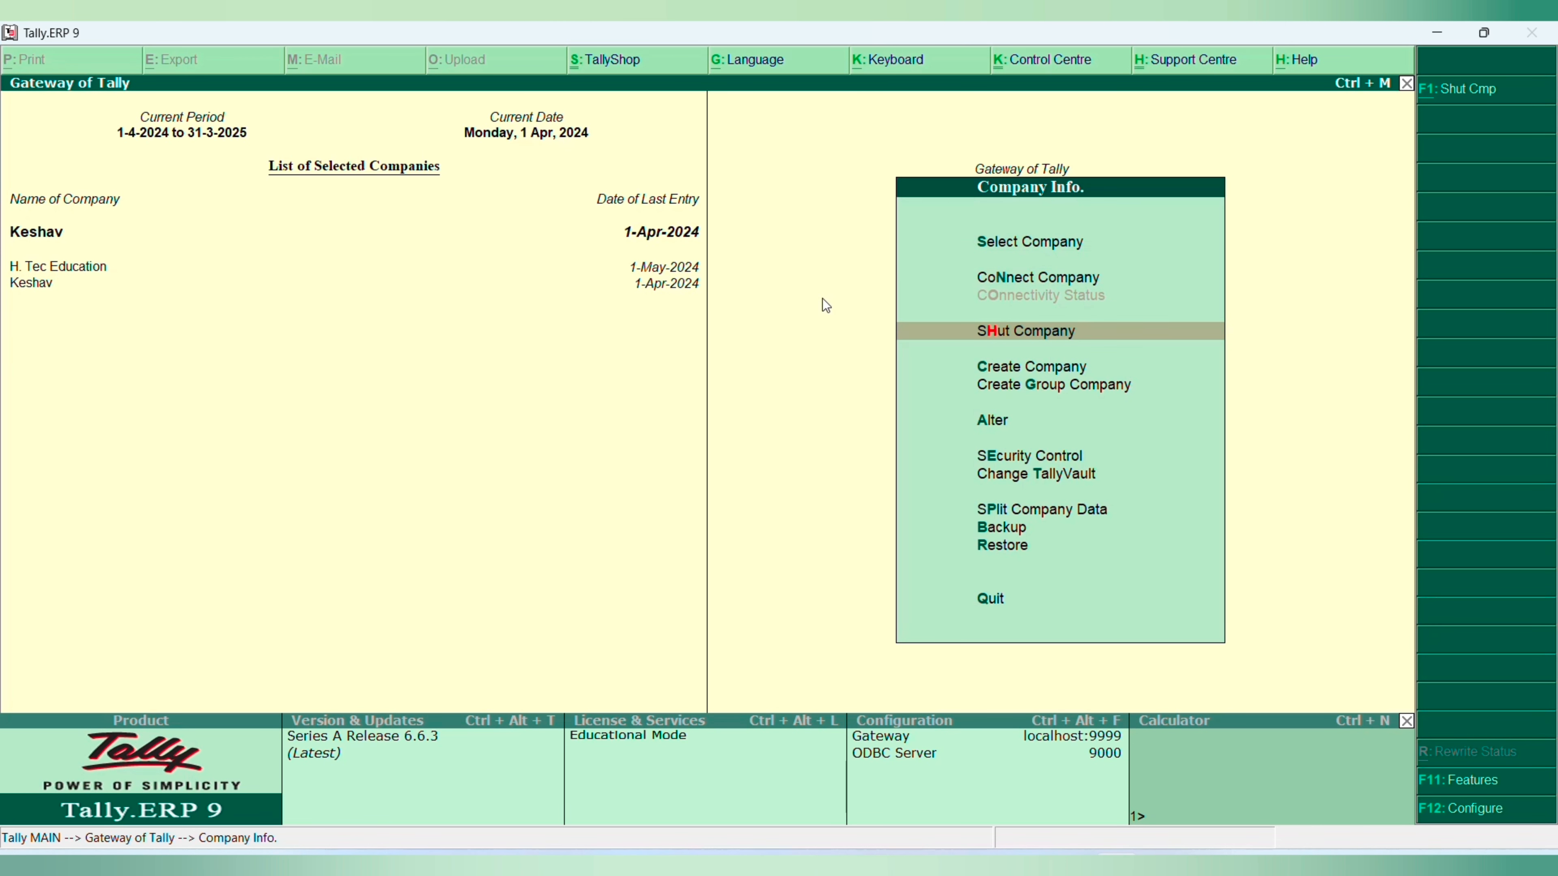
key(Up)
key(Down)
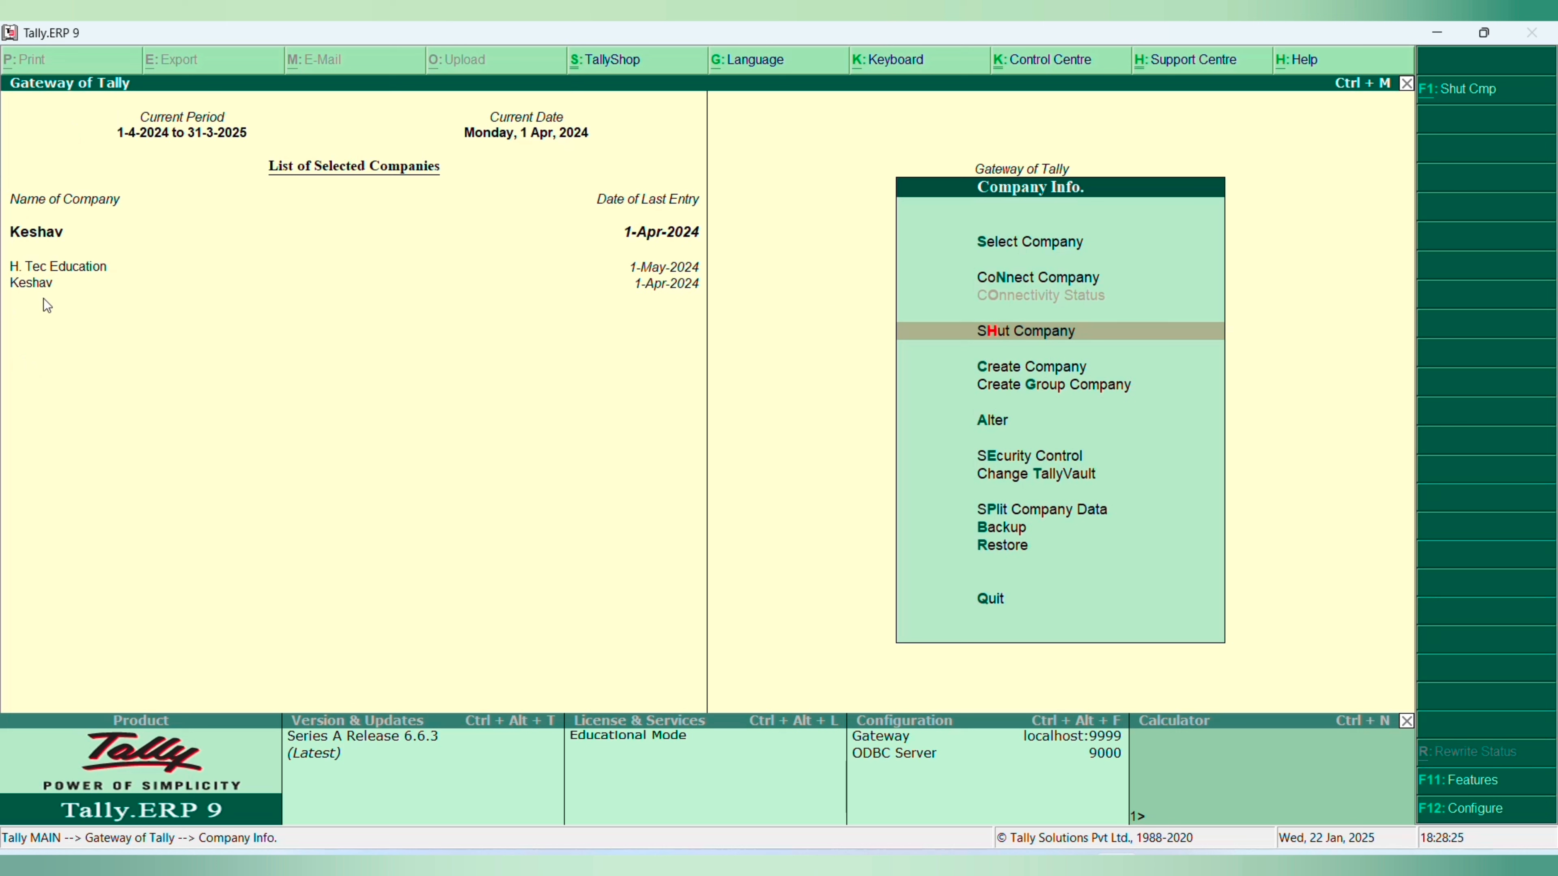
click(61, 269)
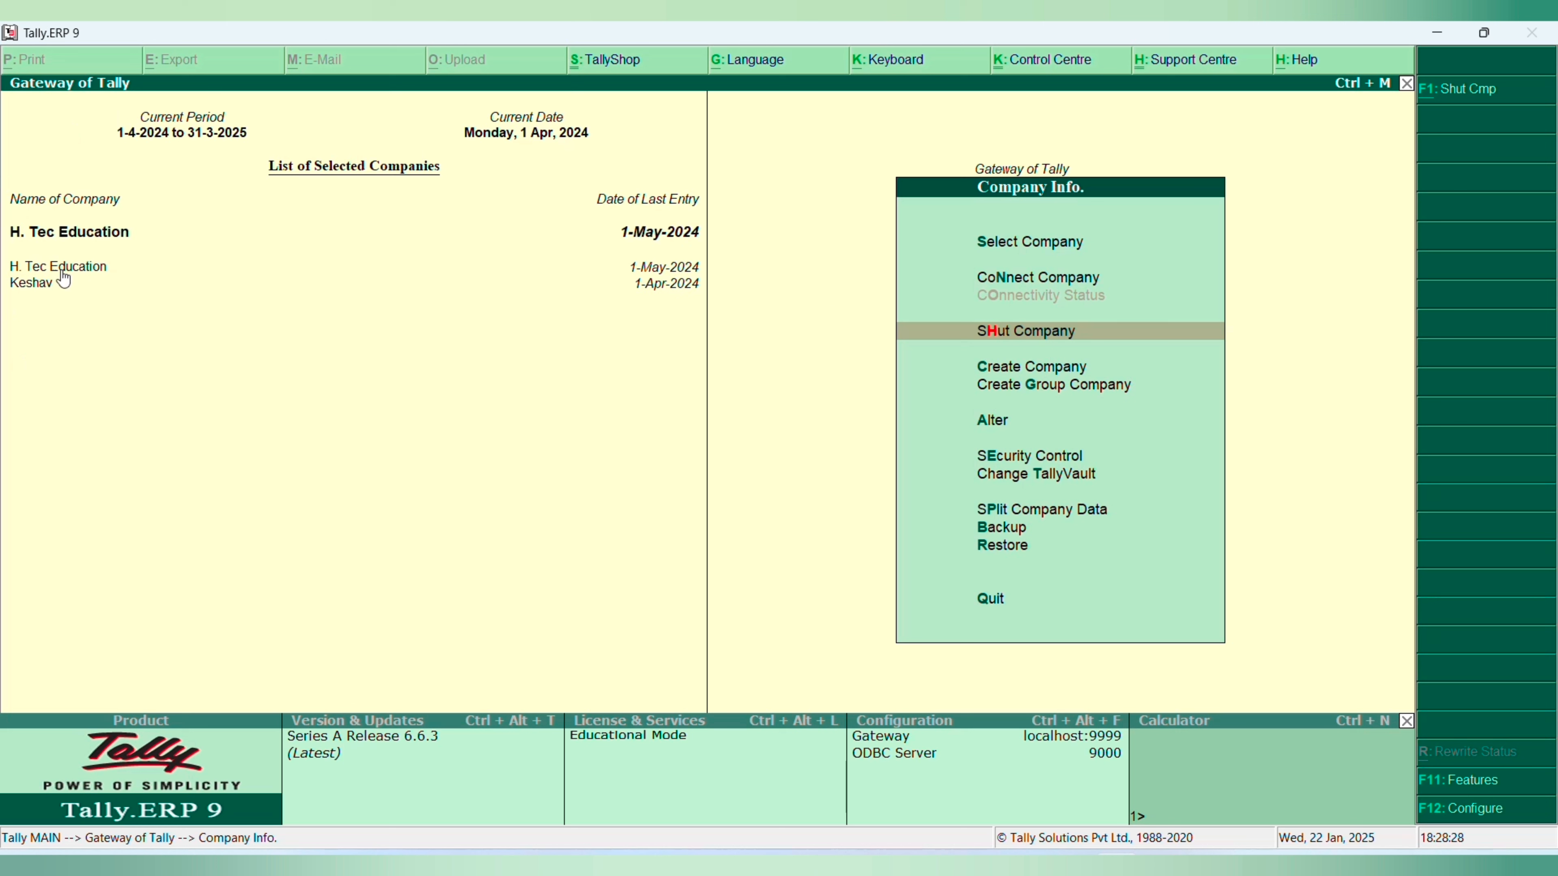
click(43, 286)
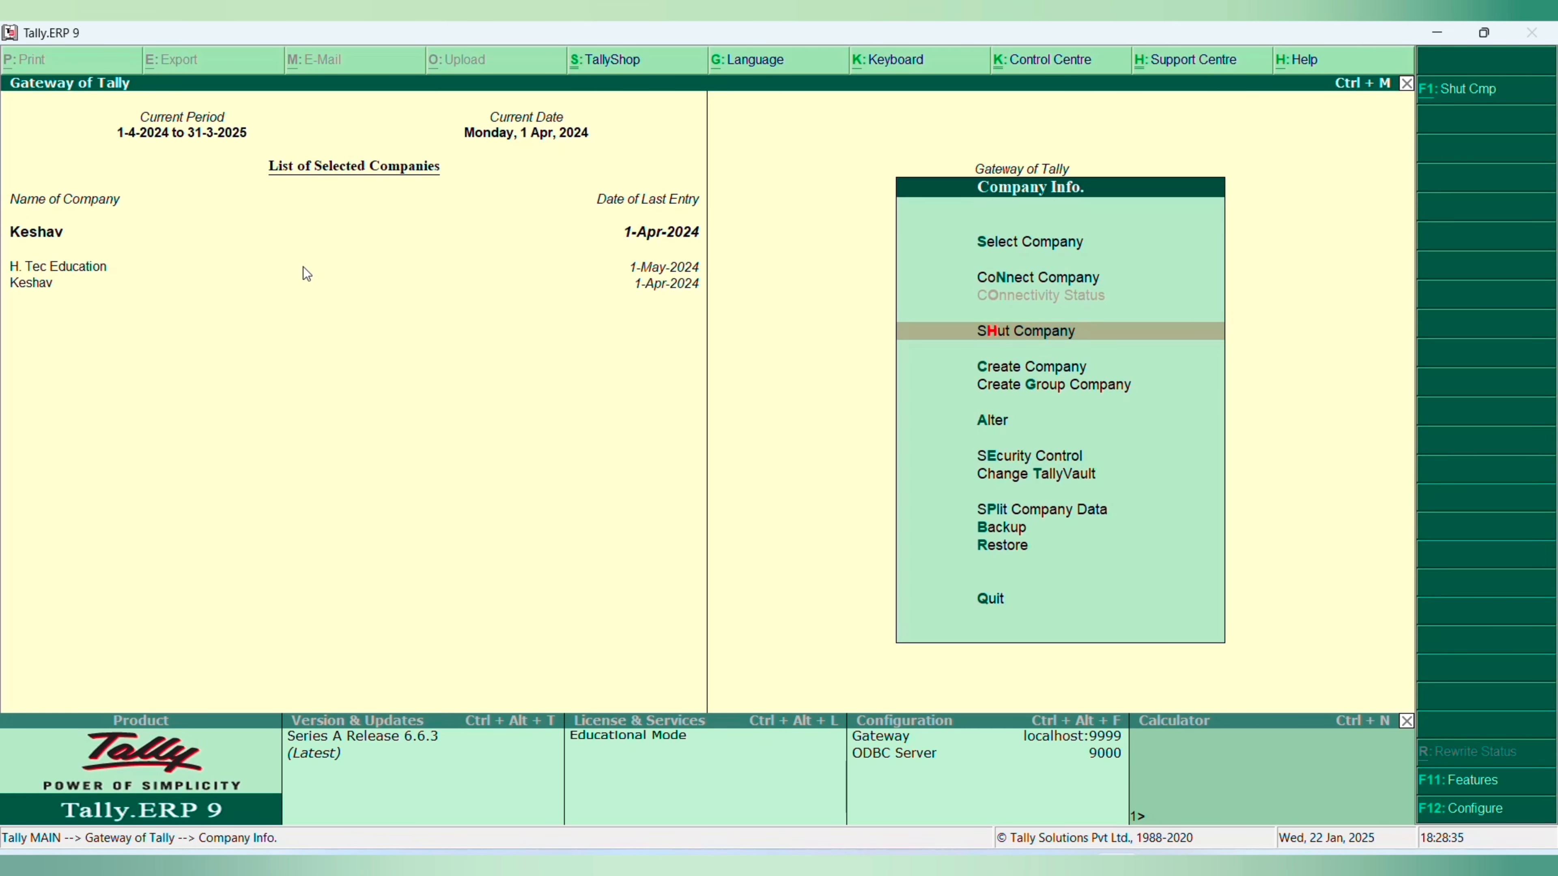
- Shut the Keshav company numbered 10014, leaving H. Tec Education open
key(Return)
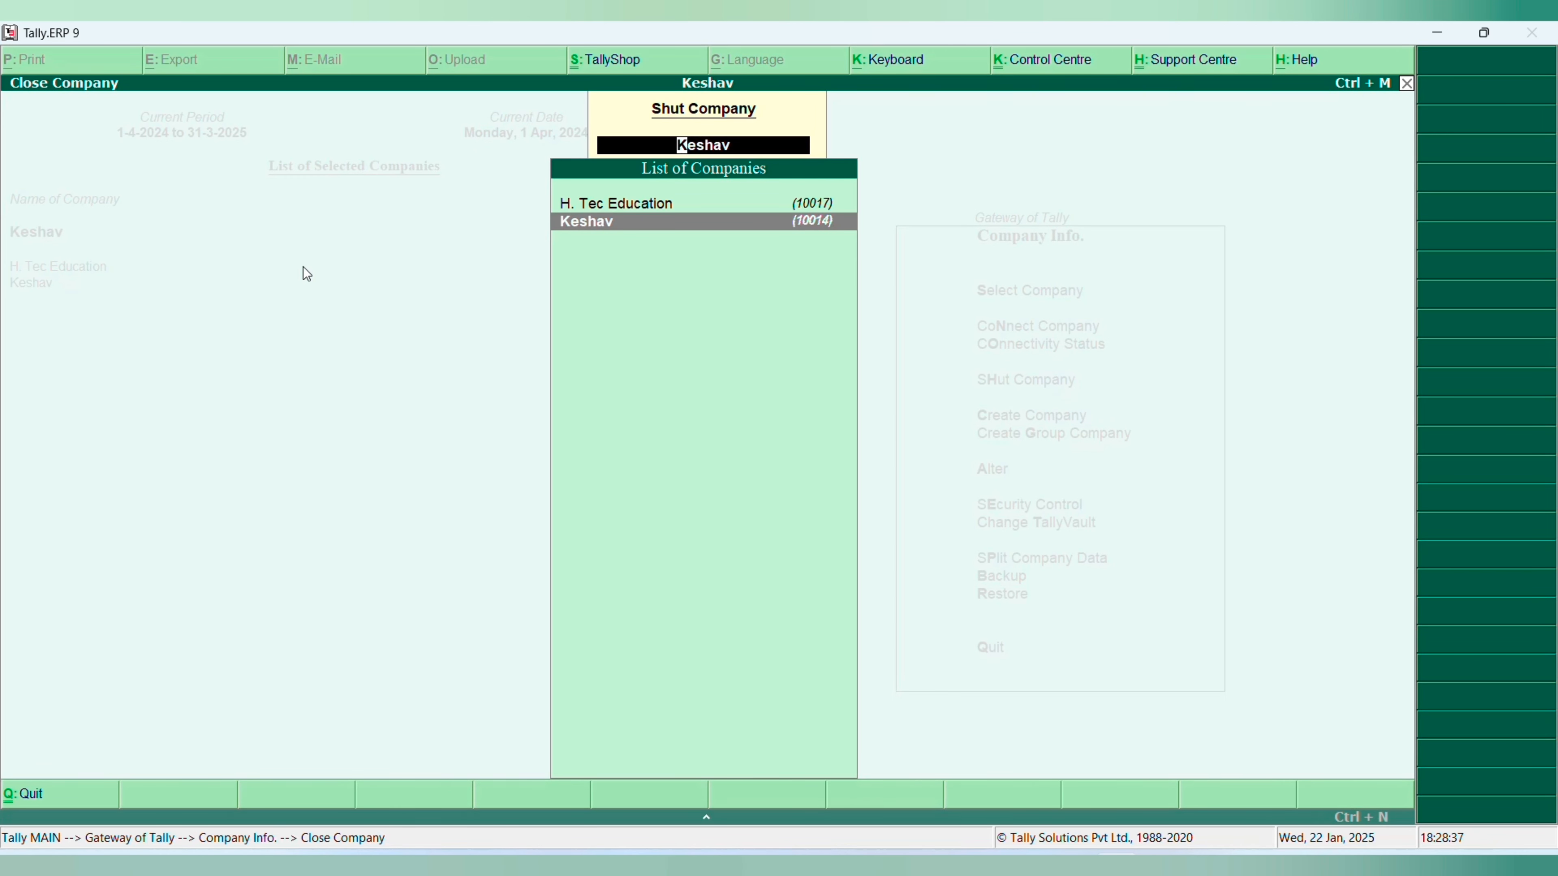
key(Return)
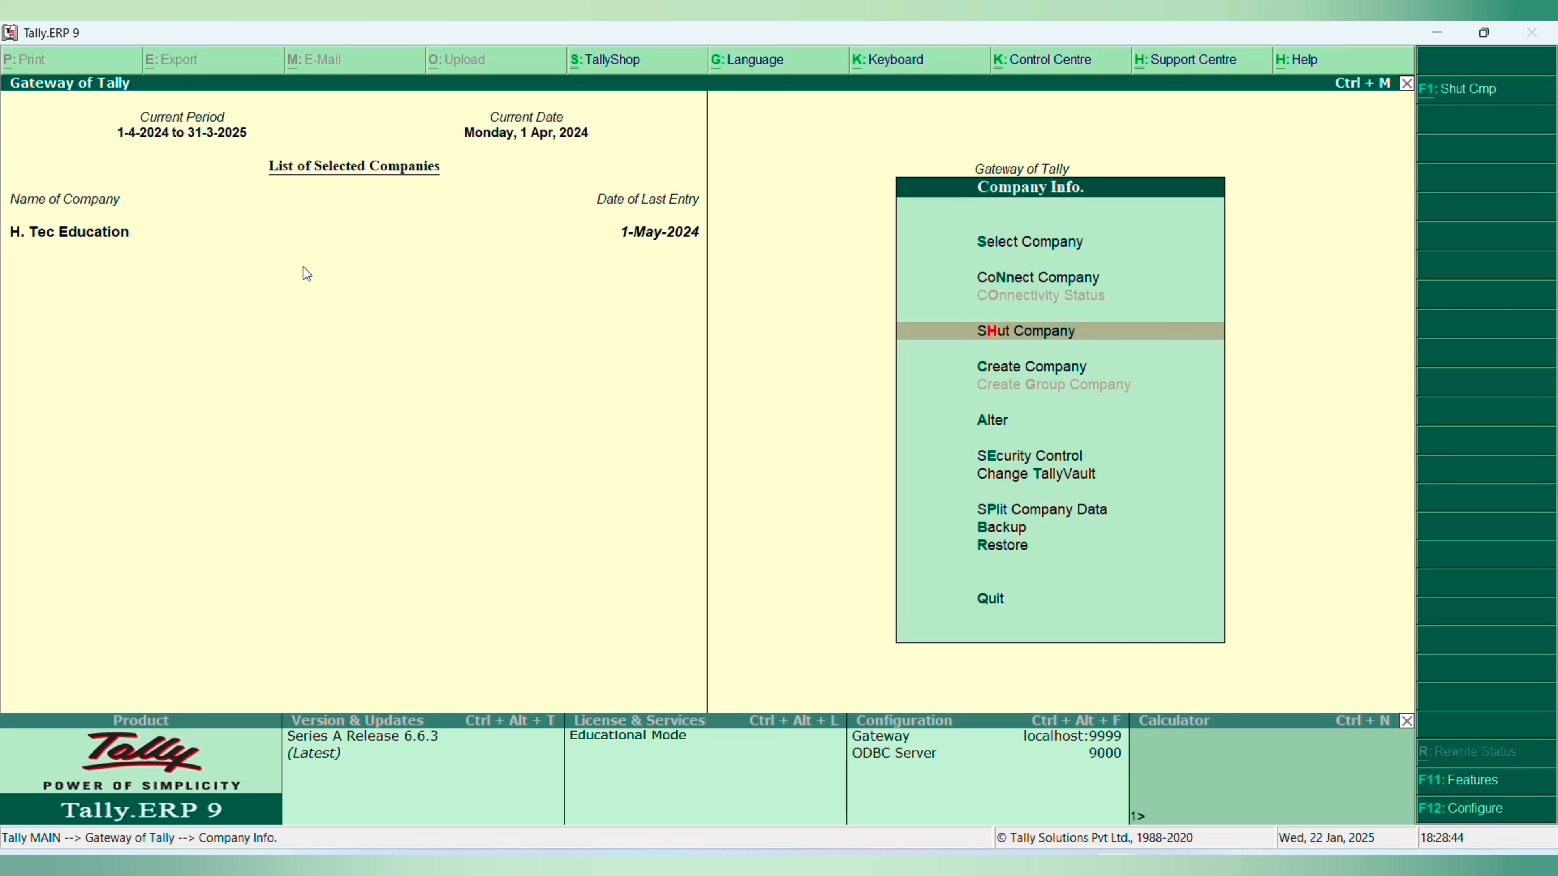
- View the blank company creation form and the list of companies available for alteration, leaving both without changes
key(Down)
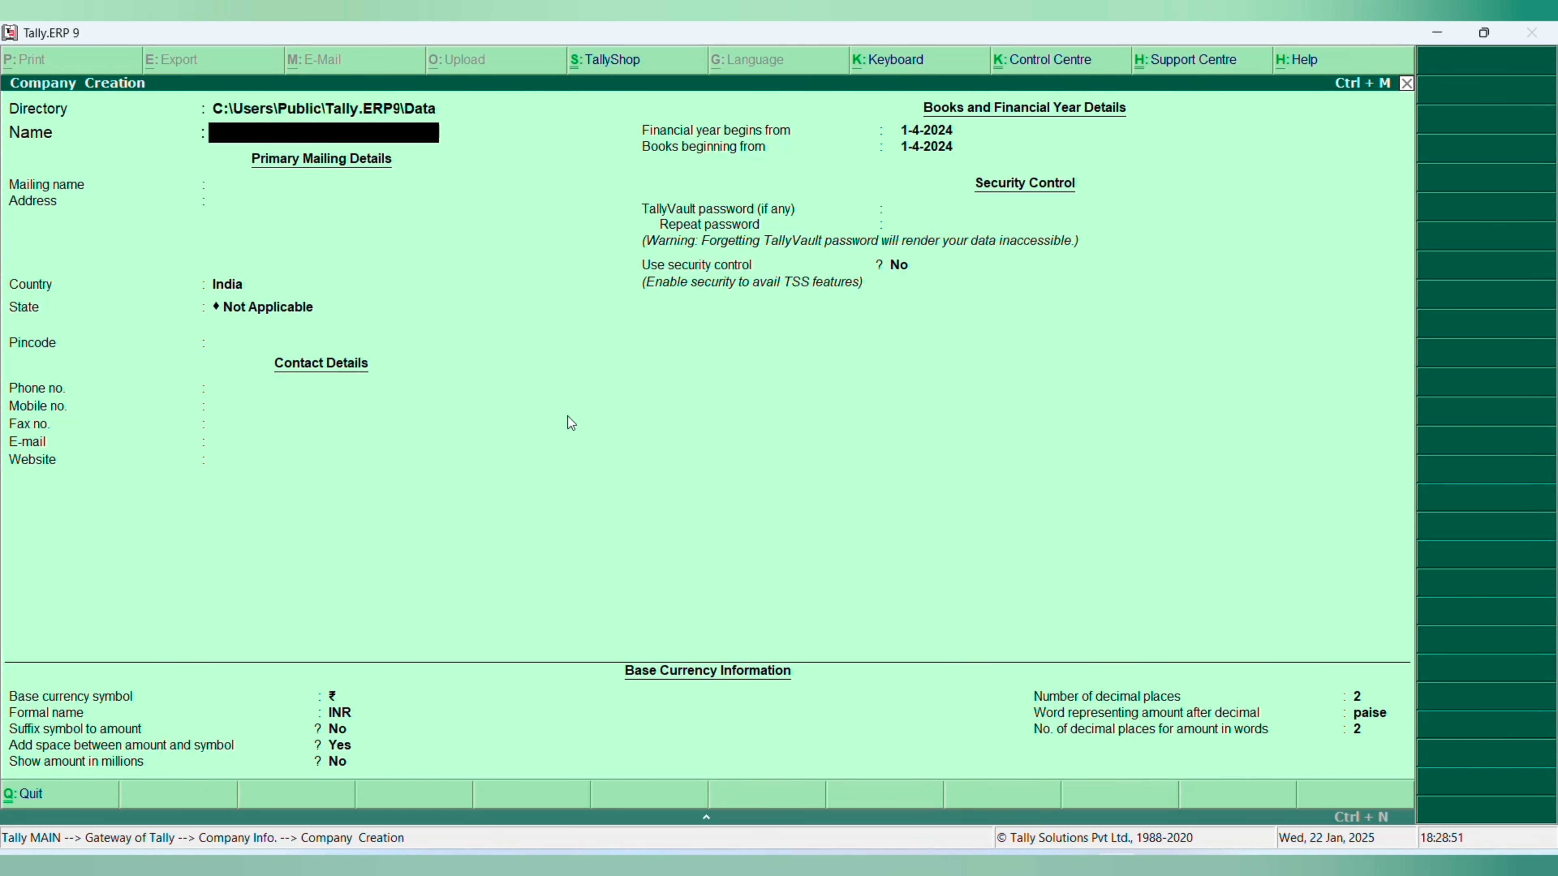
key(Escape)
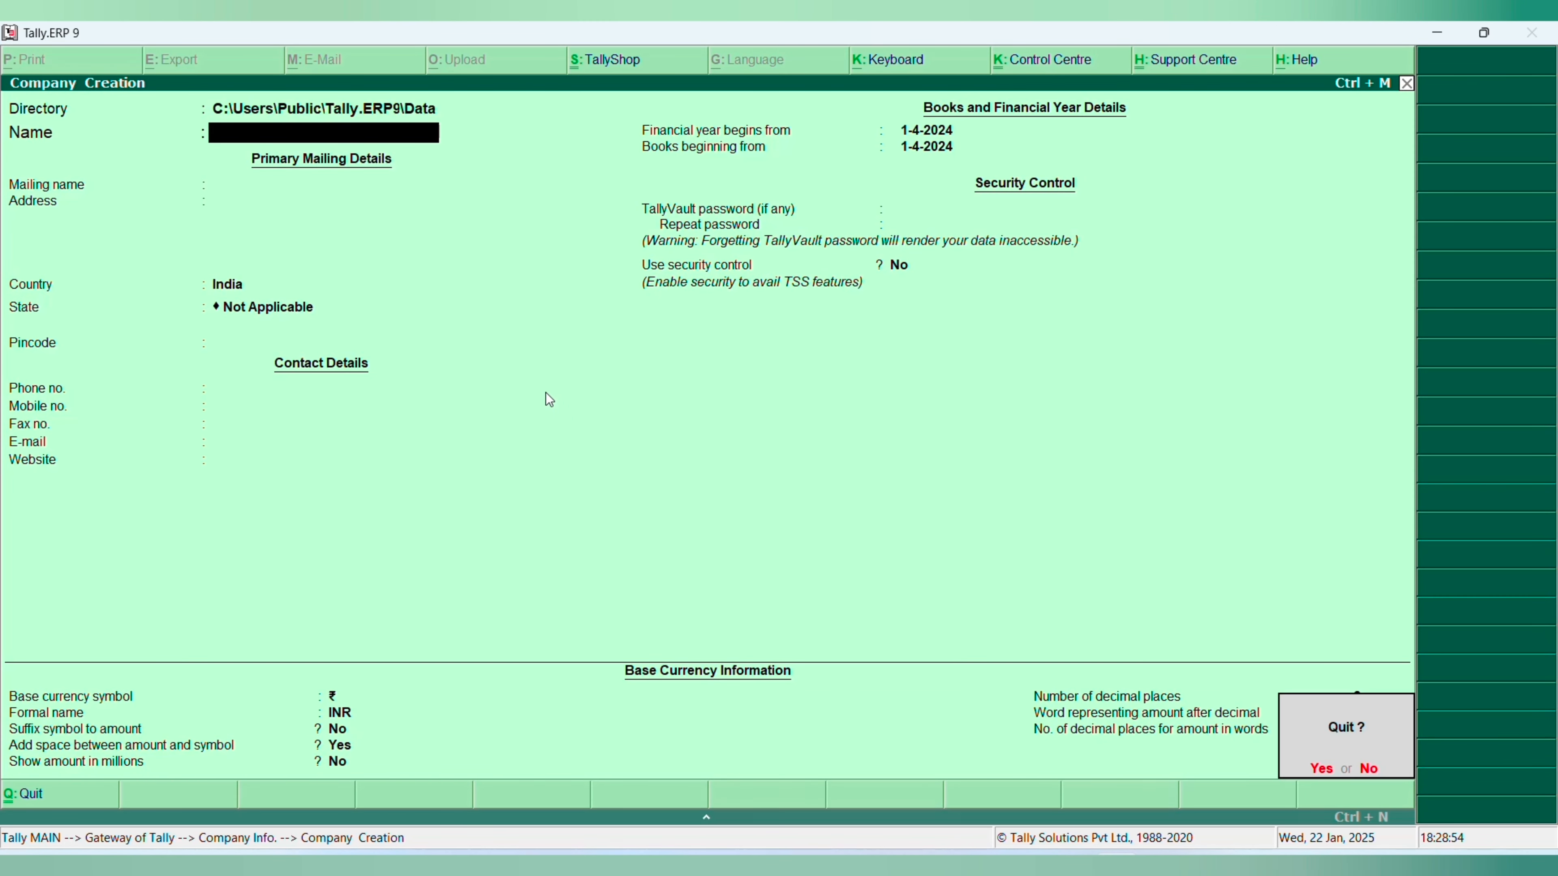
key(y)
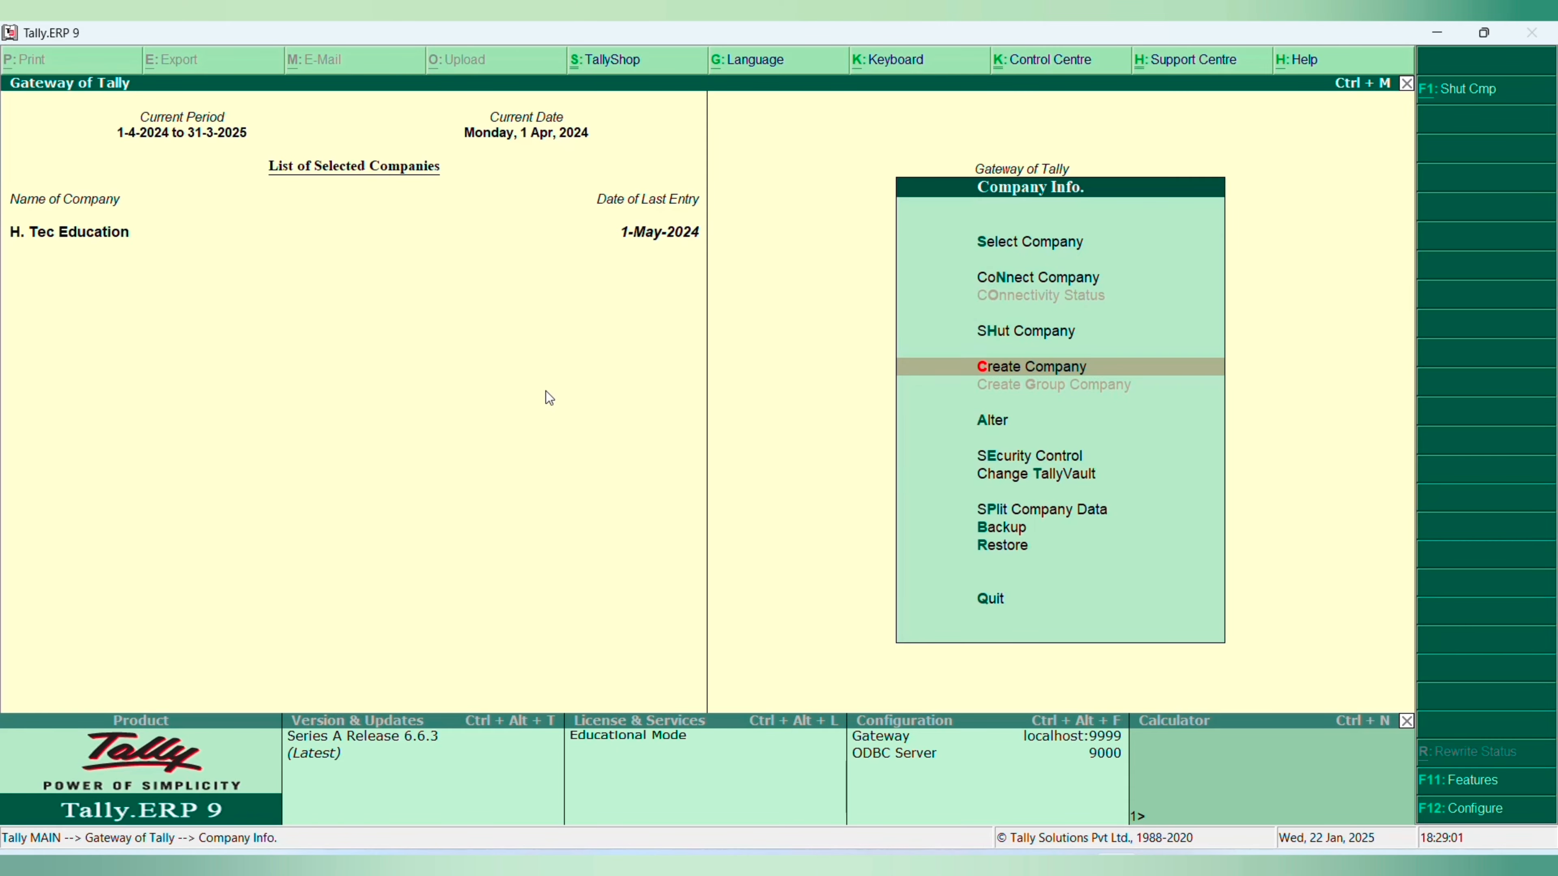
key(Down)
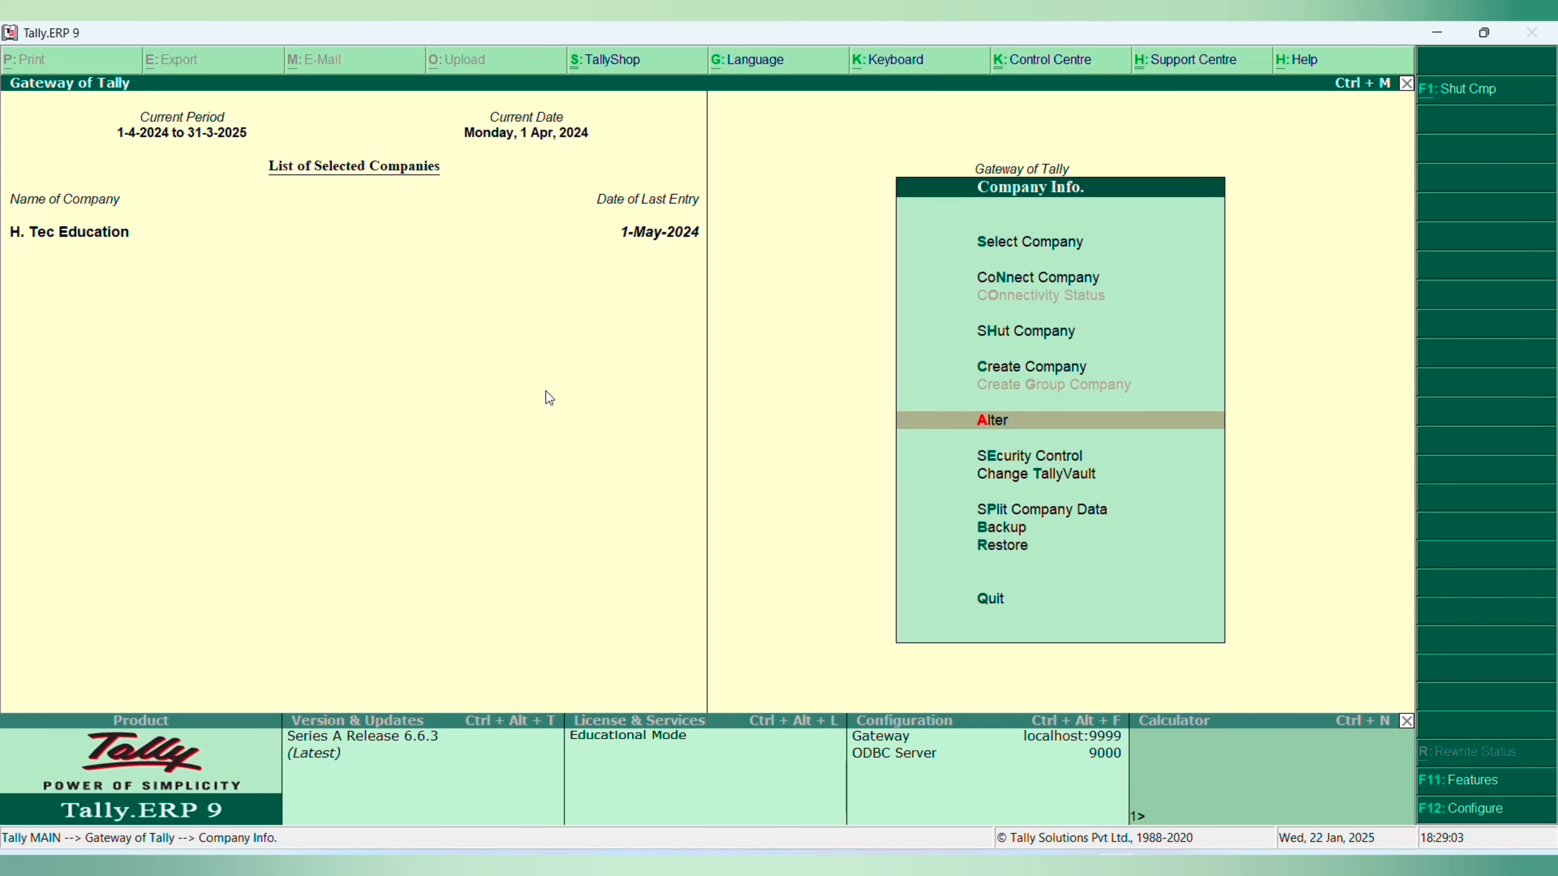
key(Return)
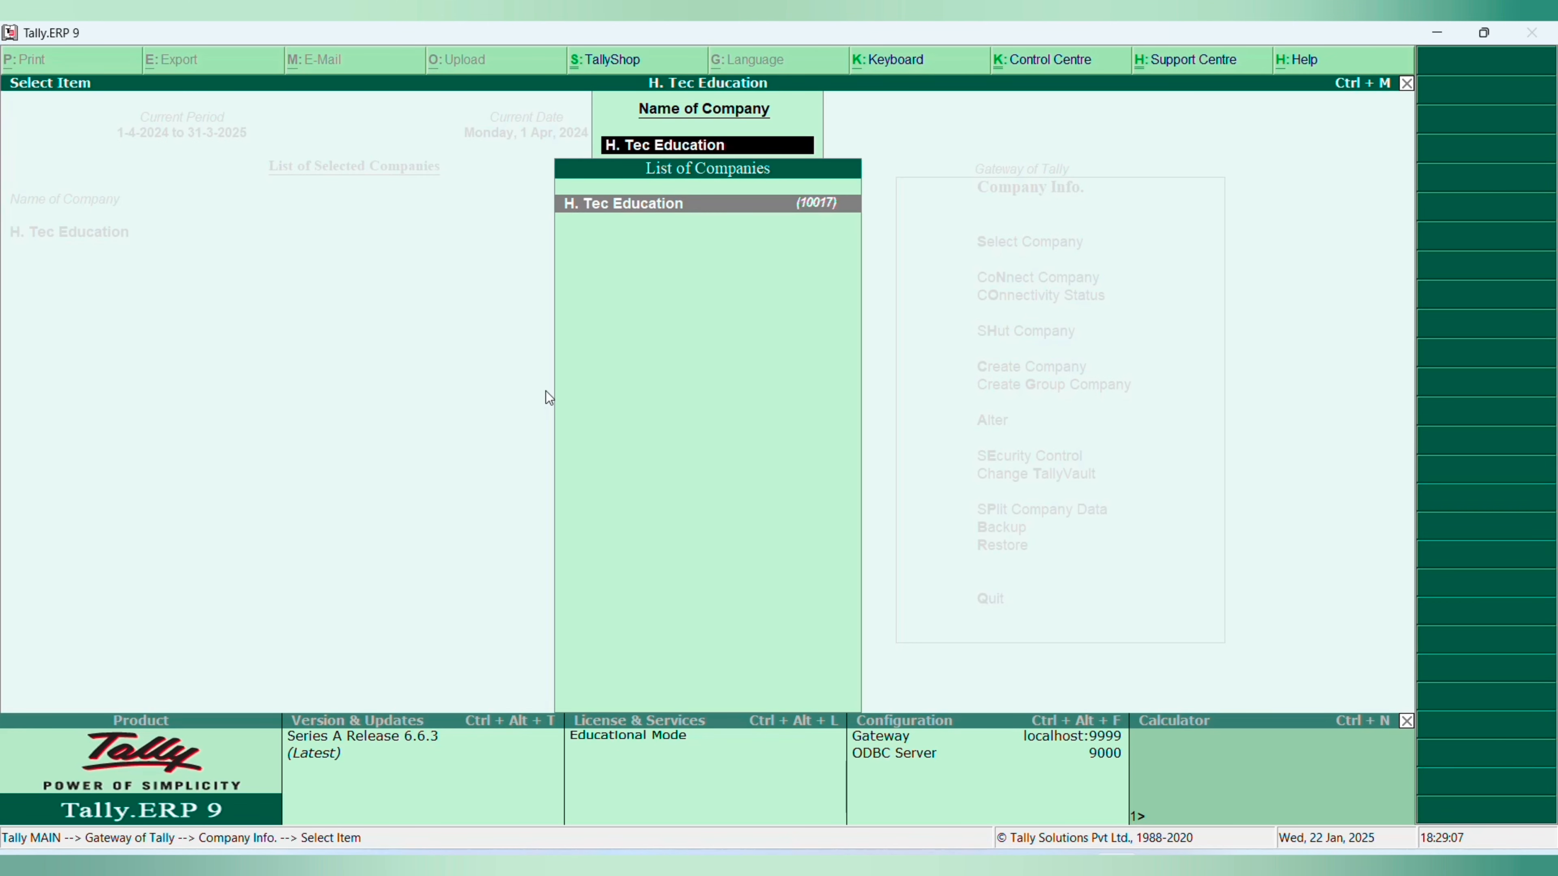
key(Escape)
- Load the Keshav company numbered 10000 alongside H. Tec Education
key(Up)
key(Up)
key(Up)
key(Up)
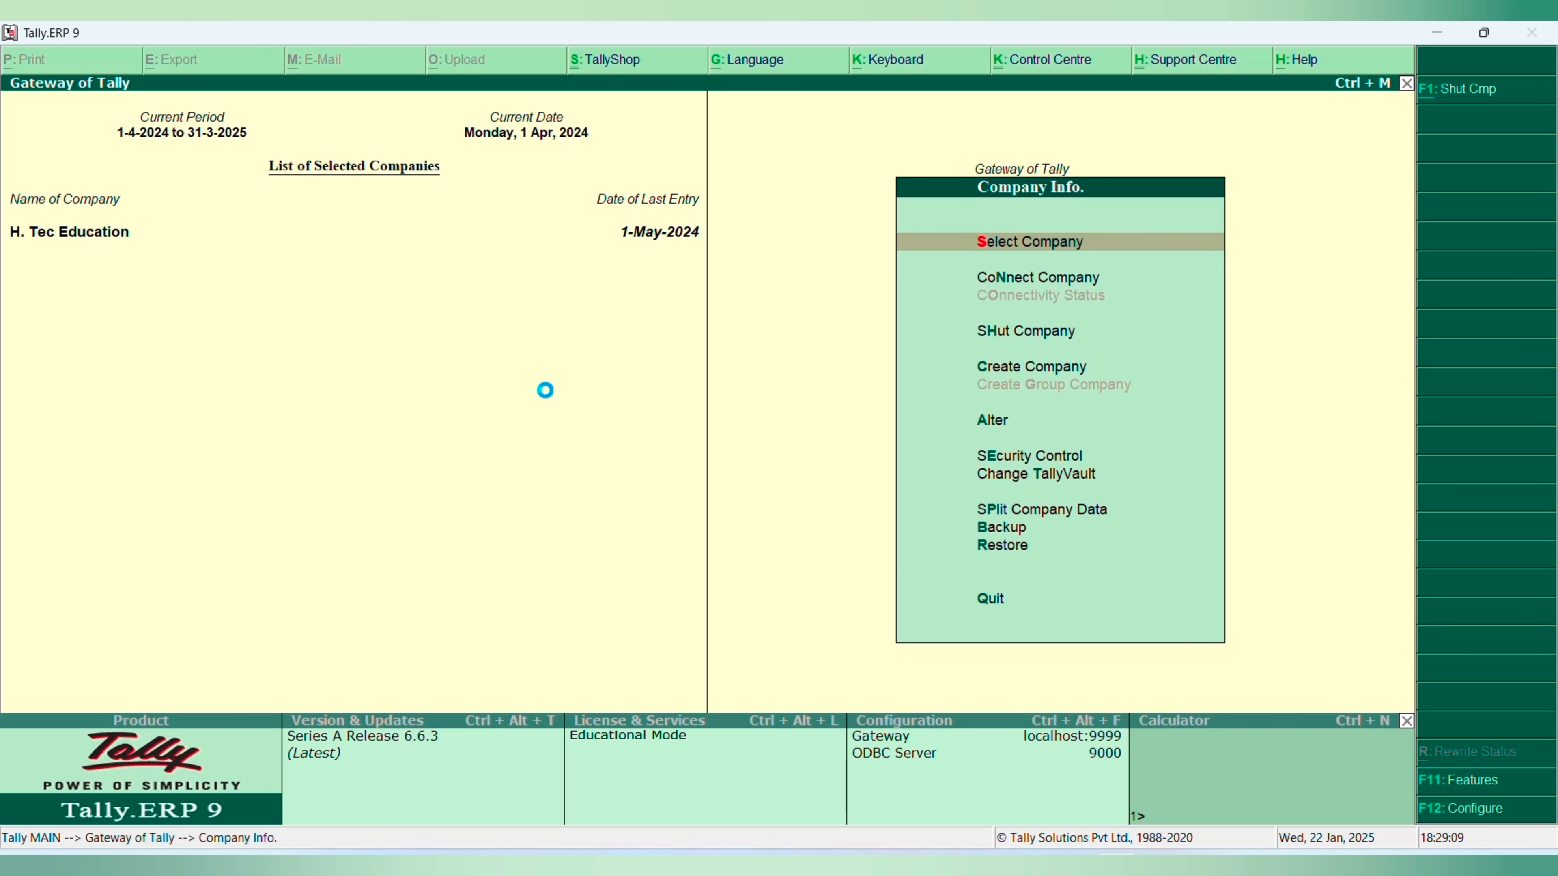
key(Return)
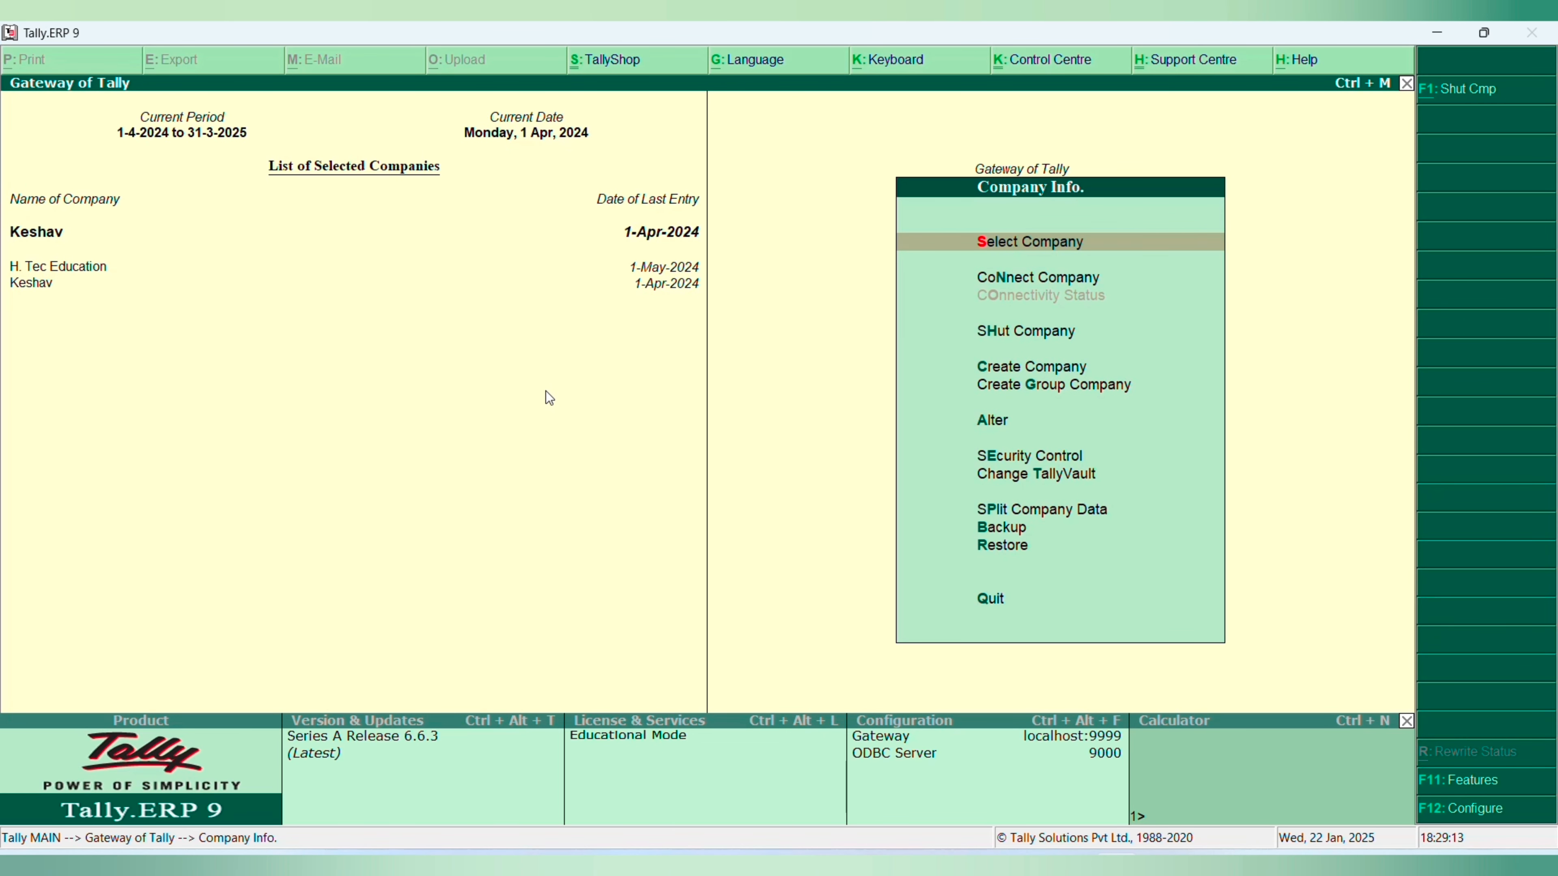
- Open the H. Tec Education company's details for alteration
key(Down)
key(Down)
key(Down)
key(Down)
key(Down)
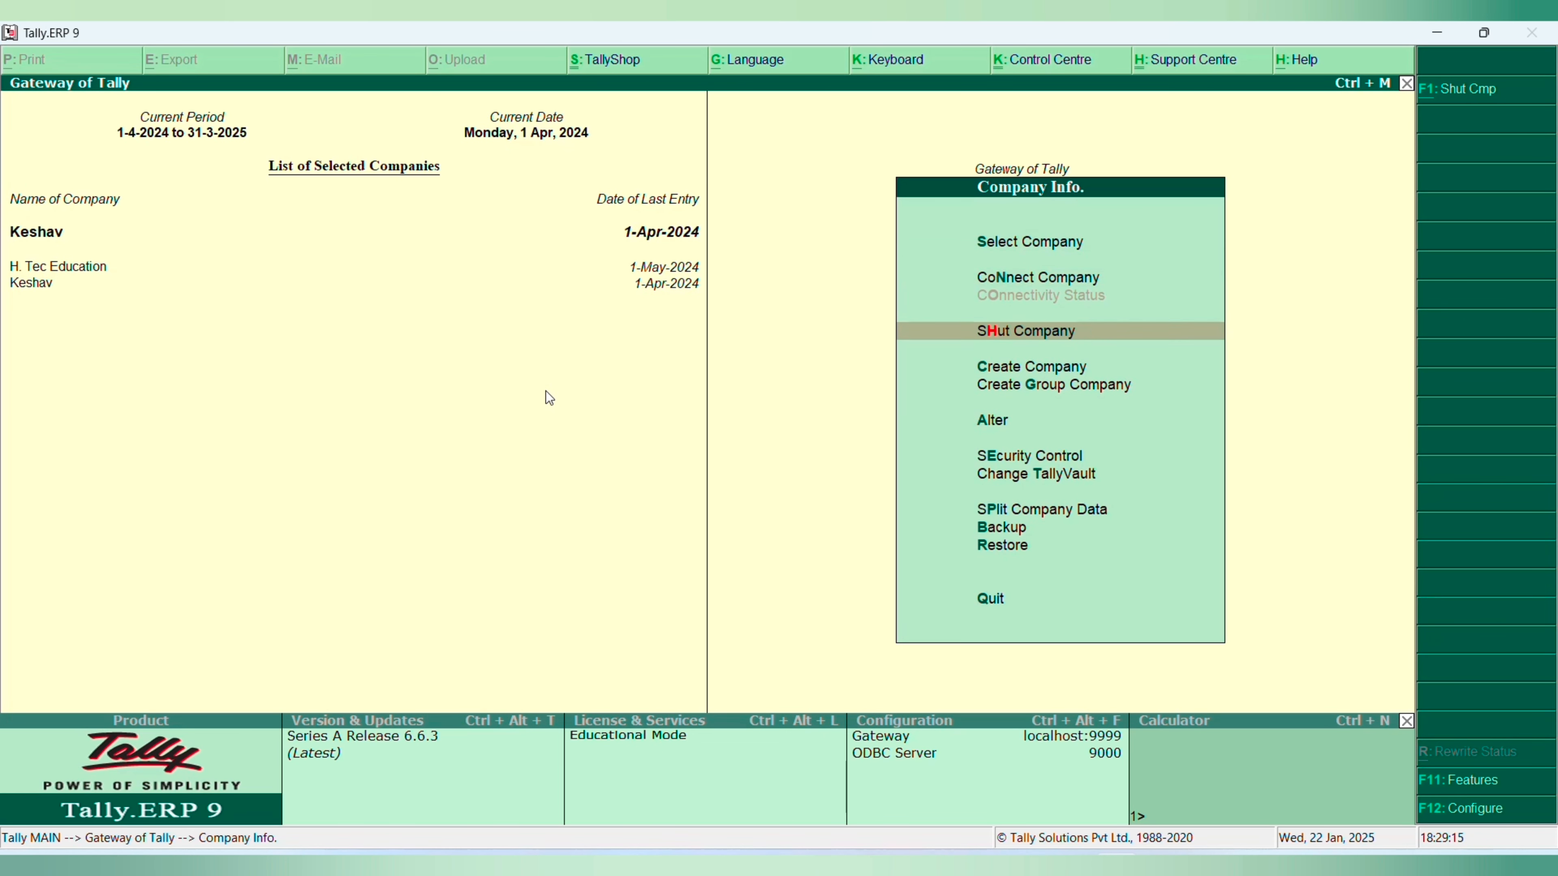
key(Return)
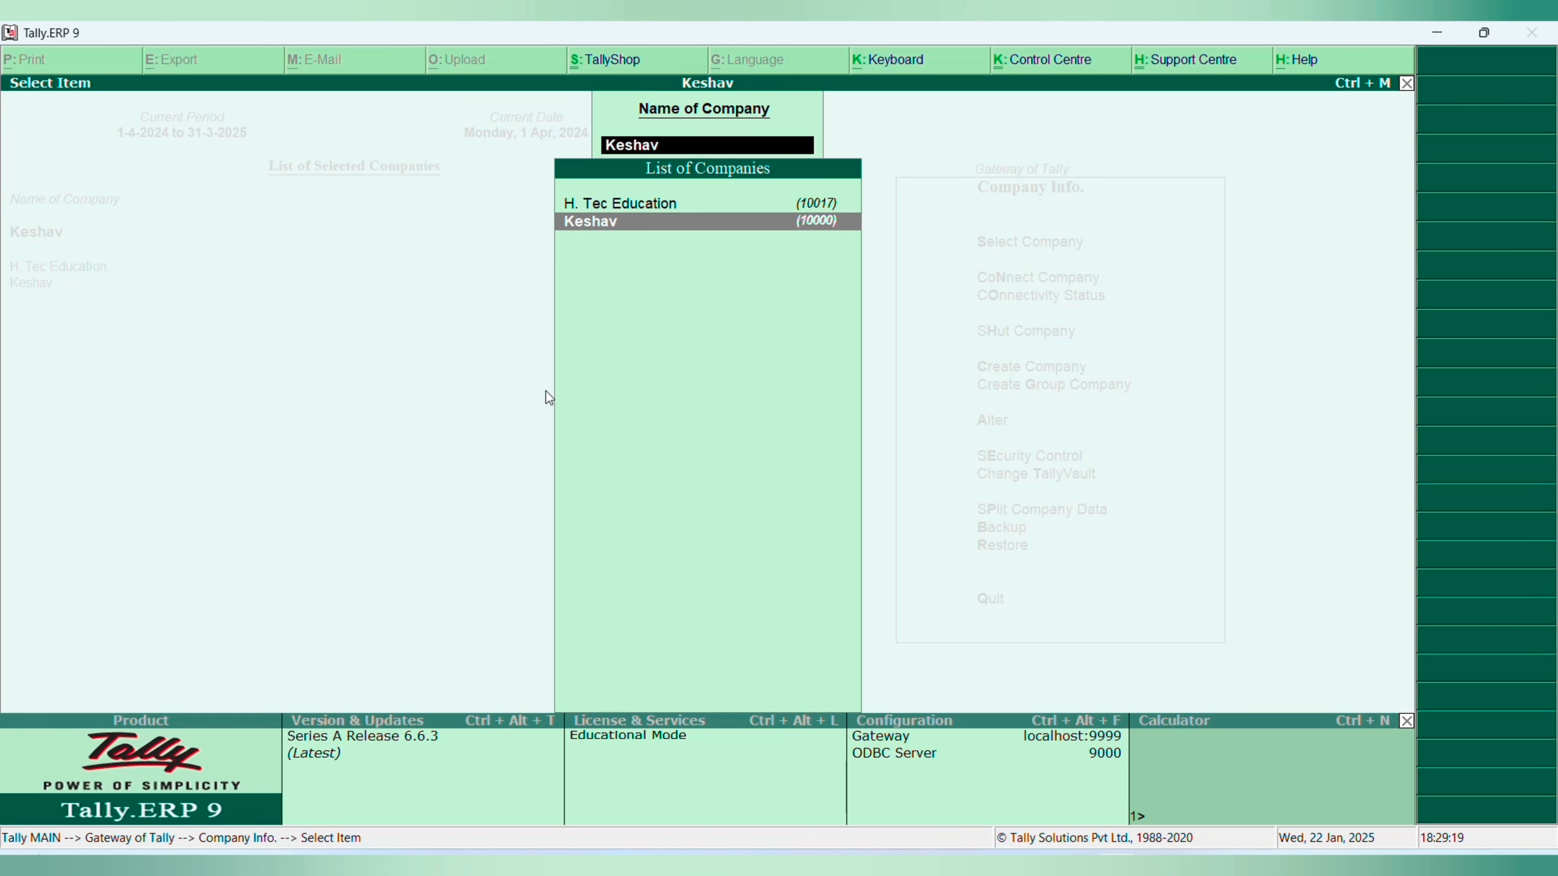
key(Up)
key(Return)
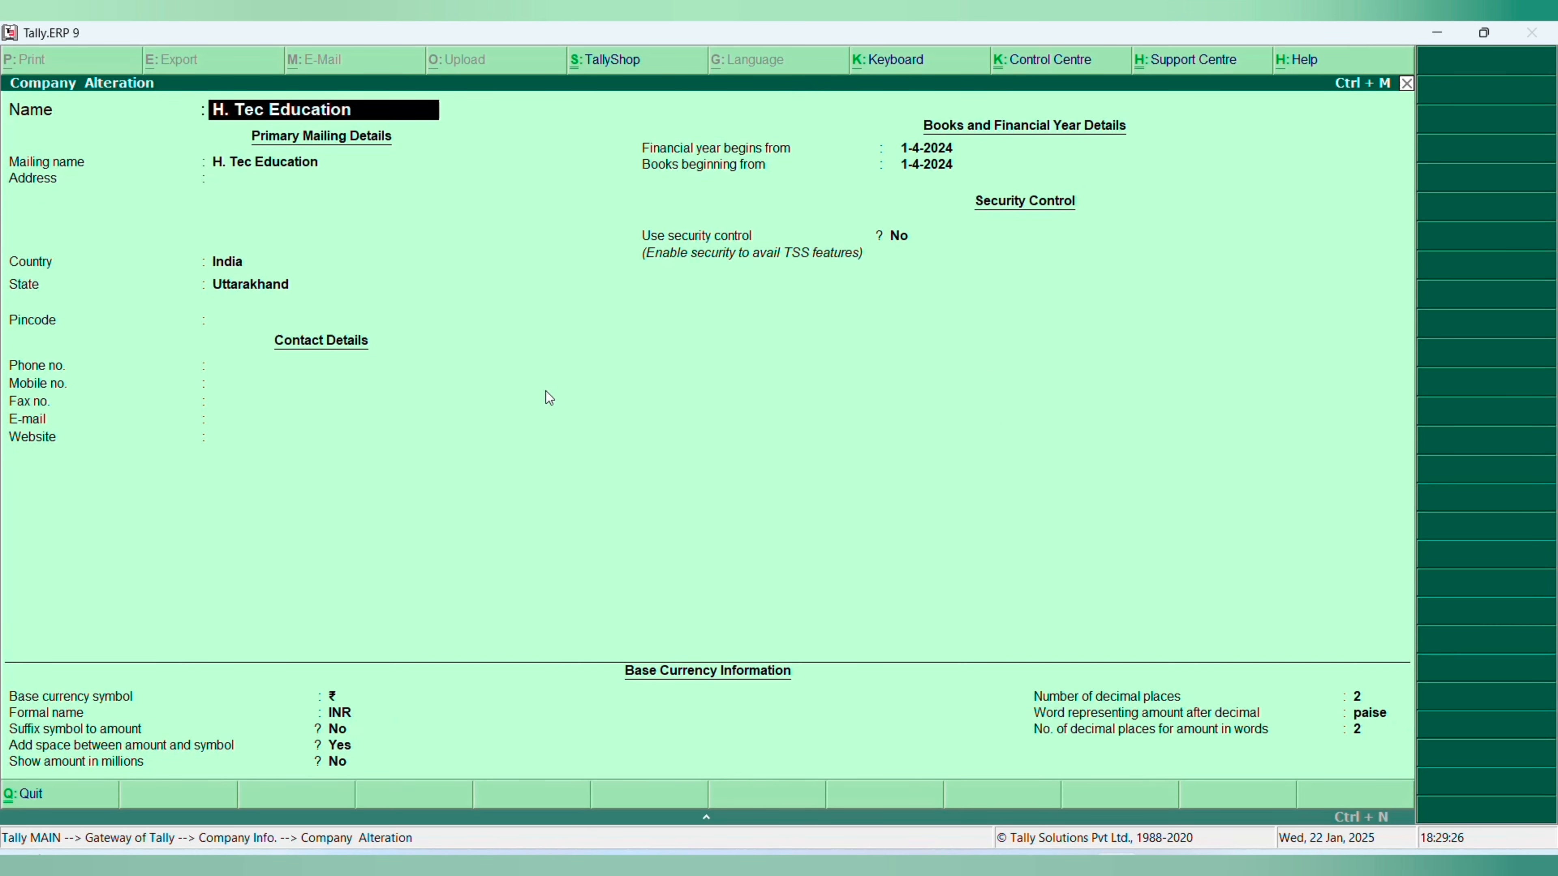
- Enter the company's locality and city as the first address line in its primary mailing details
key(Return)
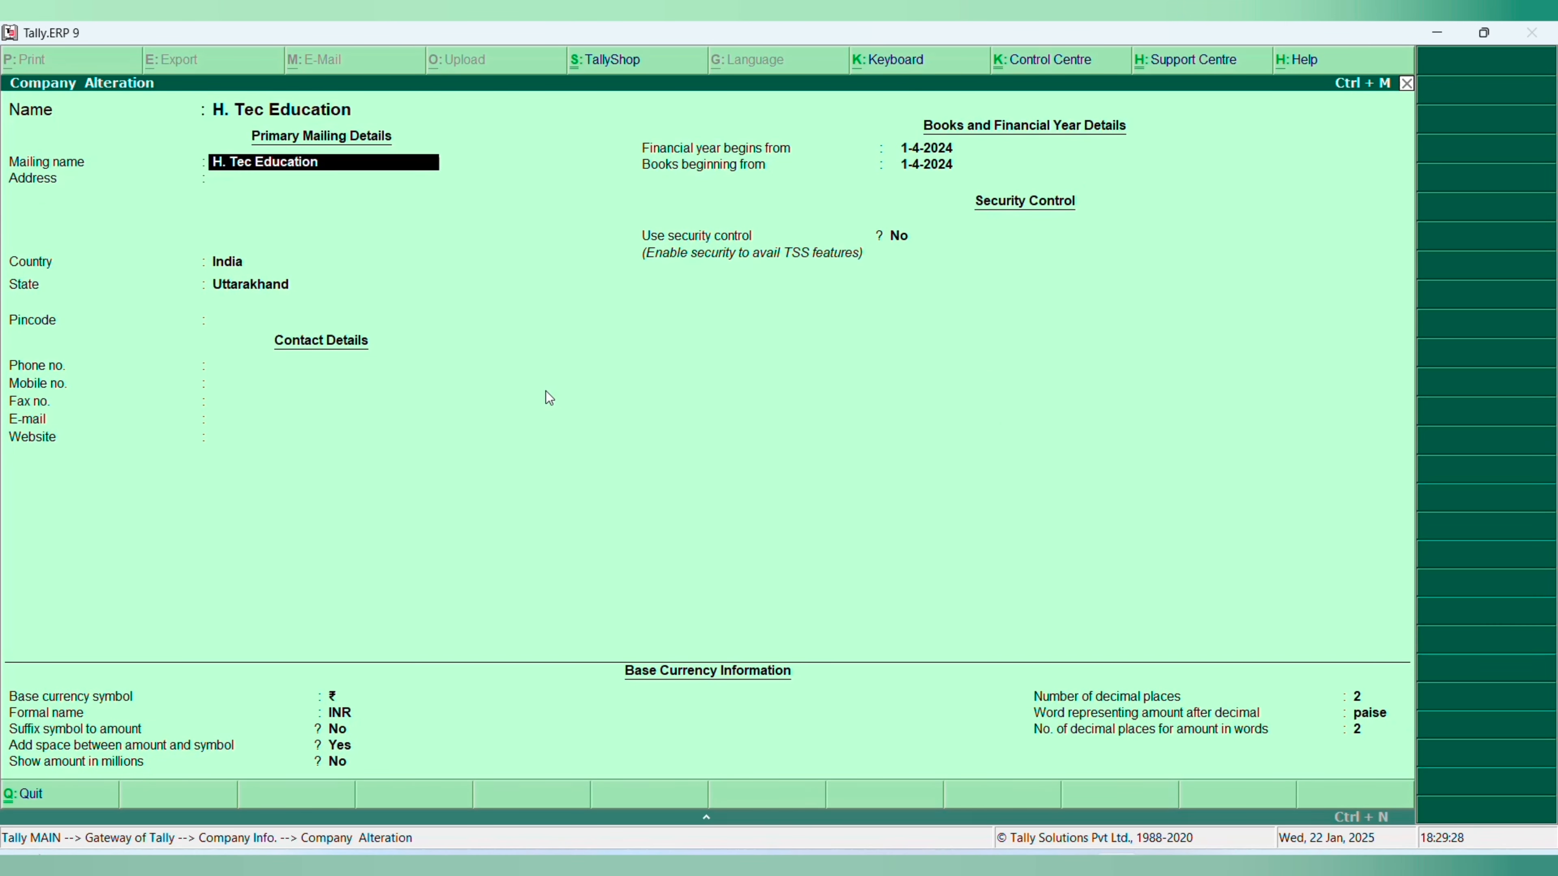
key(Return)
key(Return)
key(Return)
key(Return)
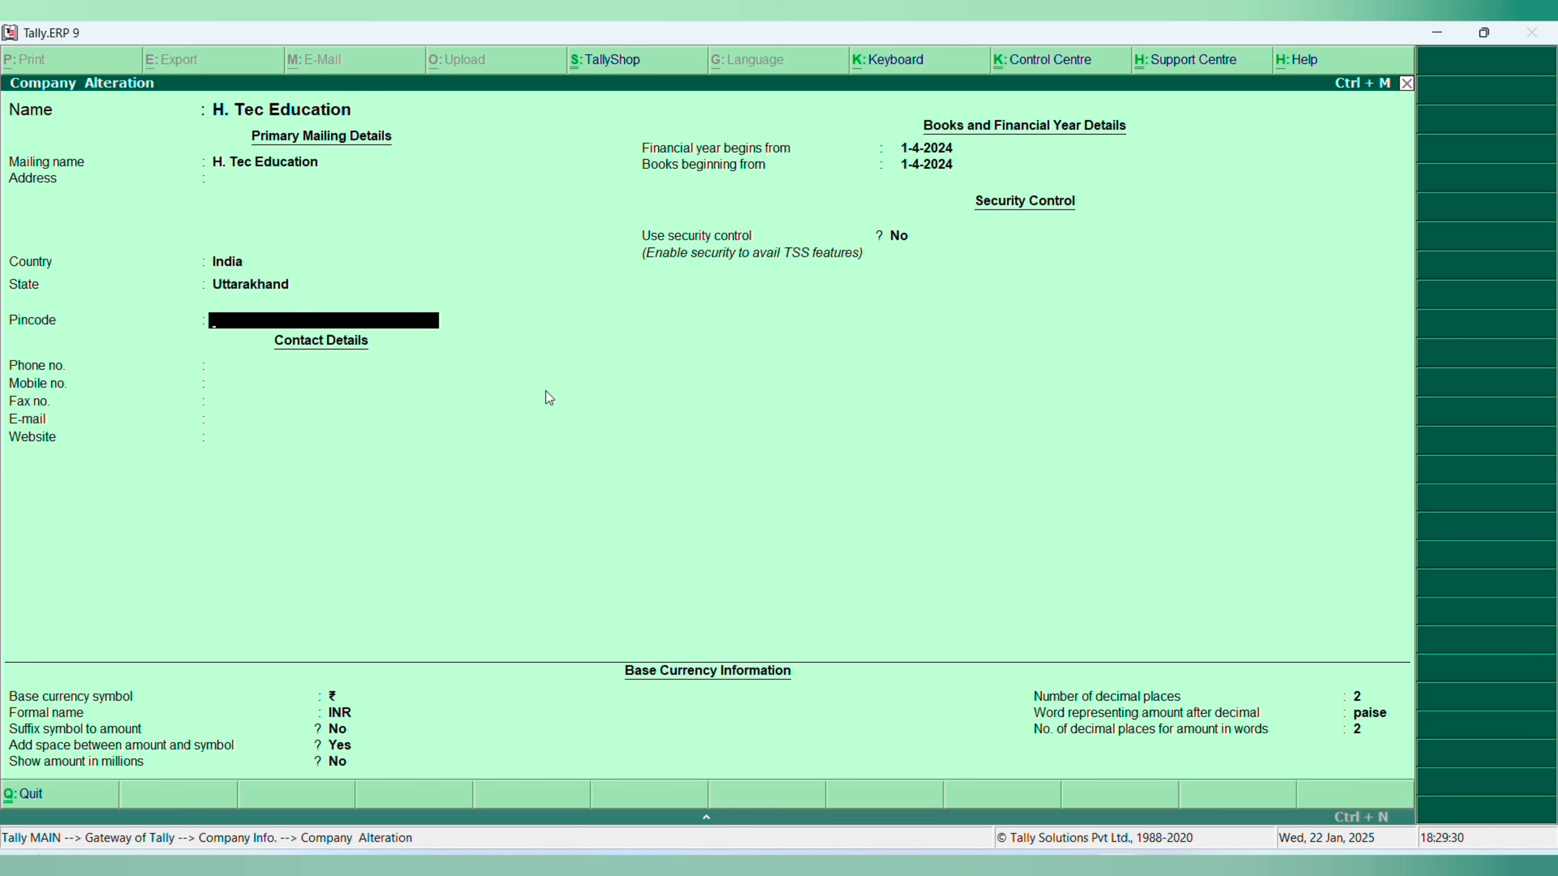
key(BackSpace)
key(BackSpace)
key(BackSpace)
key(BackSpace)
key(Return)
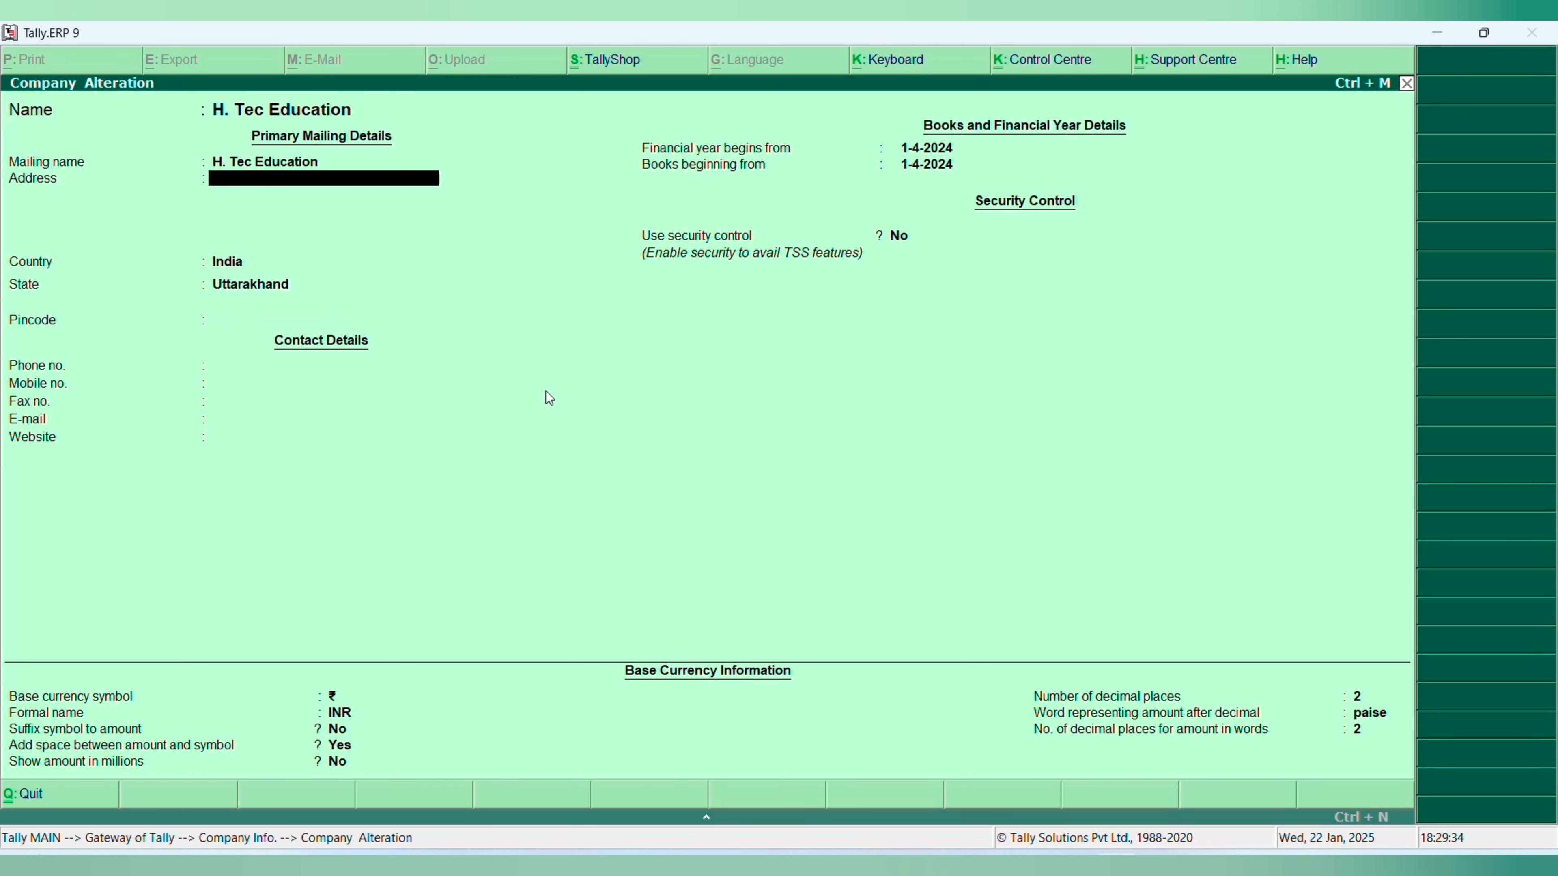
text(Haridwar,)
key(BackSpace)
key(BackSpace)
key(BackSpace)
key(BackSpace)
key(BackSpace)
key(BackSpace)
key(BackSpace)
text(Bhupatwala, Haridwar)
- Enter the pincode in H. Tec Education's primary mailing details
key(Return)
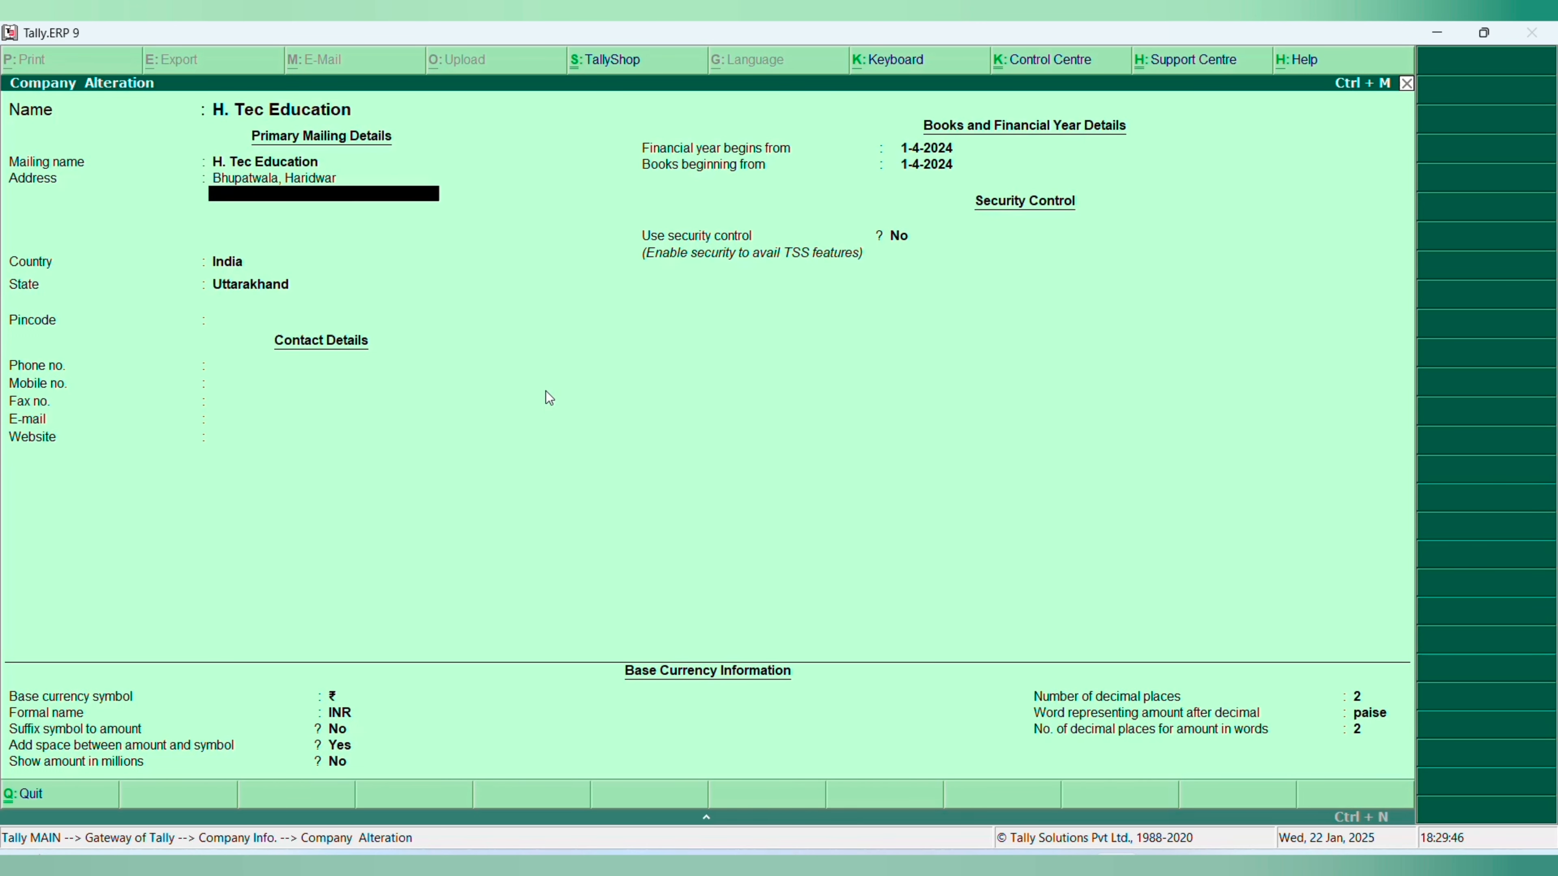
key(Return)
key(Return)
key(Return)
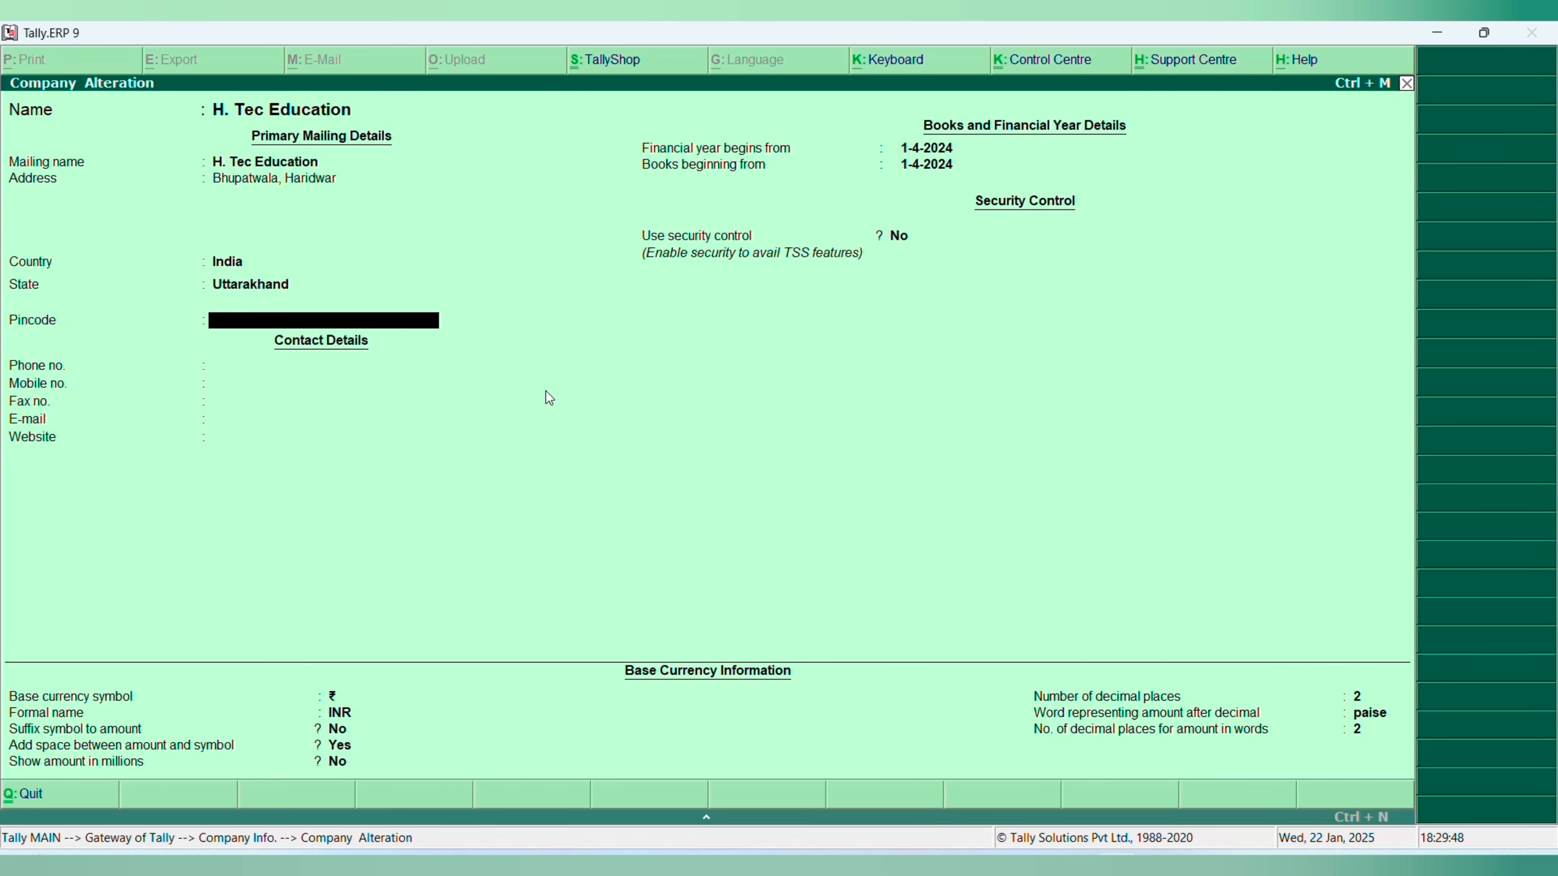
text(249410)
key(Return)
key(Return)
key(Return)
key(Return)
key(Return)
key(Return)
key(Return)
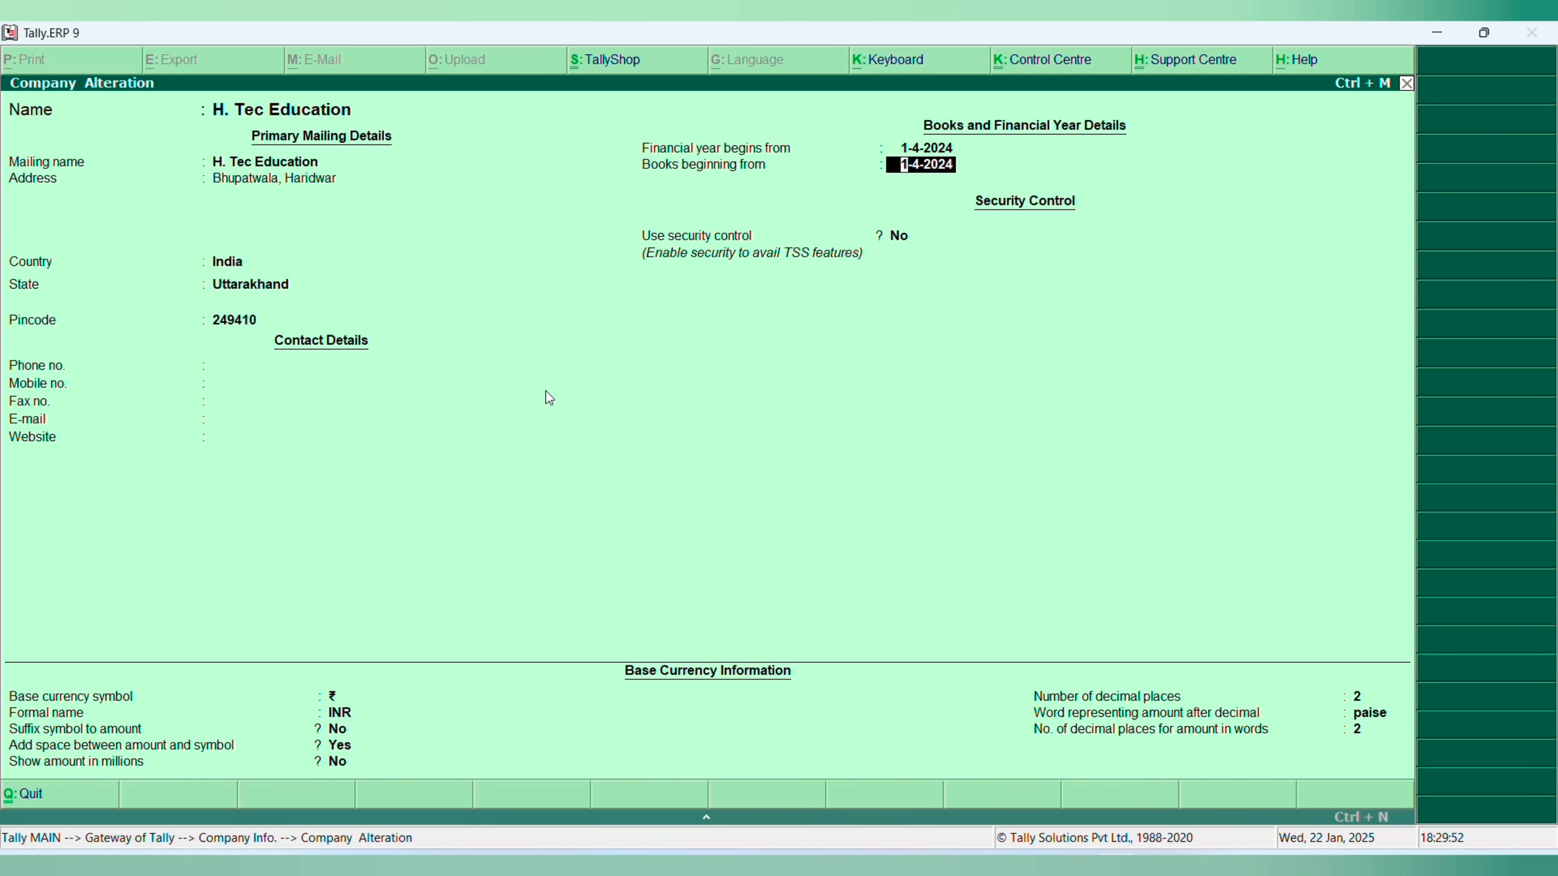
- Go through the contact details and the financial year and books beginning dates, and save the company alteration
key(Up)
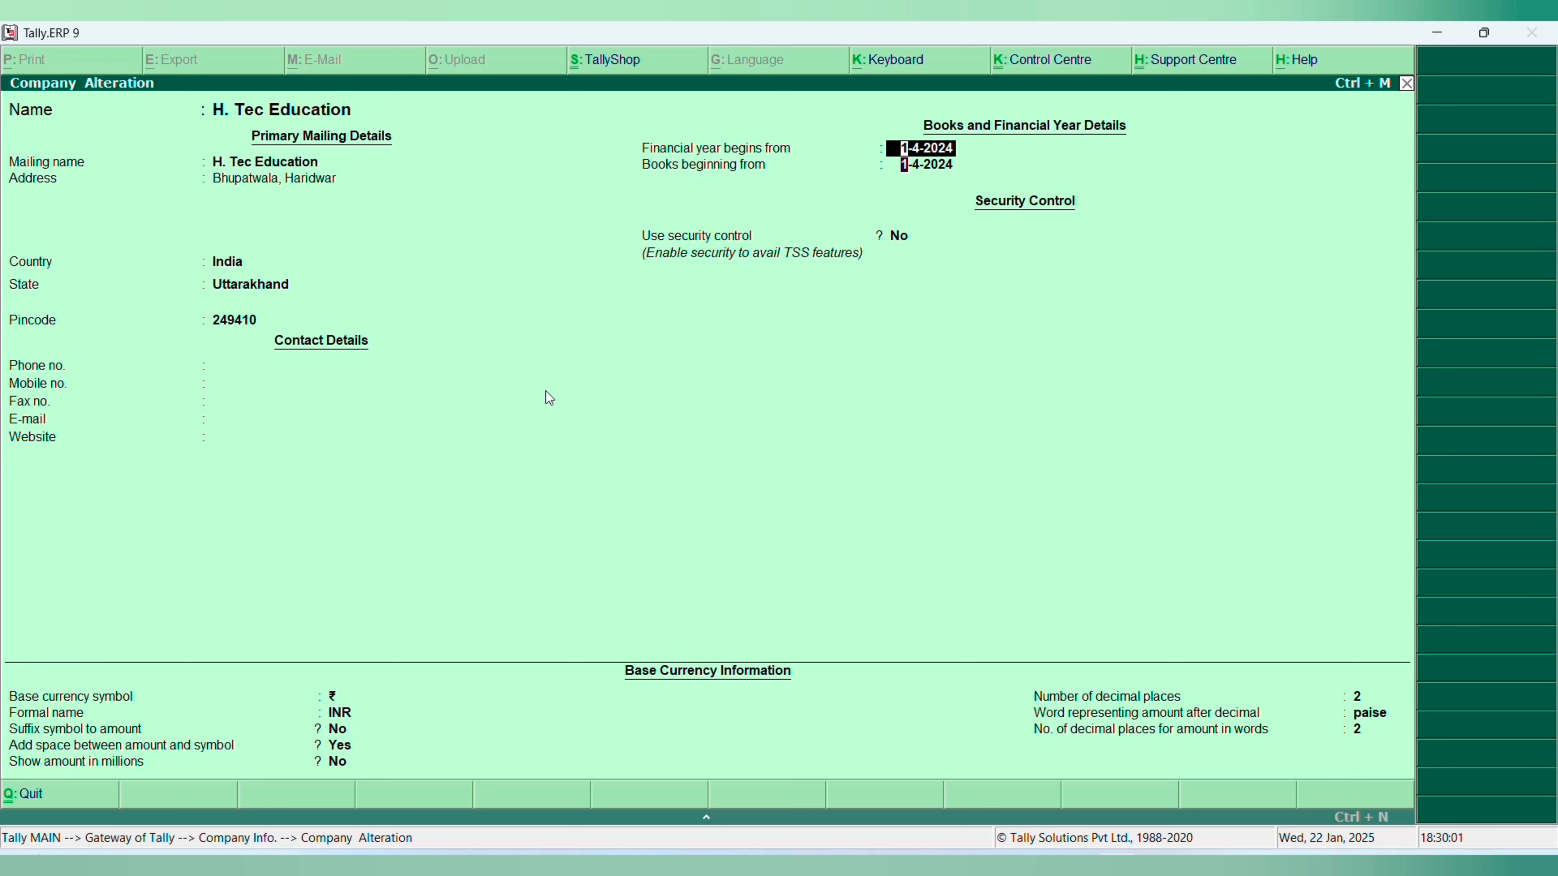
key(Return)
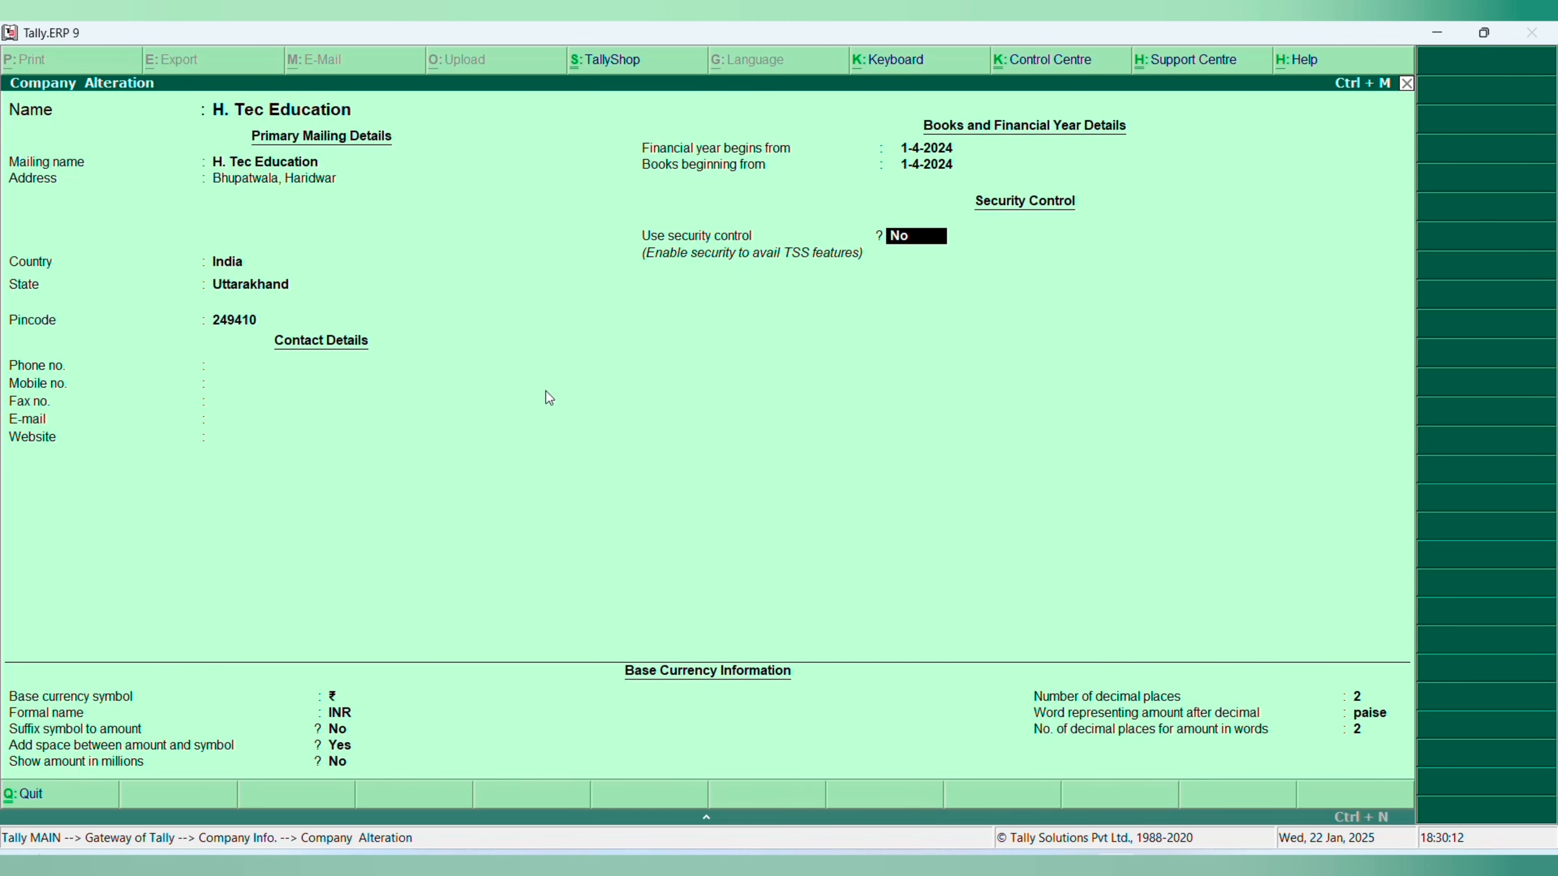
key(ctrl+a)
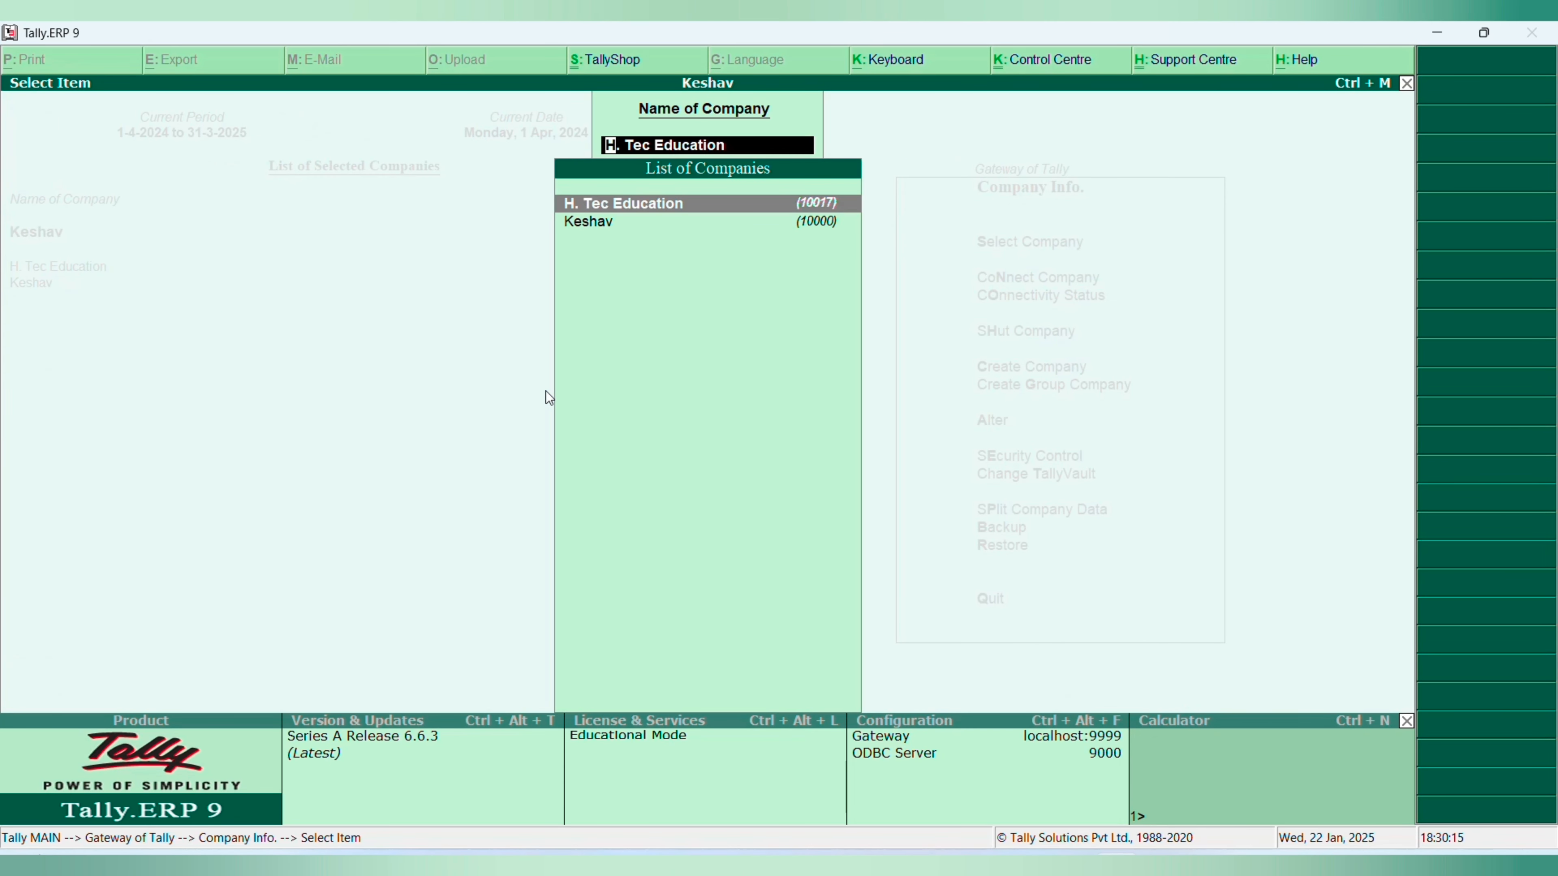
- Reopen H. Tec Education's alteration form to check the saved details, and return to the Company Info options
key(Return)
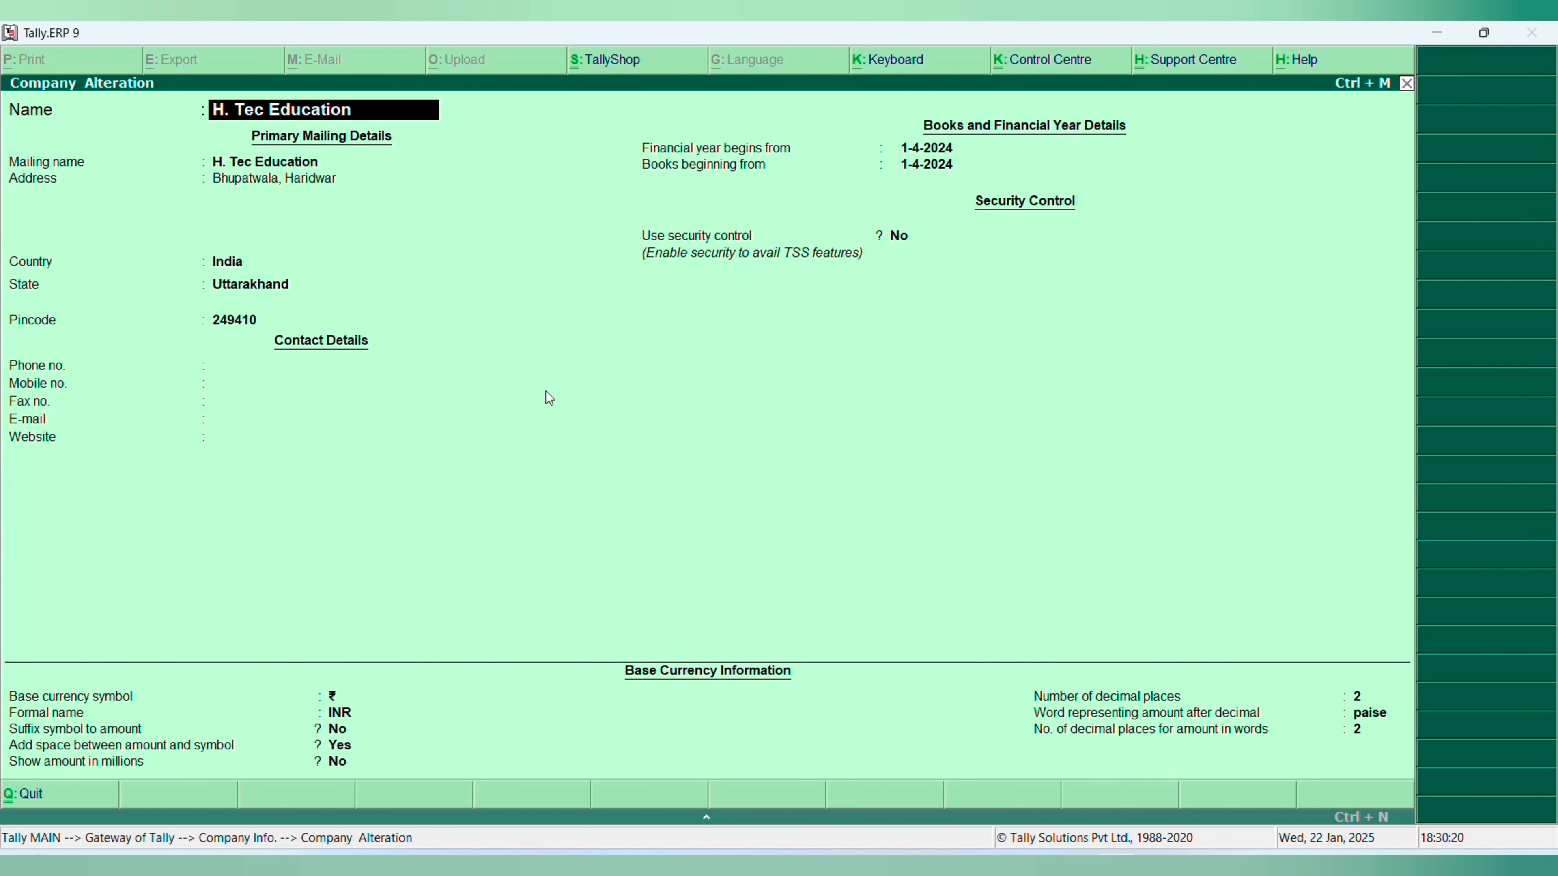
key(Escape)
key(Return)
key(Escape)
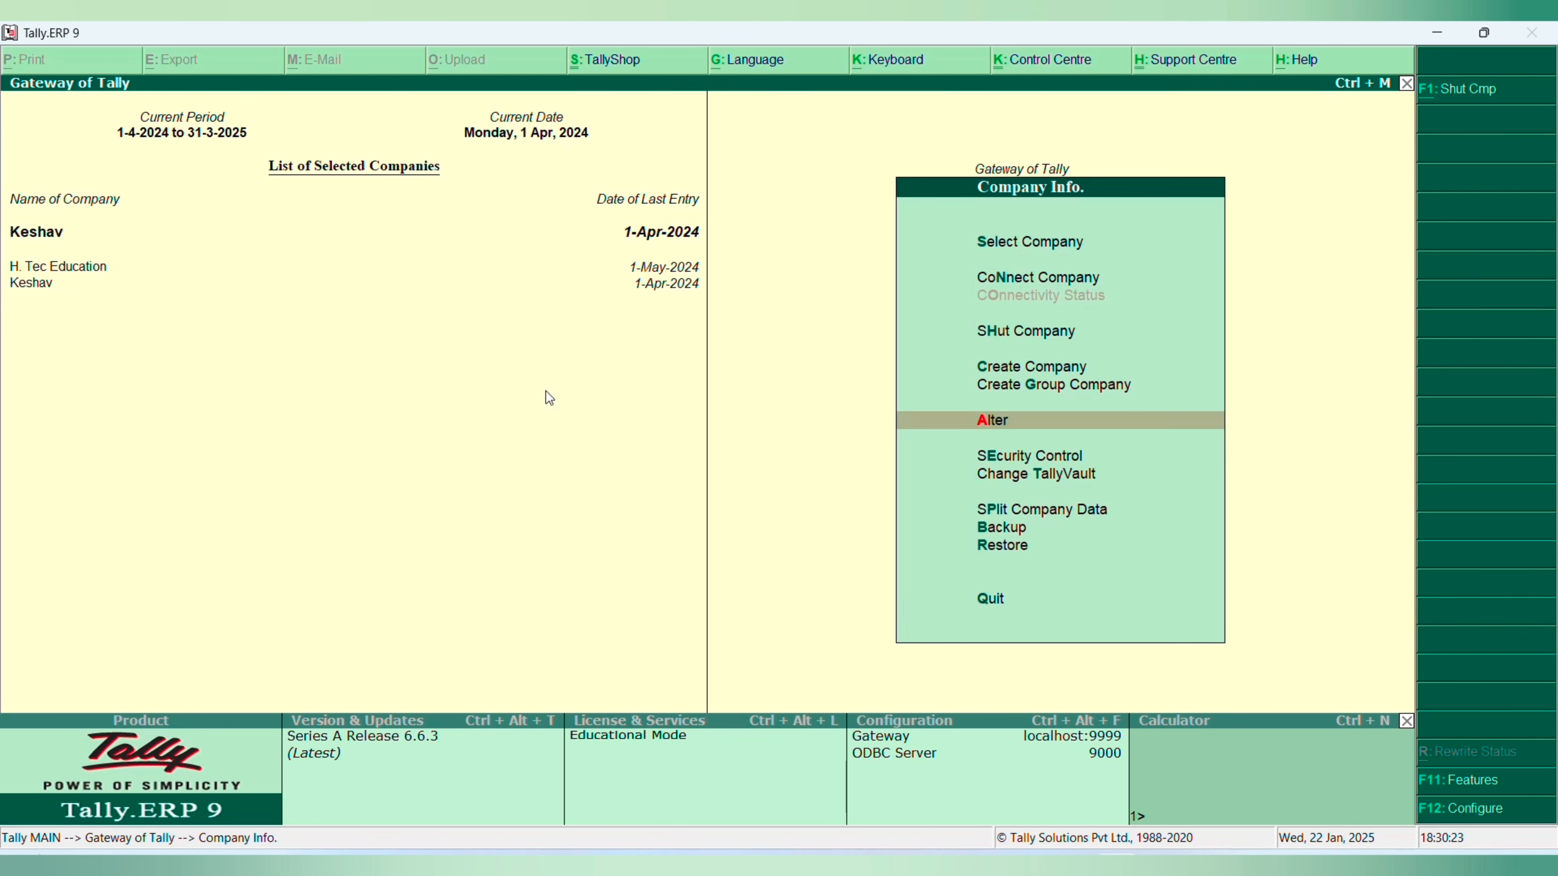
- Shut the H. Tec Education company, leaving Keshav loaded
key(Escape)
key(alt+F1)
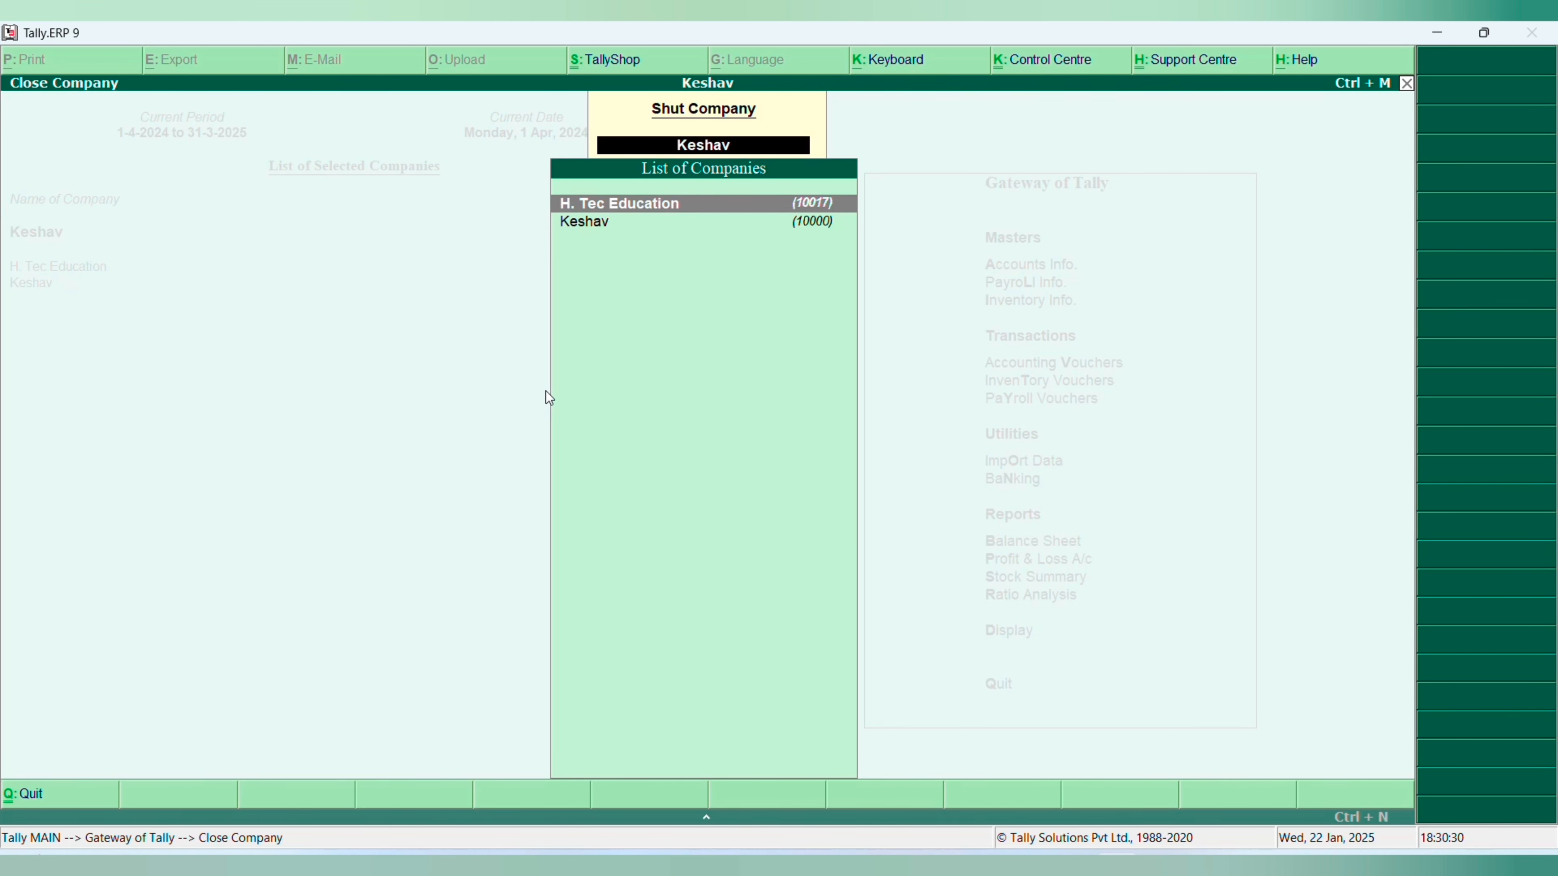
key(Return)
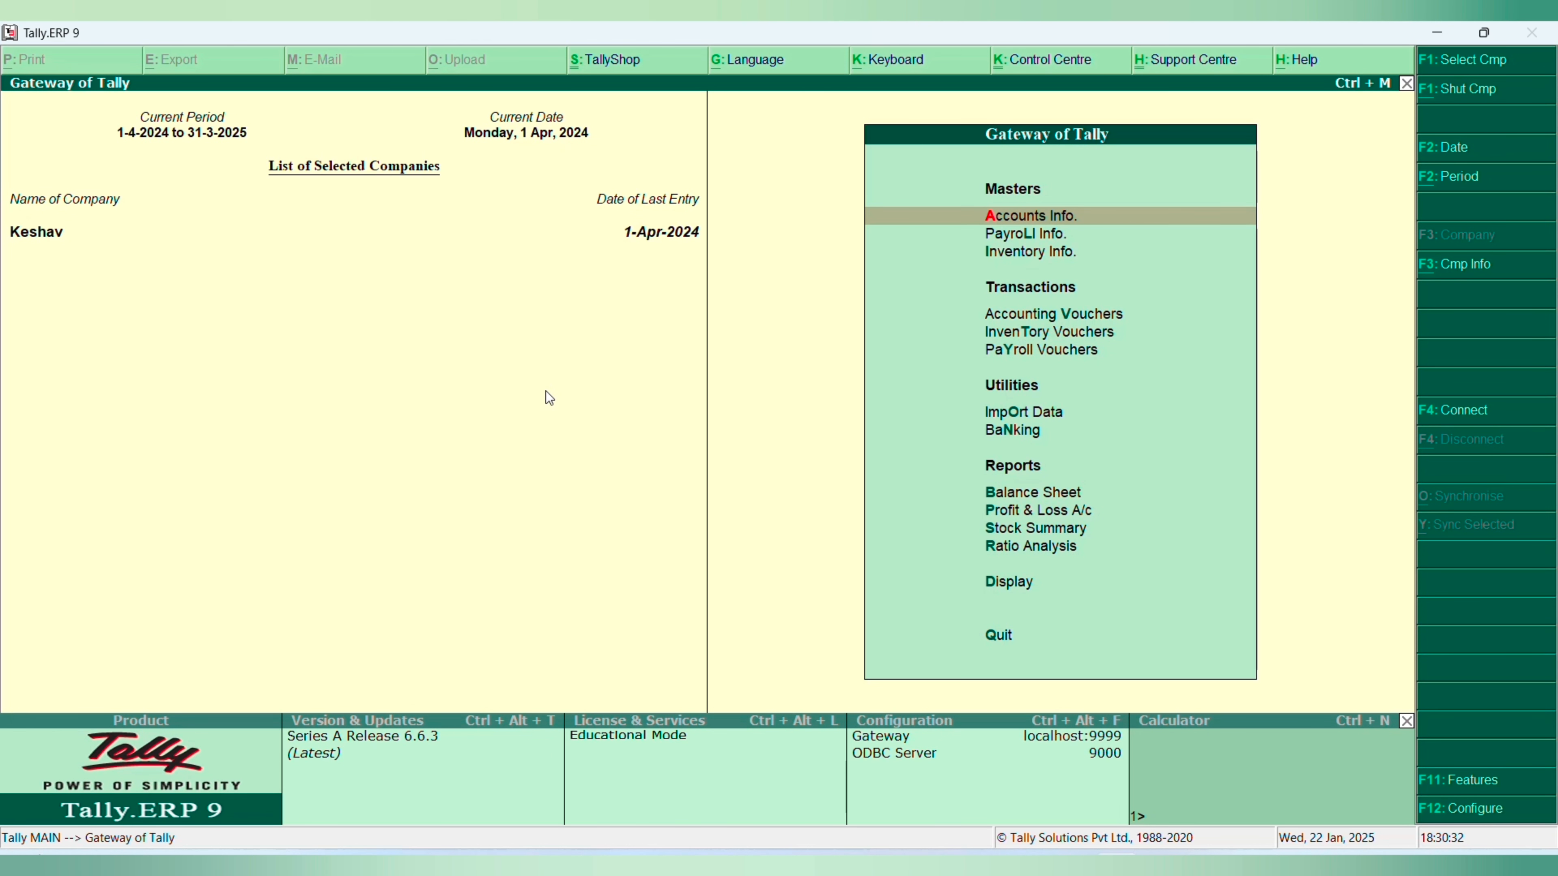
- View the list of ledgers in the Keshav company
key(a)
key(l)
key(a)
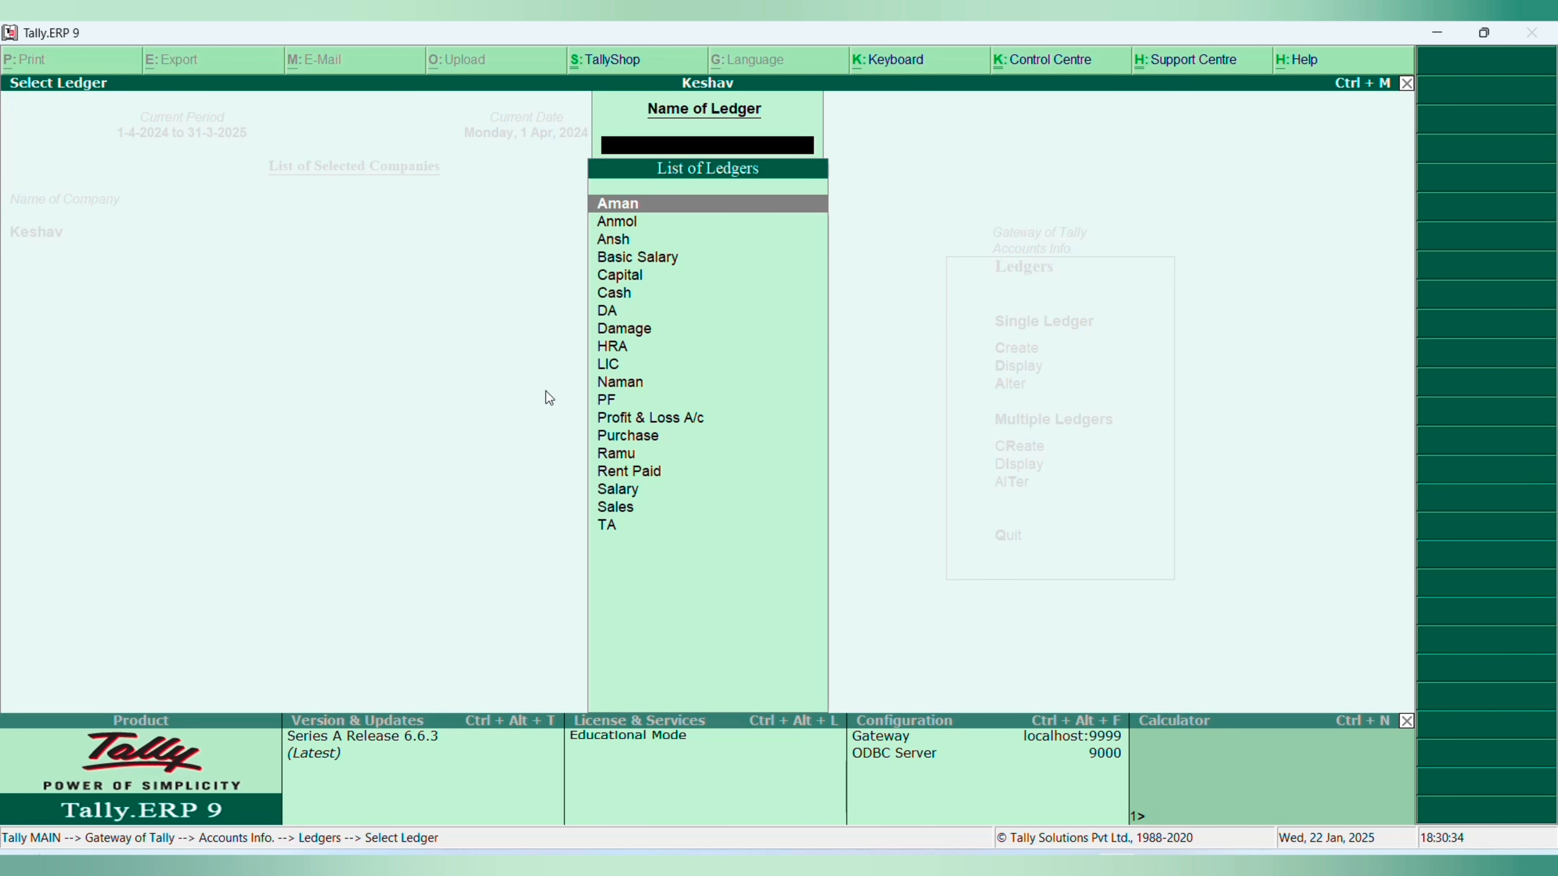
key(Down)
key(Down)
key(Down)
key(Escape)
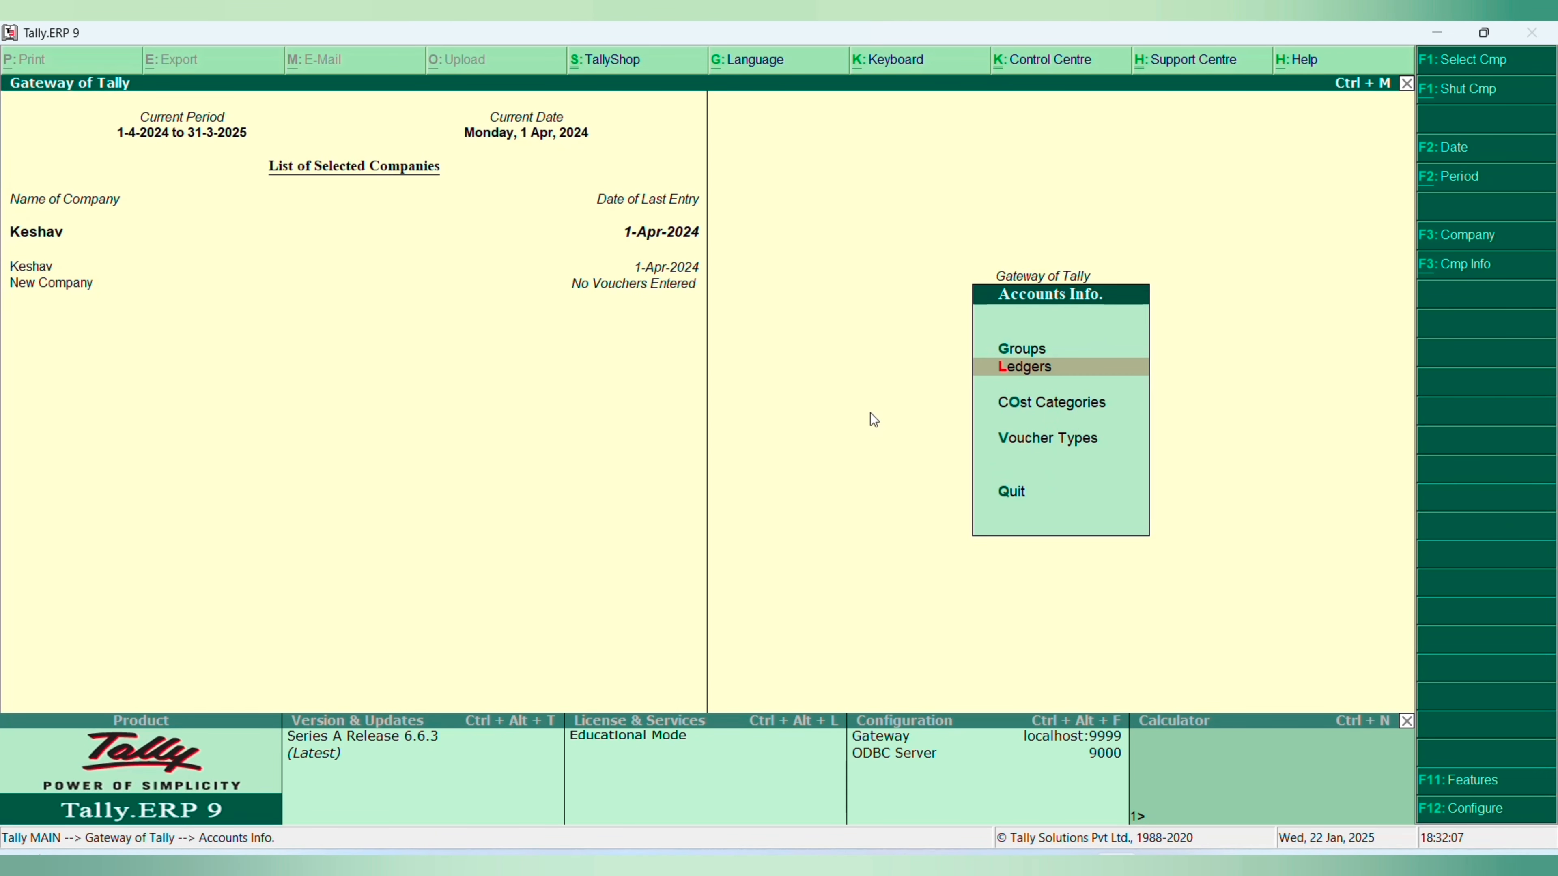
- Open the first ledger of the Keshav company for alteration and set maintaining balances bill-by-bill to Yes
key(Return)
key(Down)
key(Return)
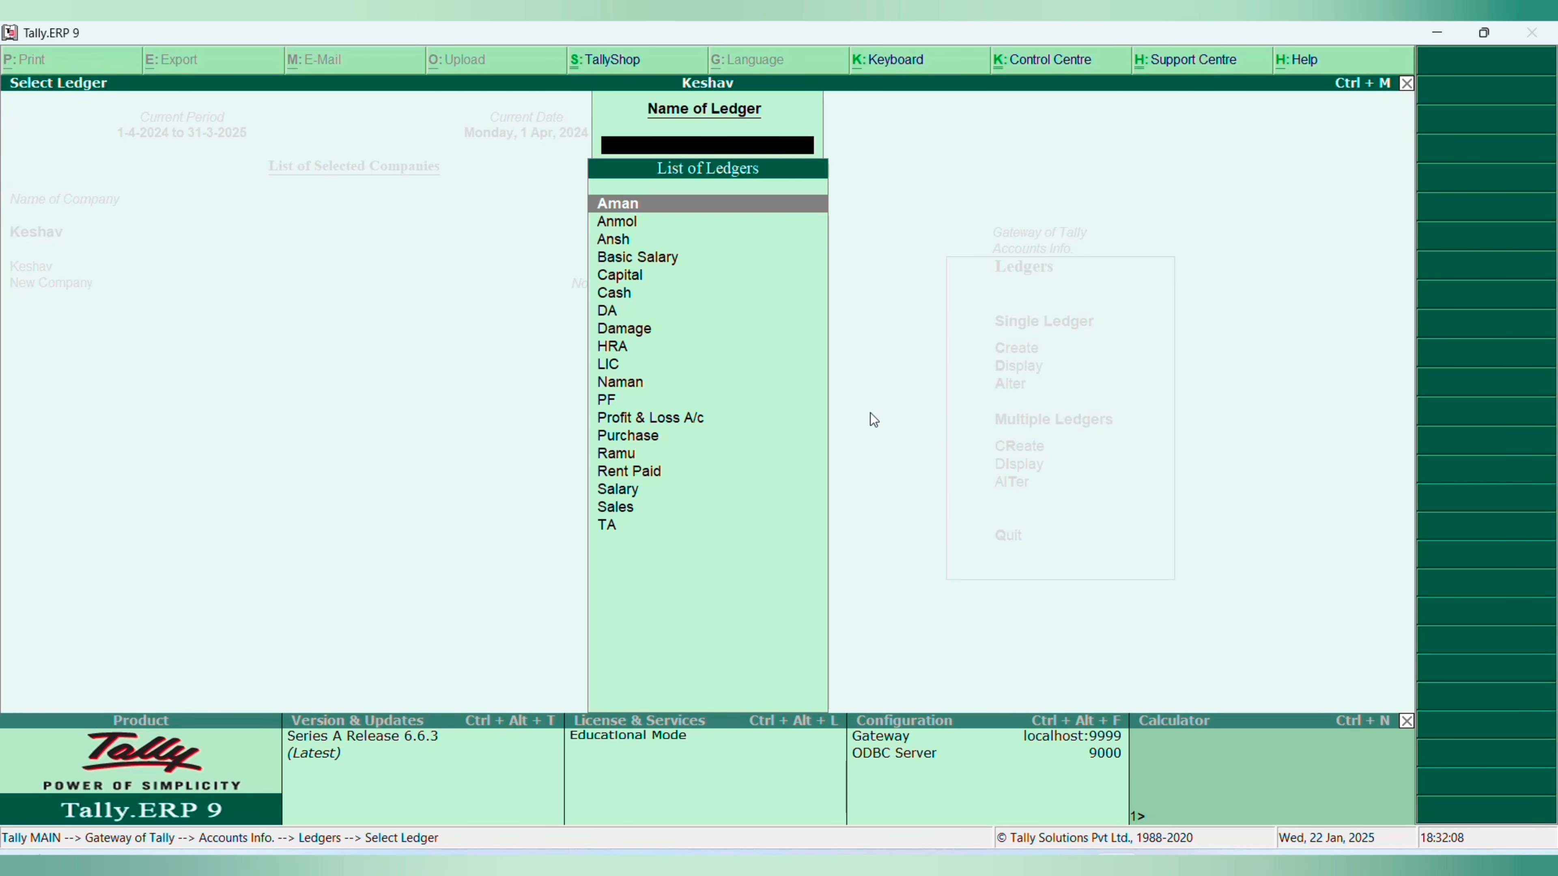
key(Return)
key(Return)
key(Return)
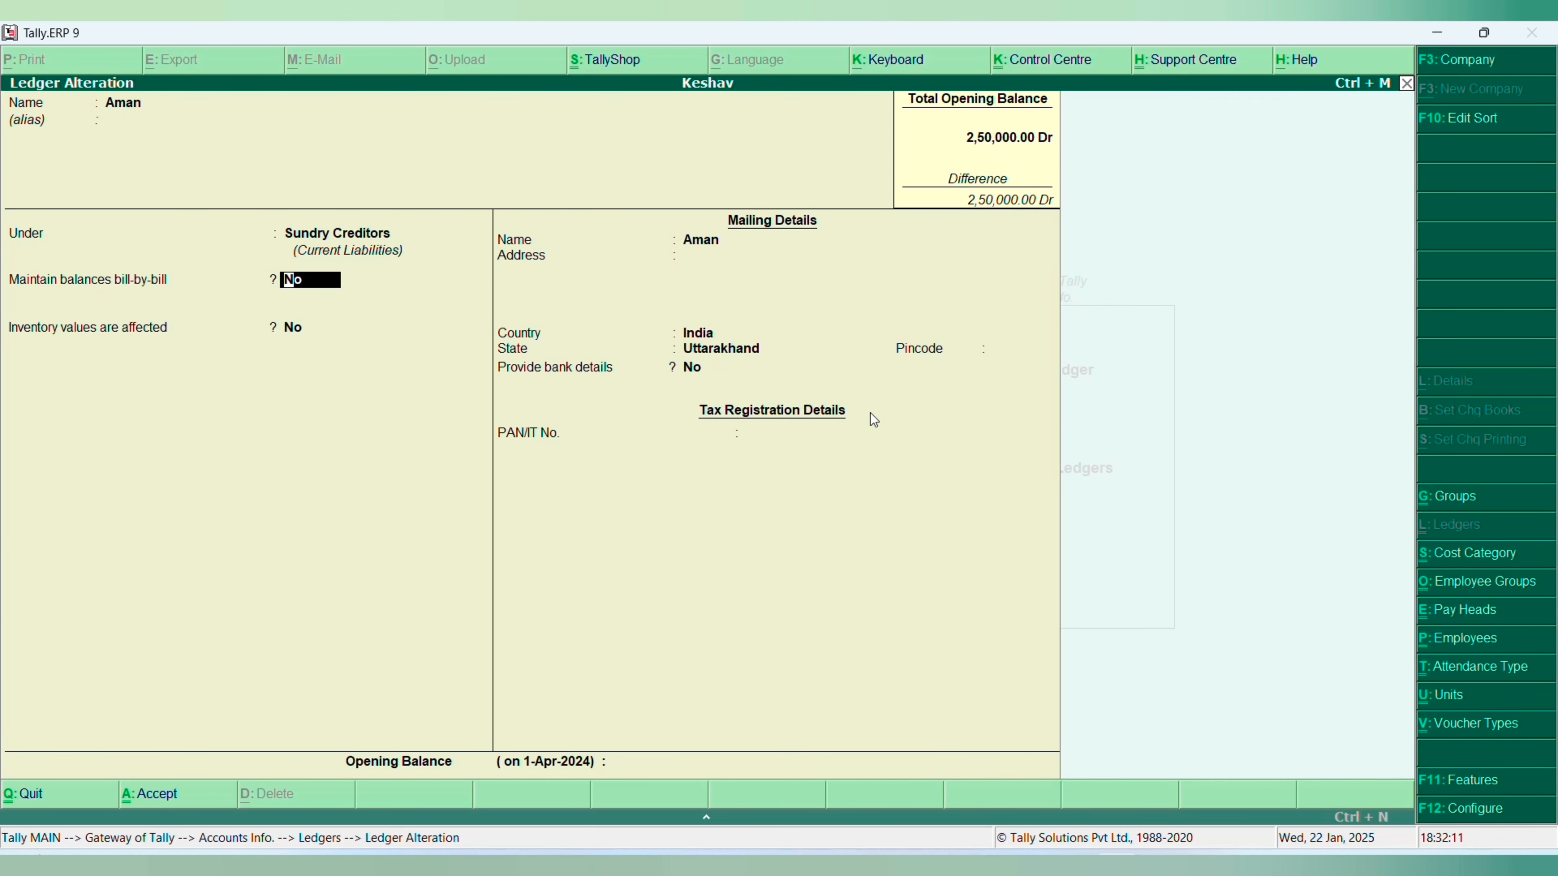
key(y)
key(Return)
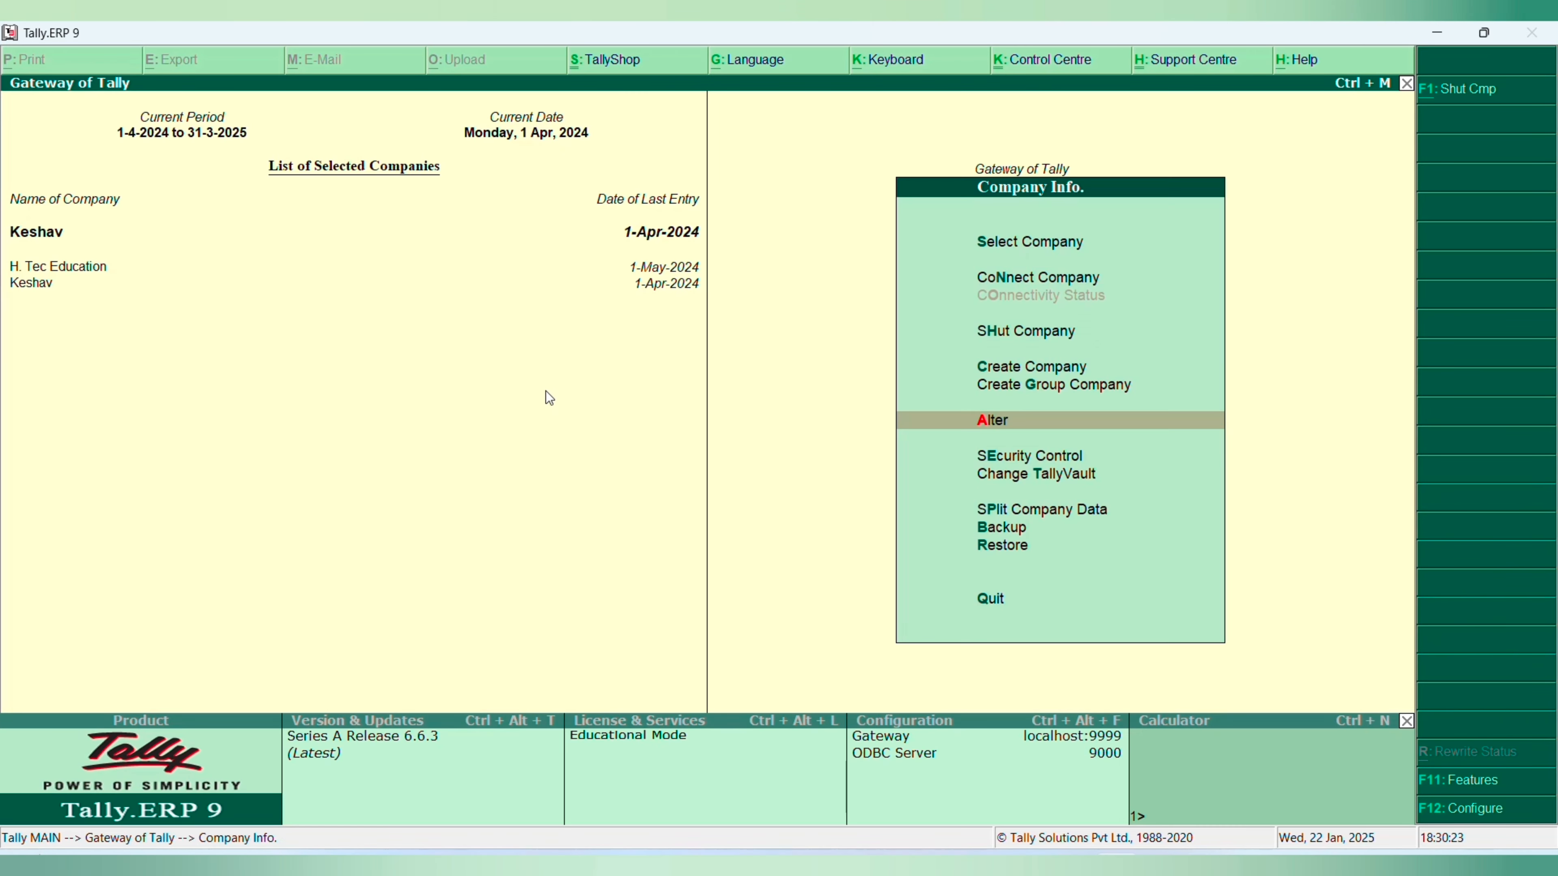
- Start creating a company and name it New Company
key(Escape)
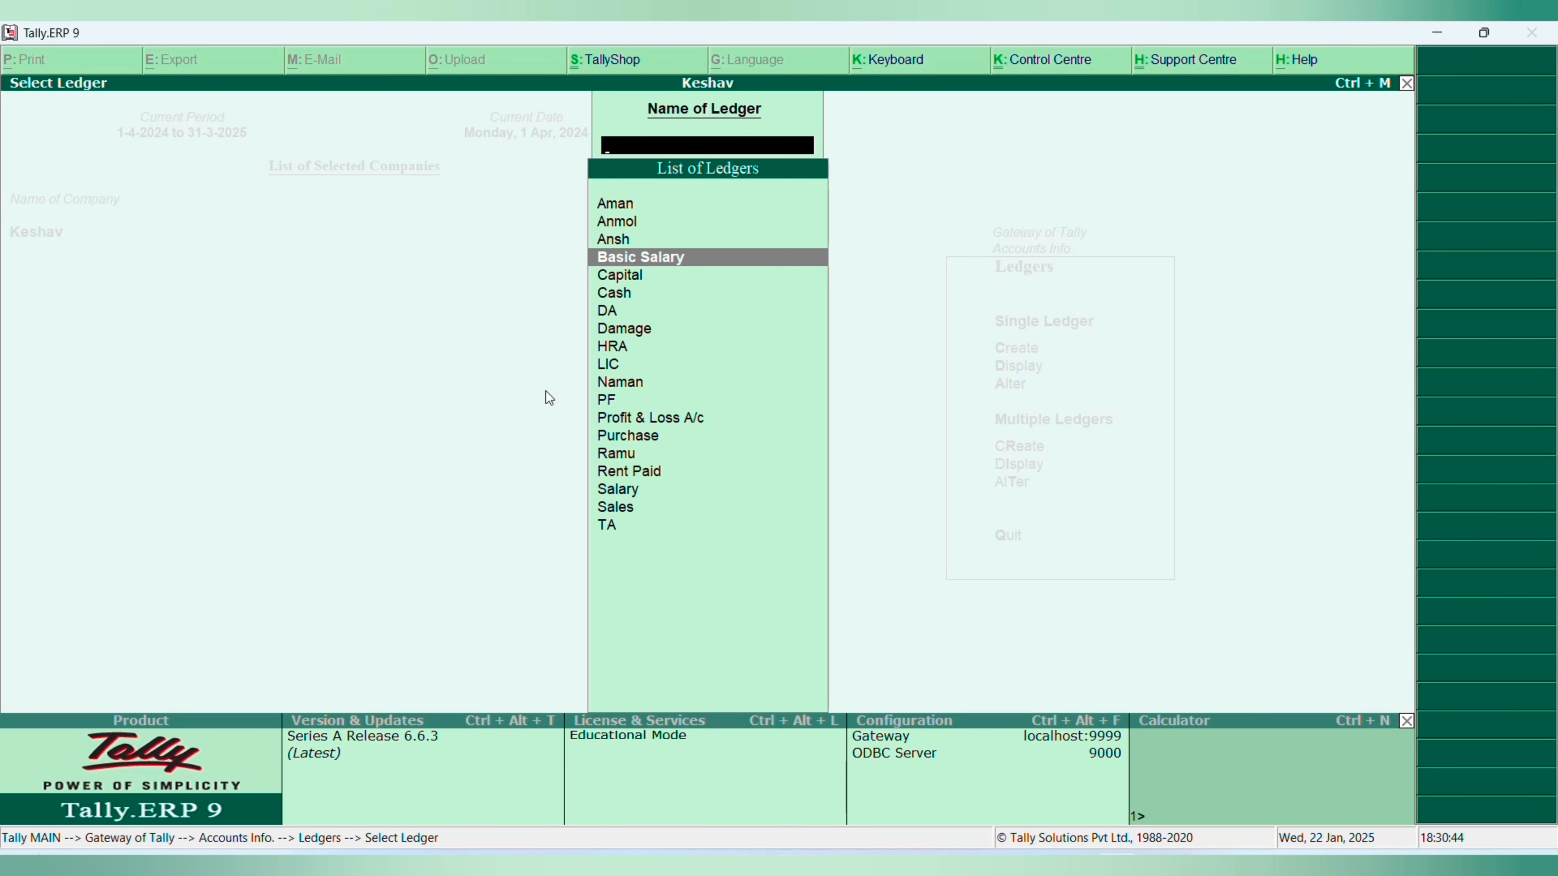
key(Escape)
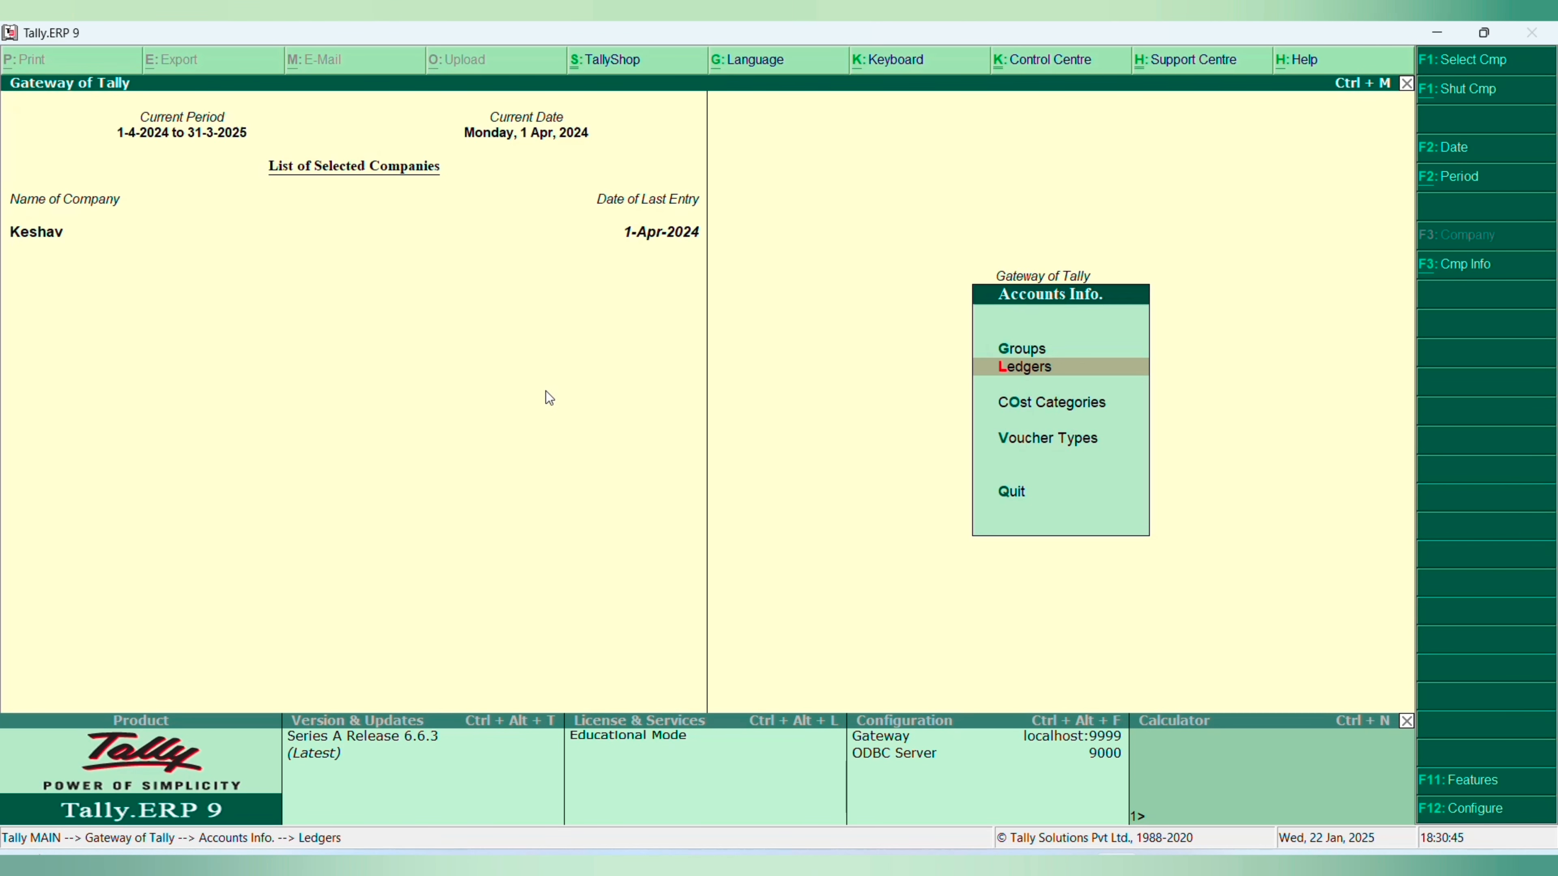
key(Escape)
key(alt+F3)
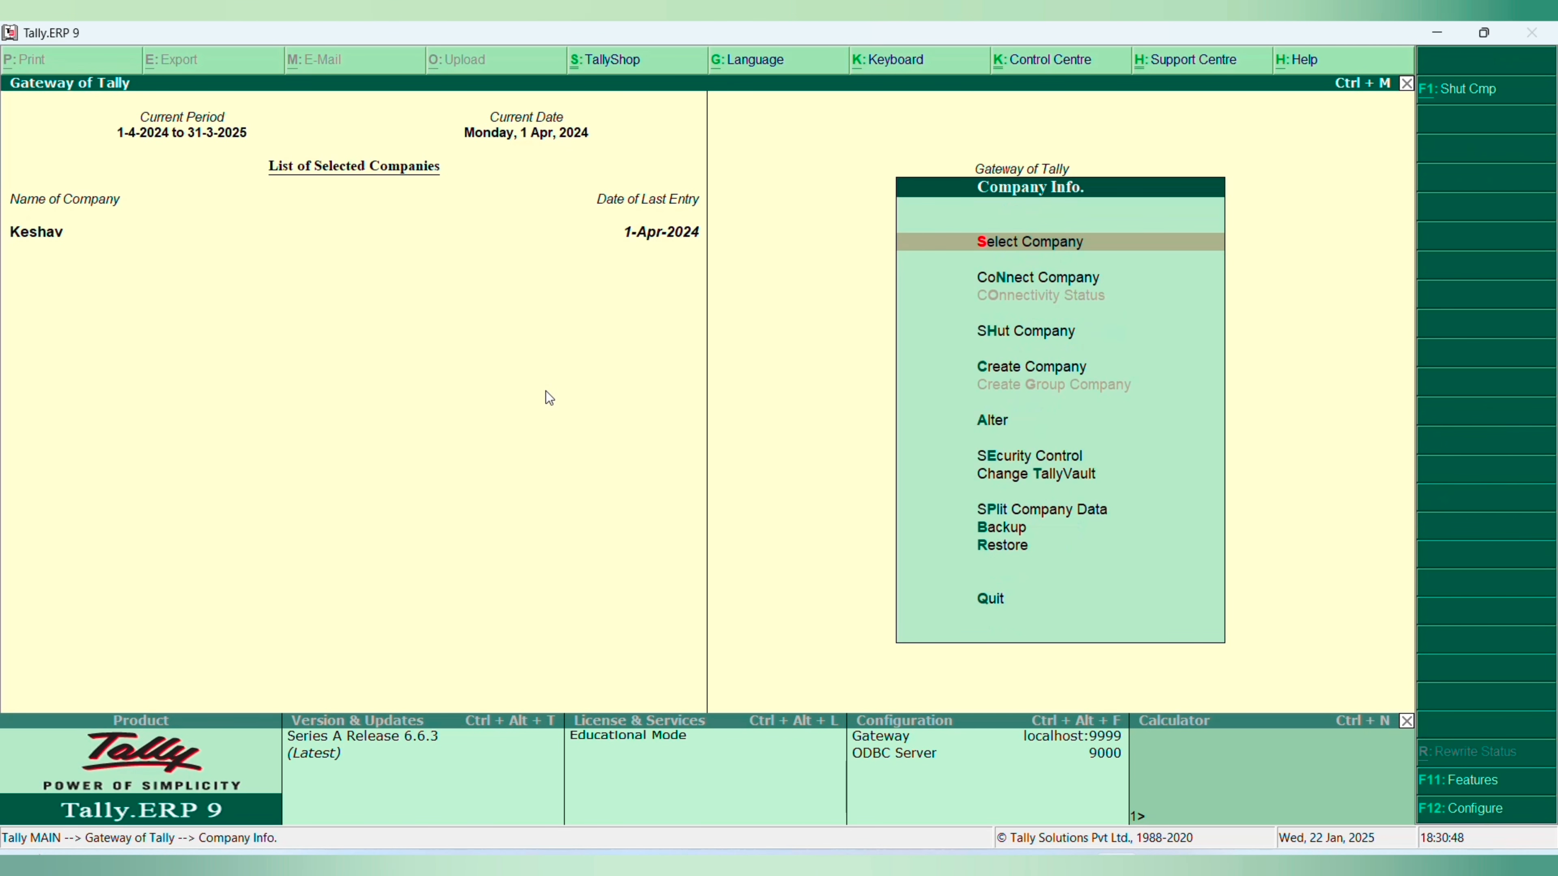
key(c)
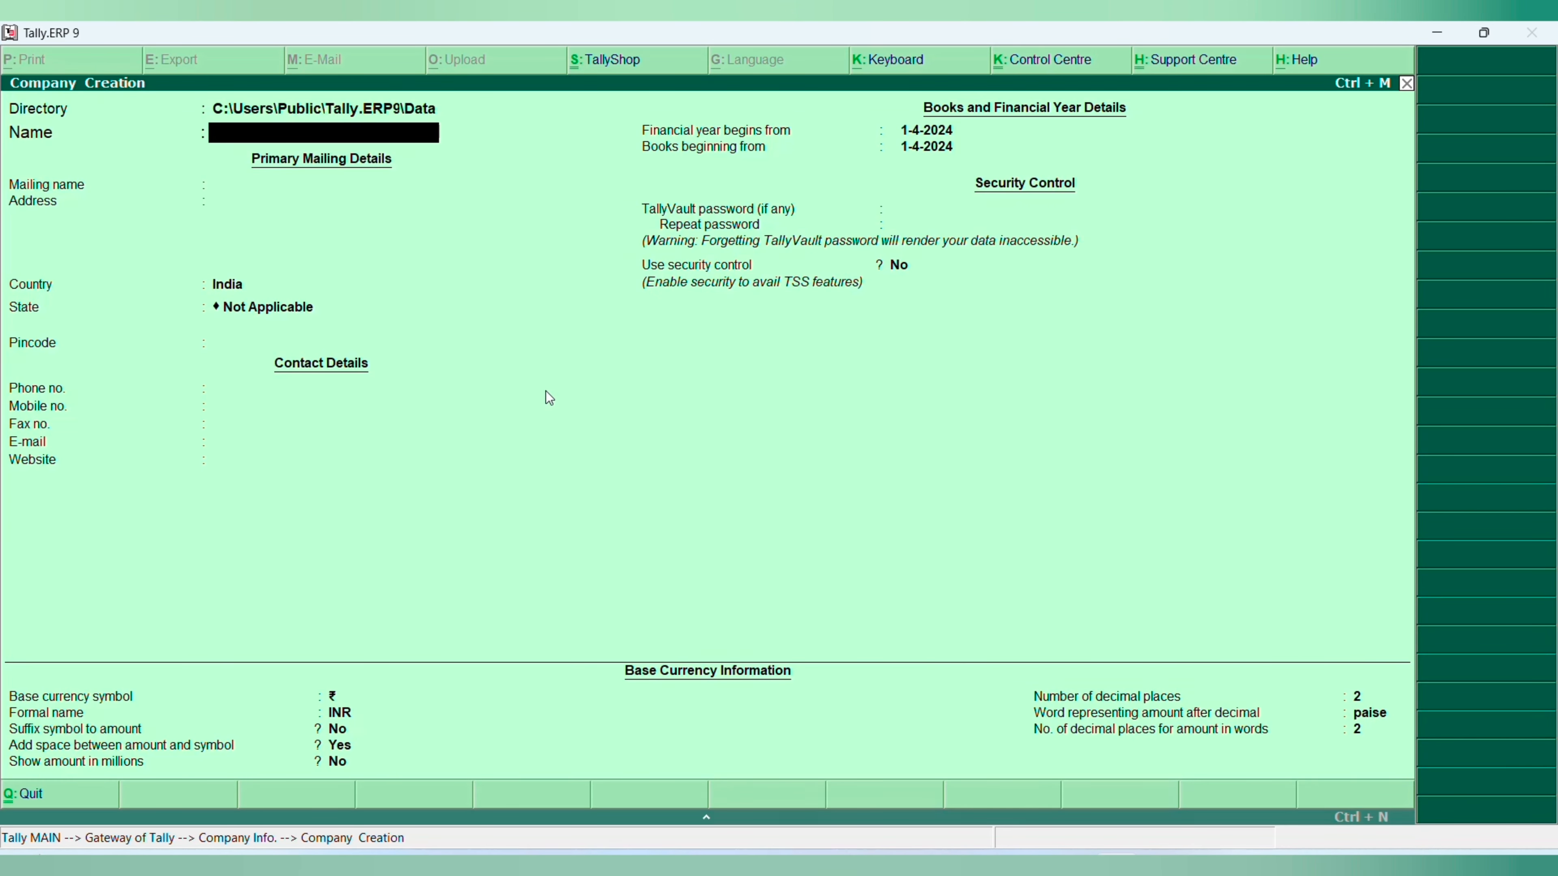
text(New com)
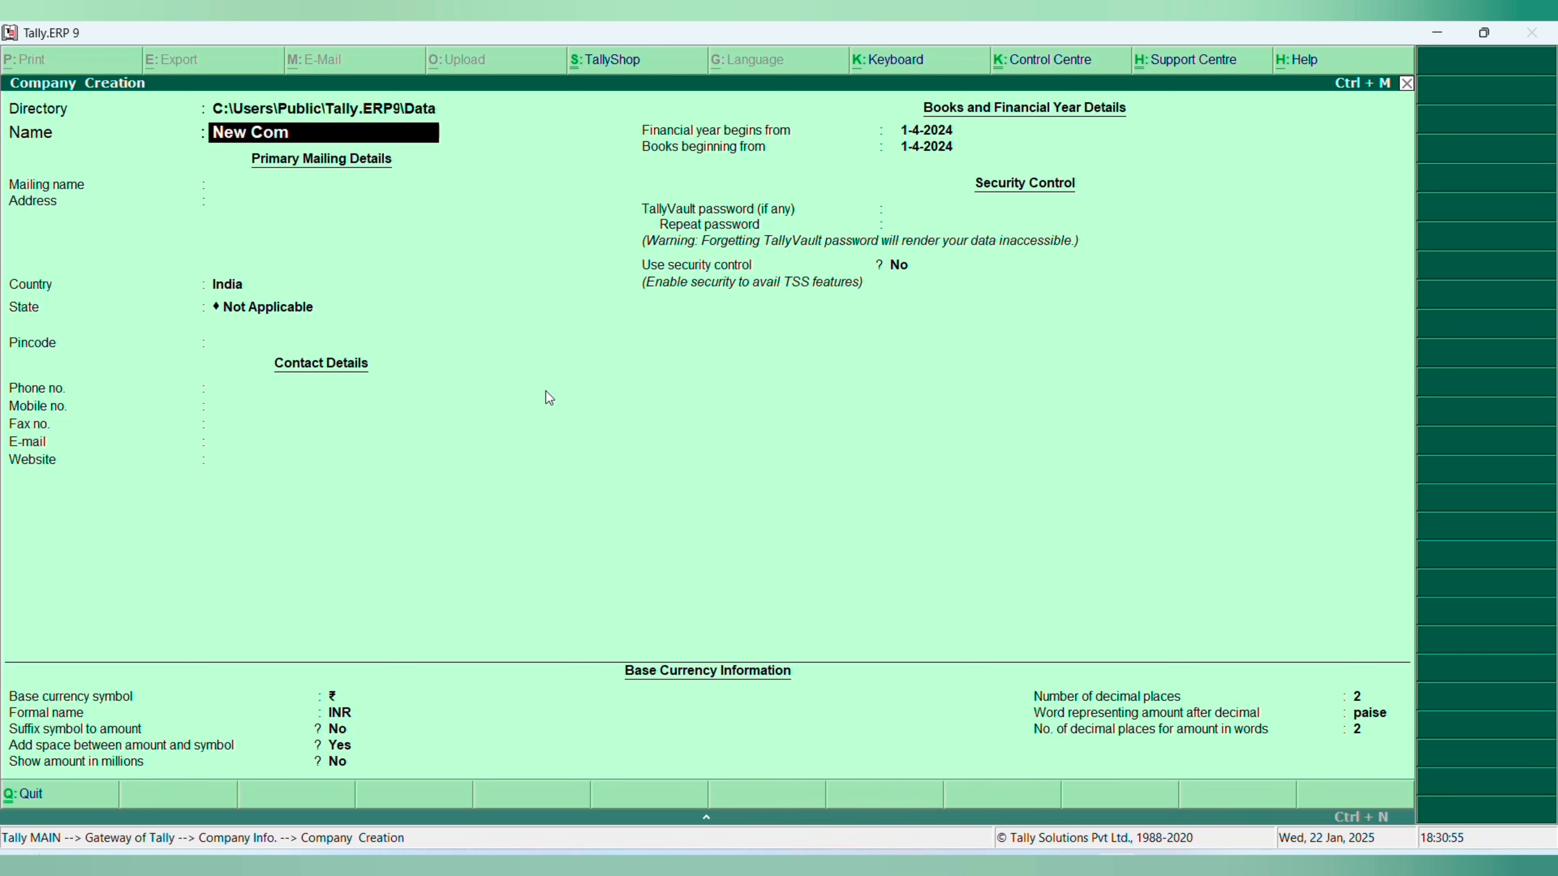
text(pany)
key(Return)
key(Return)
key(Return)
key(Return)
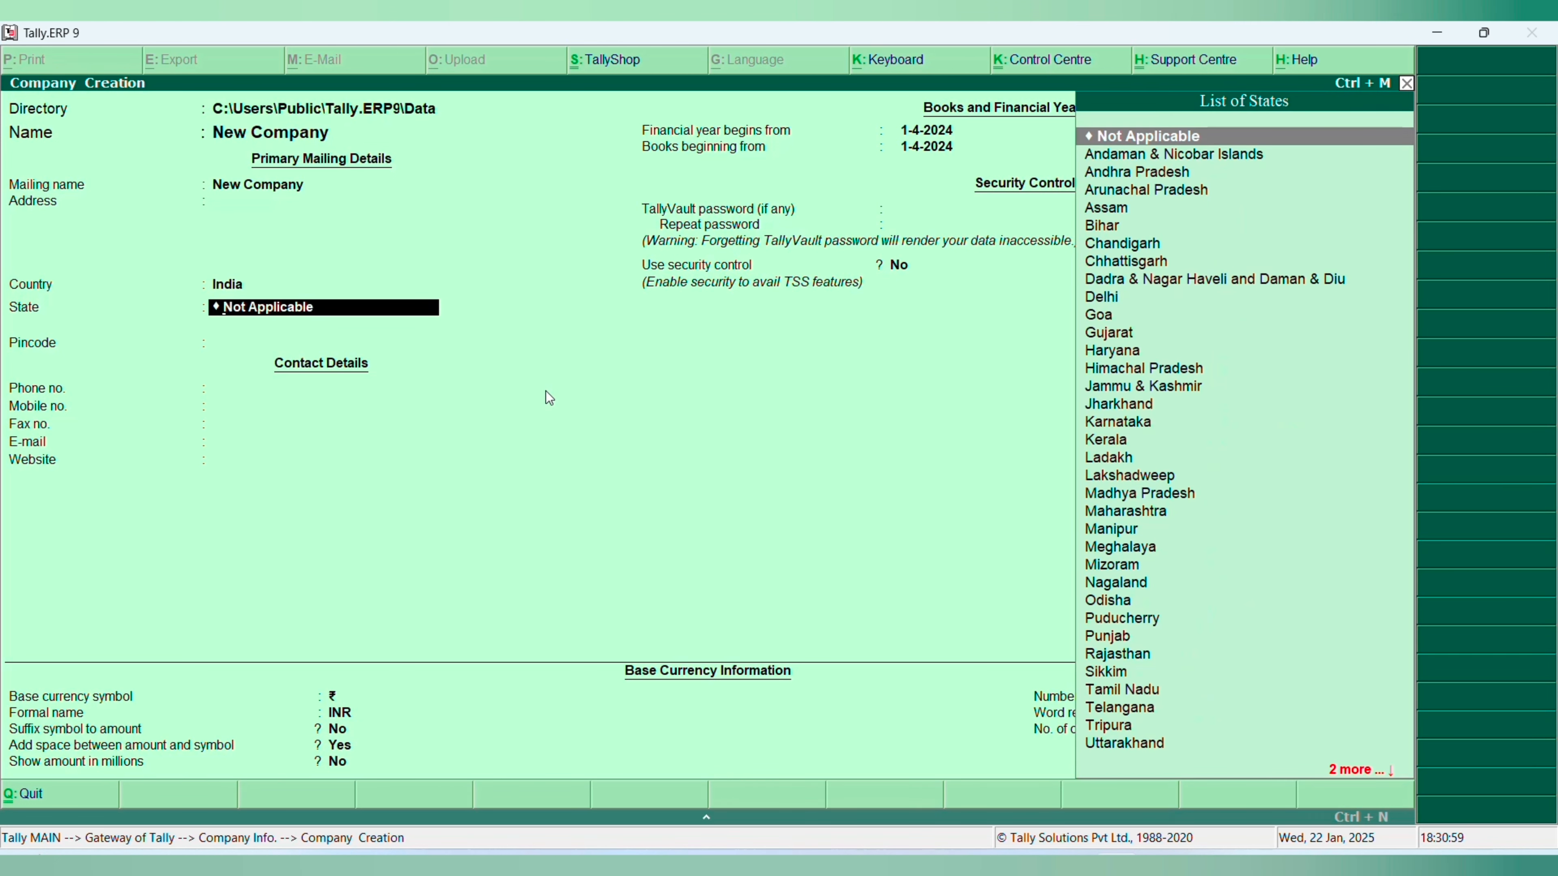
- Set the new company's state to Uttarakhand and save the company
text(Uttarakhan)
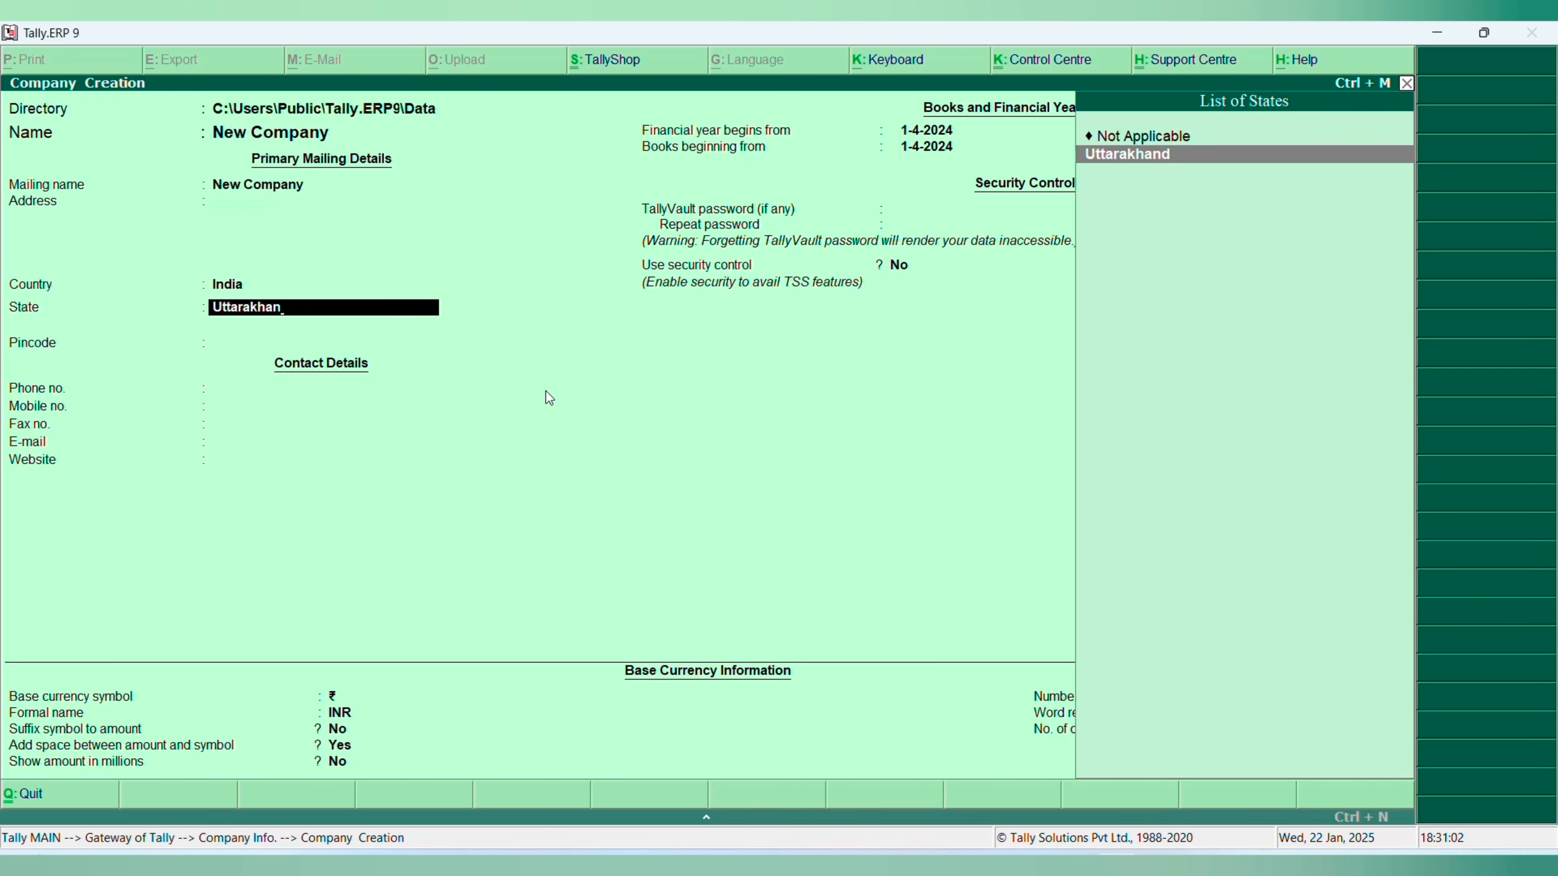
key(Return)
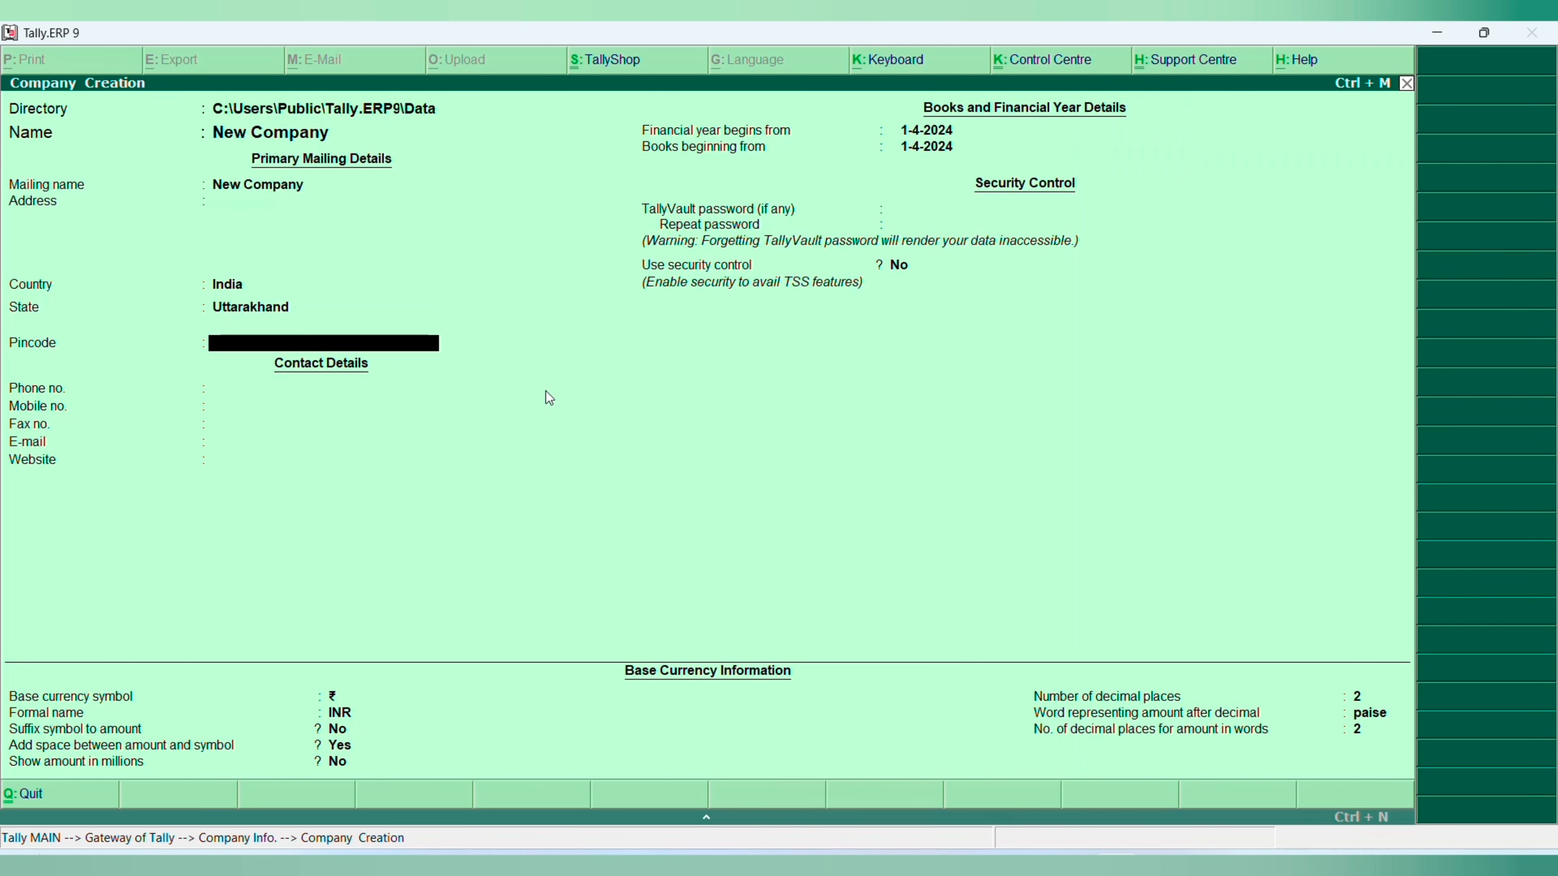
key(ctrl+a)
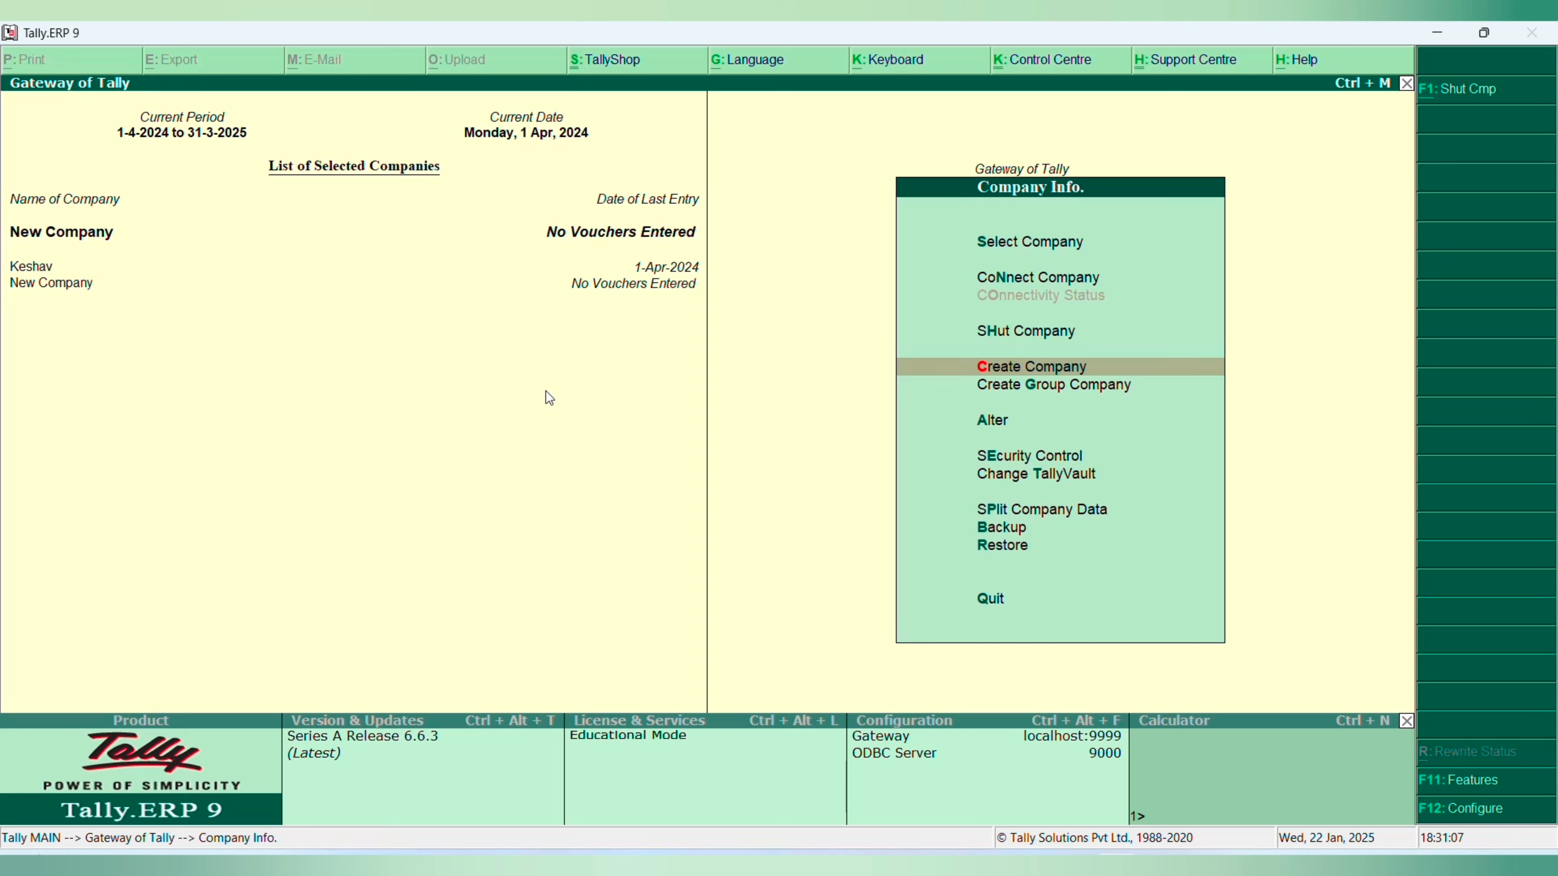
- Switch the active company to Keshav and back to New Company from the list of selected companies
key(Escape)
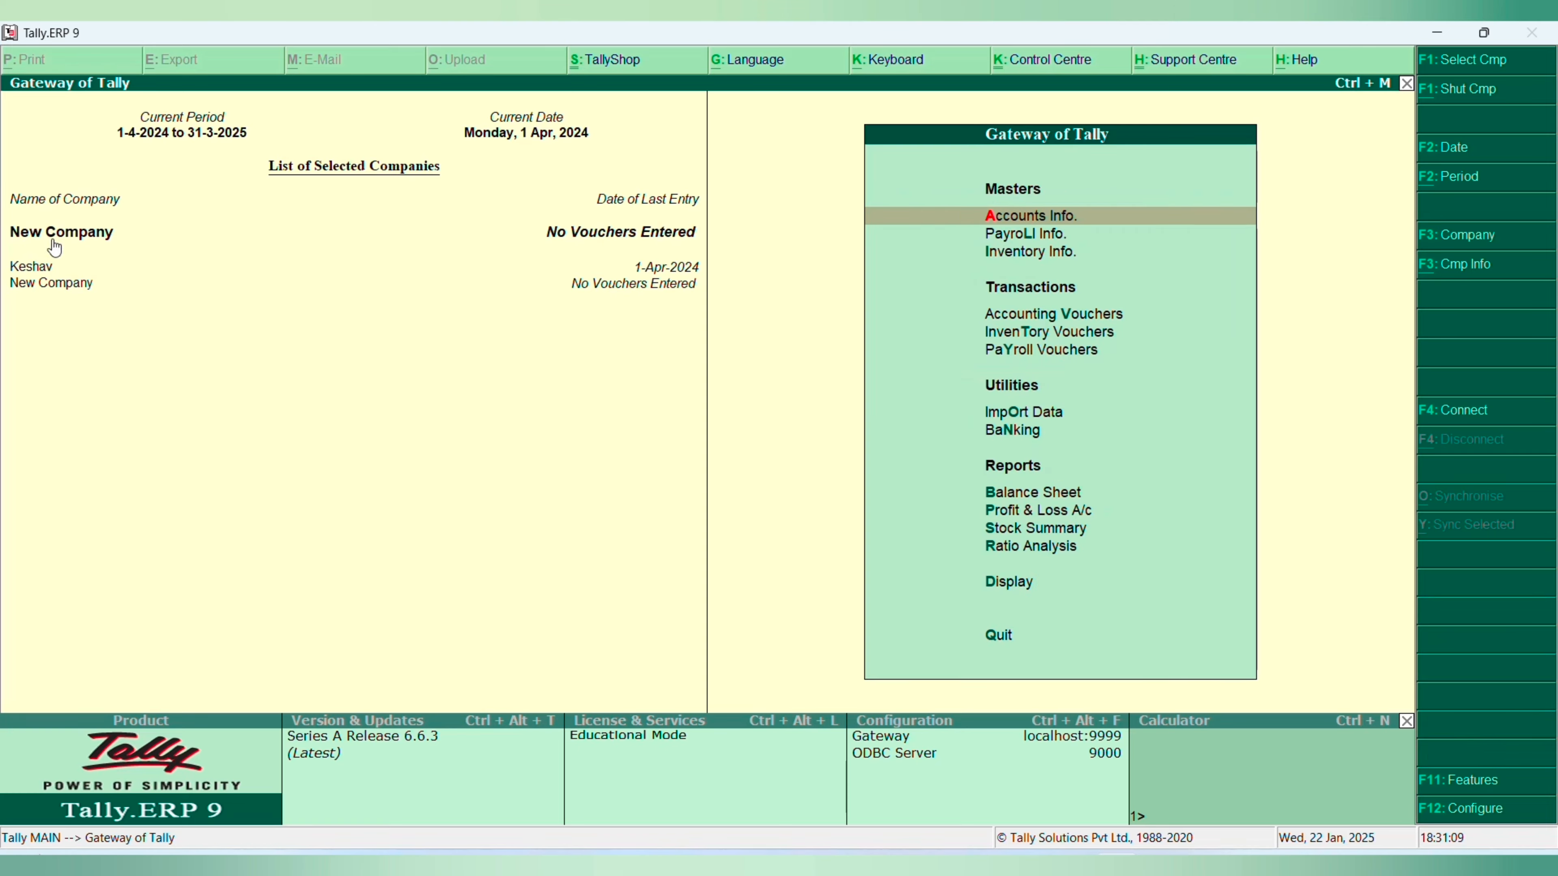
click(51, 268)
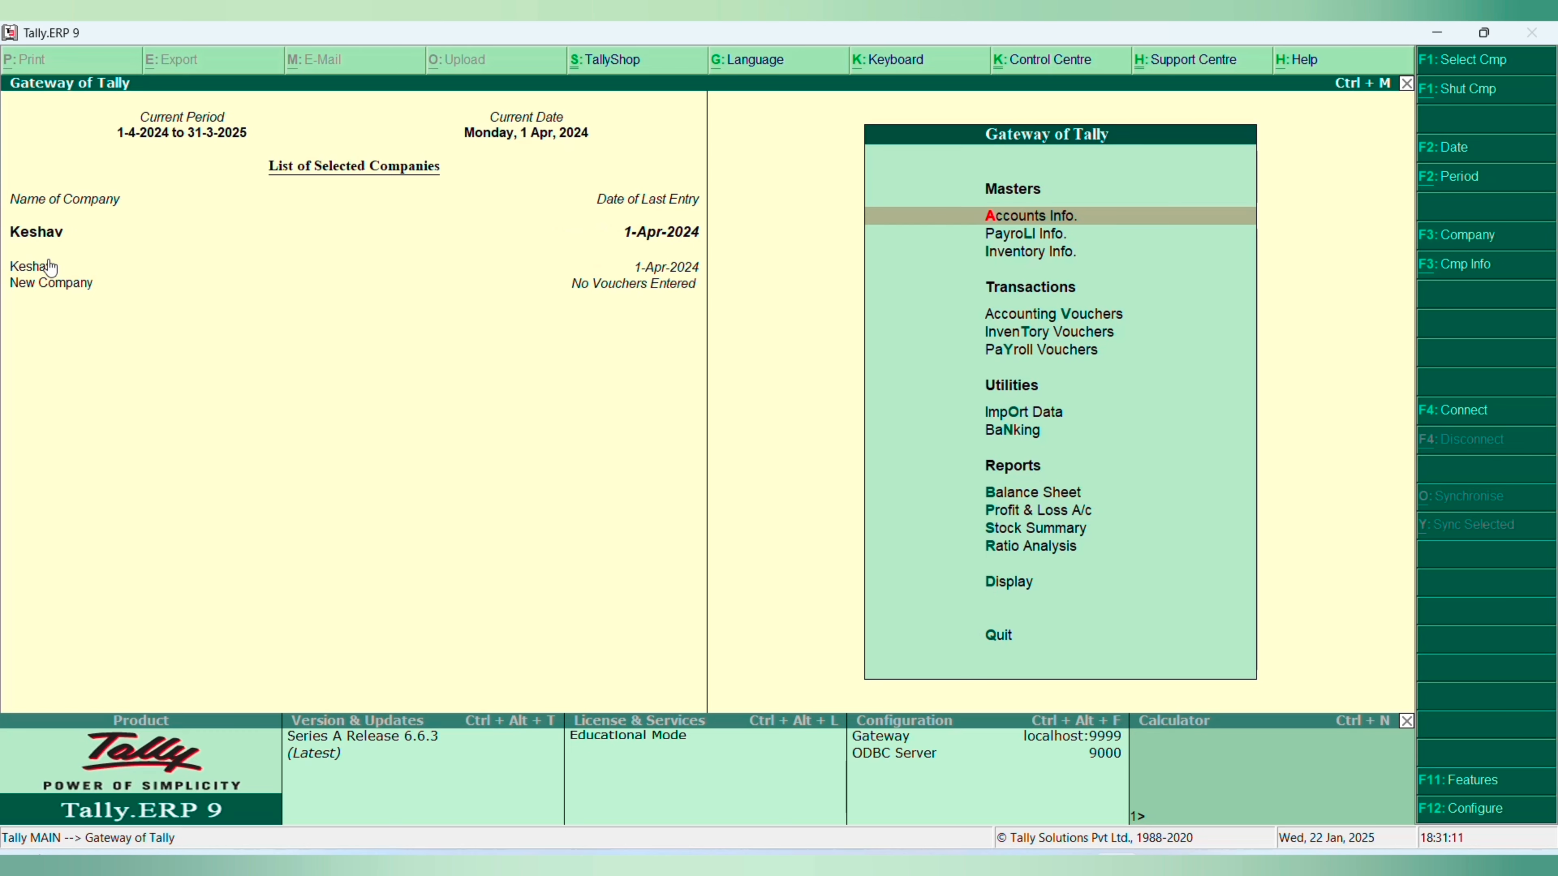
click(46, 285)
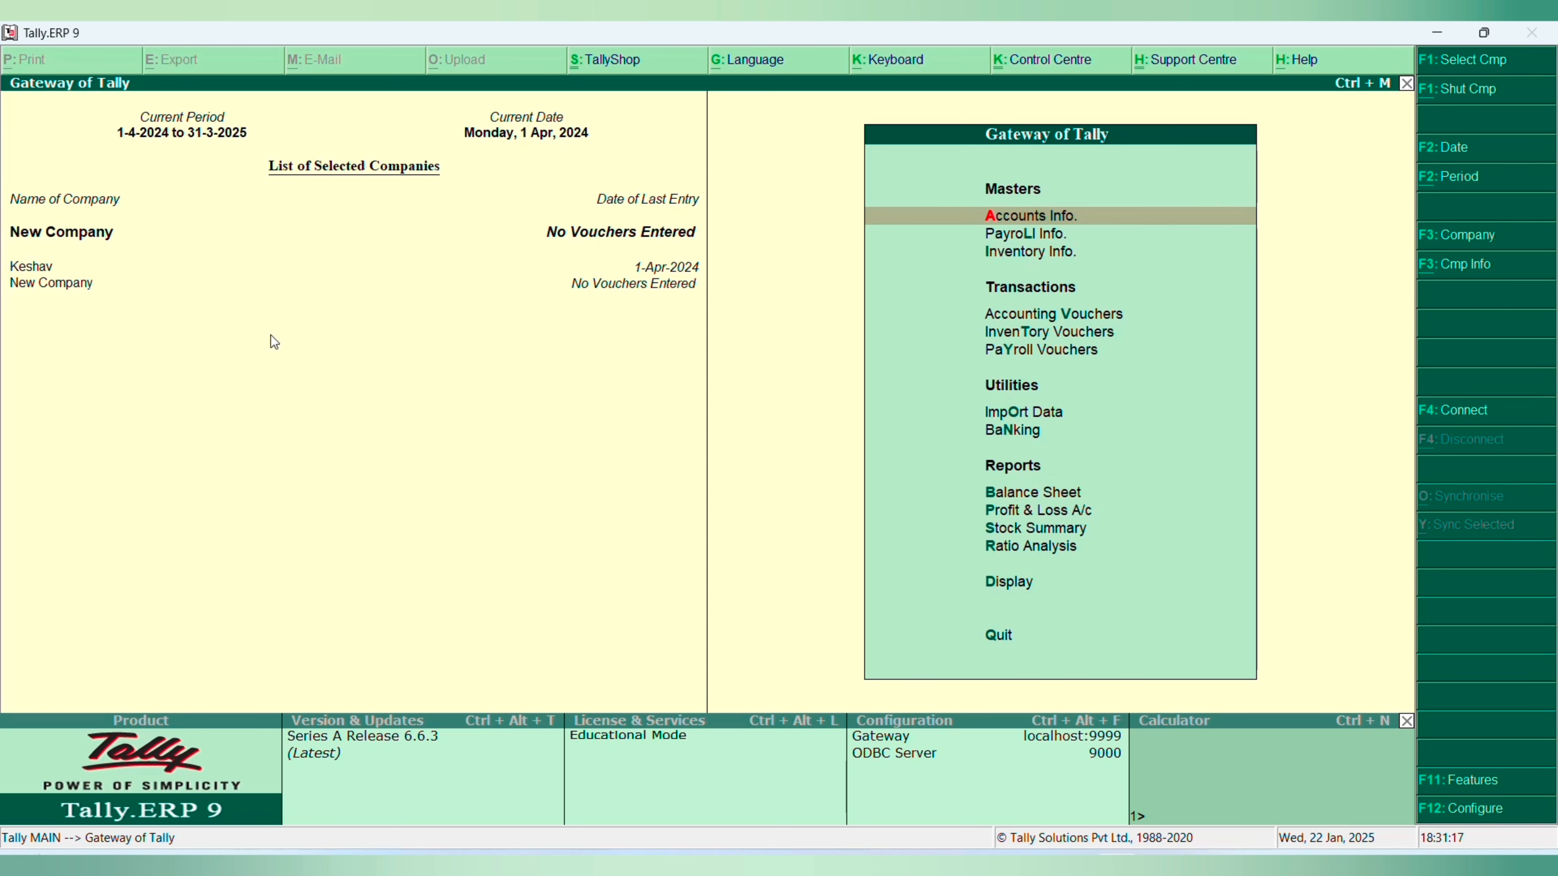
- View the ledgers available for alteration in New Company and return to the Gateway of Tally
key(Return)
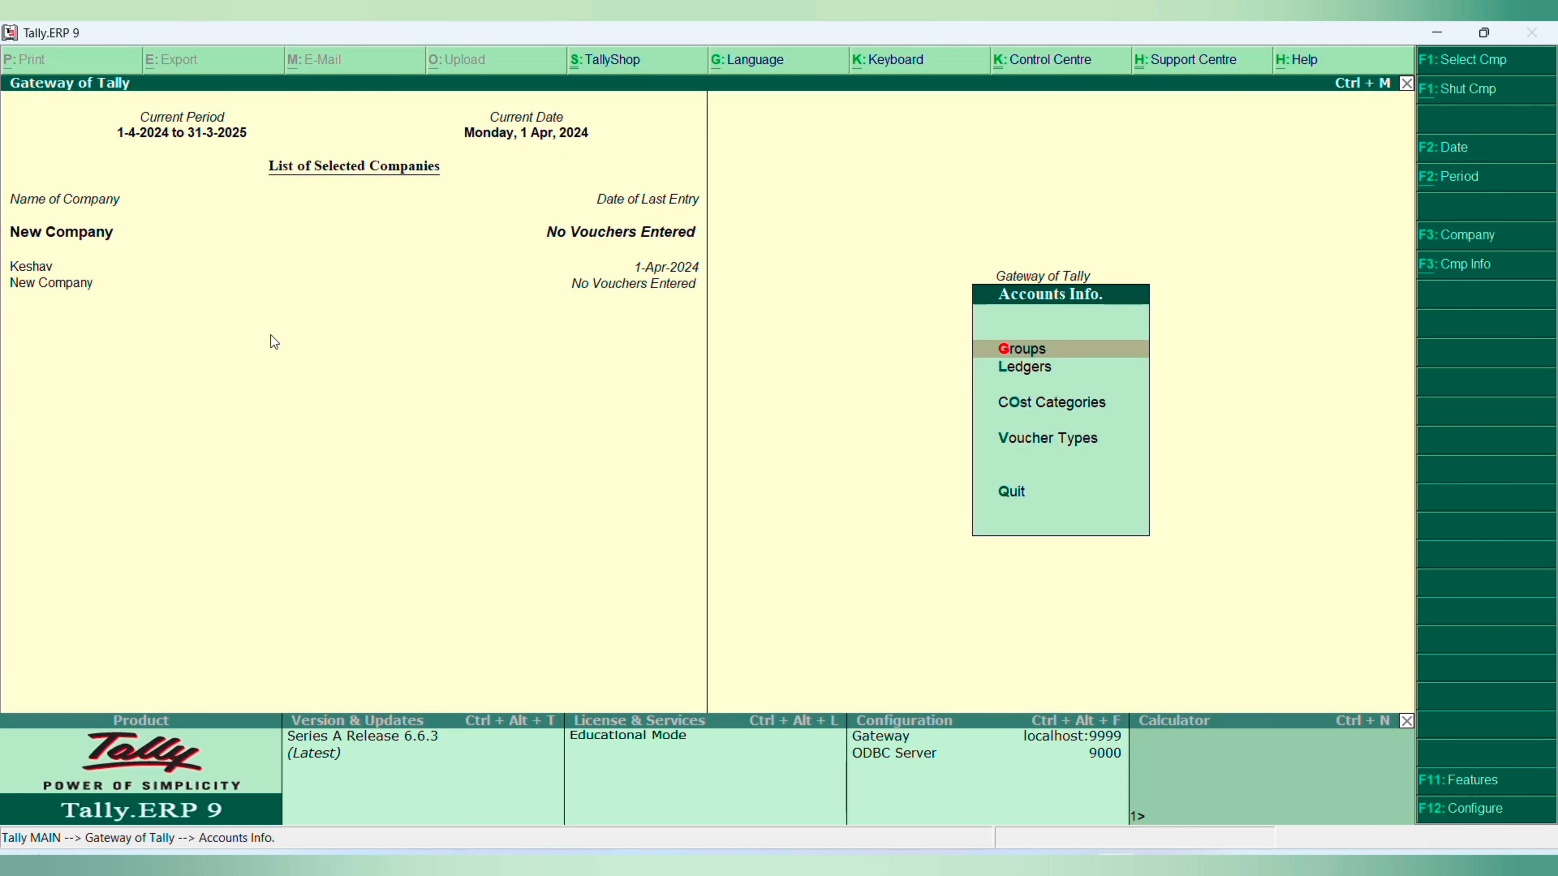
key(l)
key(Down)
key(Down)
key(Return)
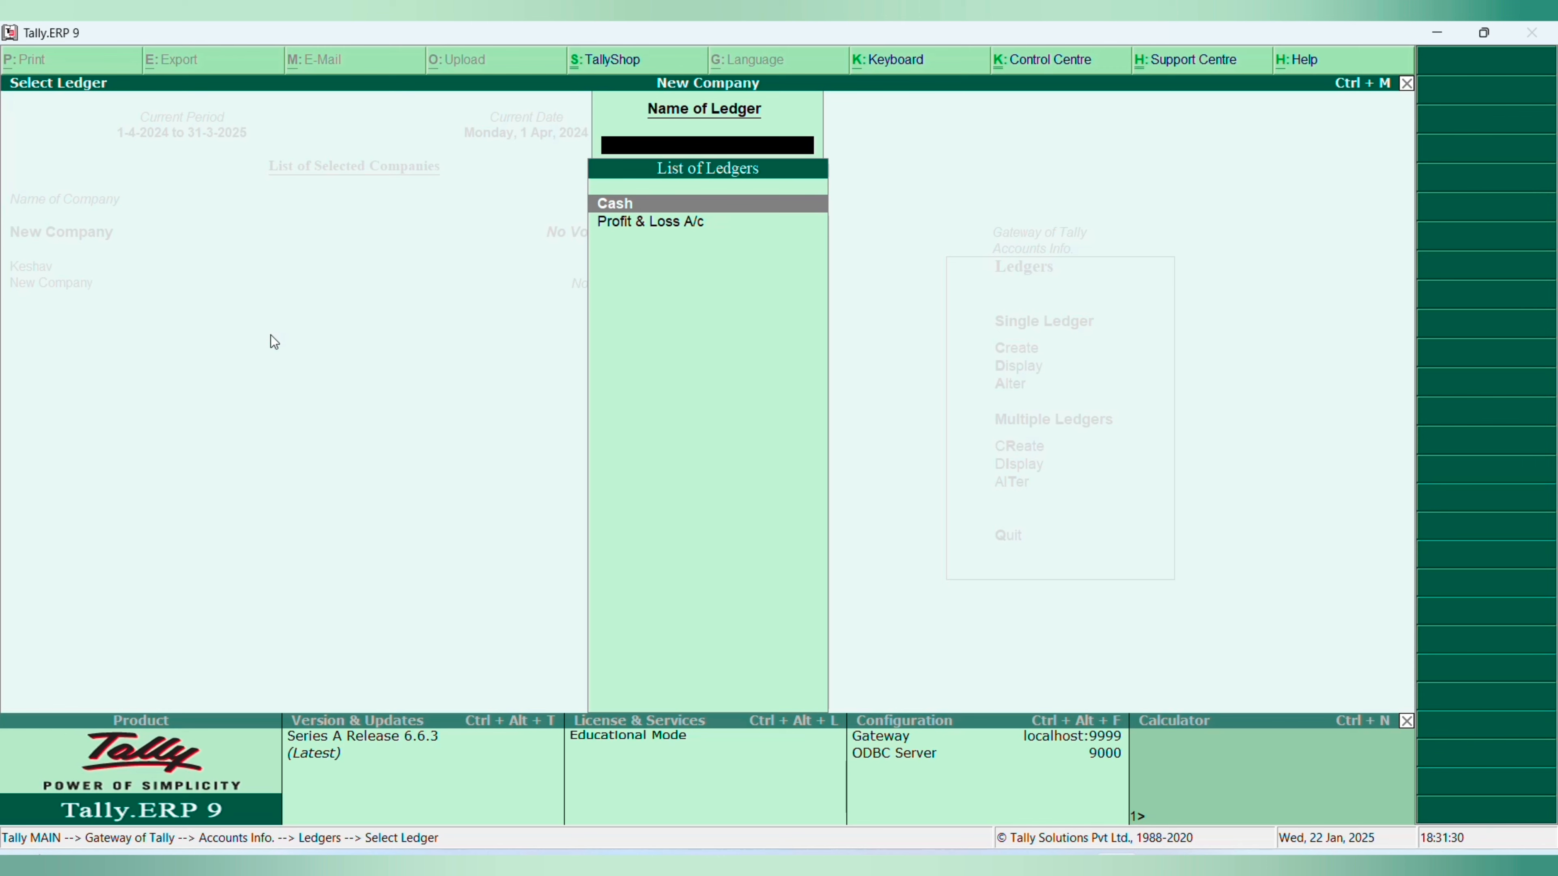
key(Escape)
key(Escape)
key(Escape)
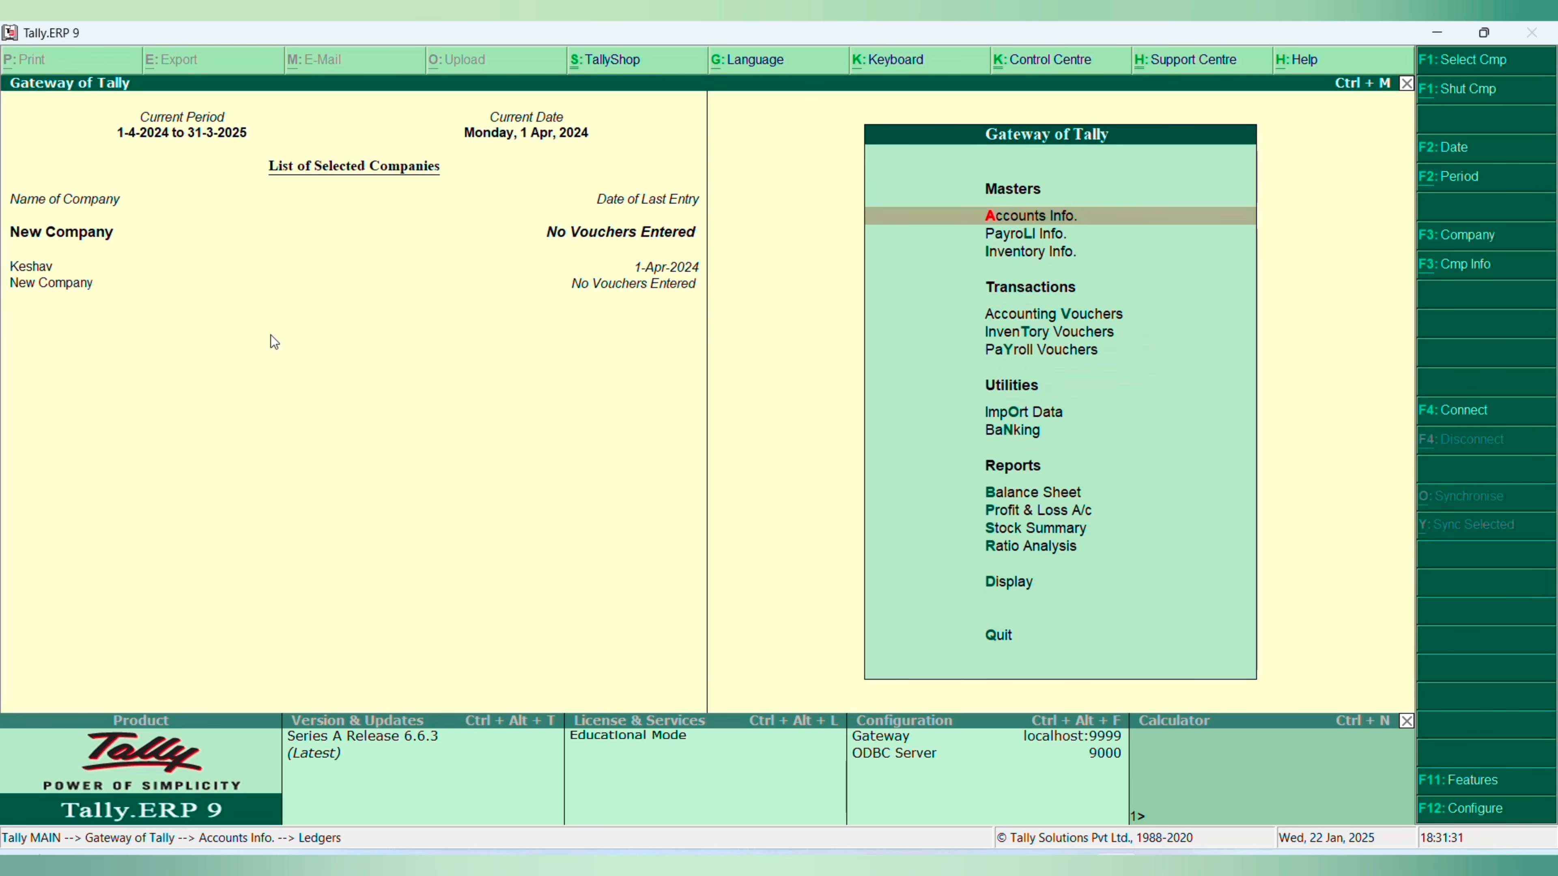
- Reopen New Company's ledger list to examine its default ledgers, leaving it without changes
key(Return)
key(Return)
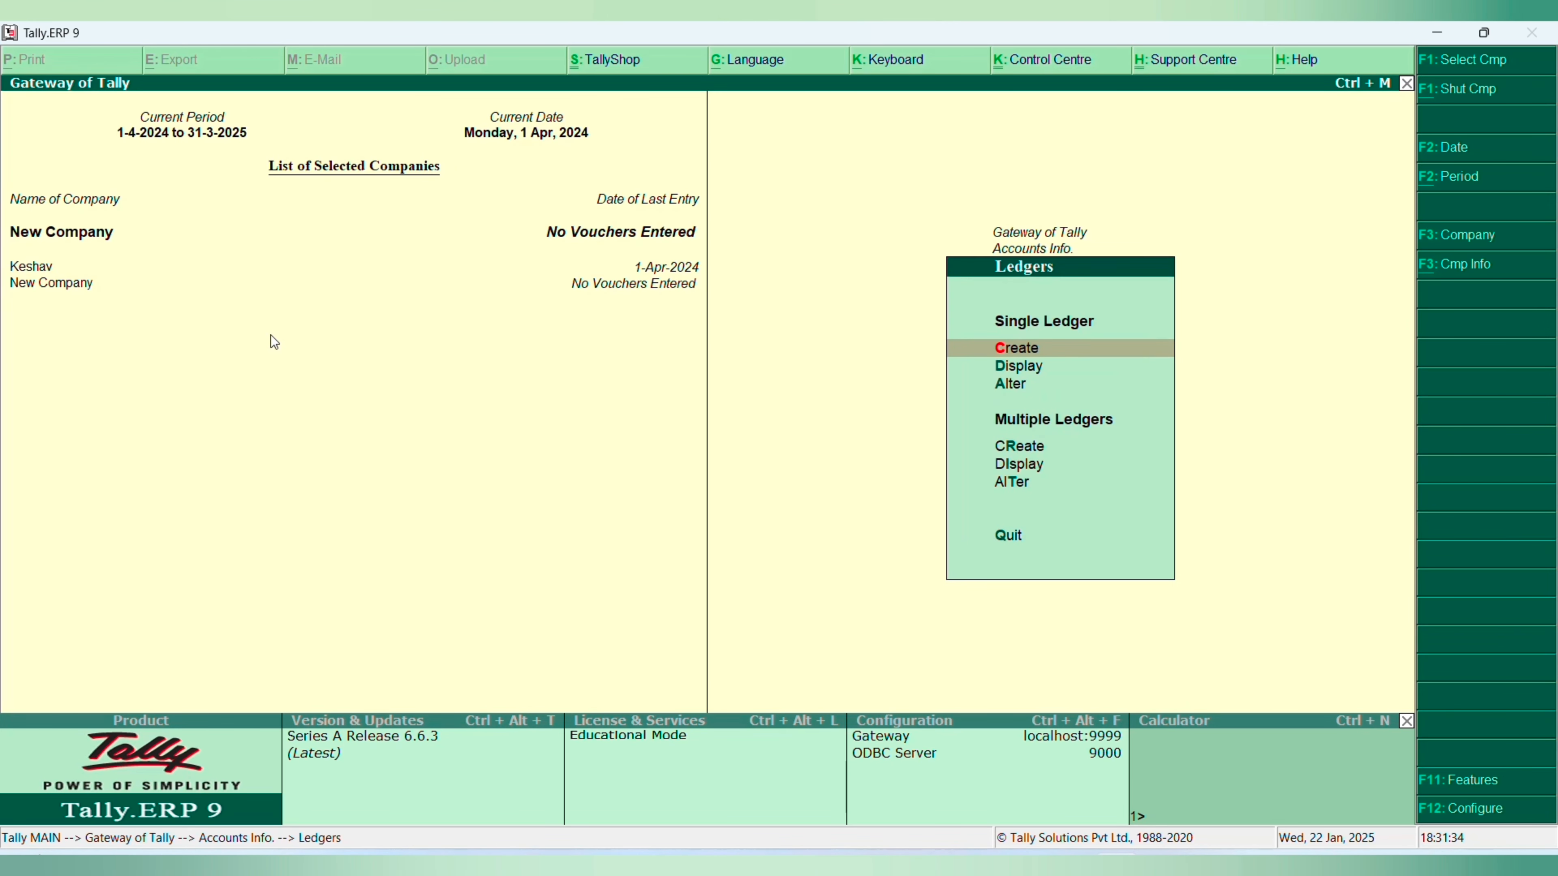
key(Down)
key(Down)
key(Return)
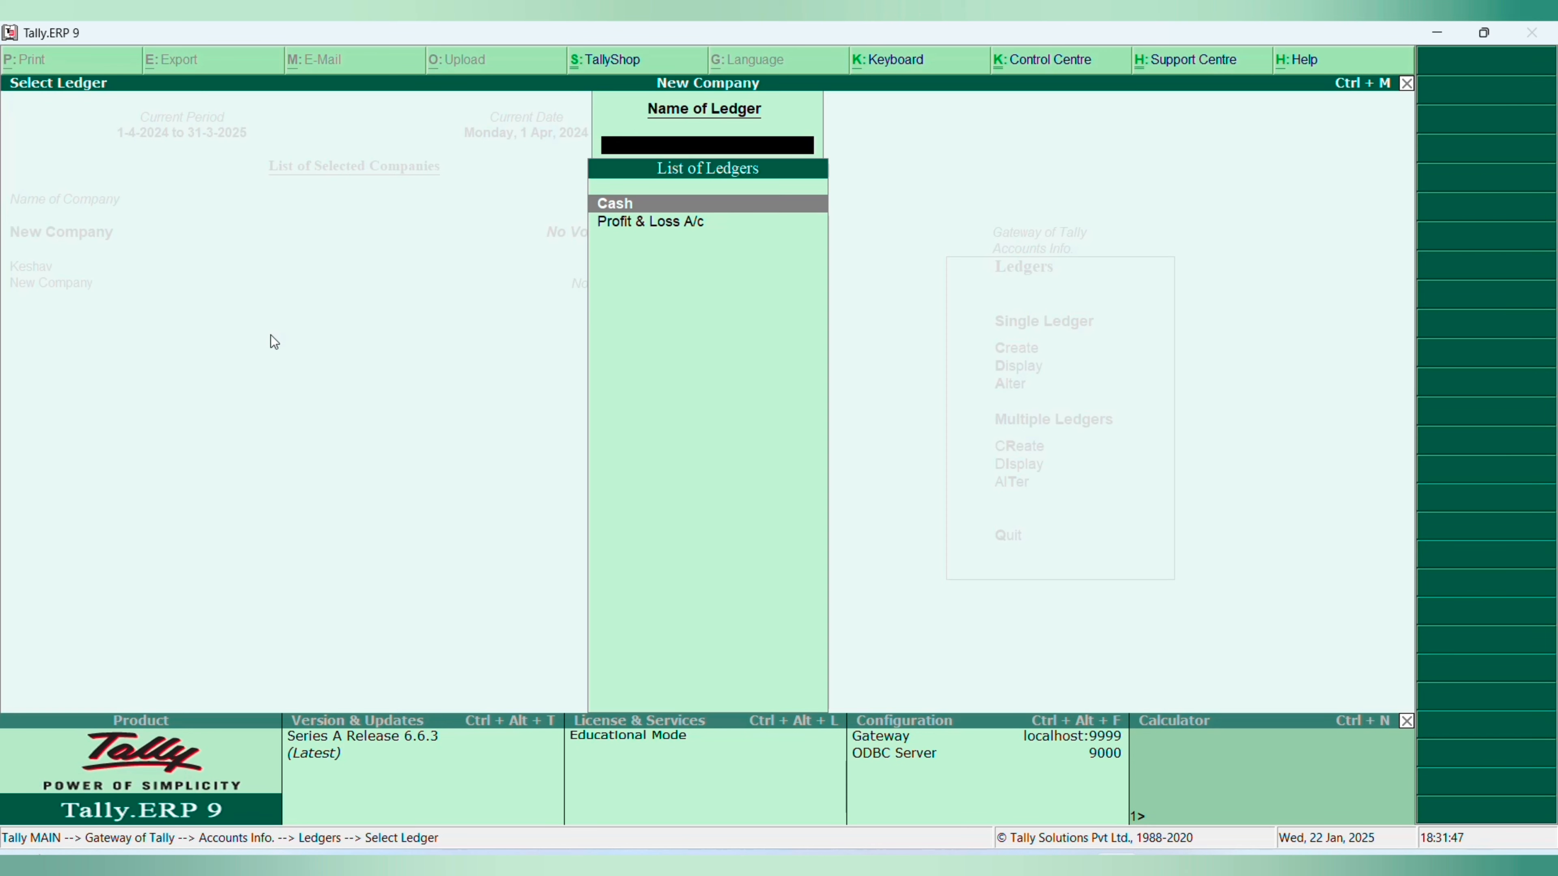
key(Escape)
key(Escape)
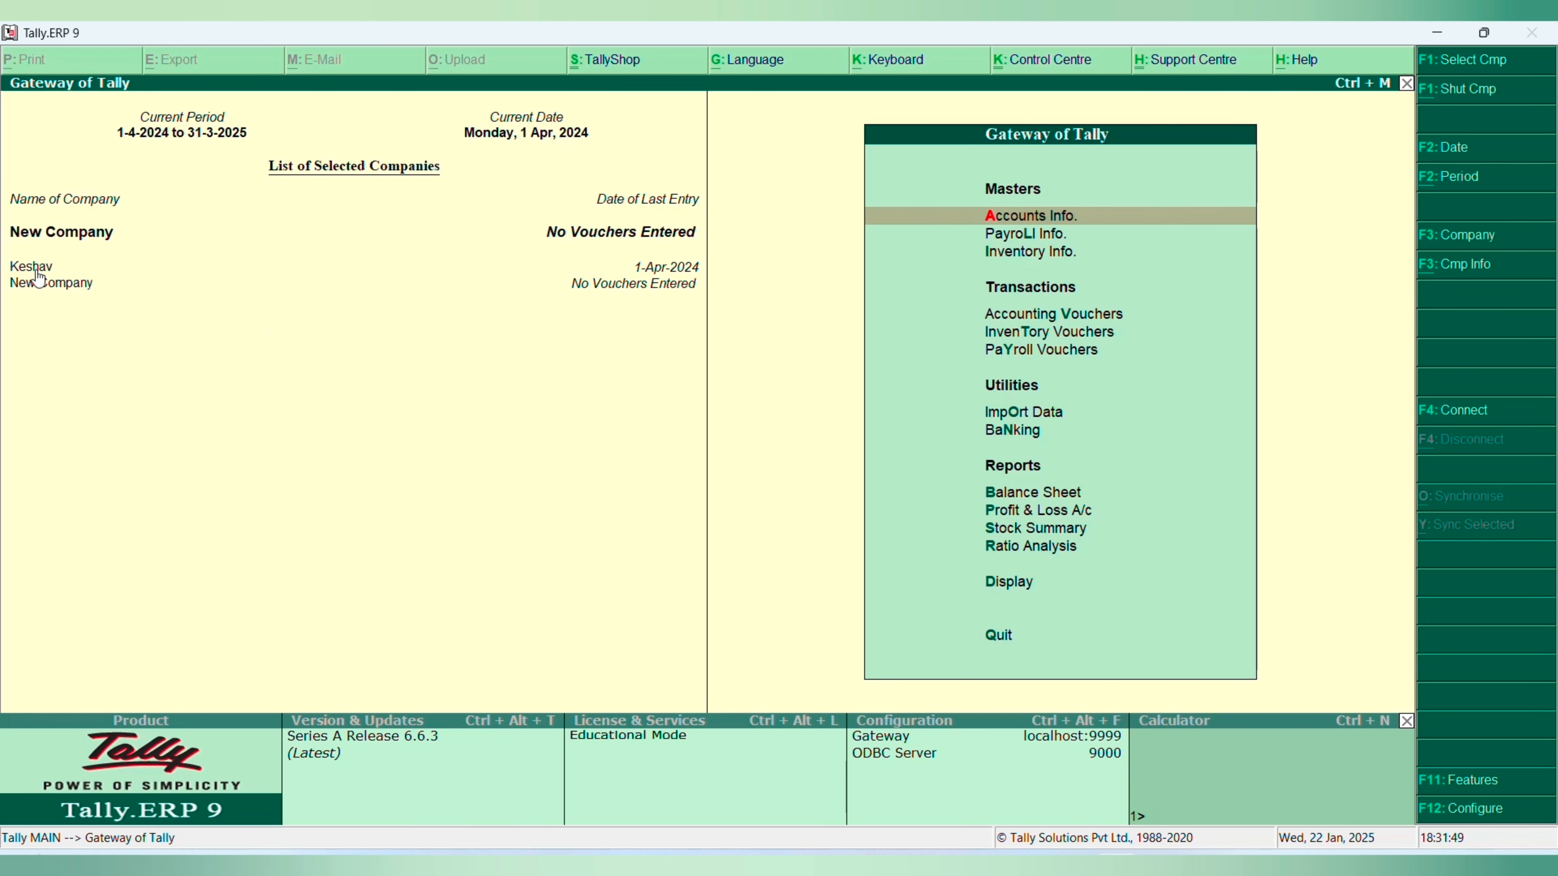
- Make Keshav the active company and bring up its list of ledgers for comparison with New Company
click(34, 270)
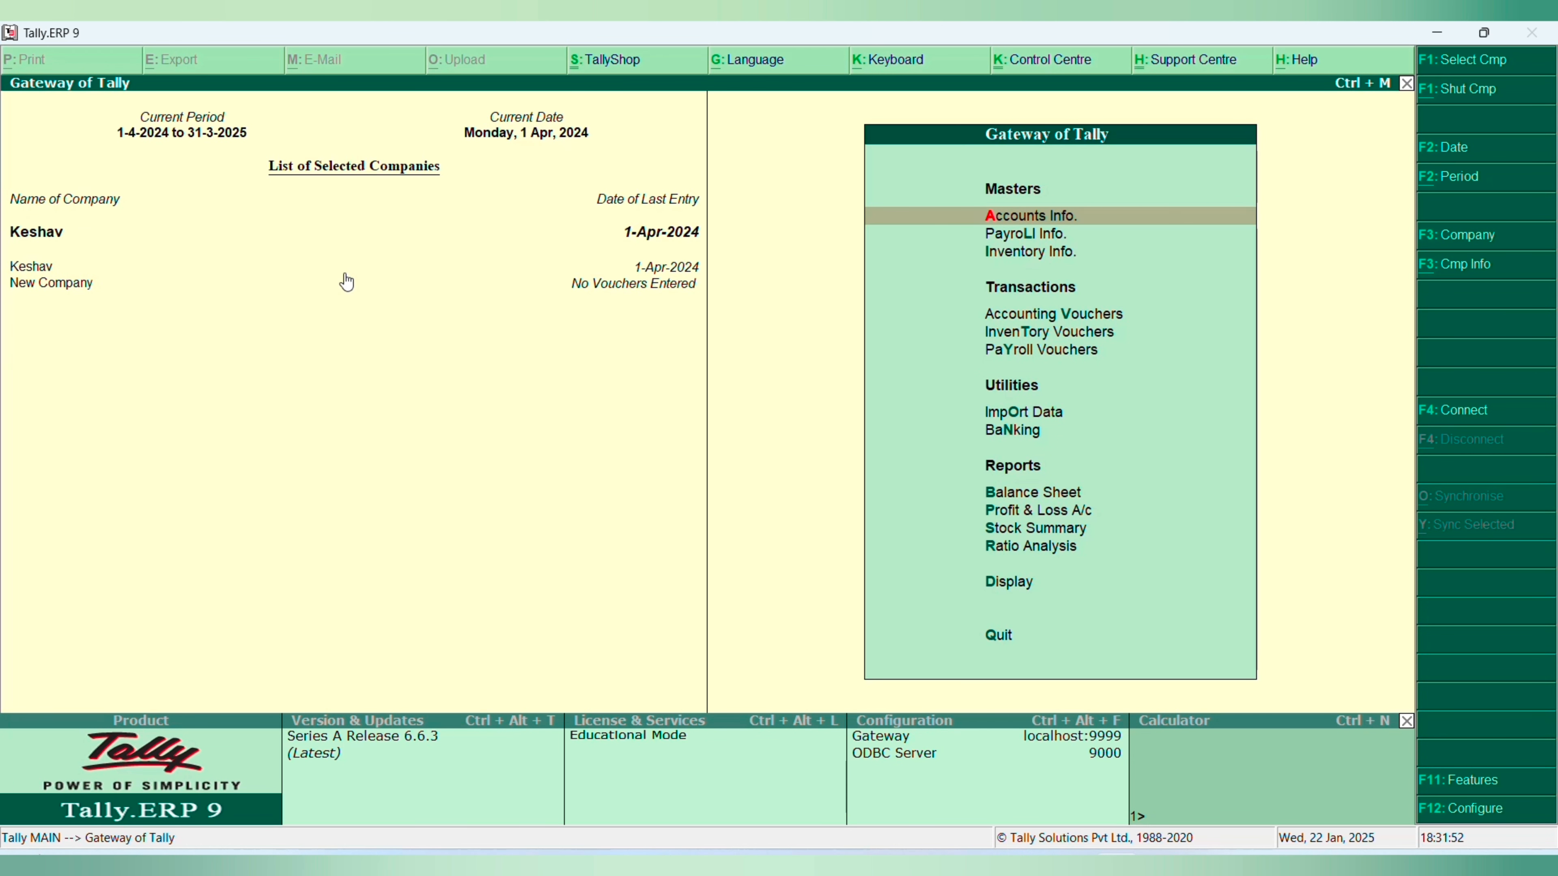
key(Return)
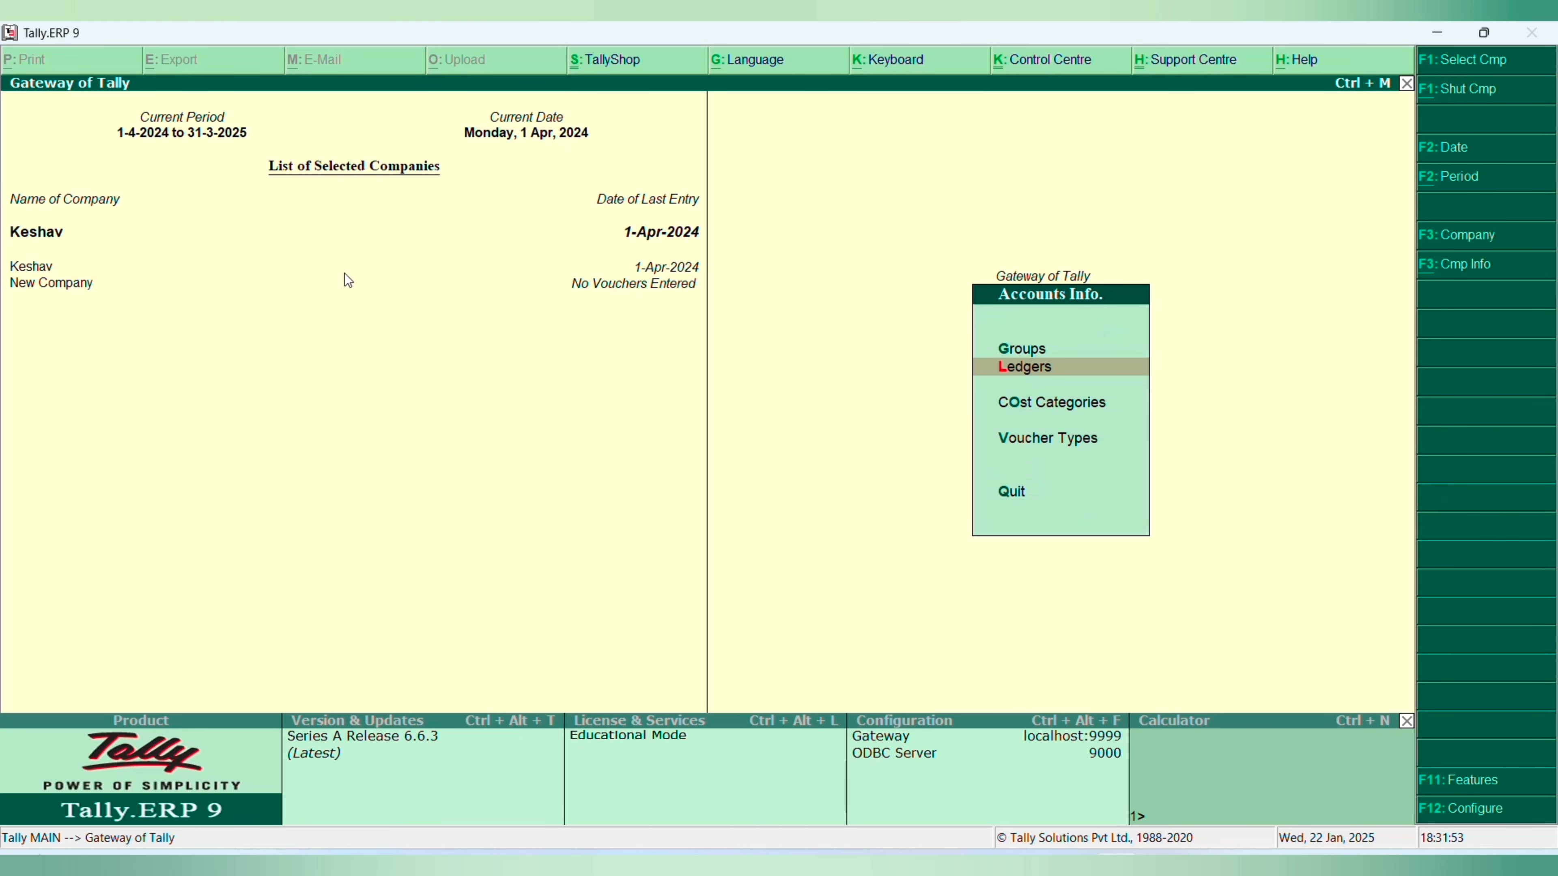
key(Return)
key(Down)
key(Return)
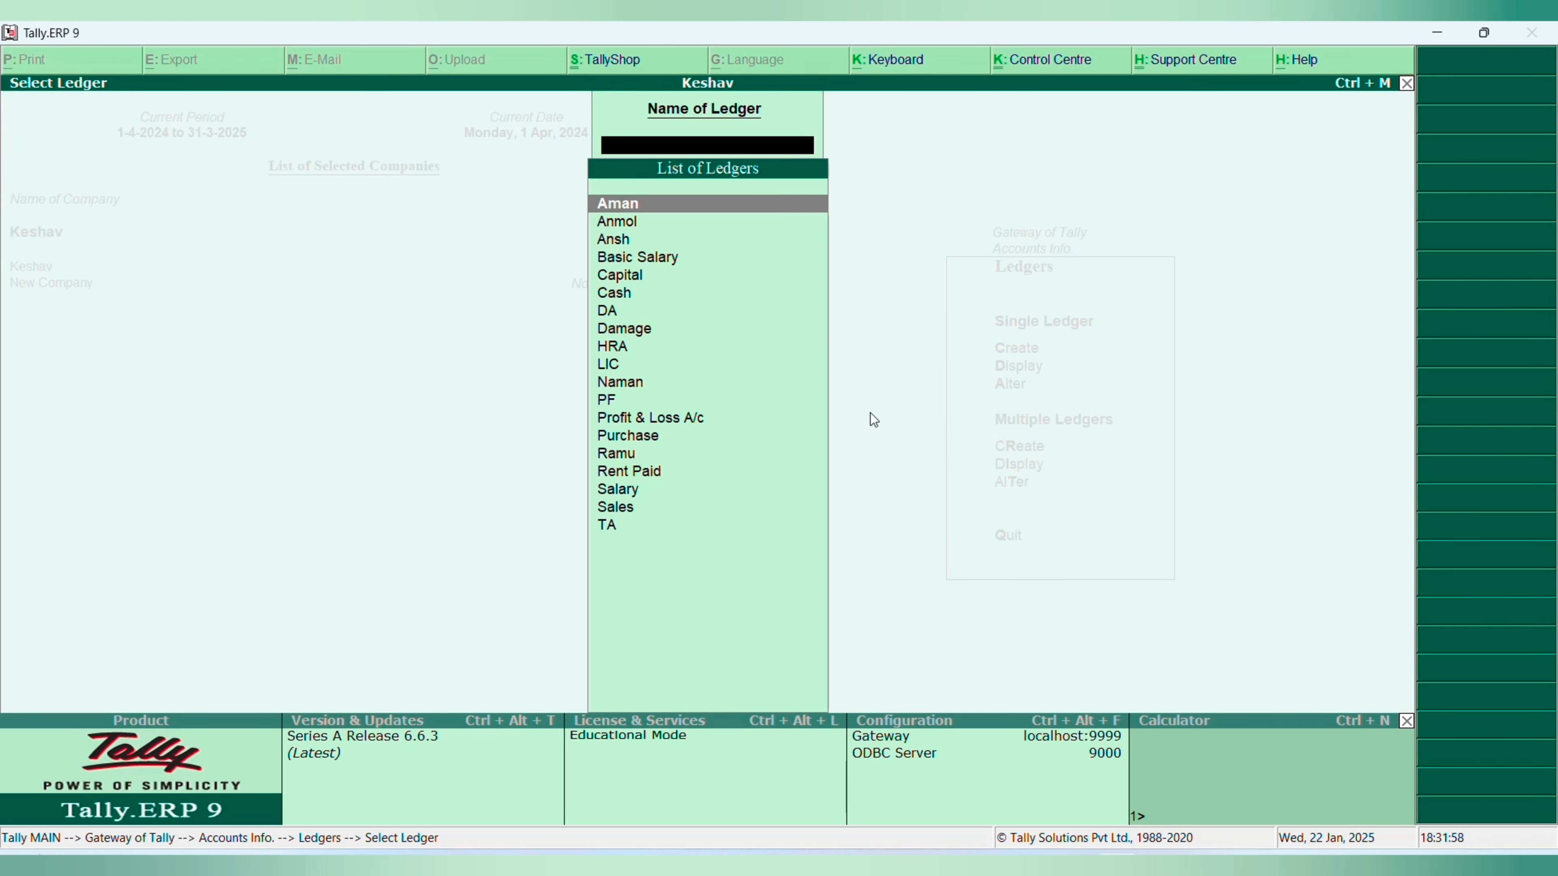
- Close Keshav's ledger selection list and return to the Gateway of Tally
key(Escape)
key(Escape)
key(Escape)
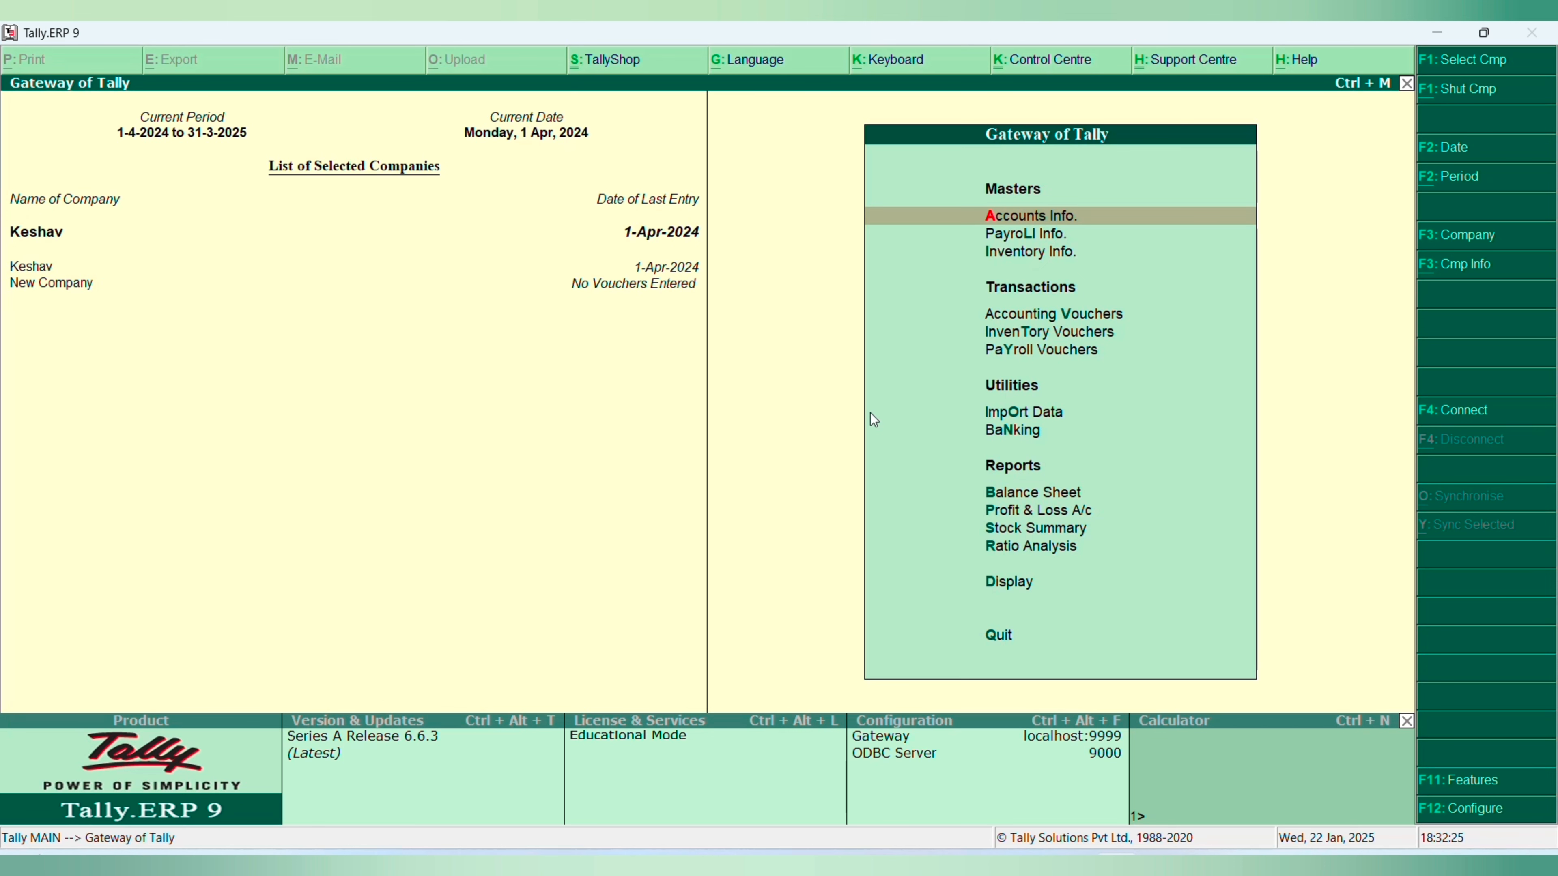
- View Keshav's List of Accounts from the display reports and return to the Gateway of Tally
key(Down)
key(Down)
key(Down)
key(Down)
key(Down)
key(Down)
key(Down)
key(Down)
key(Down)
key(Down)
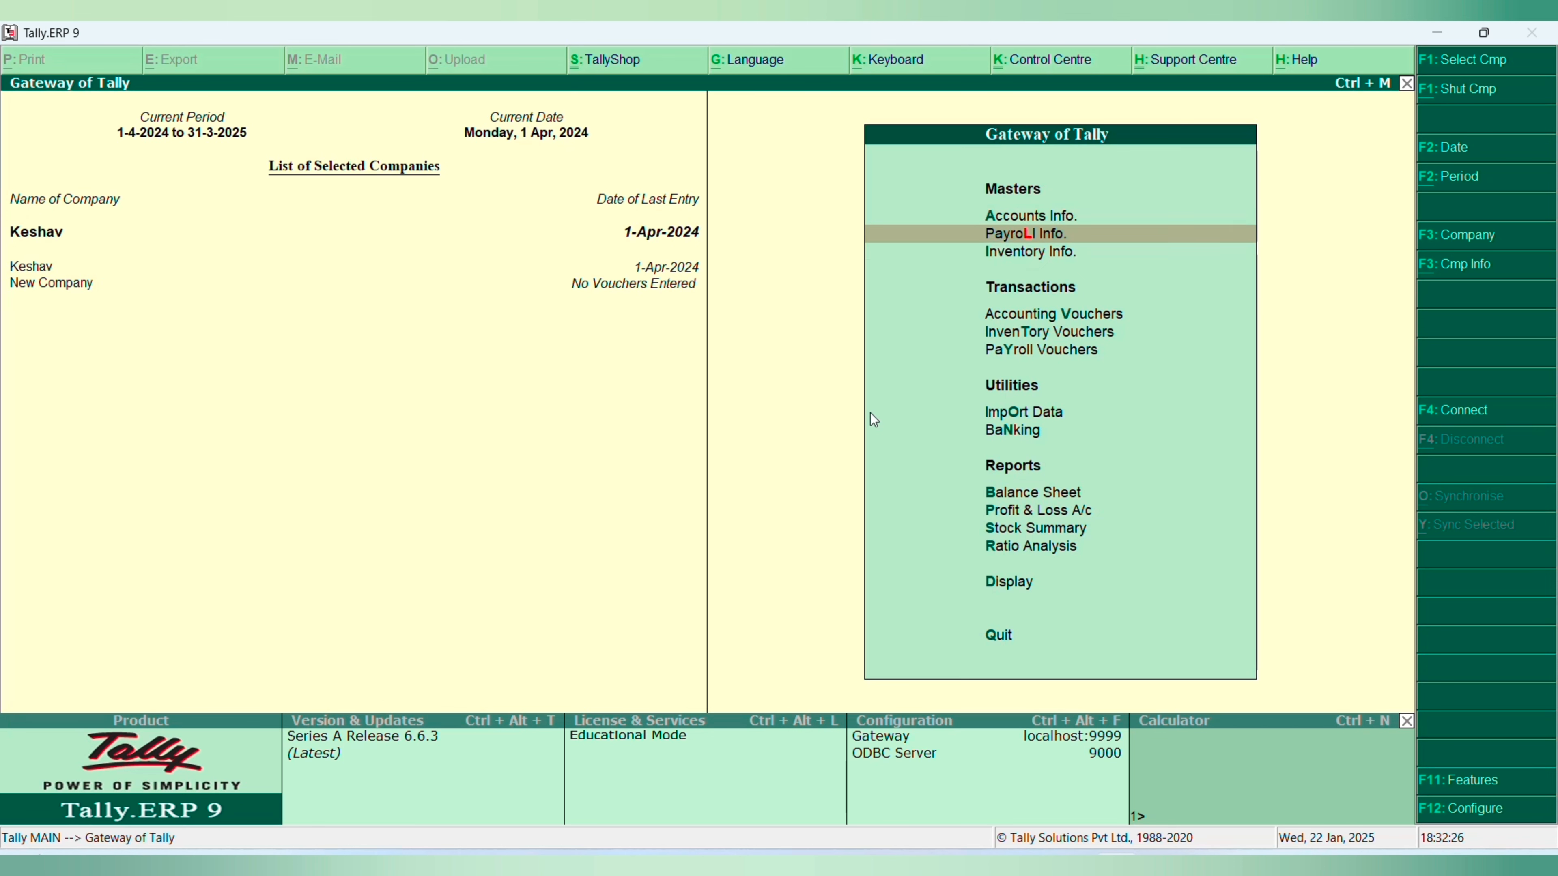
key(Down)
key(Down)
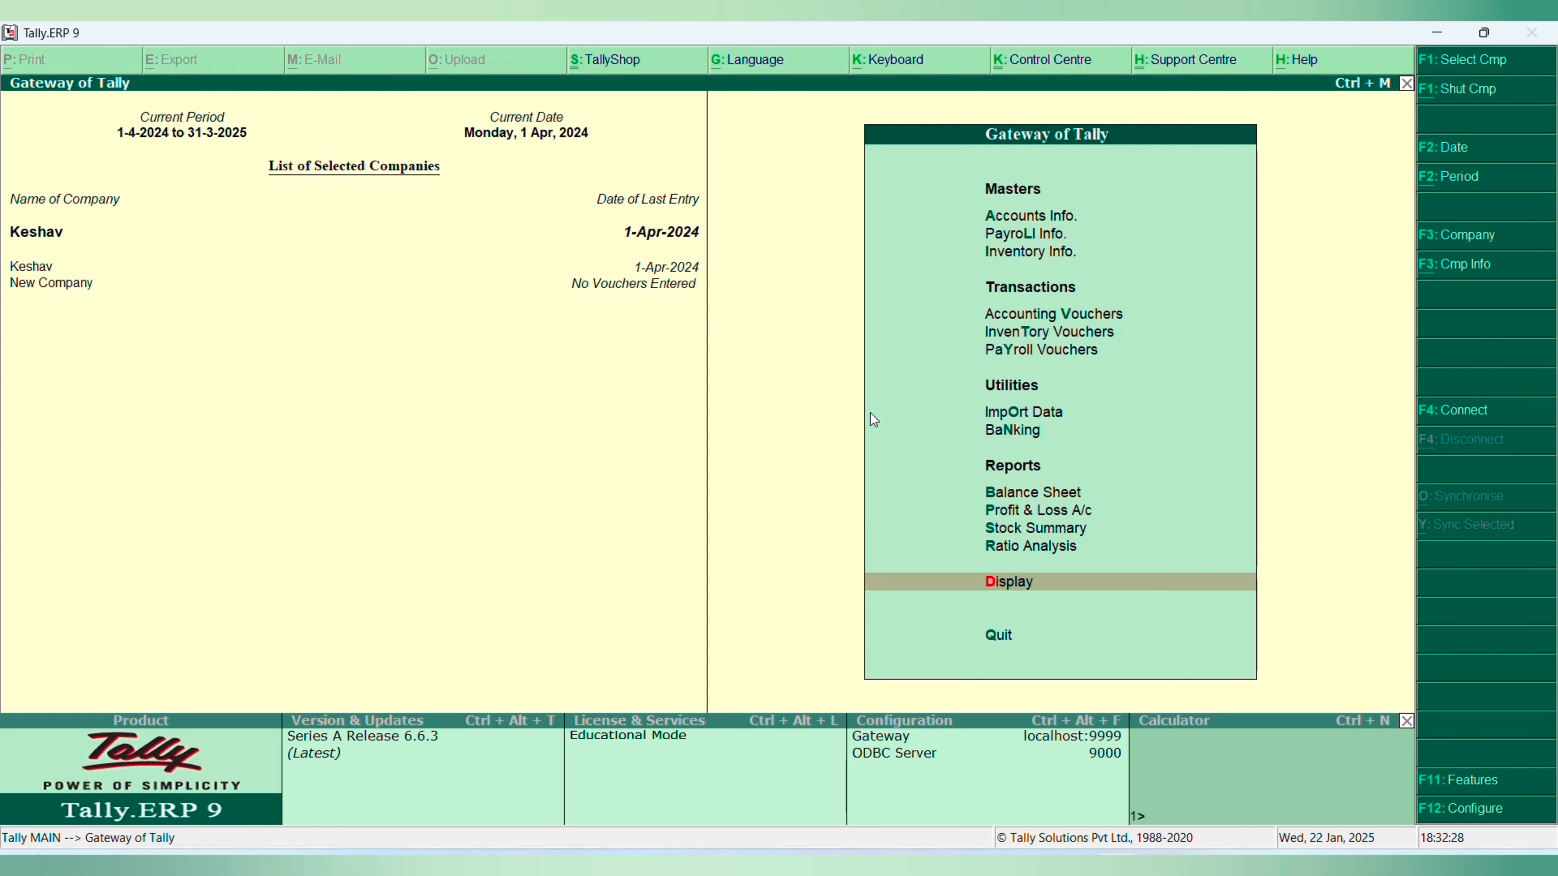
key(Return)
key(Down)
key(Down)
key(Down)
key(Down)
key(Down)
key(Down)
key(Down)
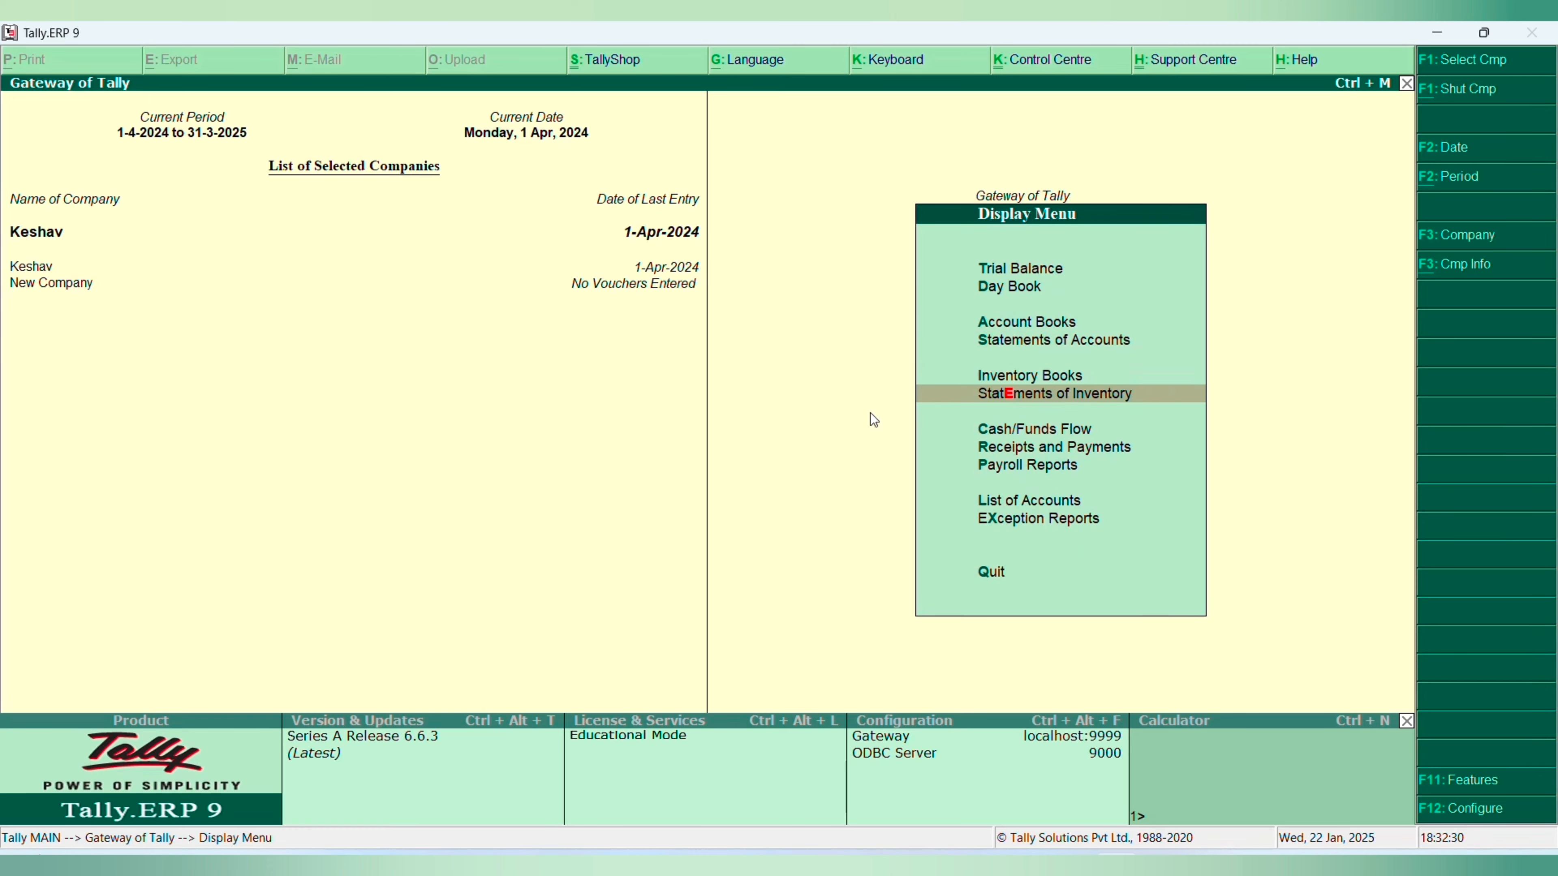
key(Return)
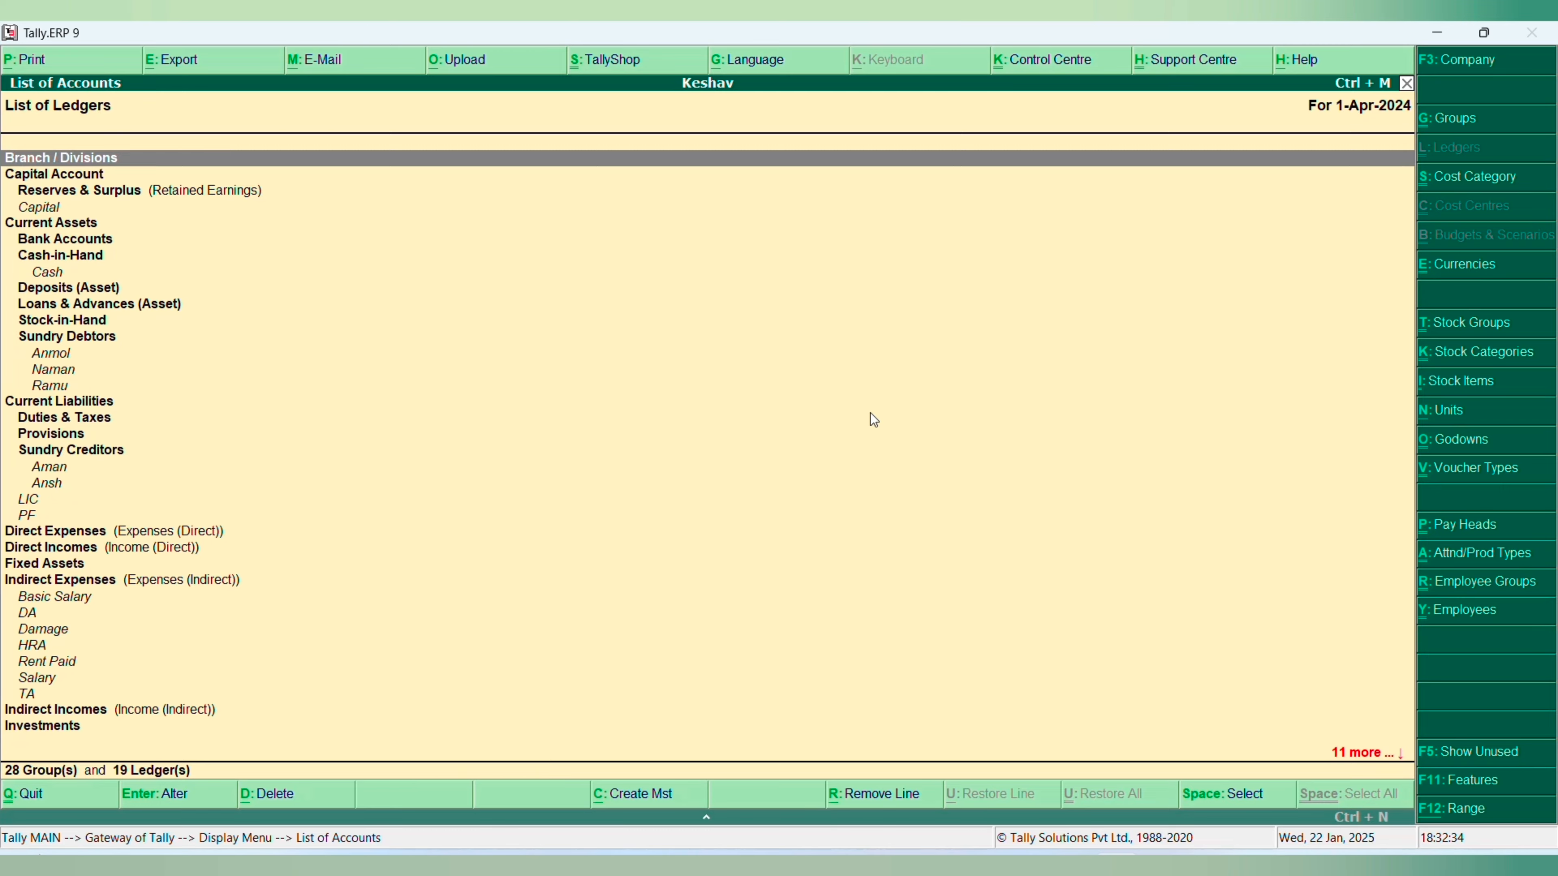
key(Escape)
key(Escape)
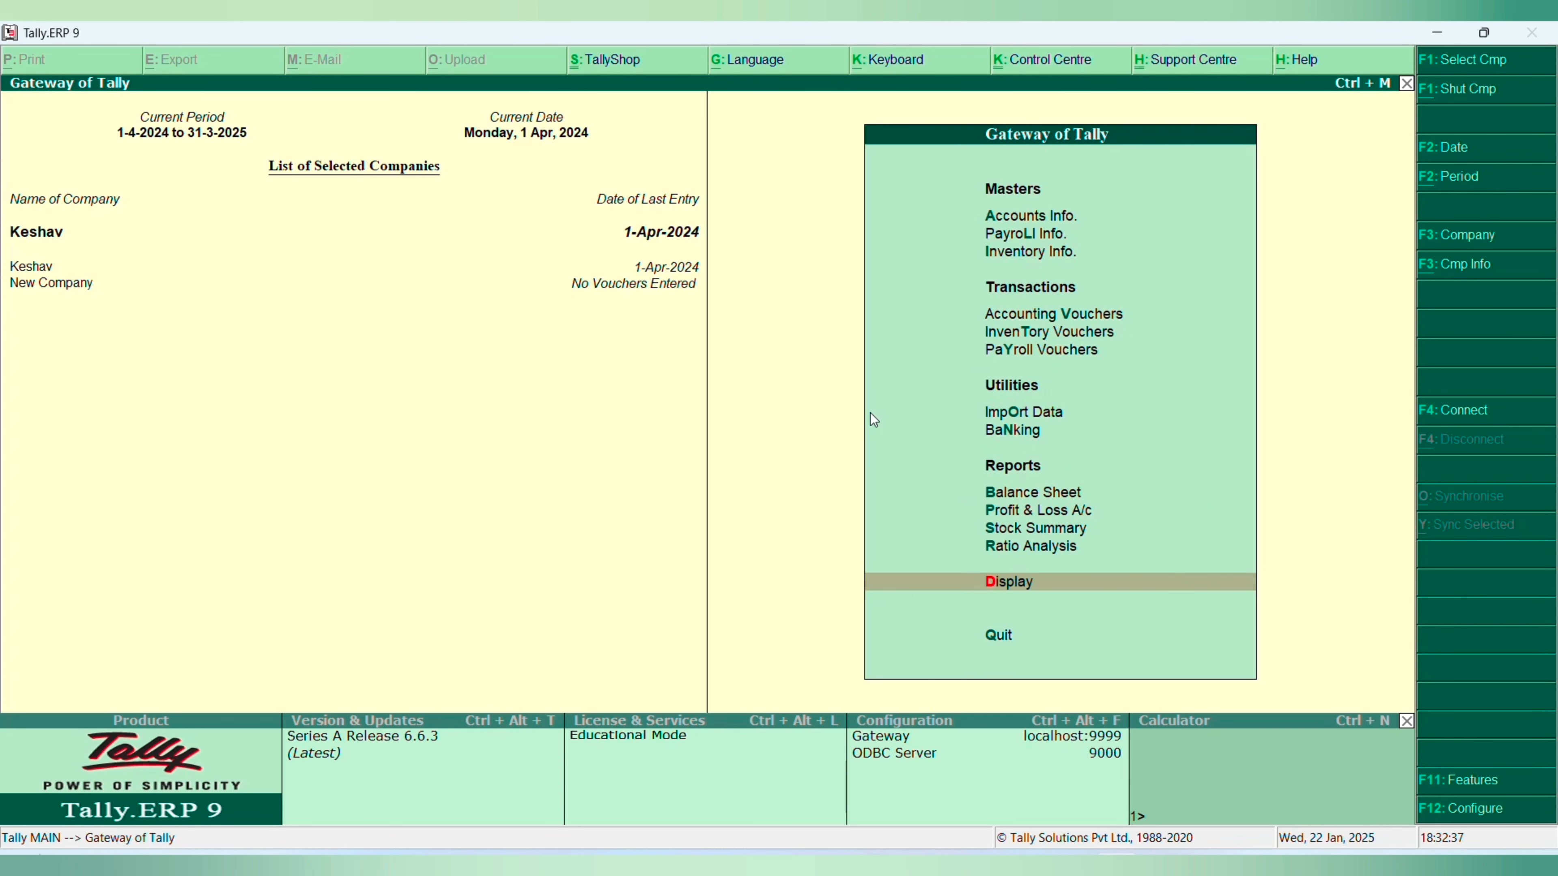
- Reopen Keshav's List of Accounts and open its export settings for editing
key(Return)
key(Down)
key(Down)
key(Down)
key(Down)
key(Down)
key(Down)
key(Down)
key(Down)
key(Down)
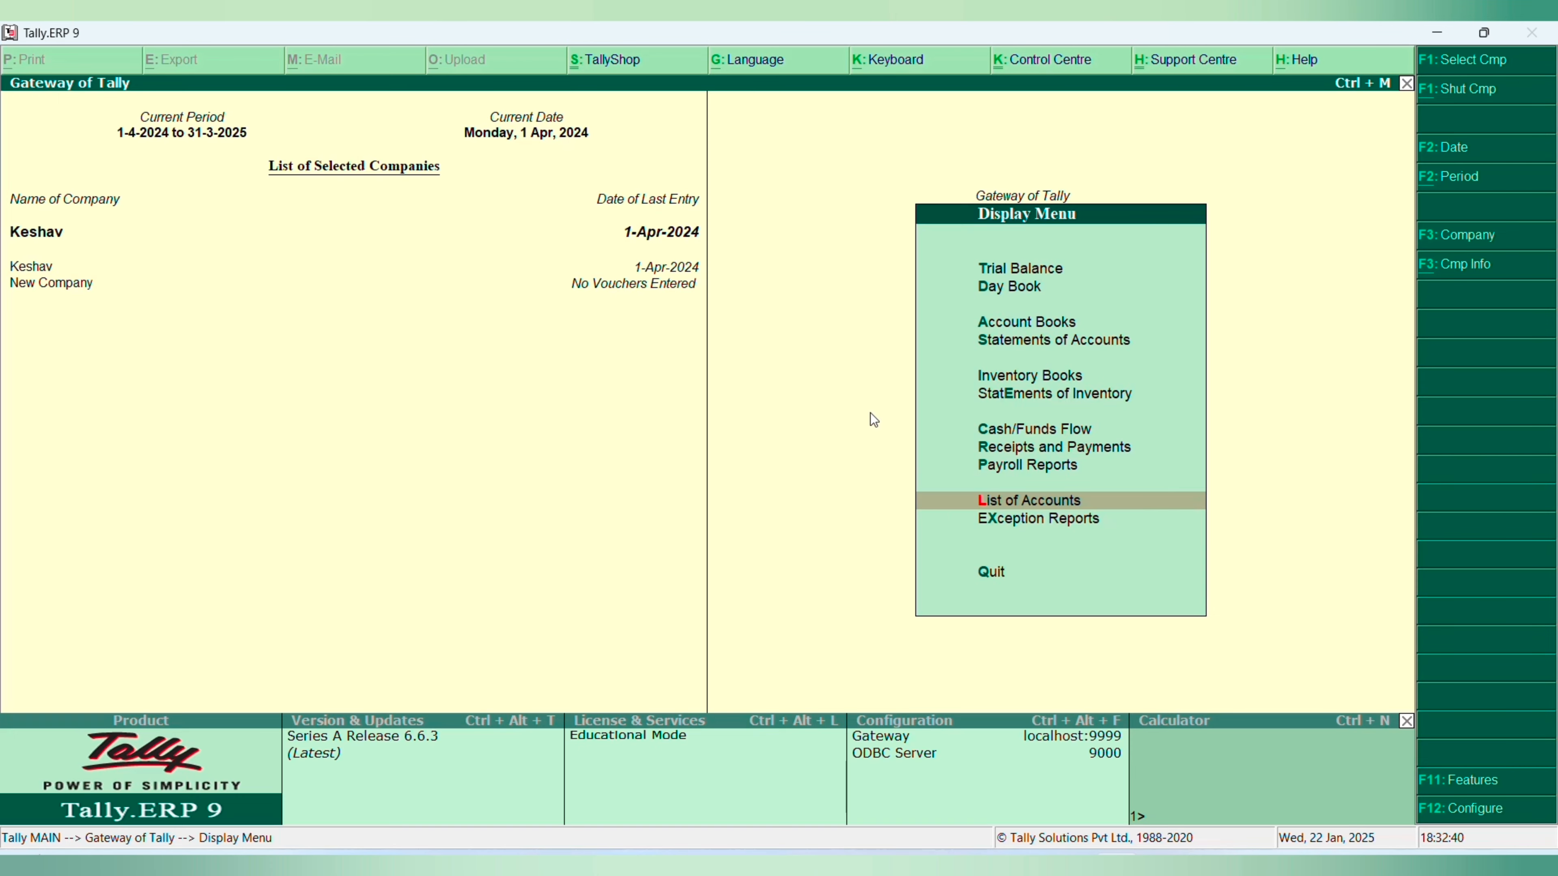
key(Return)
key(alt+e)
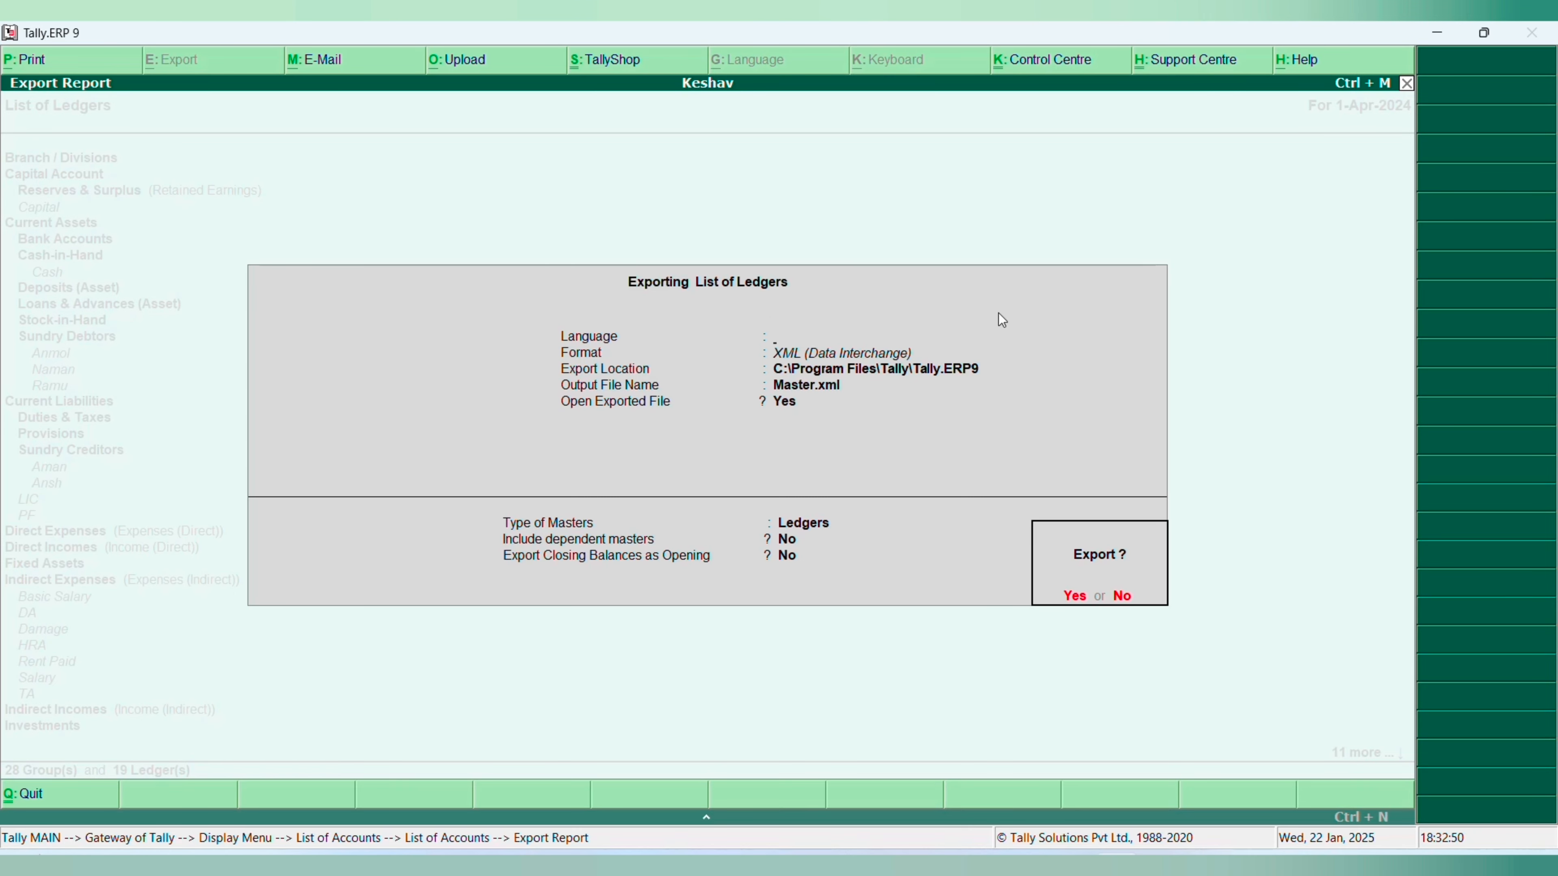
key(n)
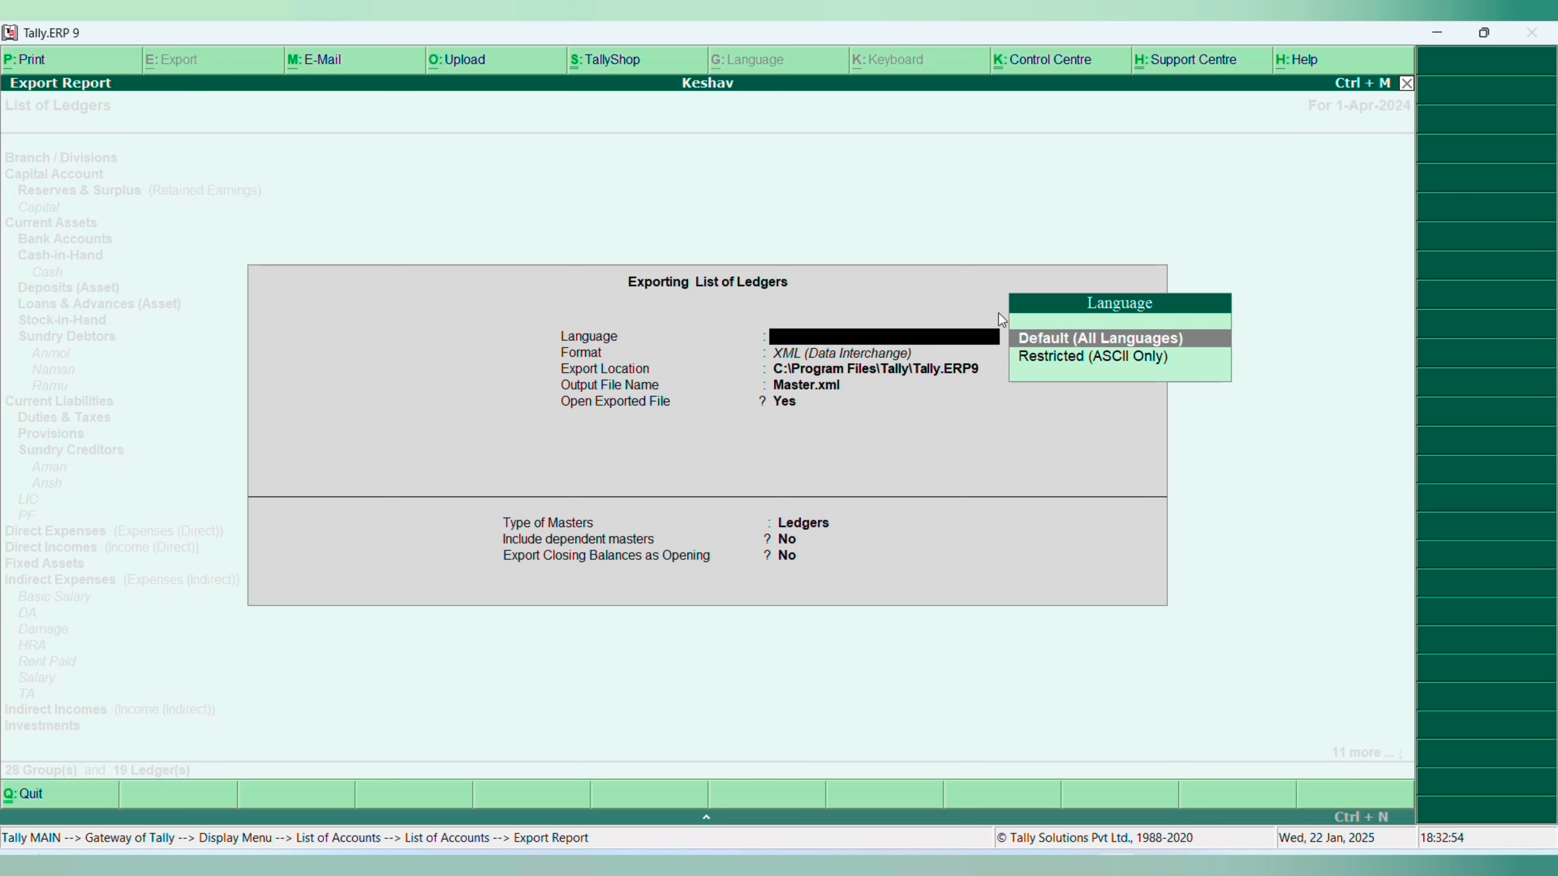
- Set the export language to Default (All Languages) and the format to XML (Data Interchange)
key(Return)
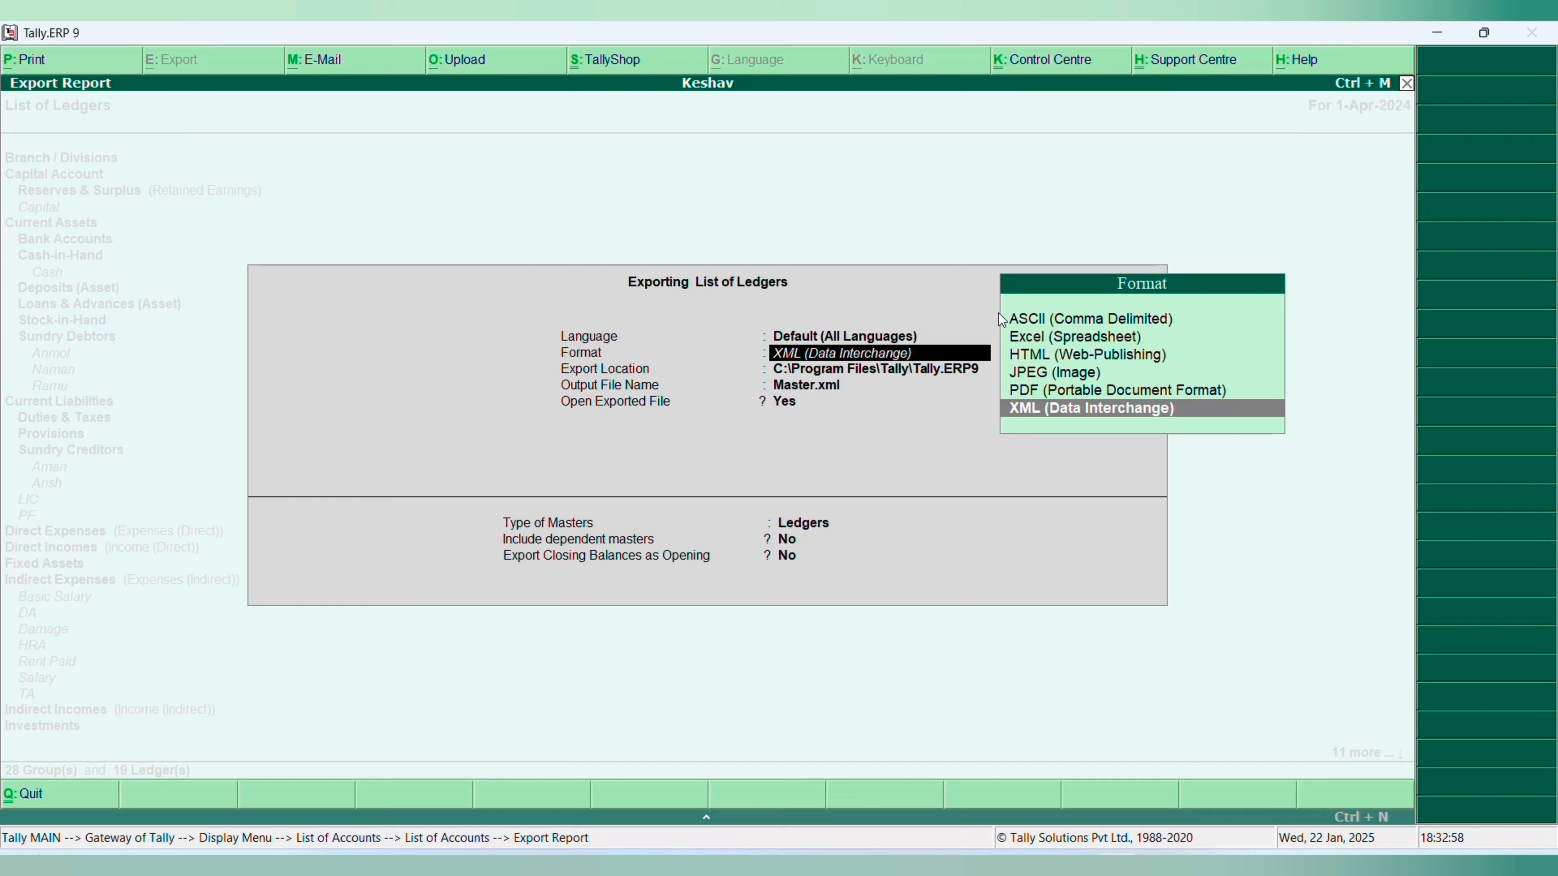
key(Up)
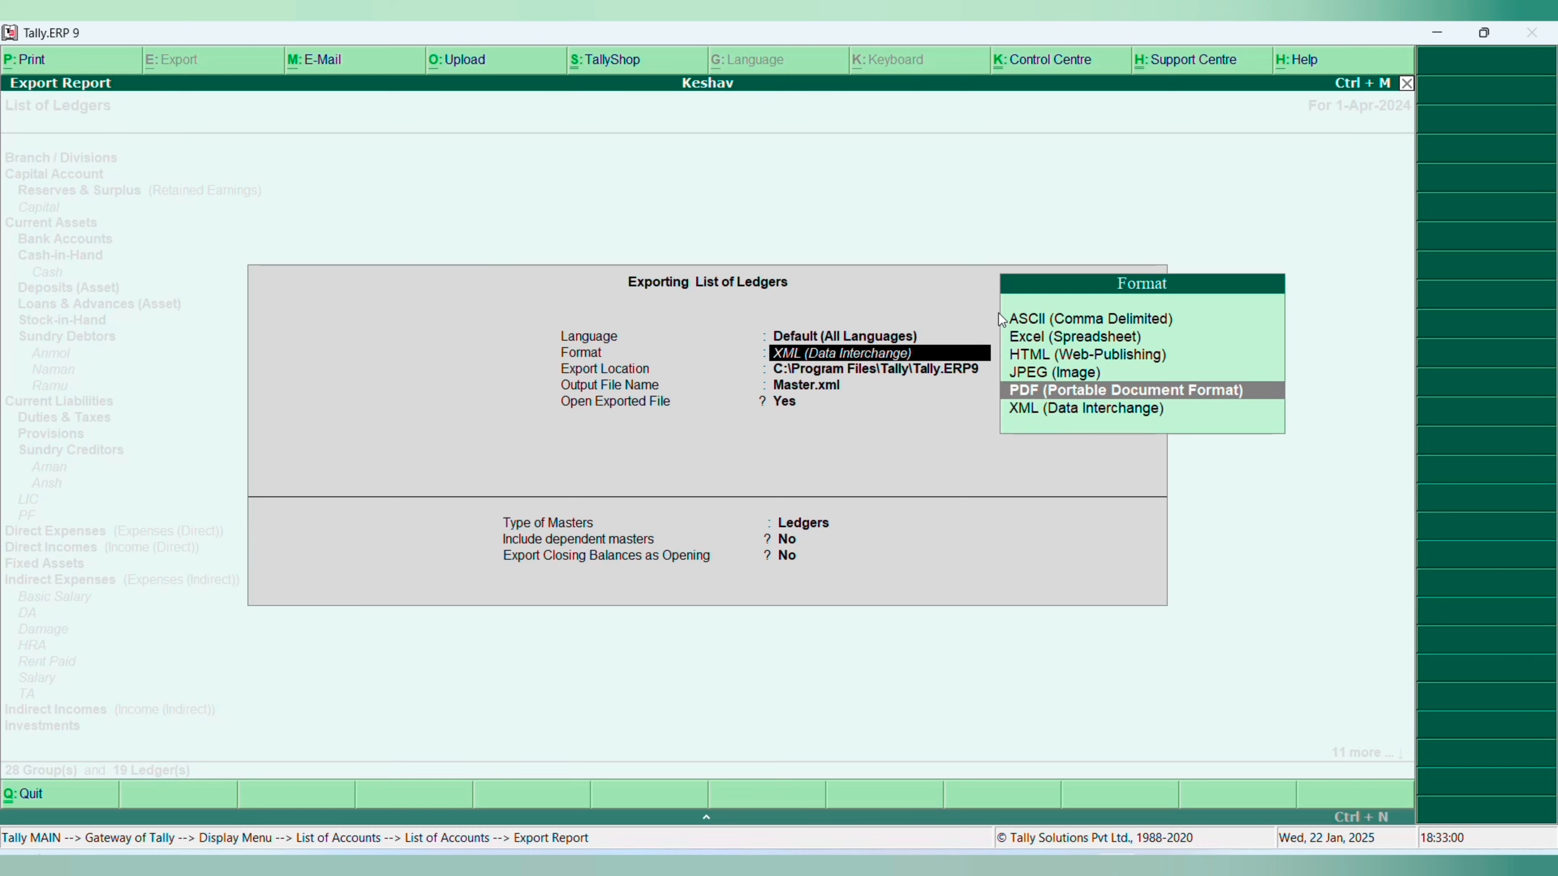
key(Up)
key(Up)
key(Up)
key(Up)
key(Down)
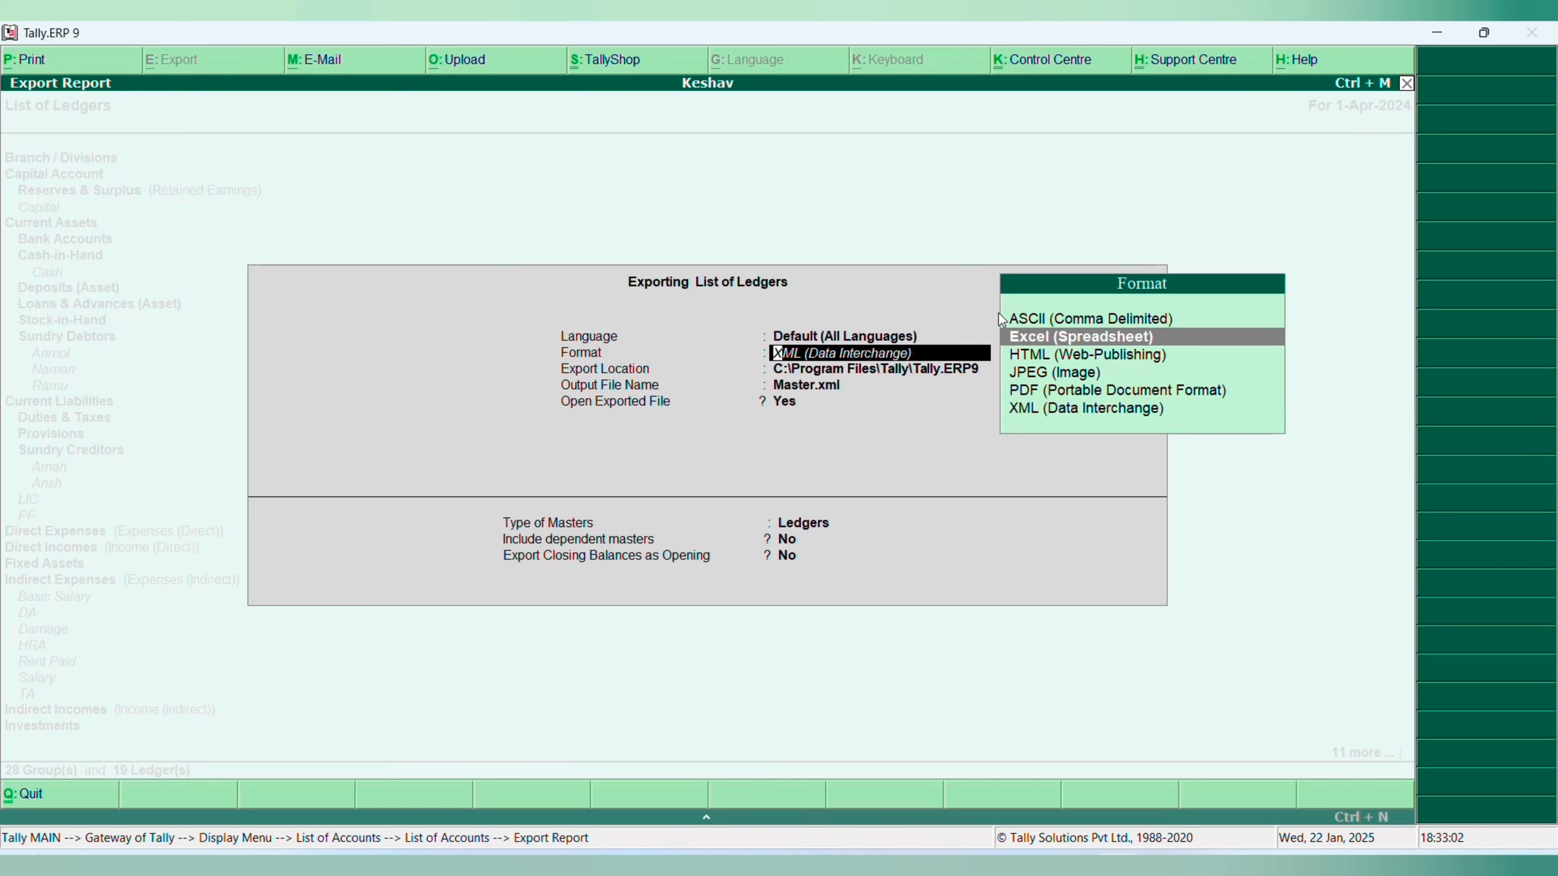
key(Down)
key(Down)
key(Down)
key(Down)
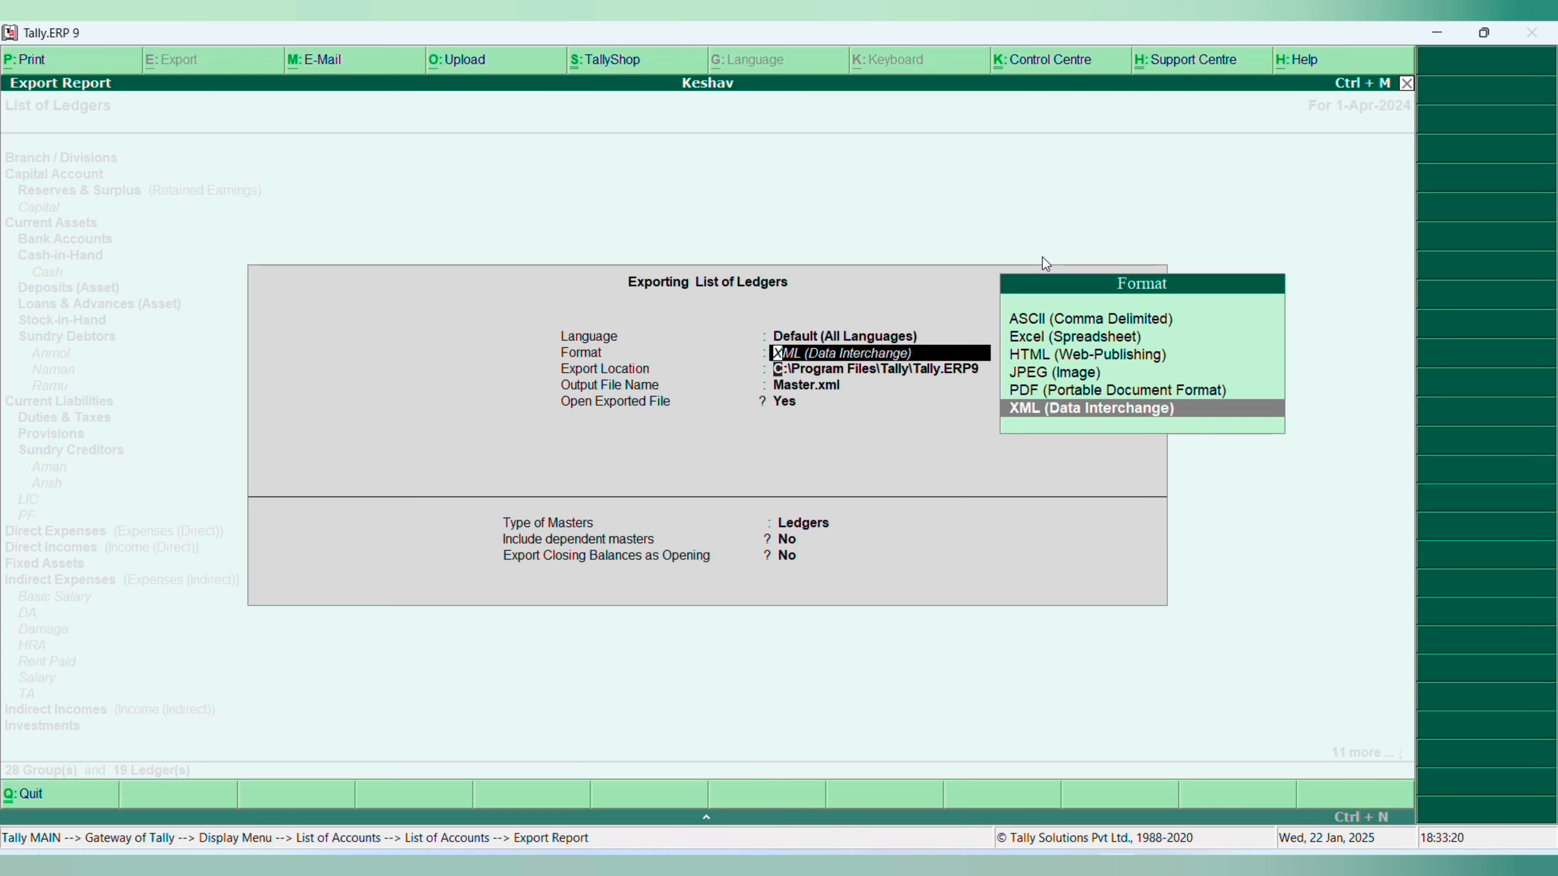
key(Return)
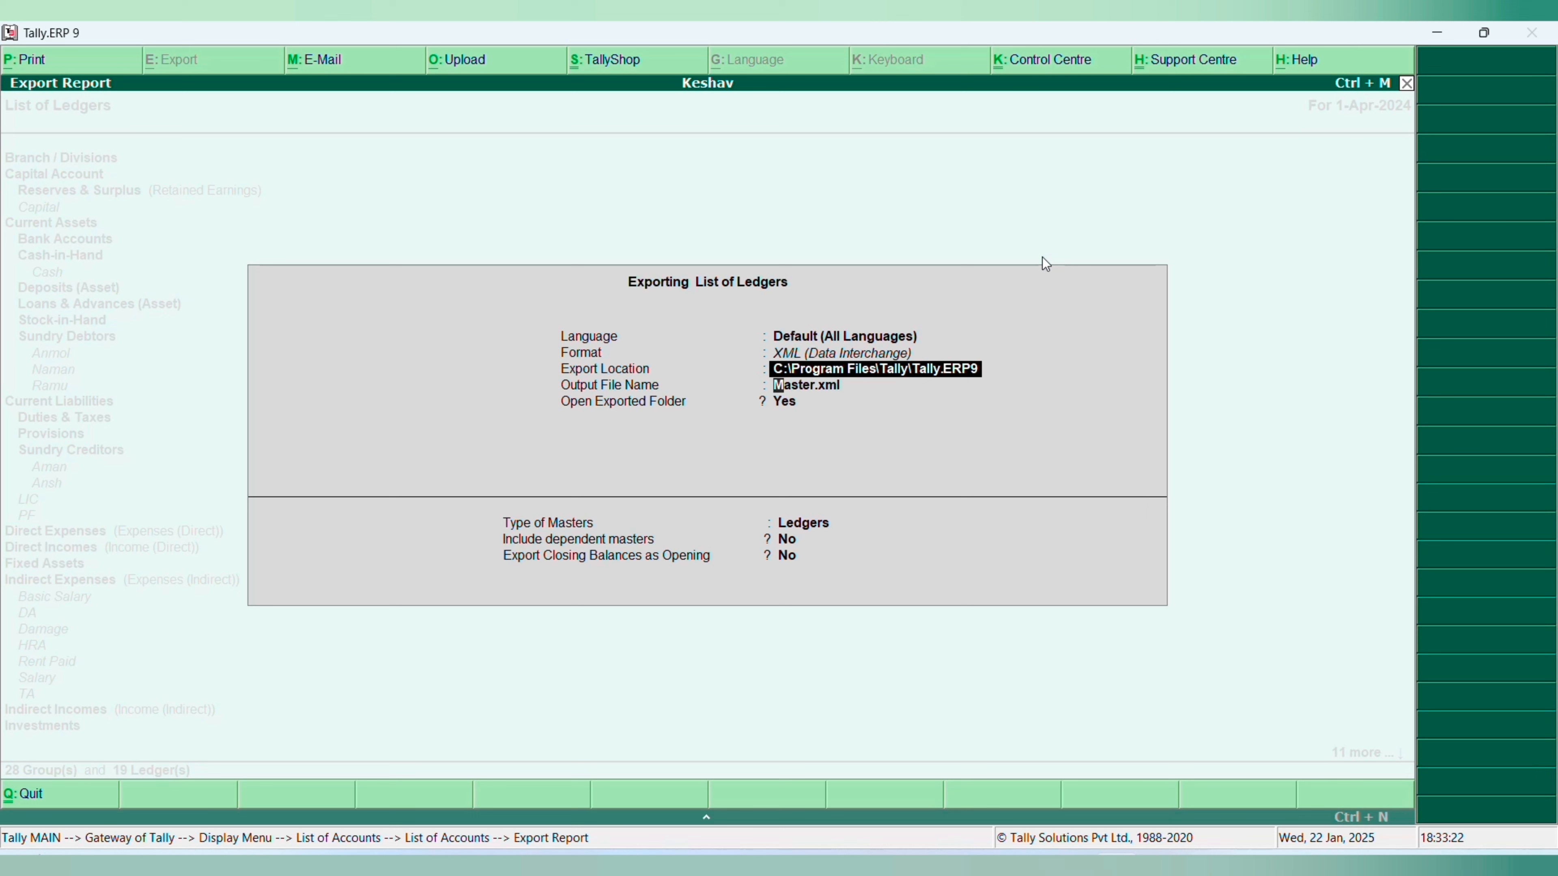
- Keep the Tally.ERP9 export location, name the output file new.xml, and leave opening the exported folder at Yes
key(Return)
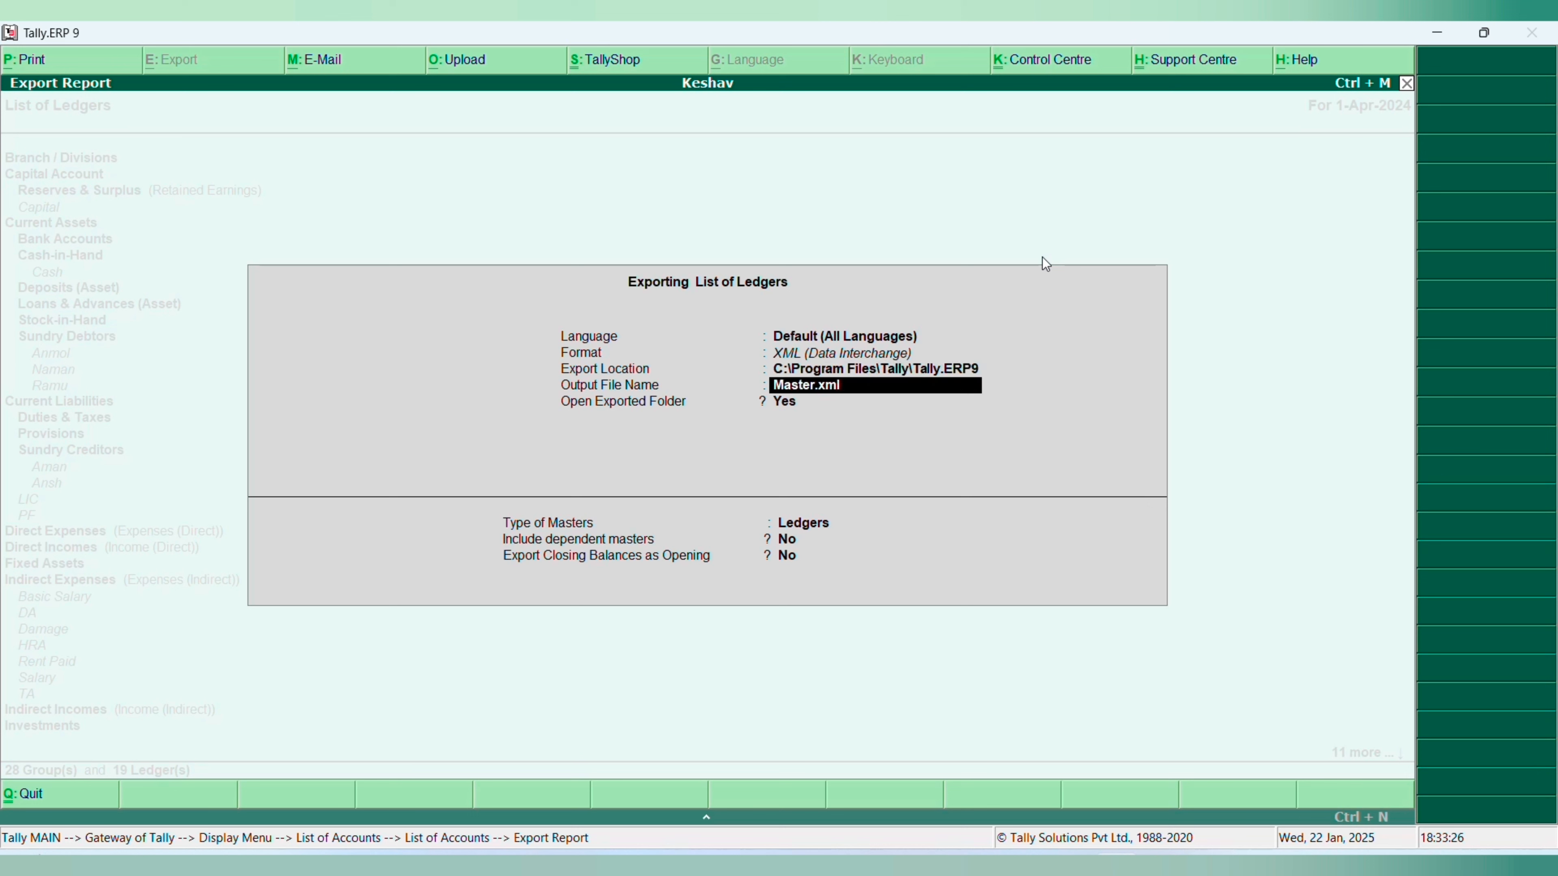
text(new.xml)
key(Return)
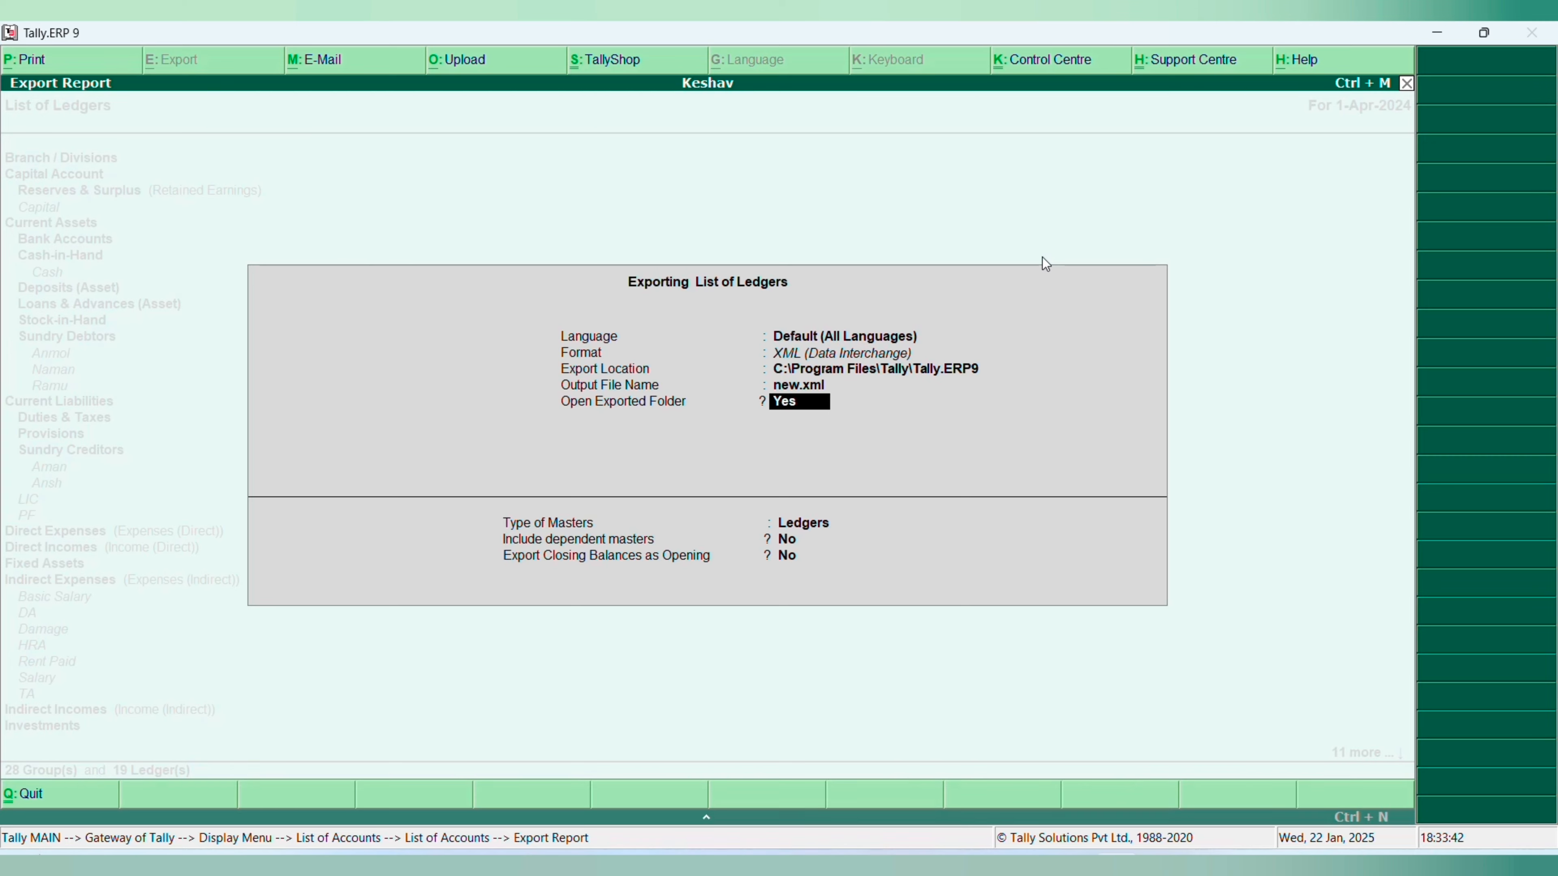
key(Return)
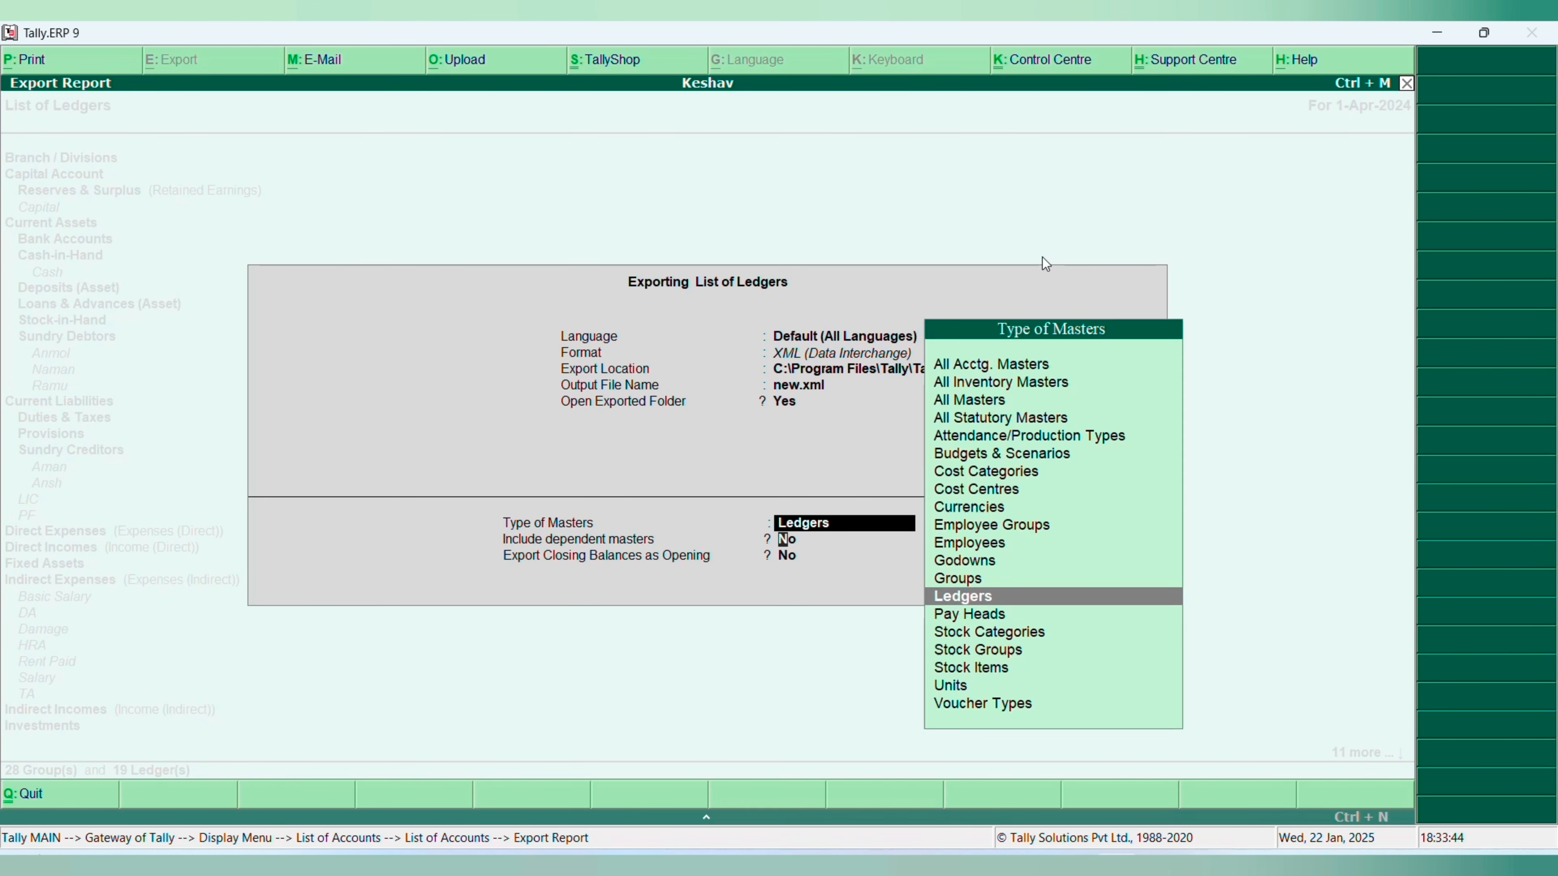
- Export the Ledgers masters without dependent masters or closing balances as opening, and close the exported folder window
key(Return)
key(Return)
key(Up)
key(Up)
key(Return)
key(Return)
key(Return)
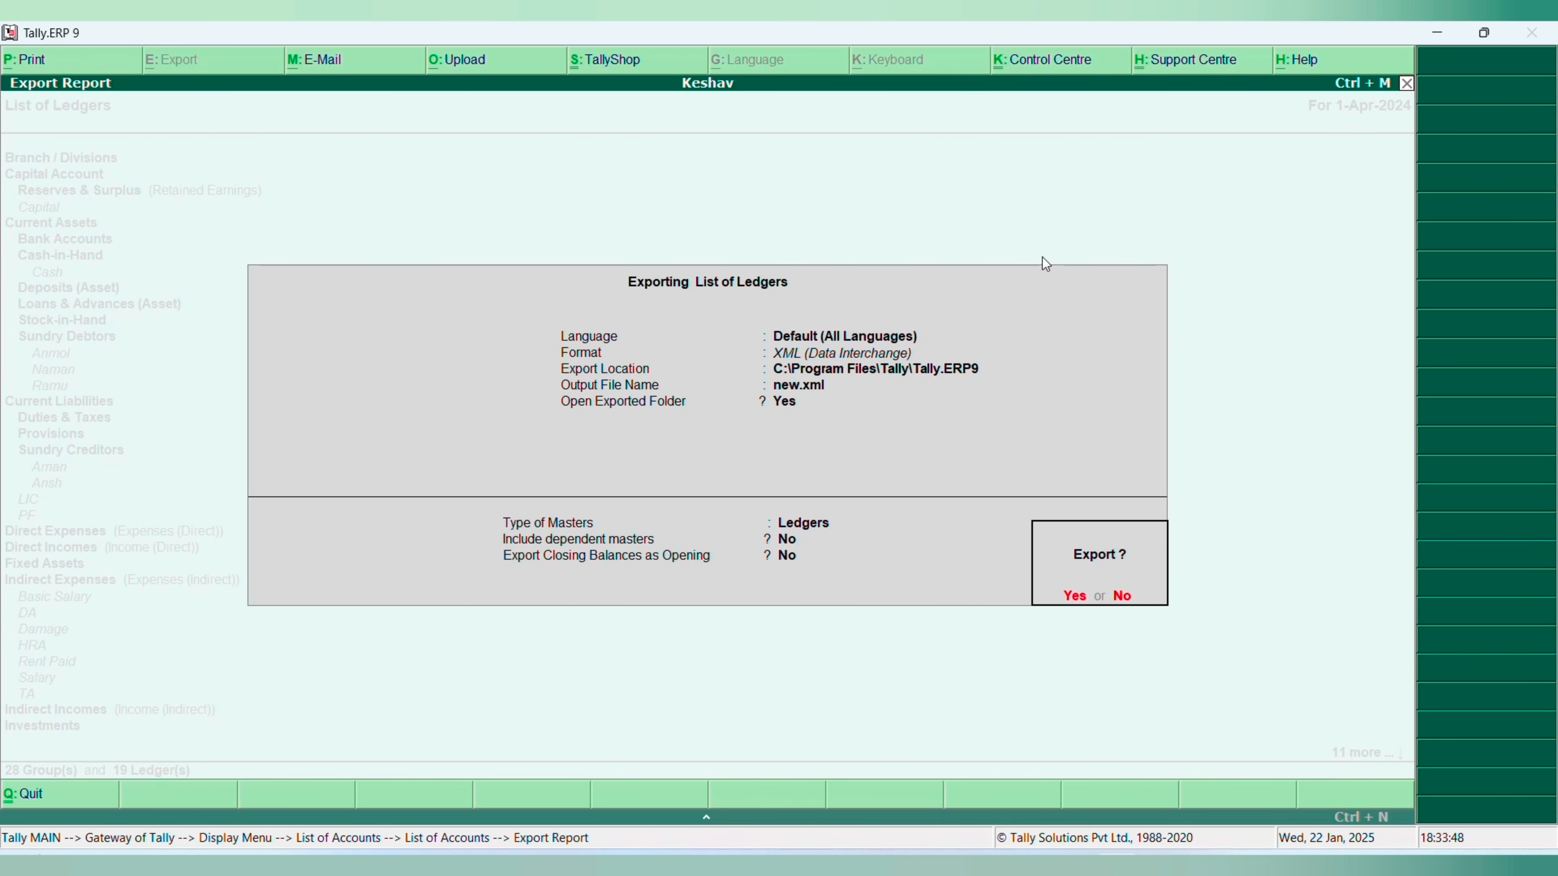
key(Return)
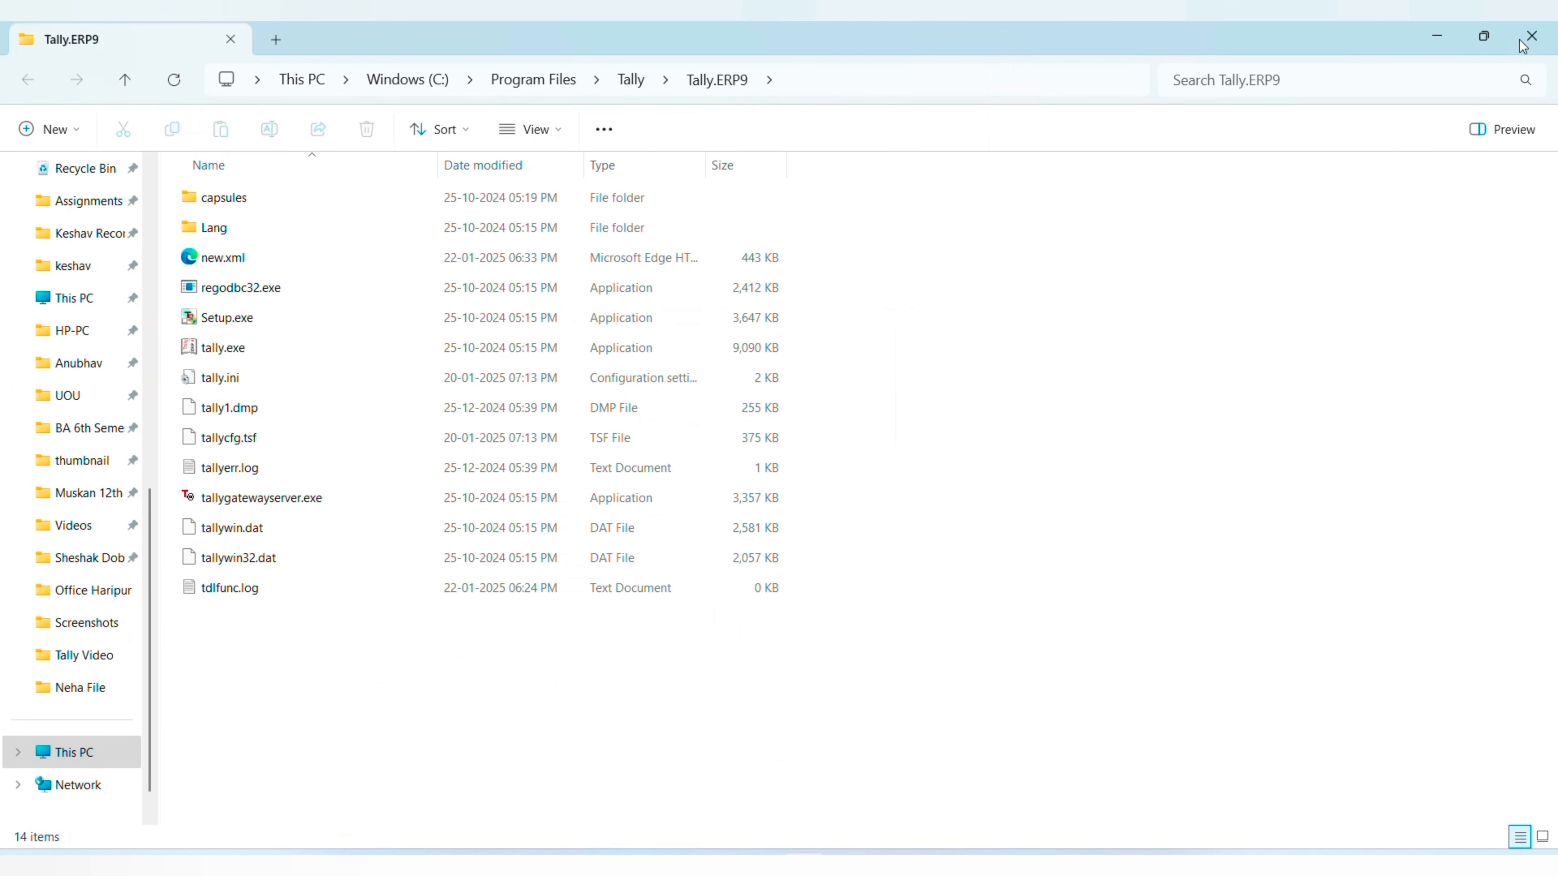
click(1521, 36)
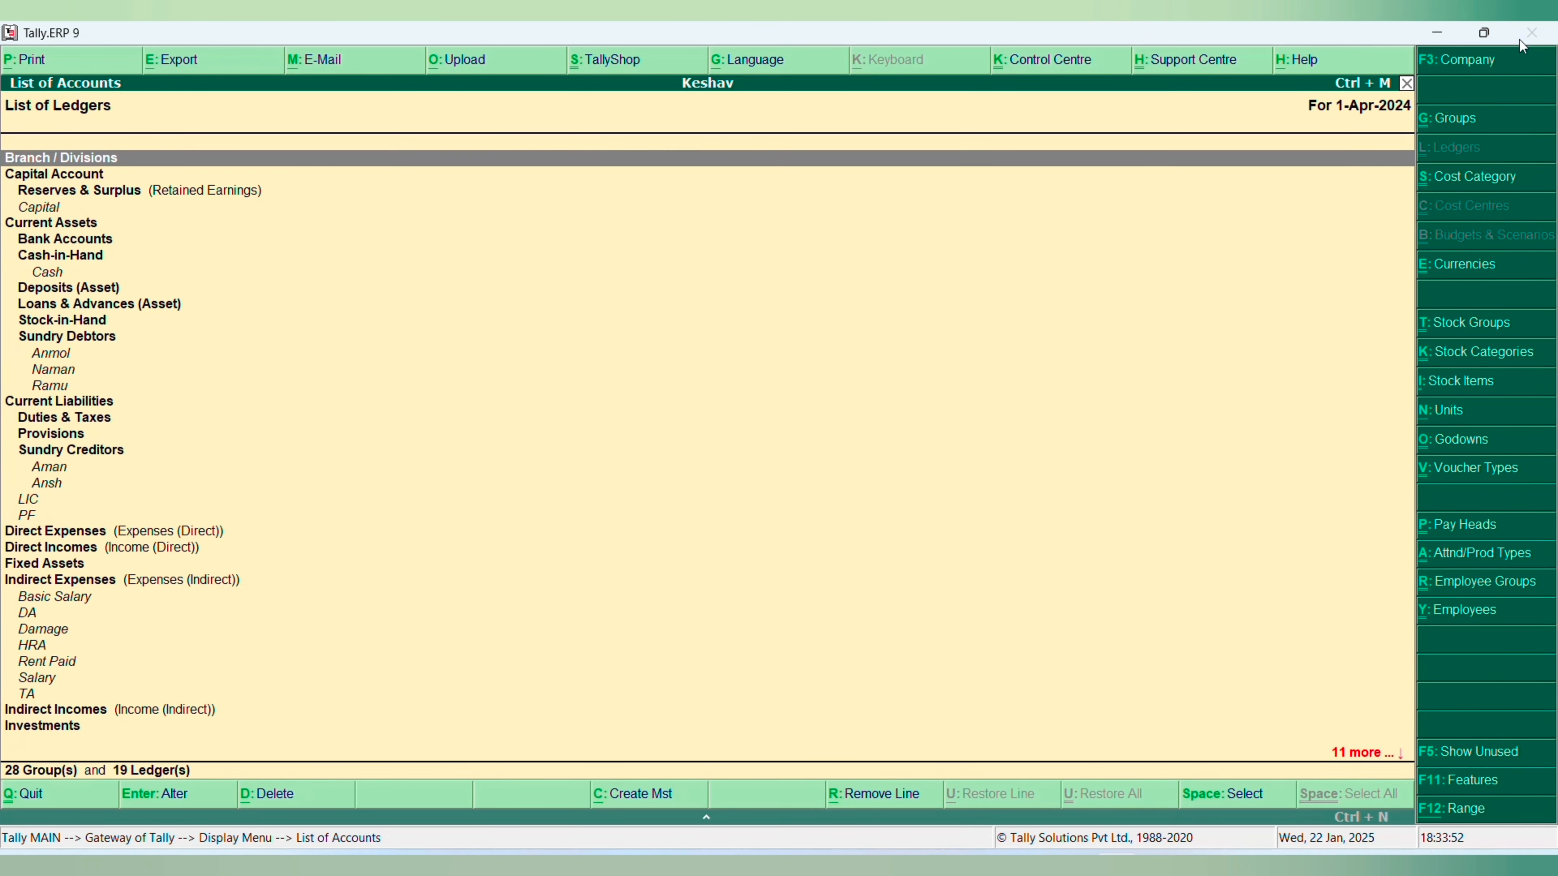
key(Escape)
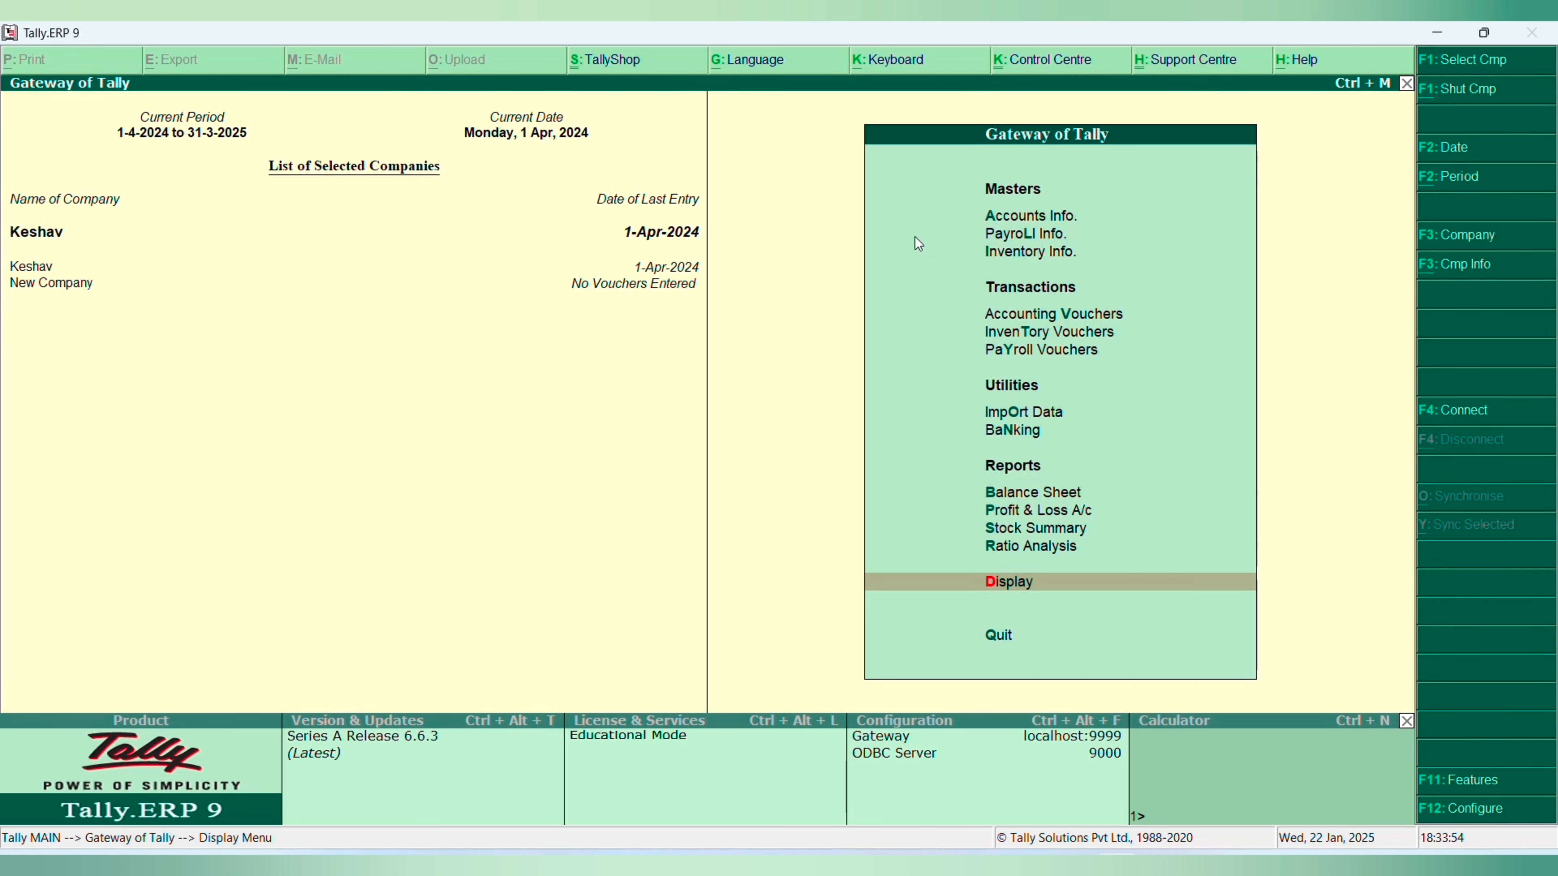
click(58, 289)
key(Up)
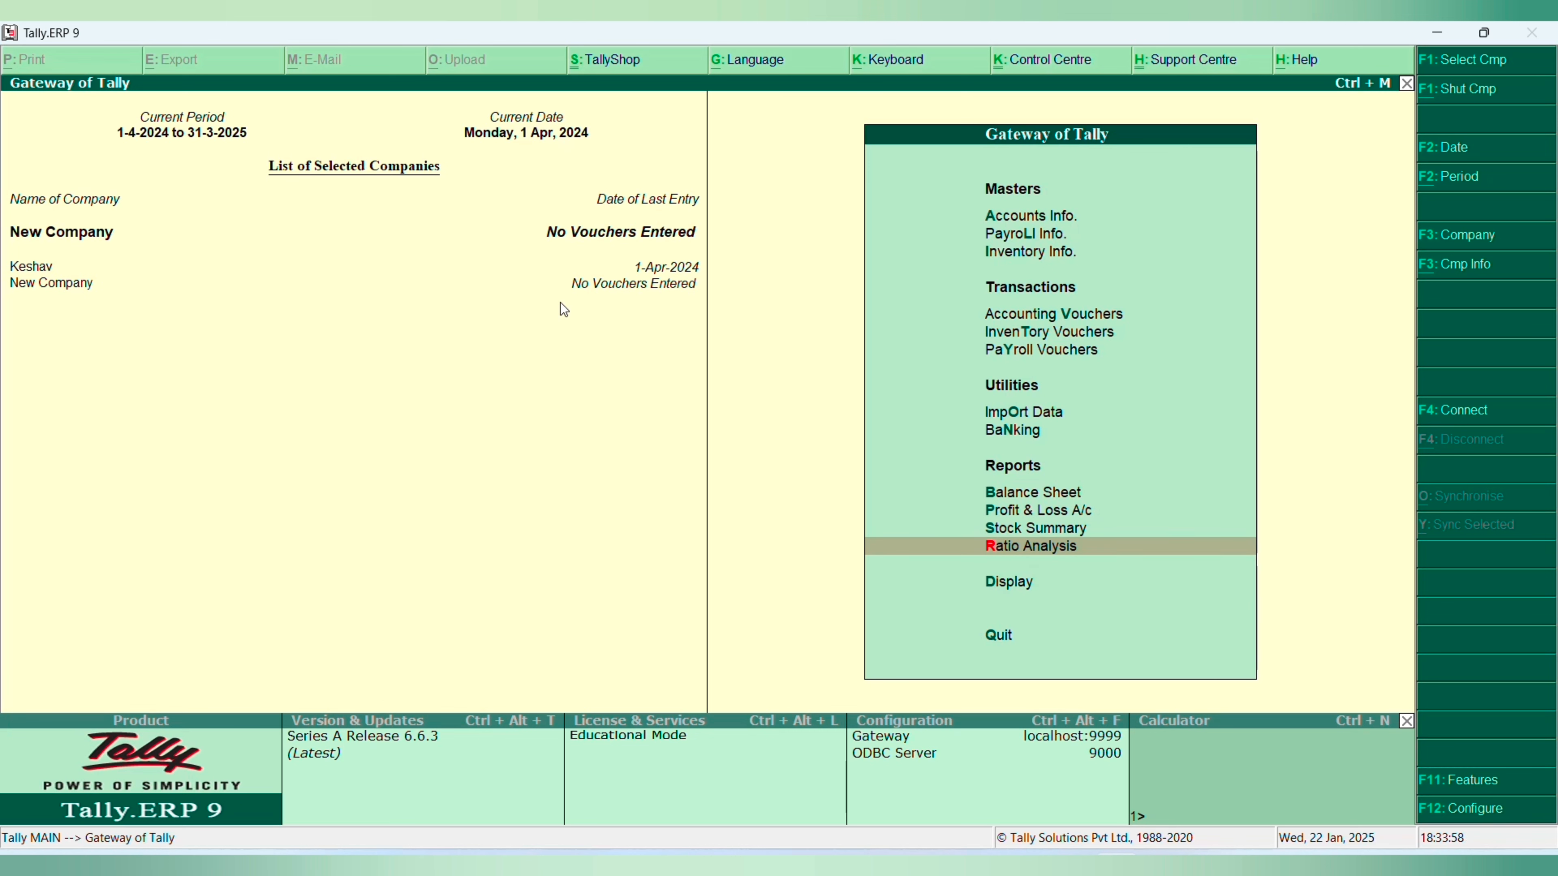
- Check which ledgers New Company has in its ledger alteration list and return to the Gateway of Tally
key(a)
key(l)
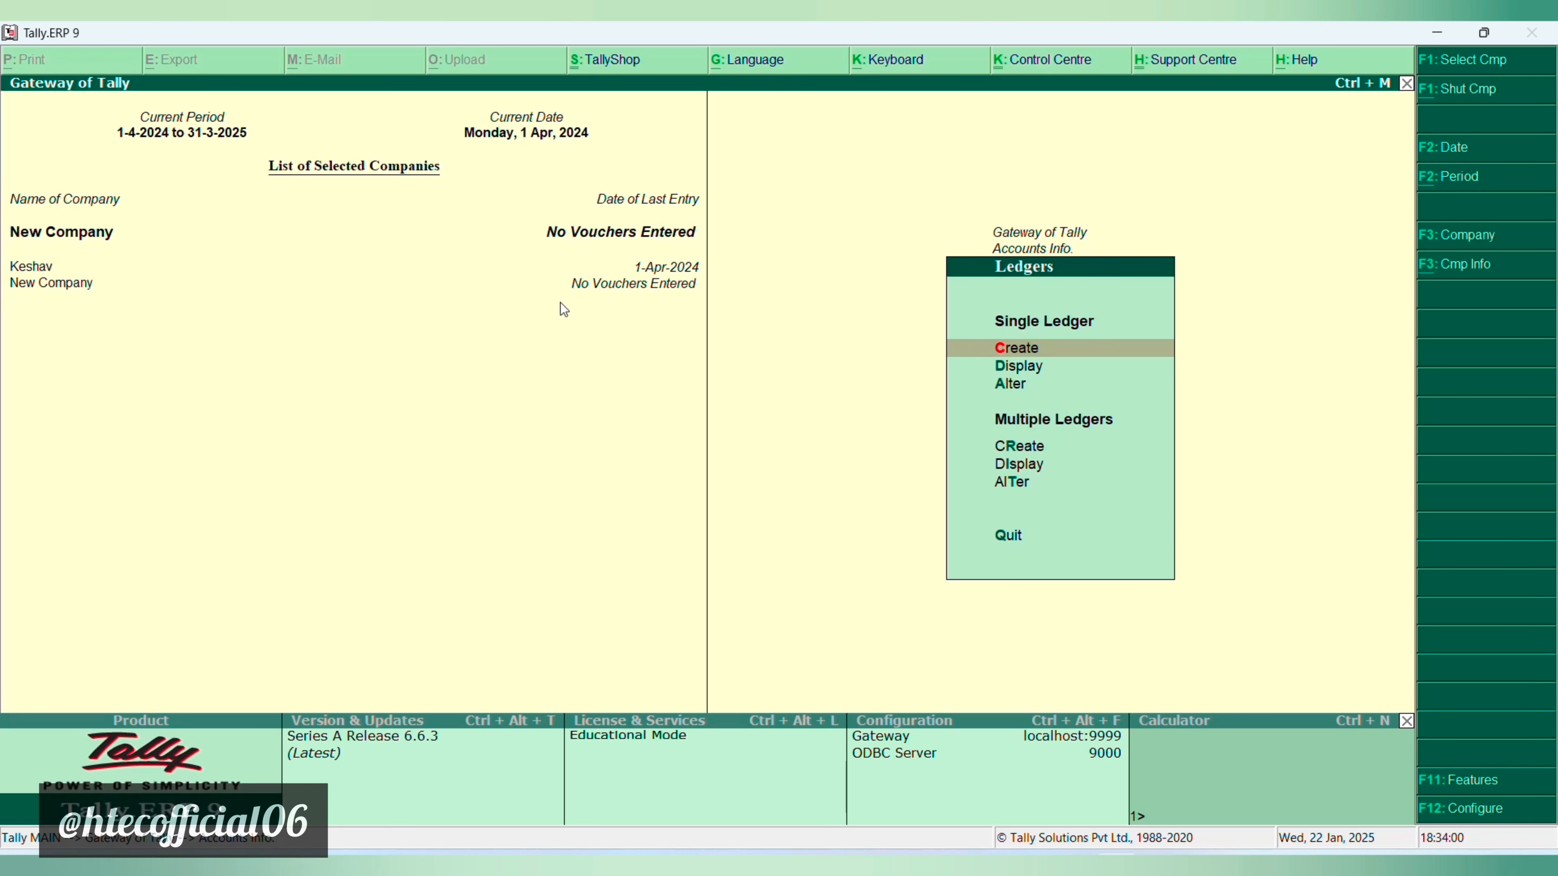
key(a)
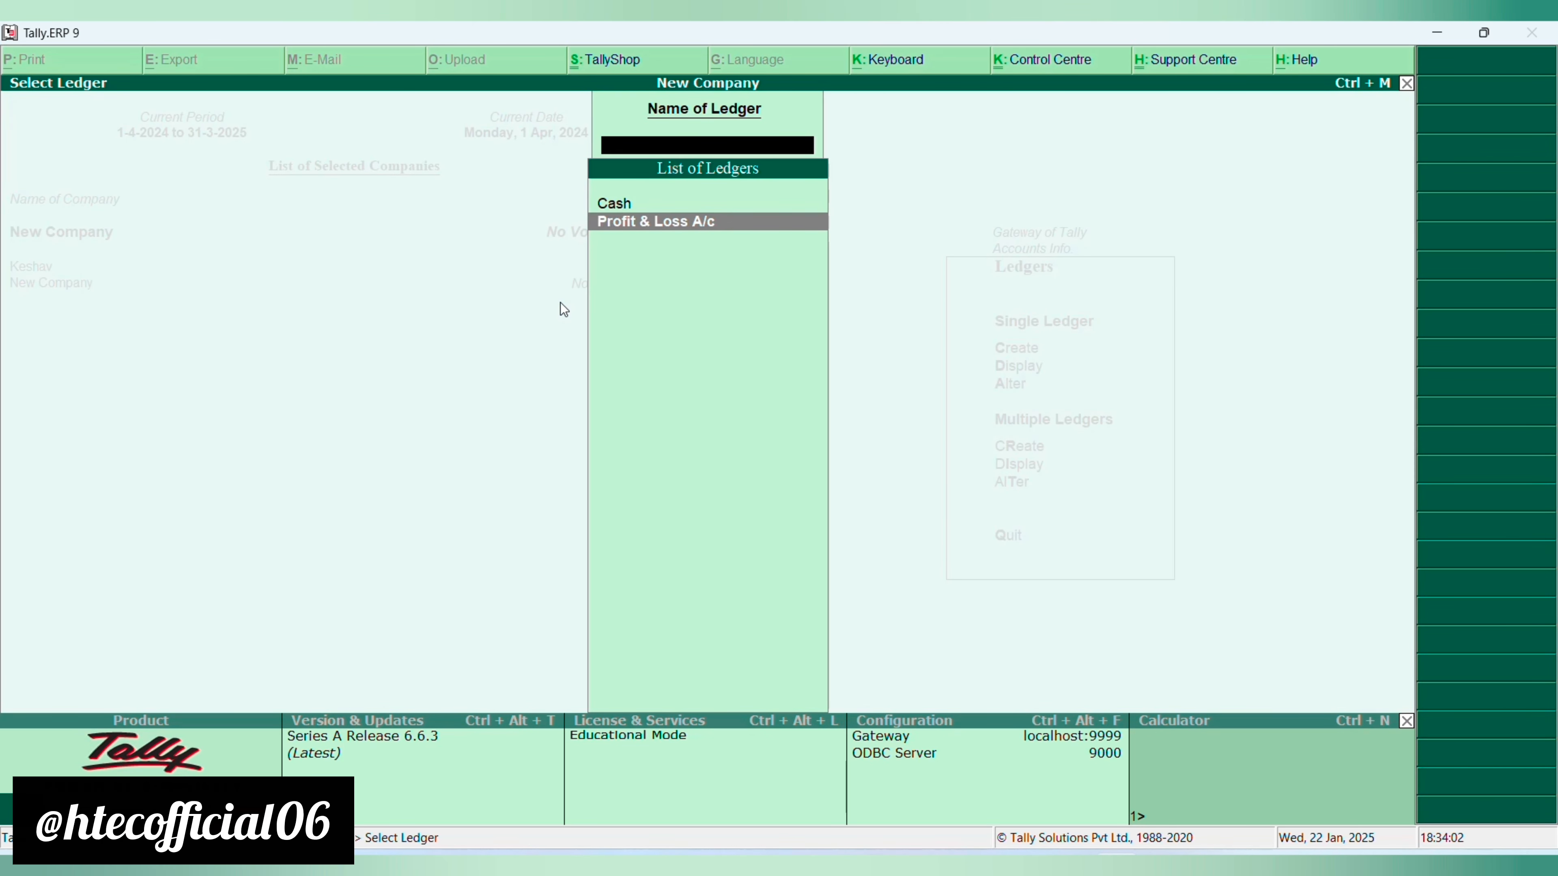
key(Up)
key(Down)
key(Escape)
key(Escape)
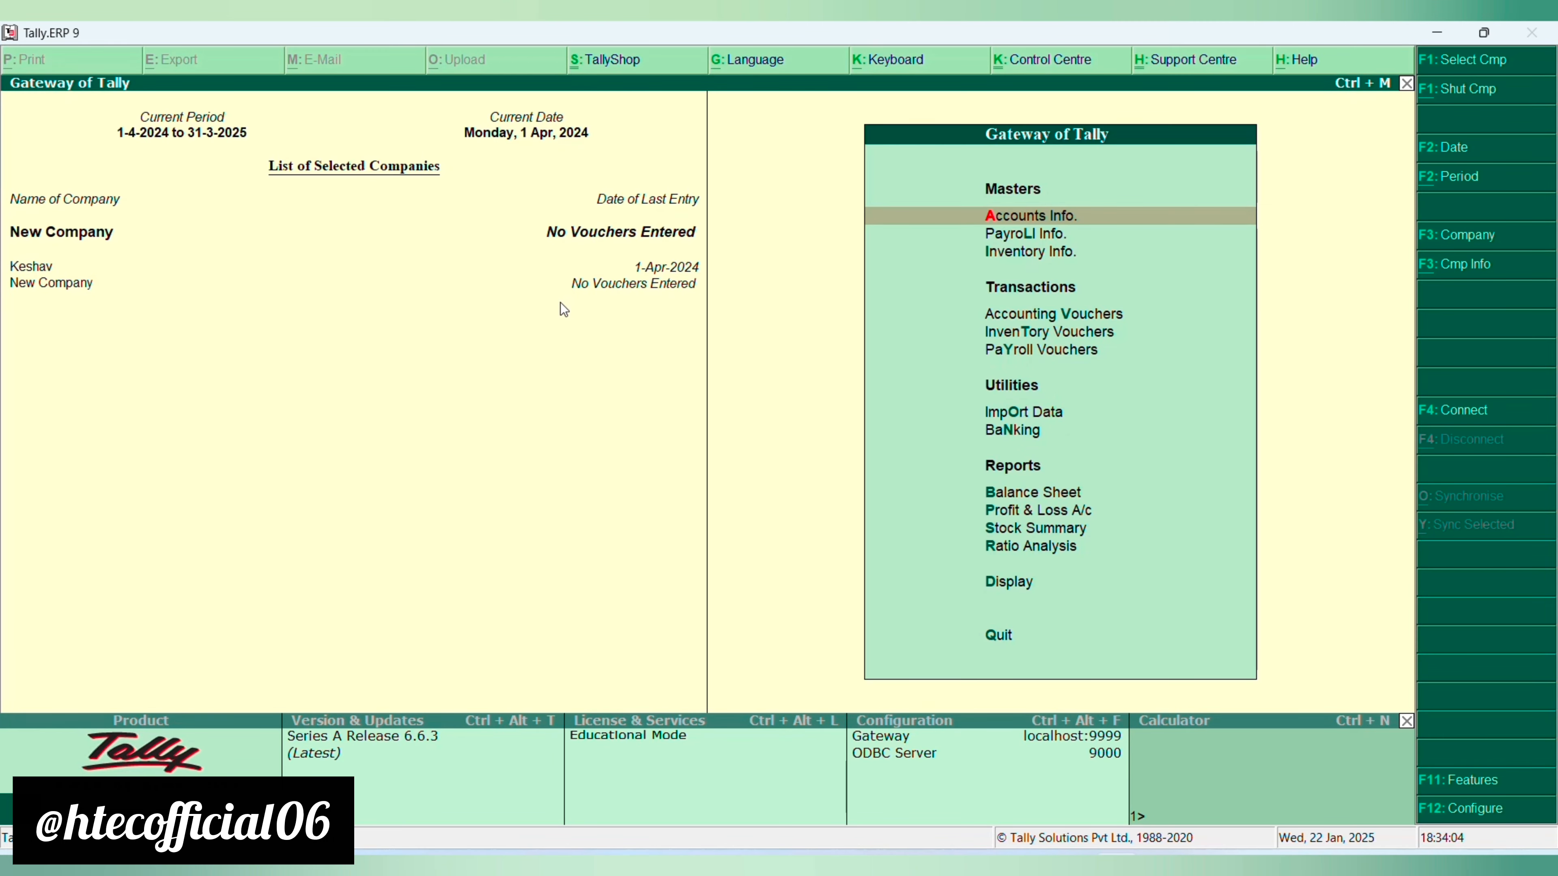
key(Down)
key(Down)
key(Down)
key(Down)
key(Down)
key(Down)
key(Down)
key(o)
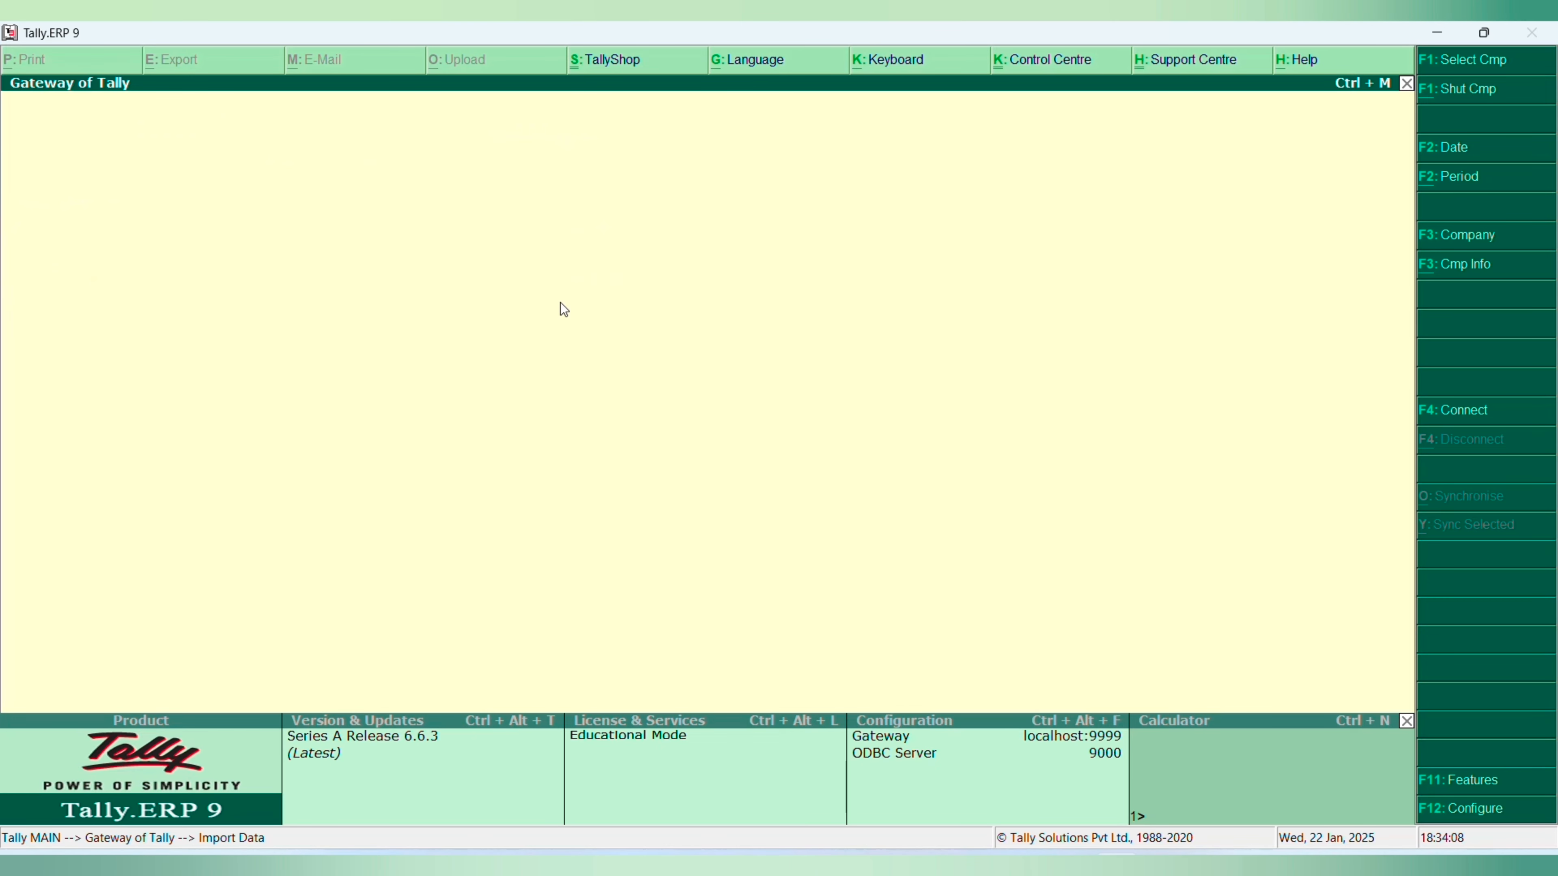
key(Escape)
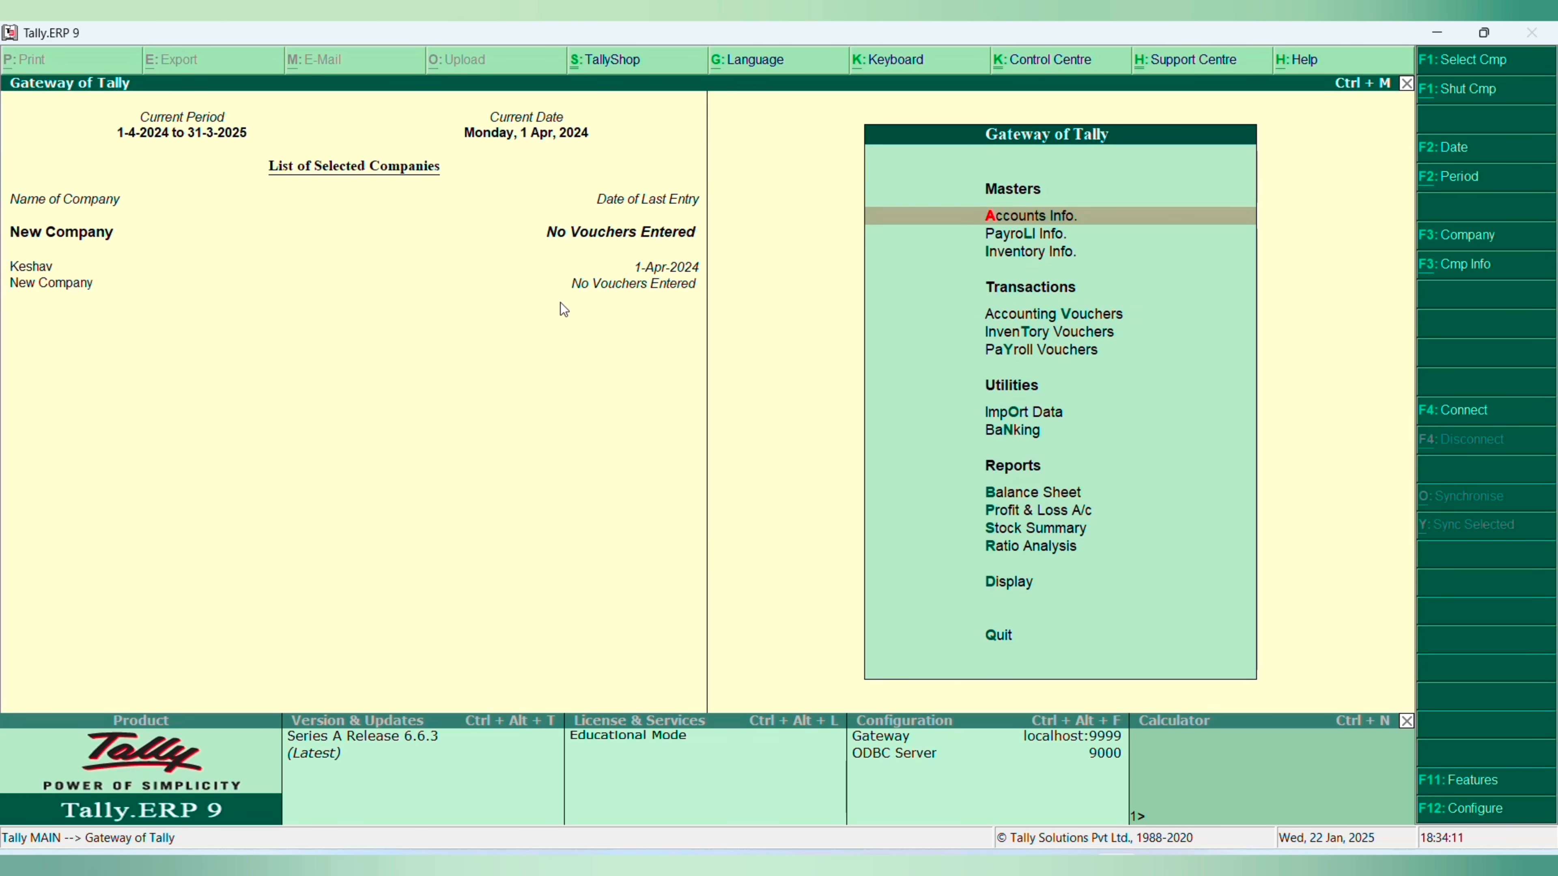
- Try to import the masters from new.xml into New Company, treating existing entries with Modify with new data
key(Down)
key(Down)
key(Down)
key(Down)
key(Down)
key(Down)
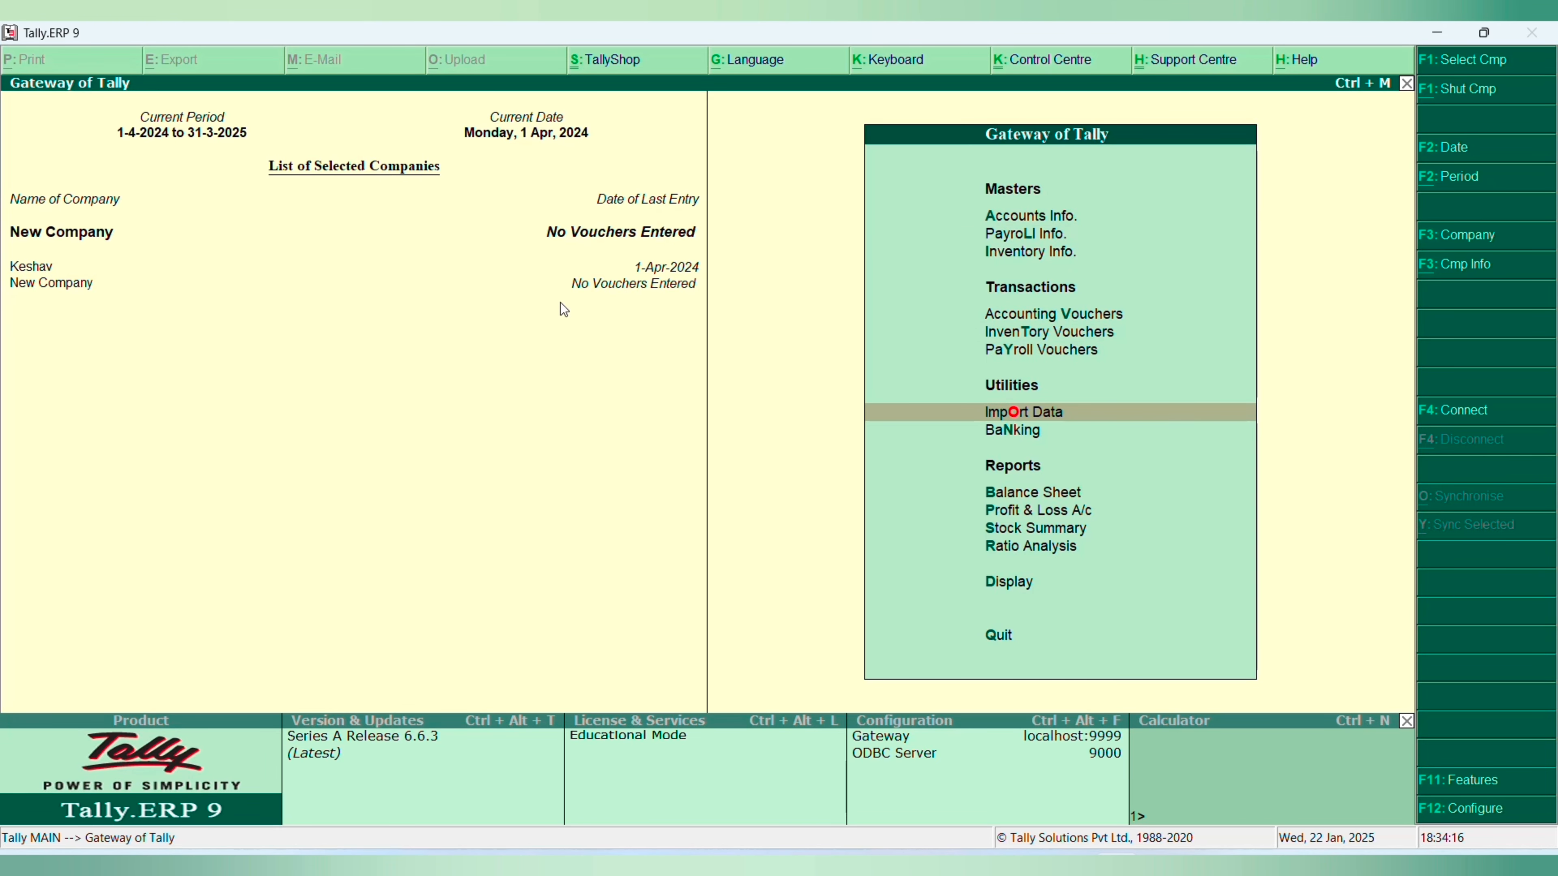
key(Return)
key(Return)
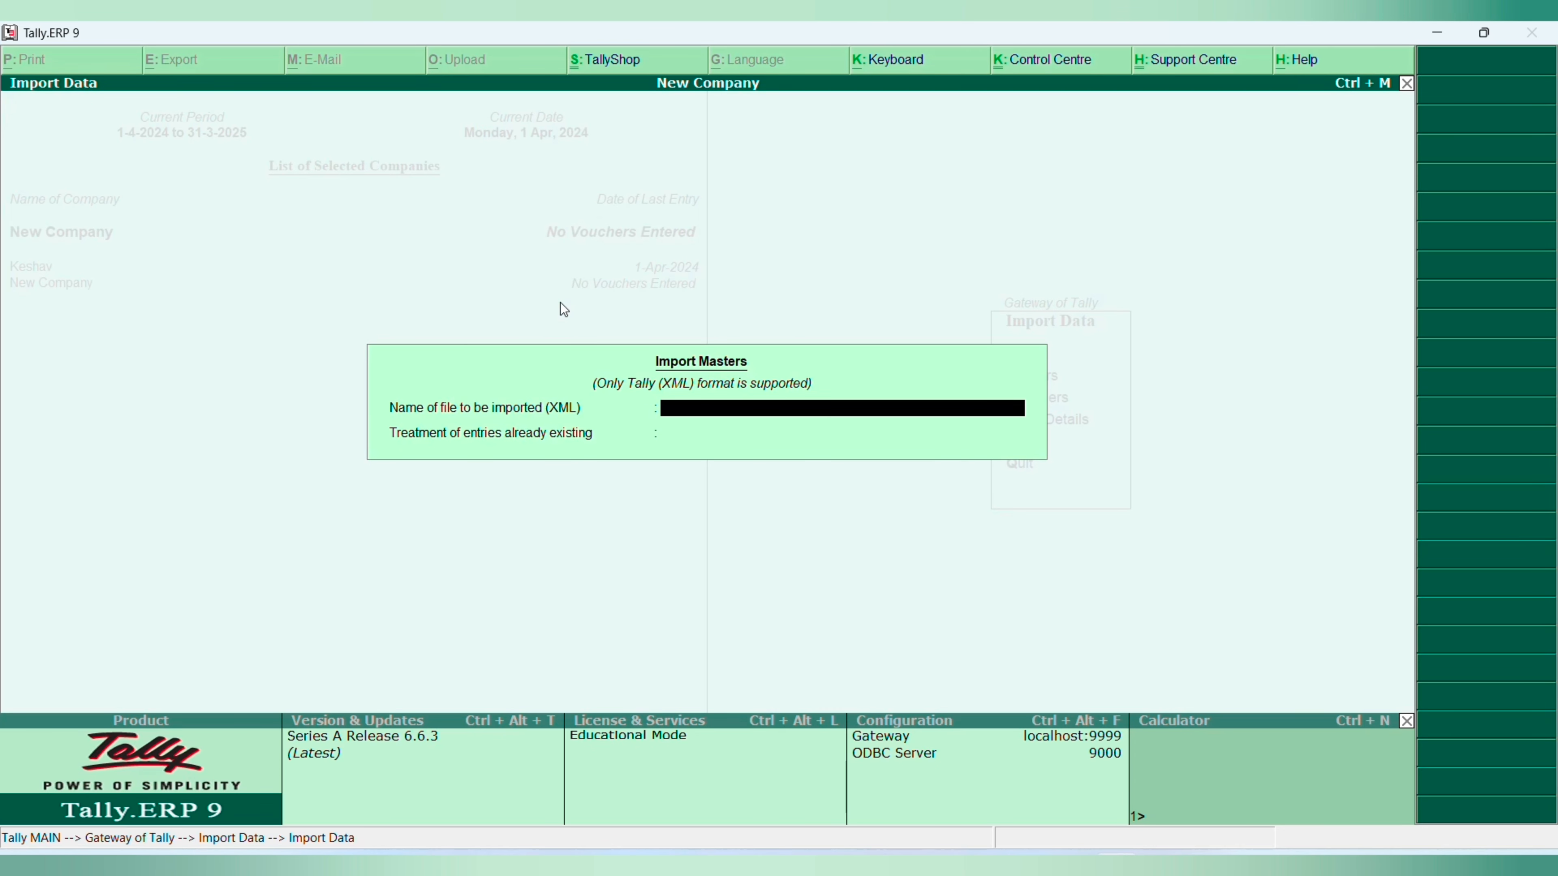
text(new.xml)
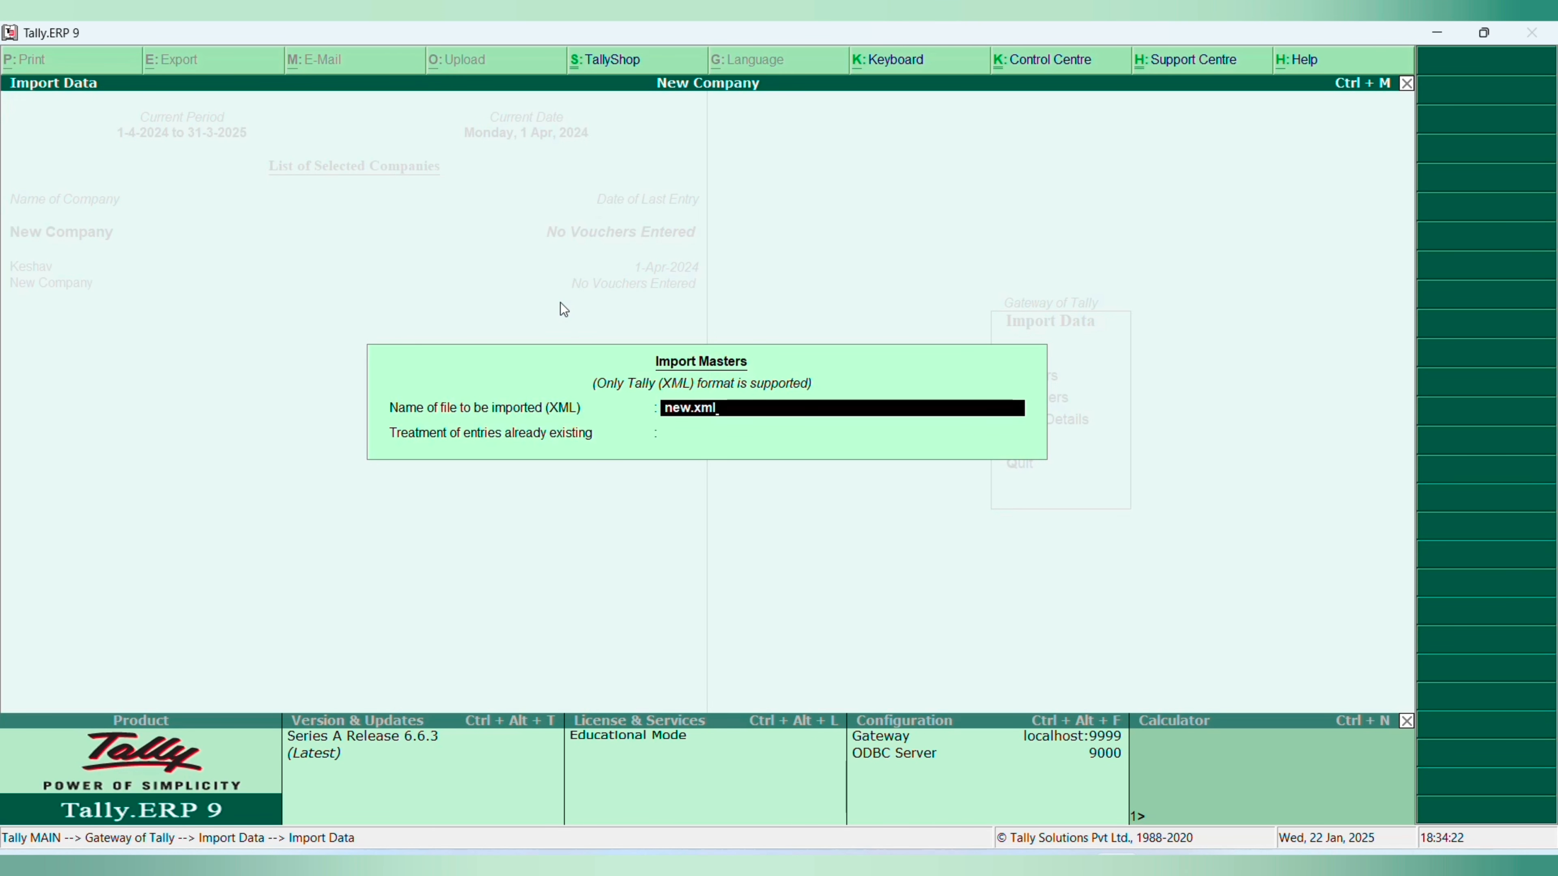
key(Return)
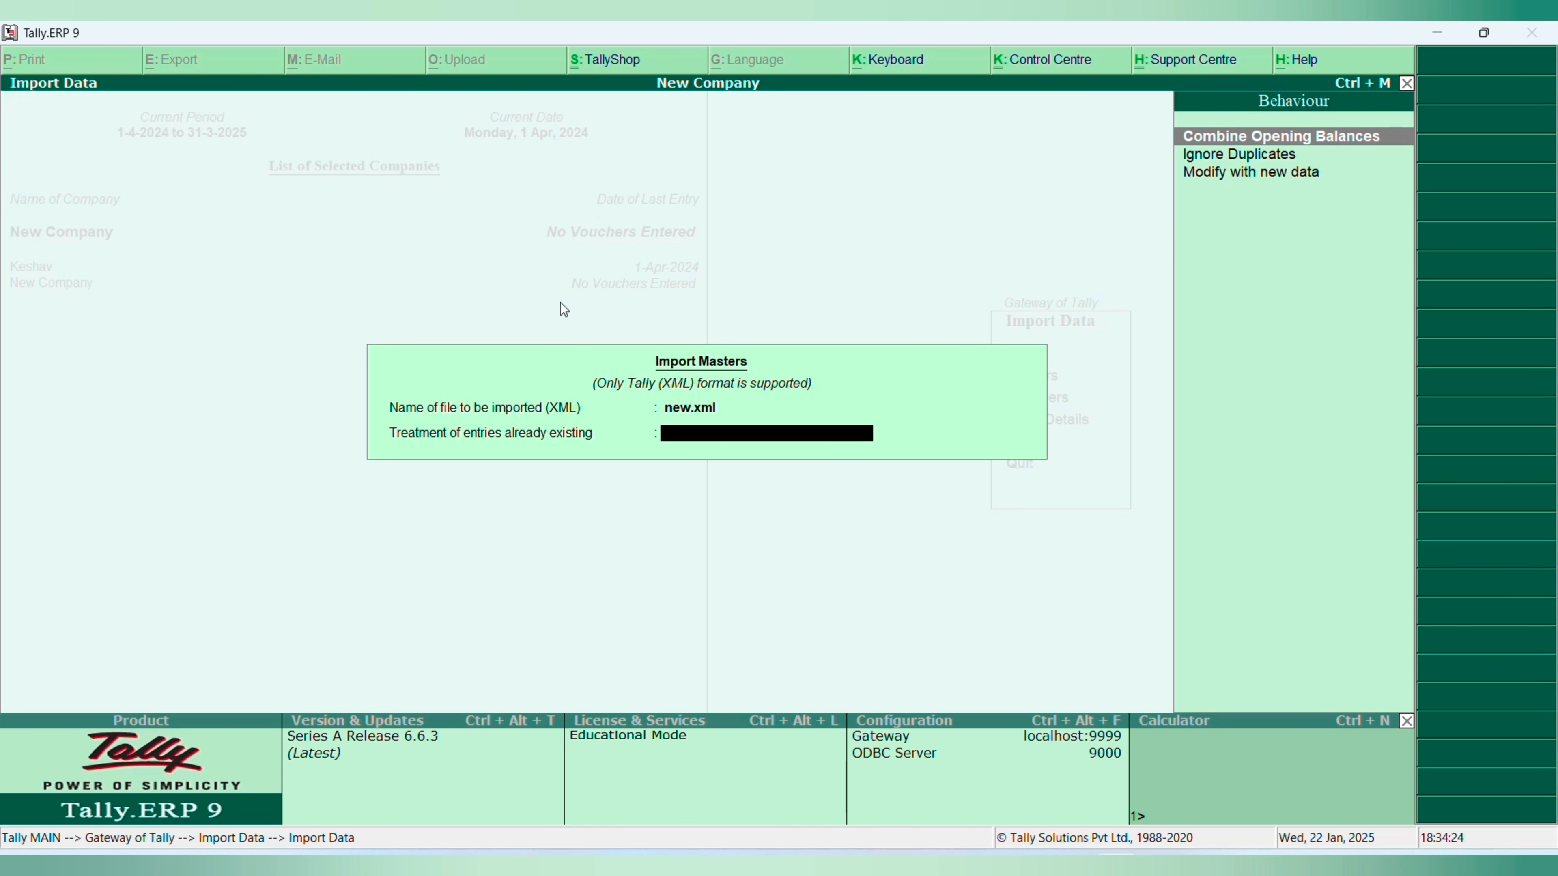
key(Down)
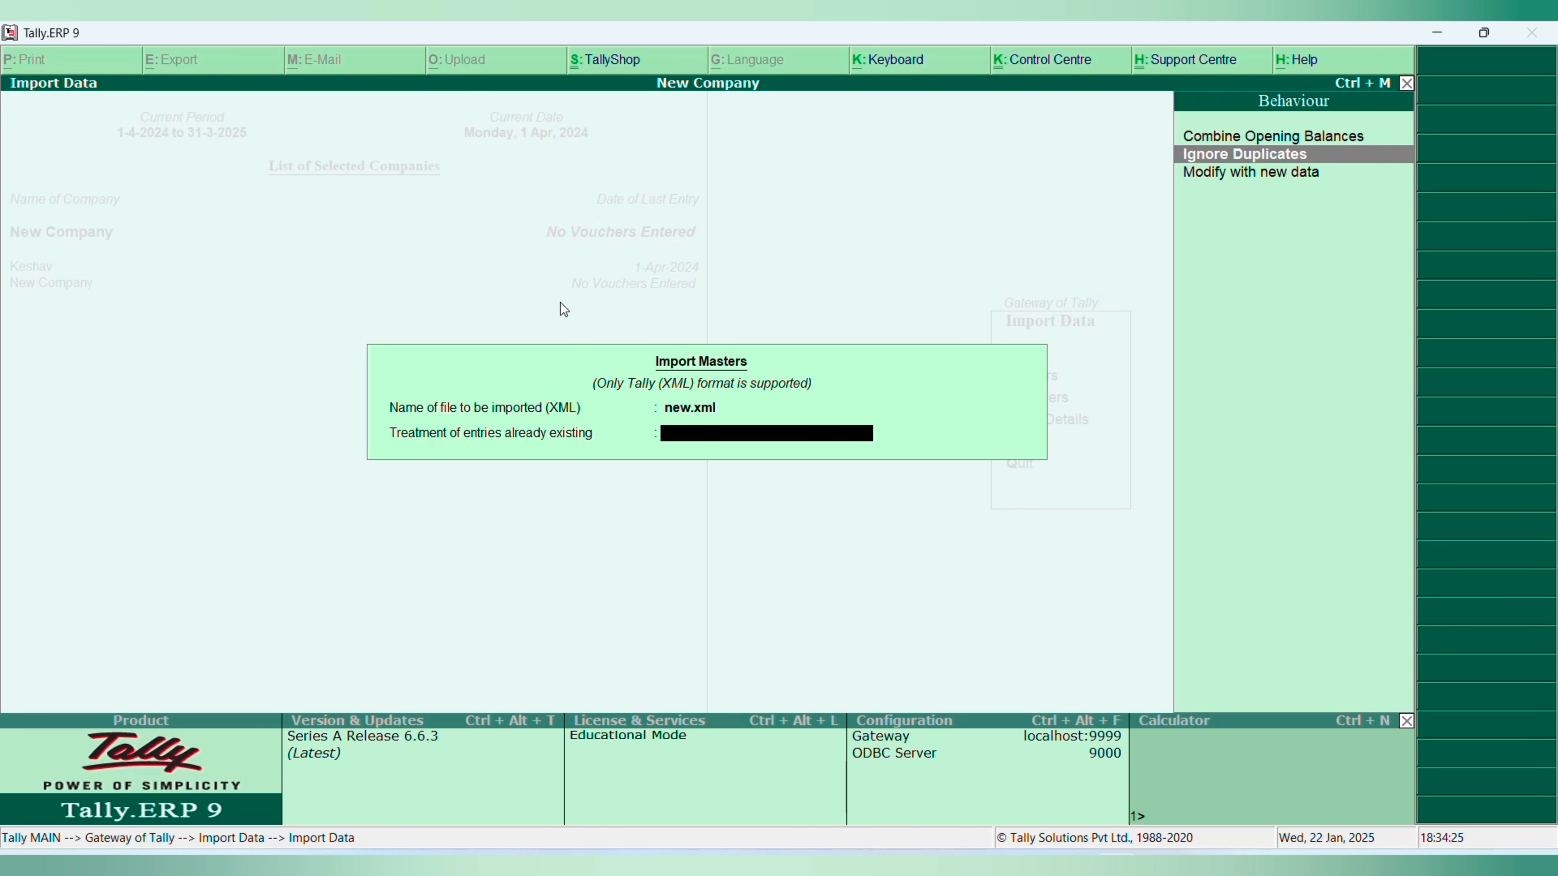
key(Return)
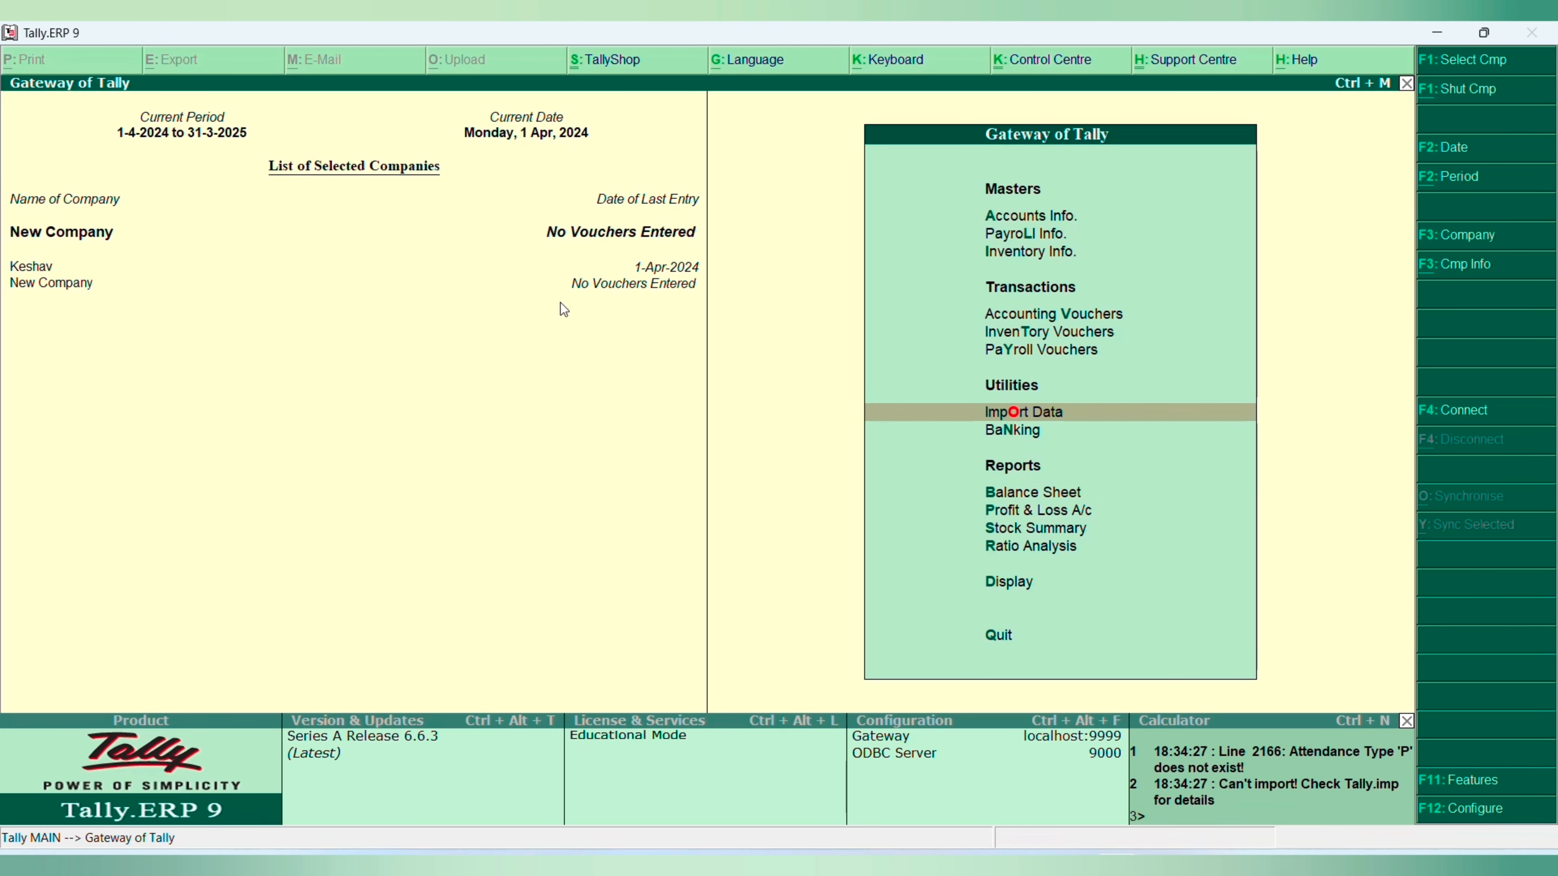
- Retry the masters import from new.xml into New Company, keeping Modify with new data for existing entries
key(Return)
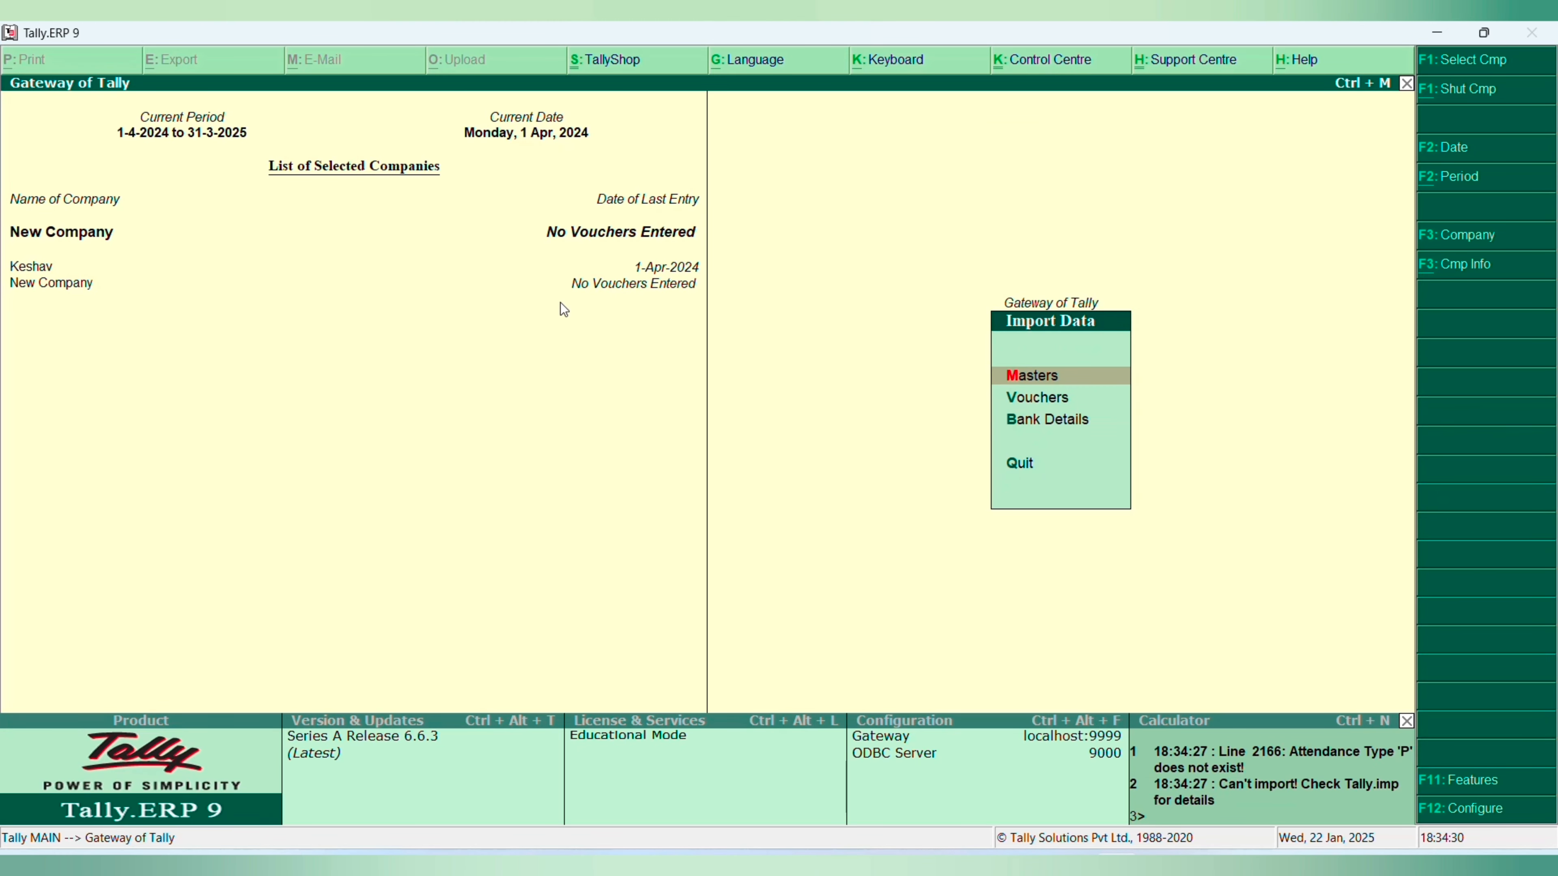
key(Return)
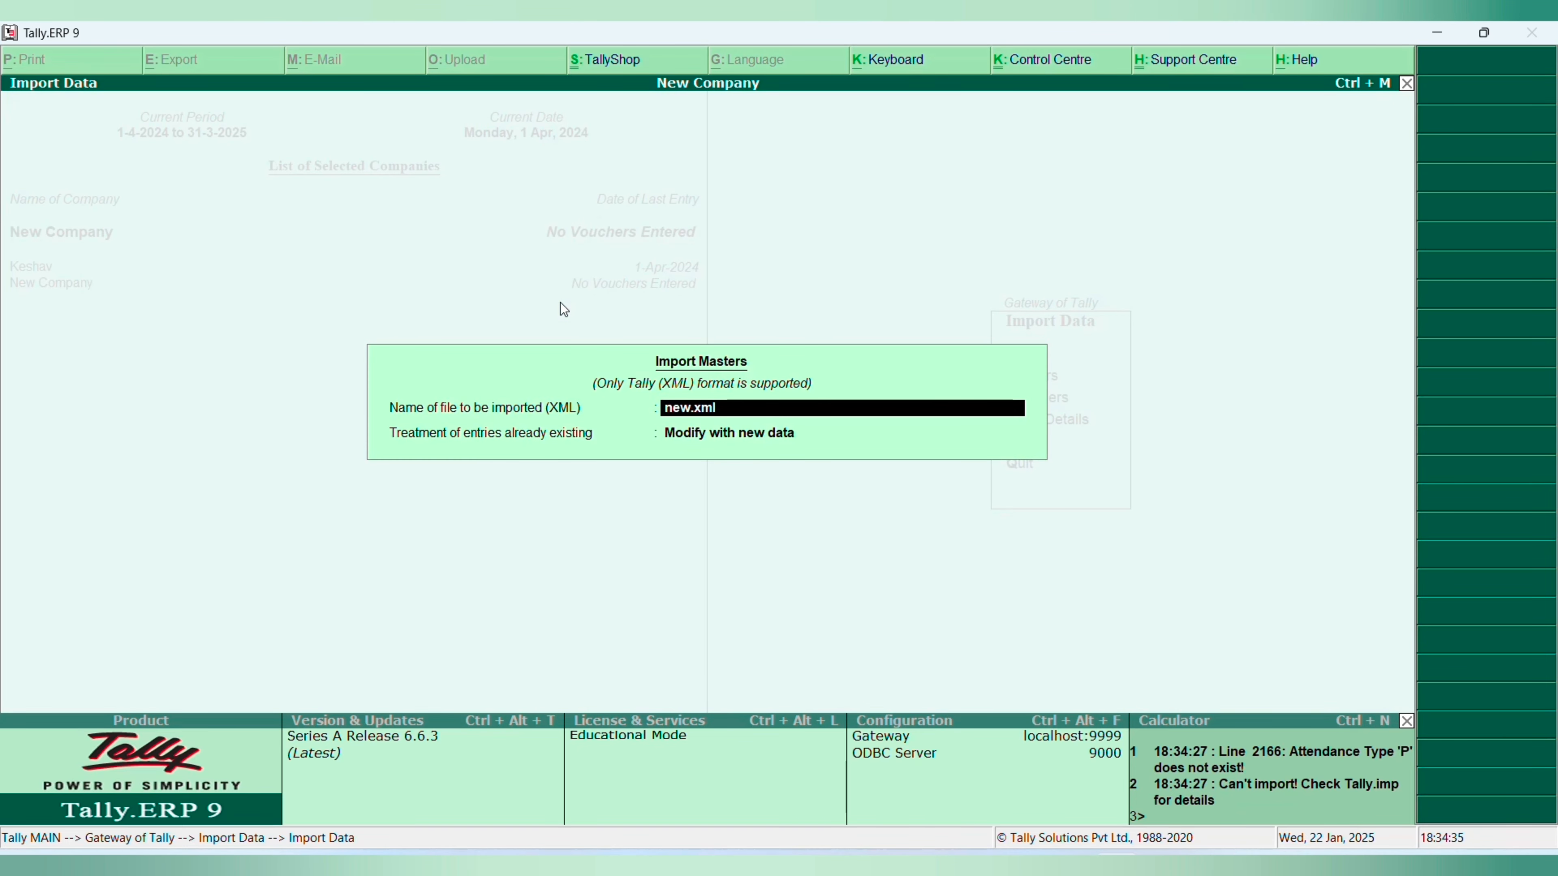
key(Return)
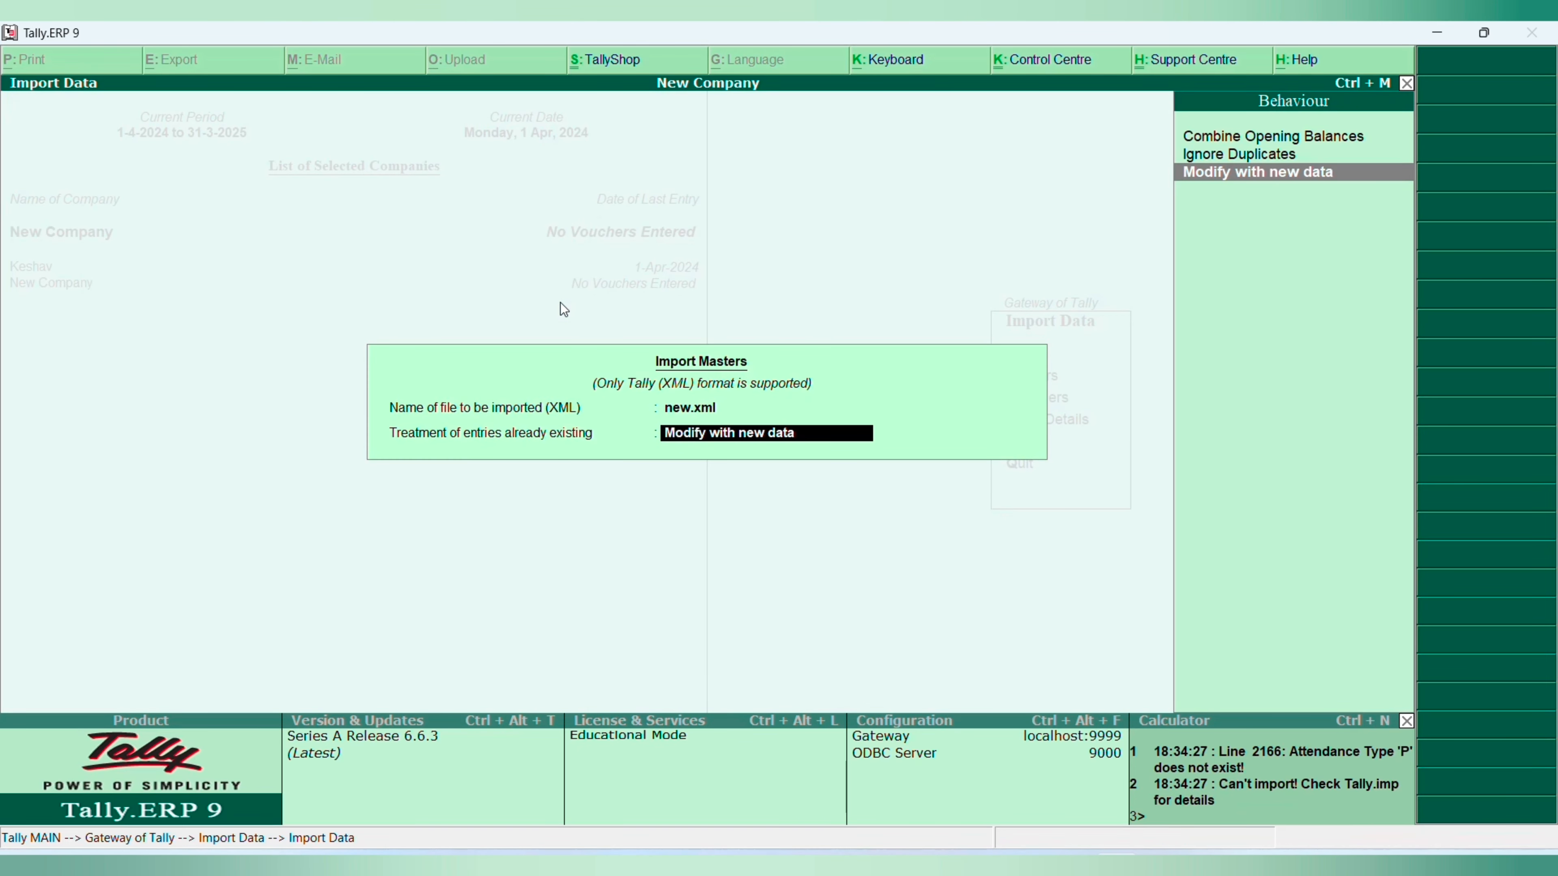
key(Return)
key(Escape)
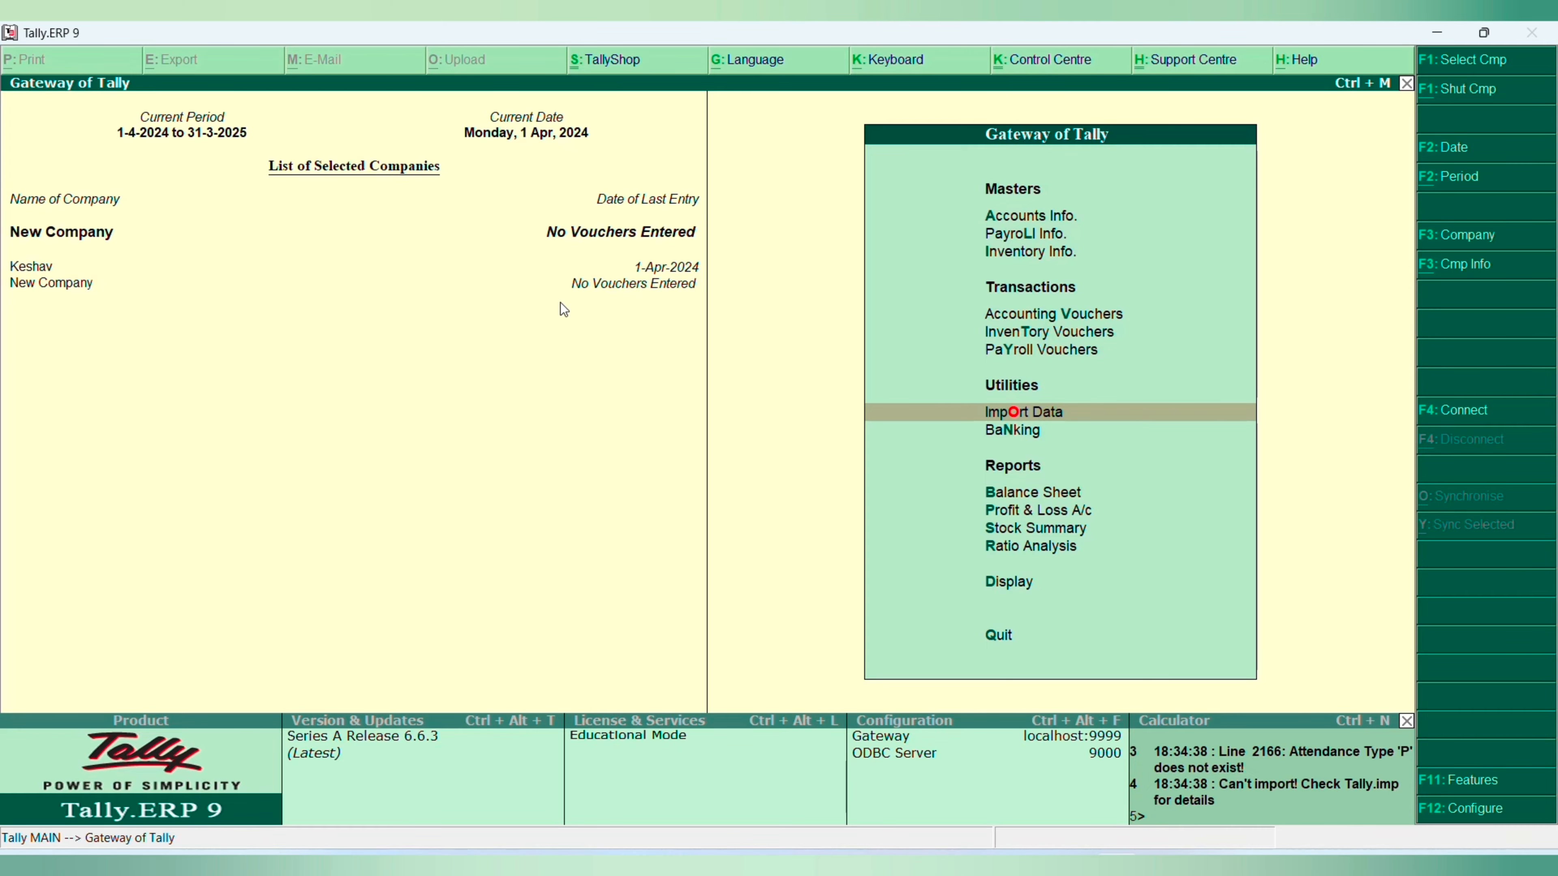
- Open the single-ledger list for New Company from the accounts information
key(Up)
key(Up)
key(Up)
key(Up)
key(Up)
key(Up)
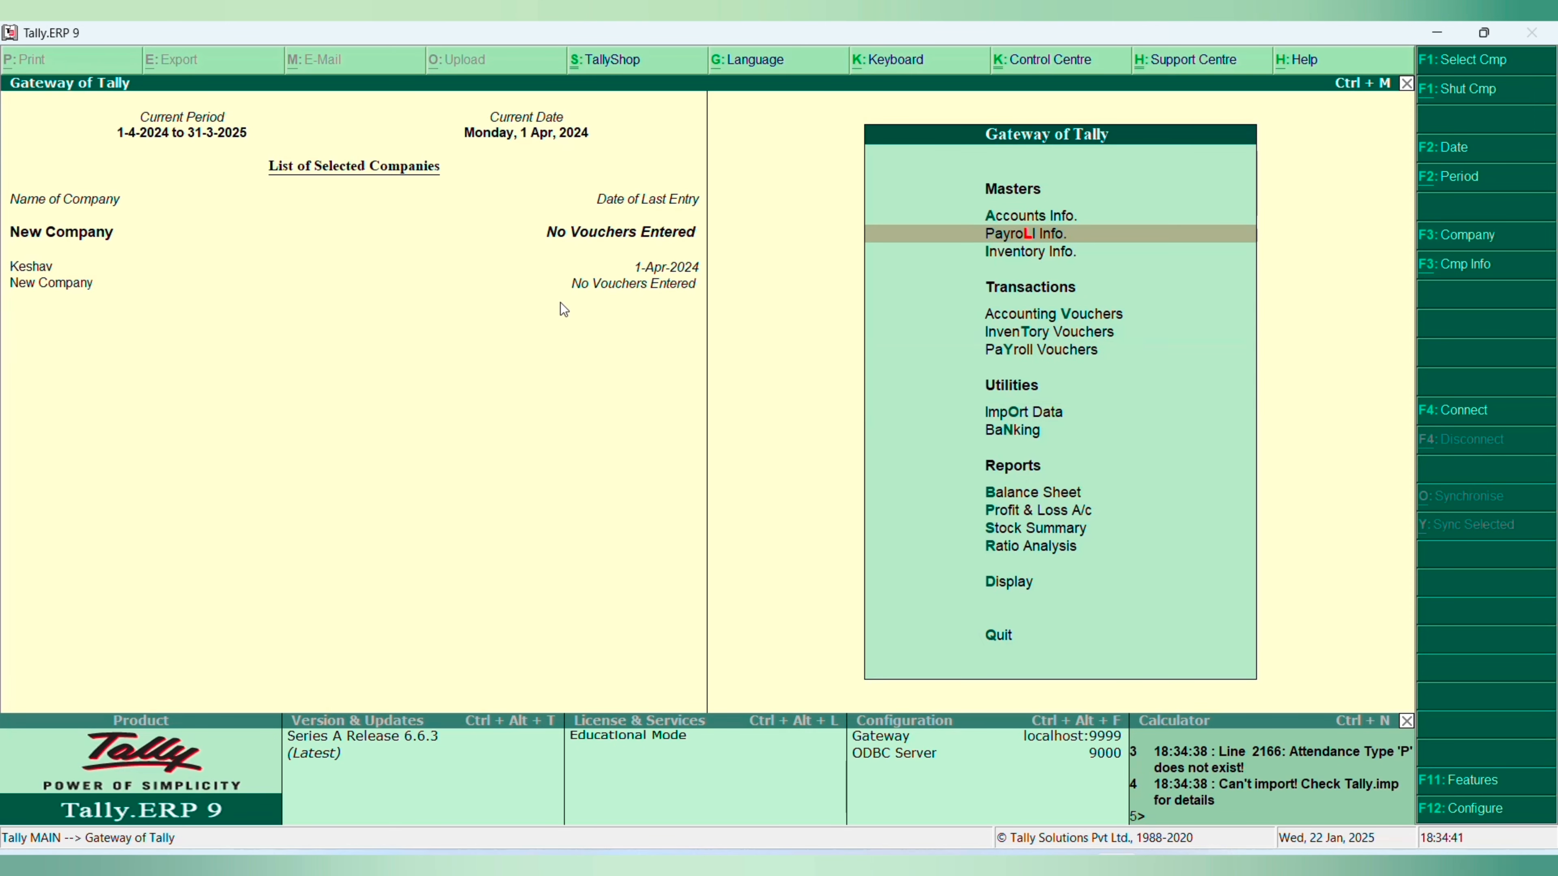
key(Return)
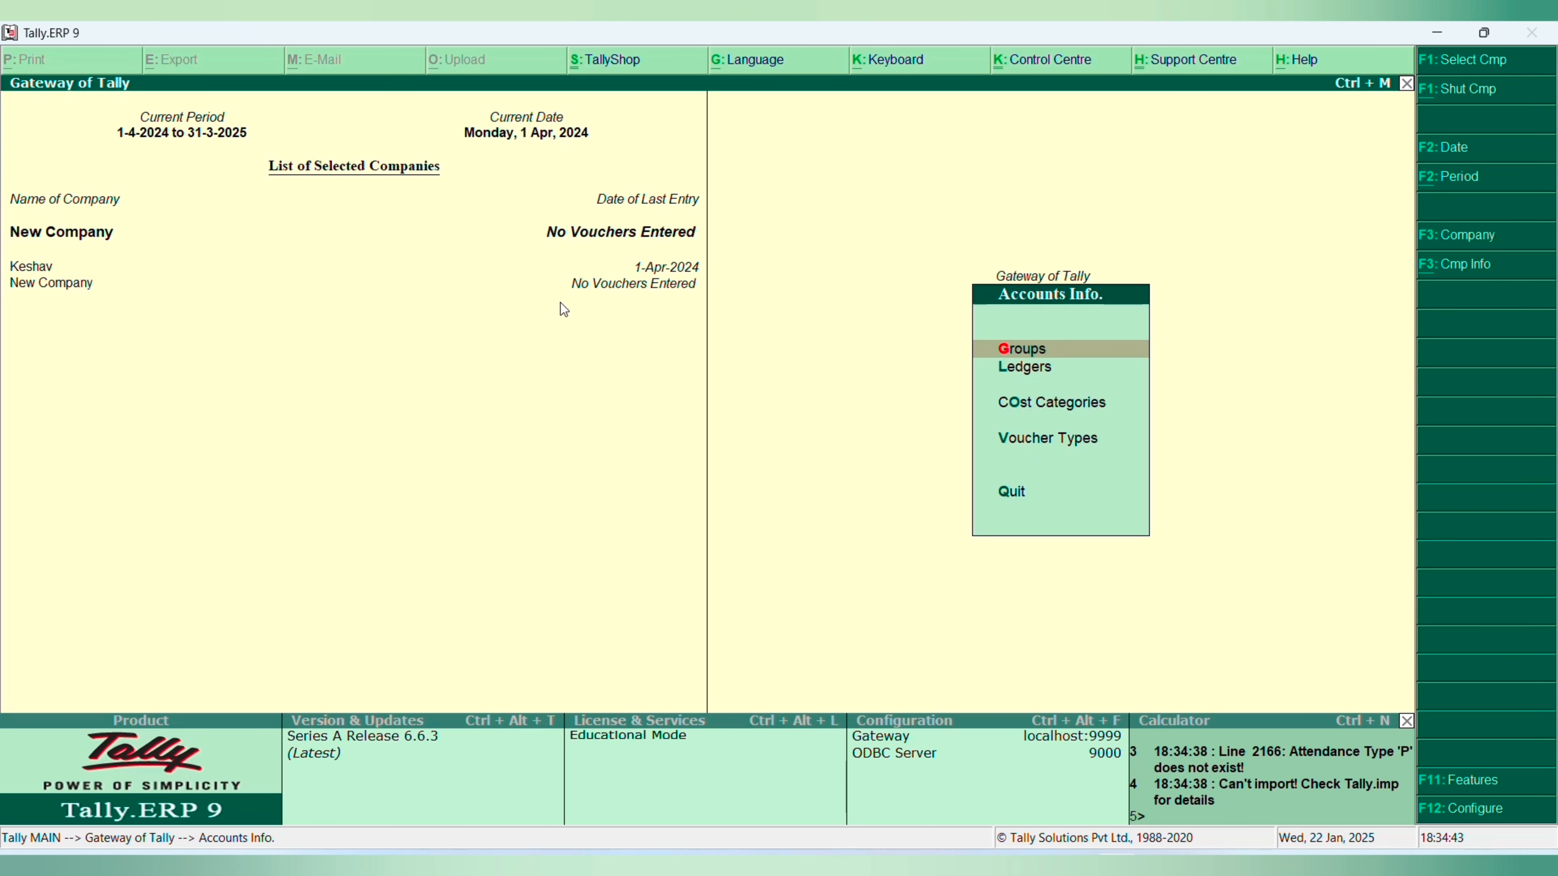
key(l)
key(Down)
key(Down)
key(Return)
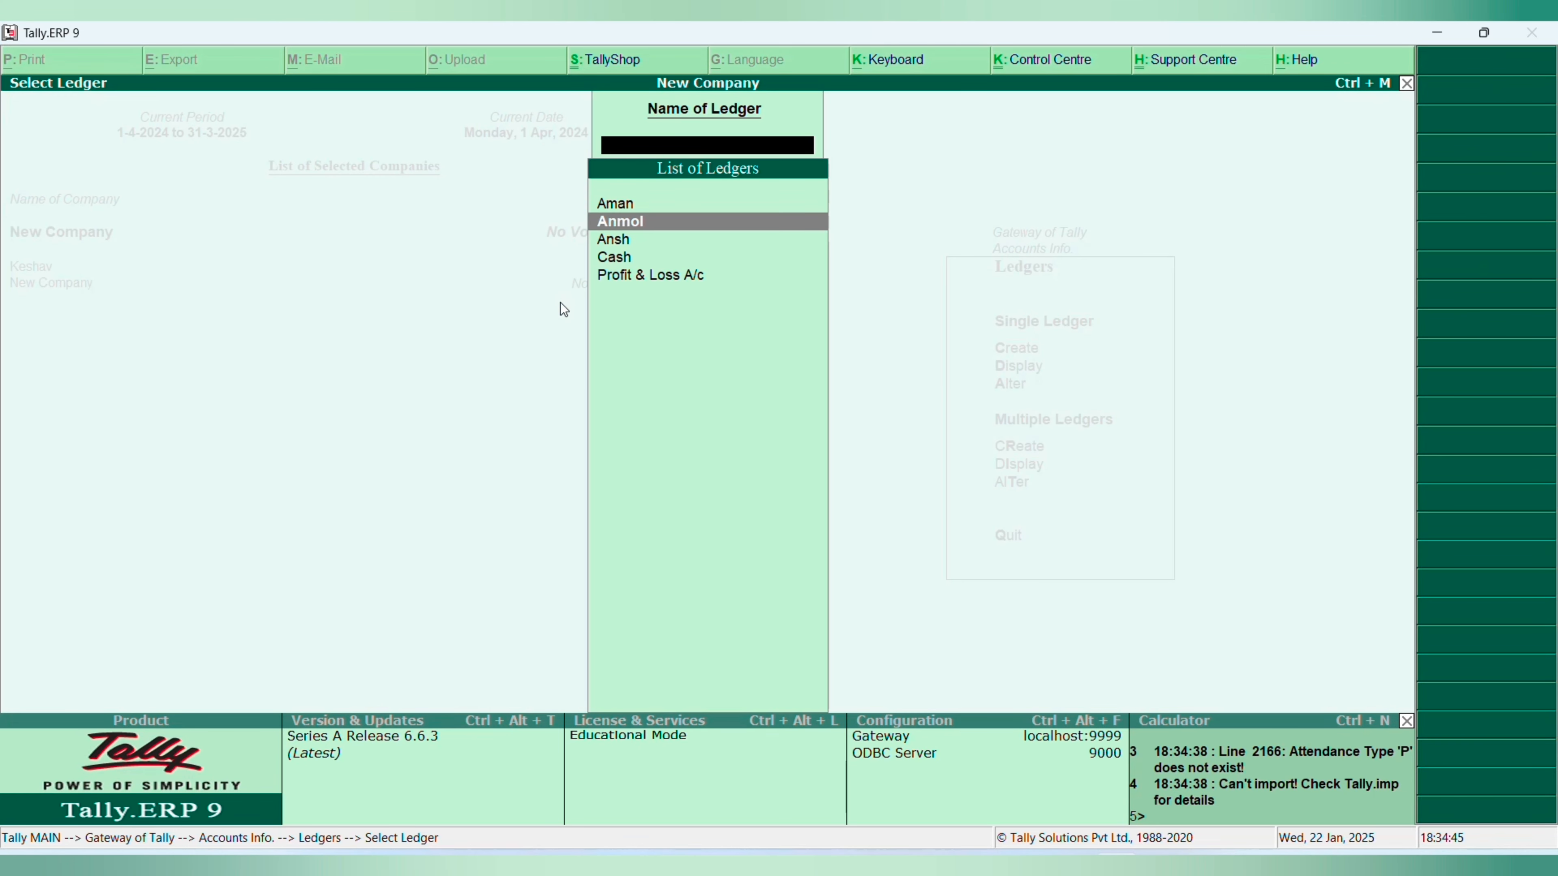
- Look through the ledgers in New Company's list and return to the Gateway of Tally
key(Down)
key(Down)
key(Up)
key(Up)
key(Up)
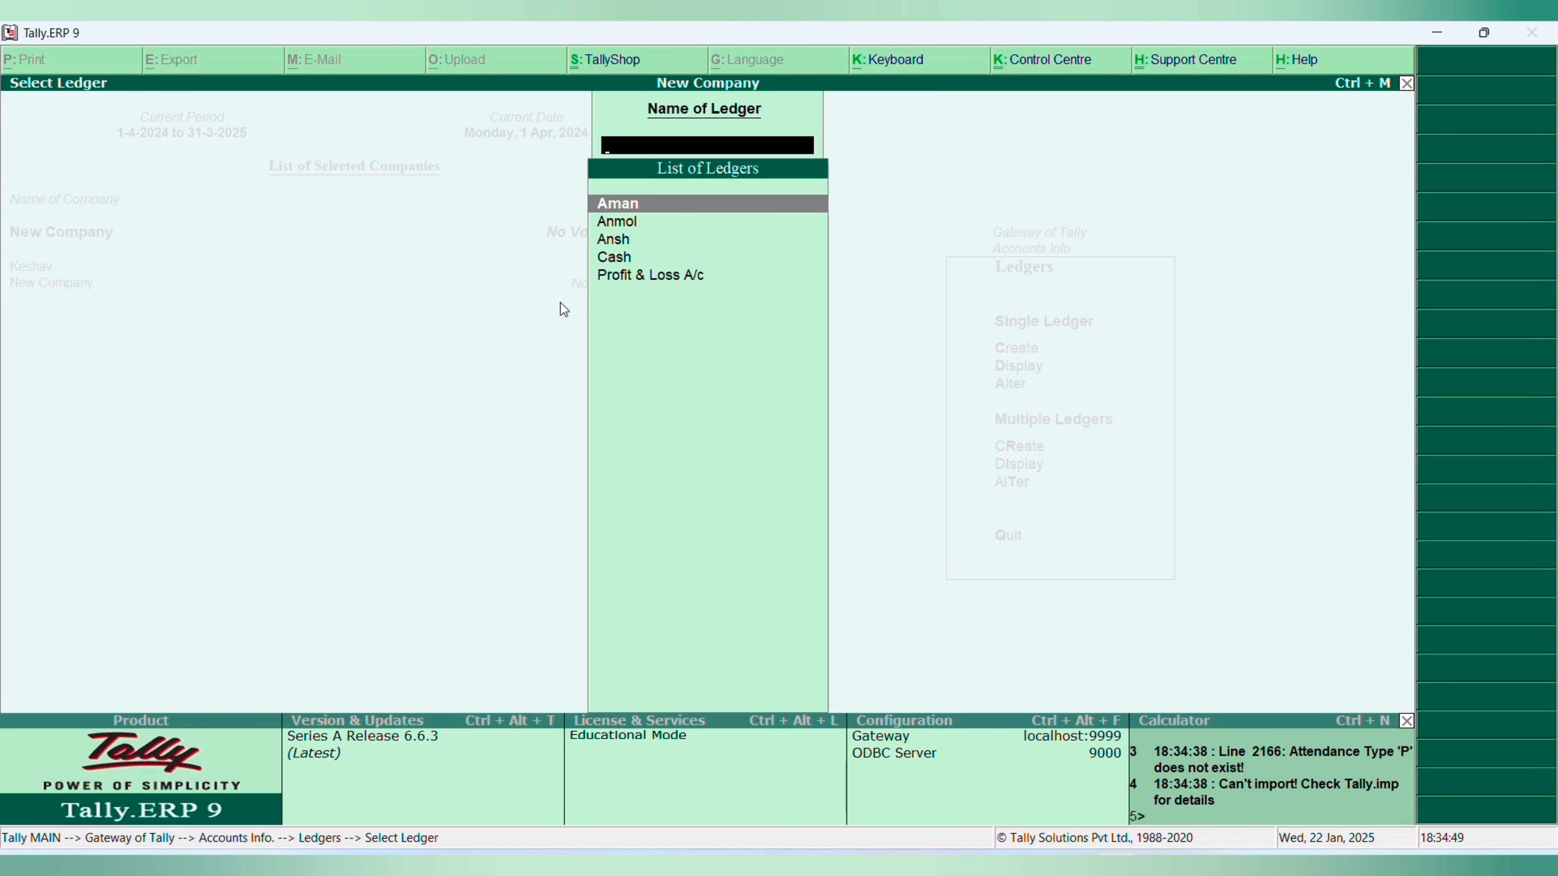
key(Down)
key(Down)
key(Down)
key(Escape)
key(Escape)
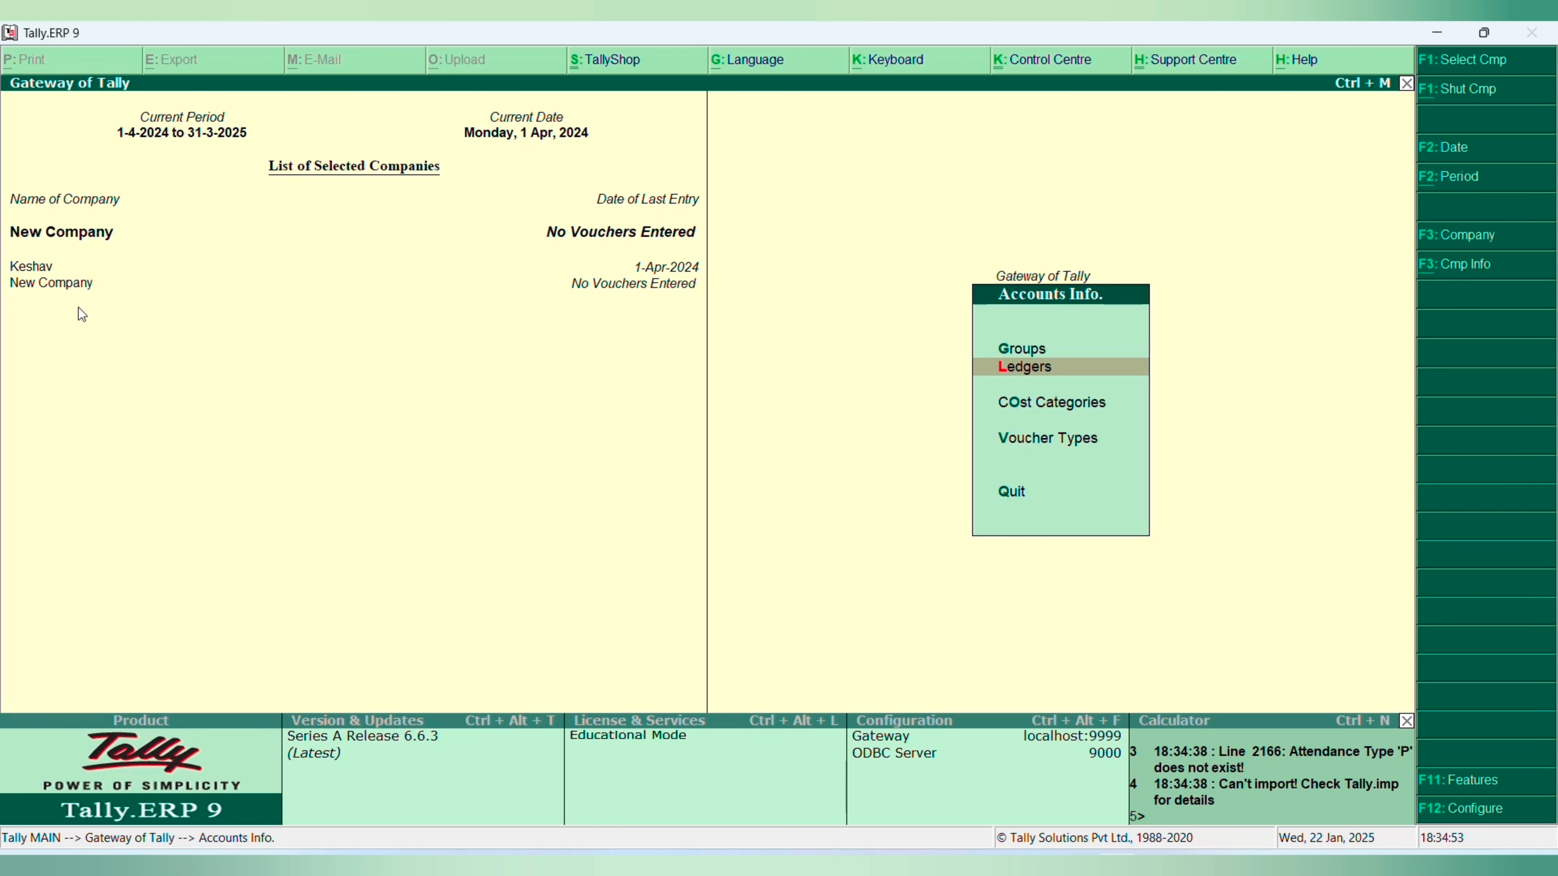
key(Escape)
- Make Keshav the active company and open its ledger alteration list
click(34, 270)
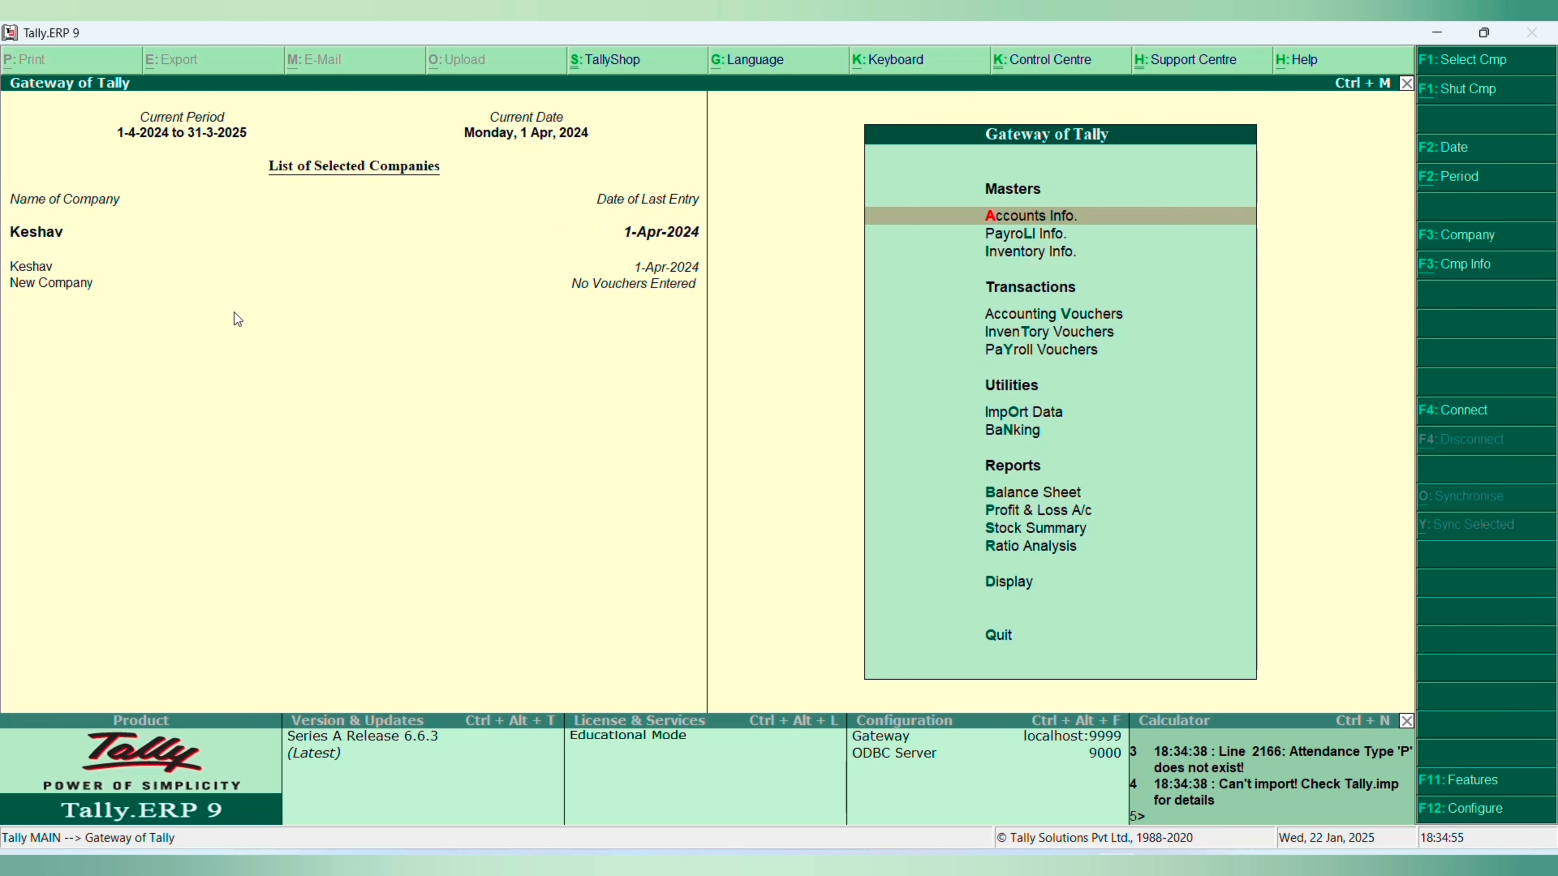
key(Return)
key(l)
key(d)
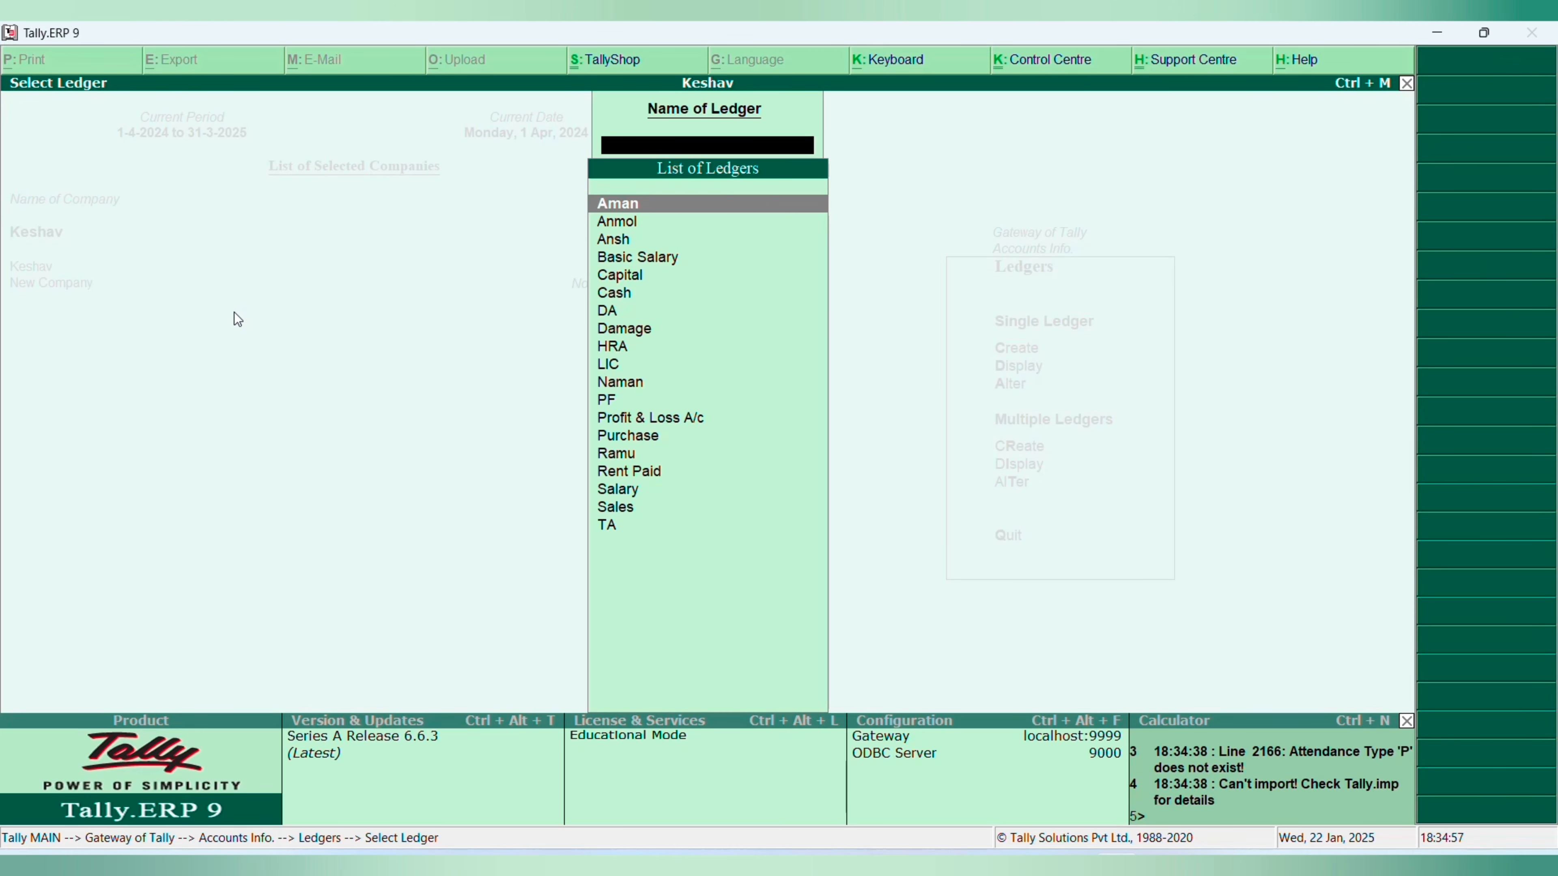
- Examine the upper part of Keshav's ledger list for ledgers that New Company lacks
key(Down)
key(Down)
key(Down)
key(Down)
key(Up)
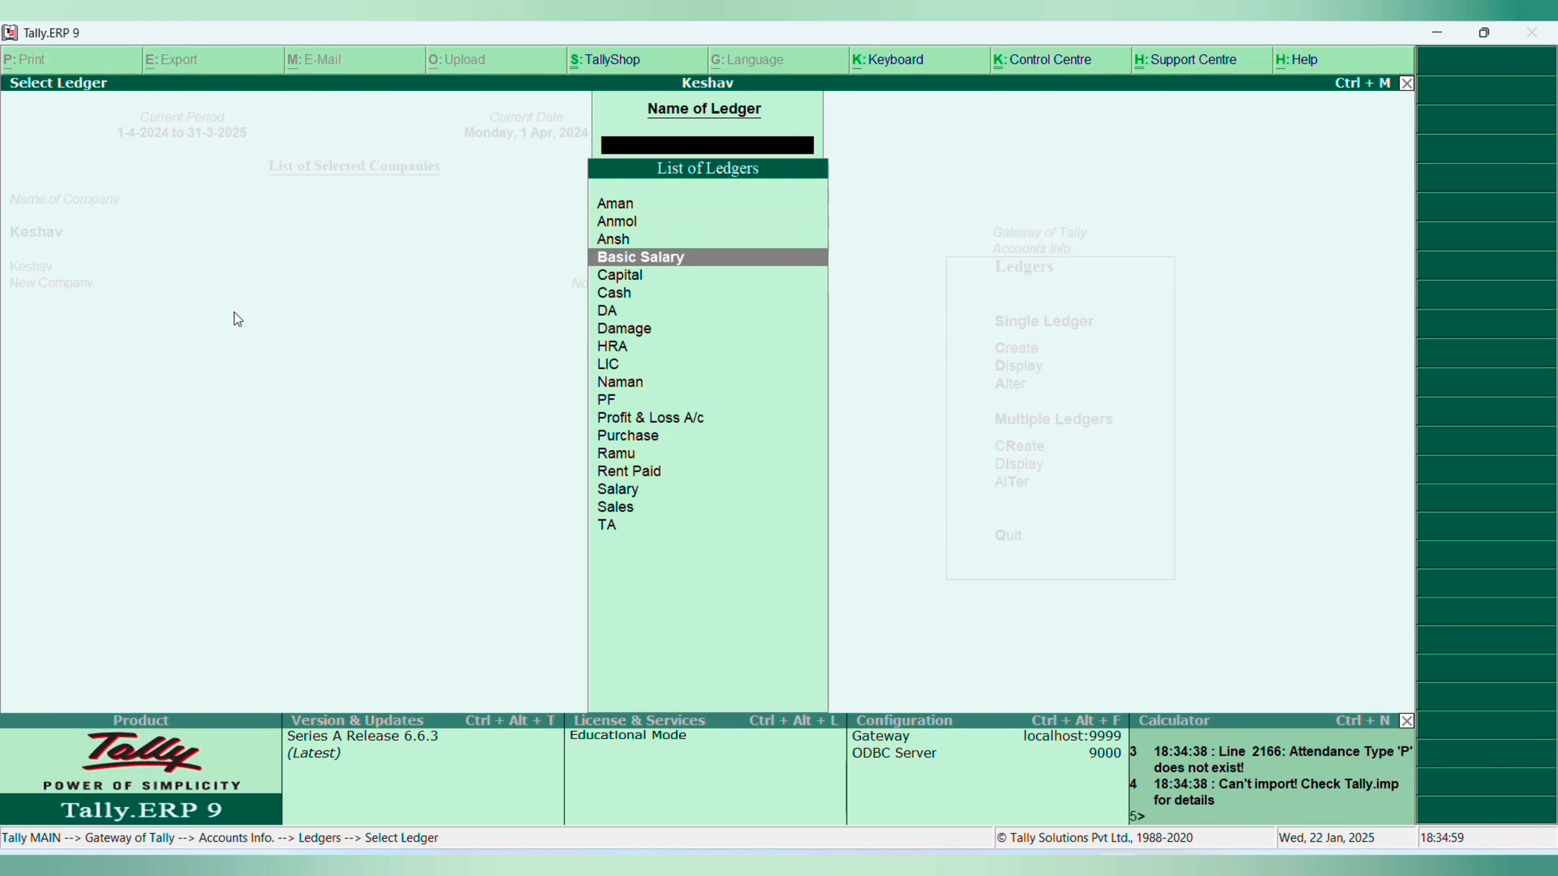
key(Down)
key(Down)
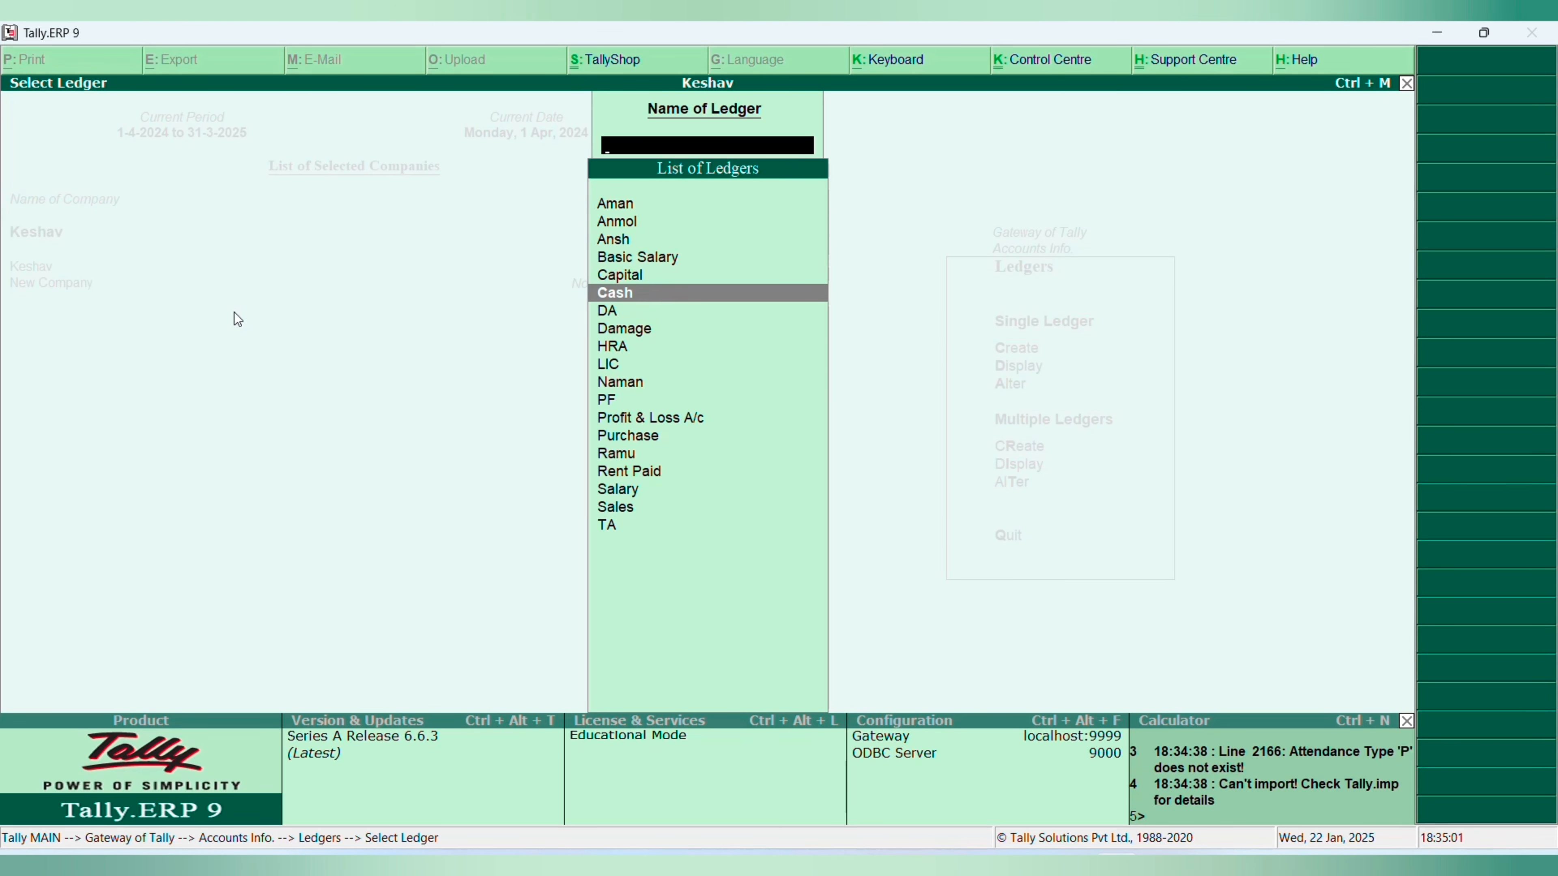
key(Up)
key(Up)
key(Down)
key(Down)
key(Down)
key(Down)
key(Down)
key(Down)
key(Down)
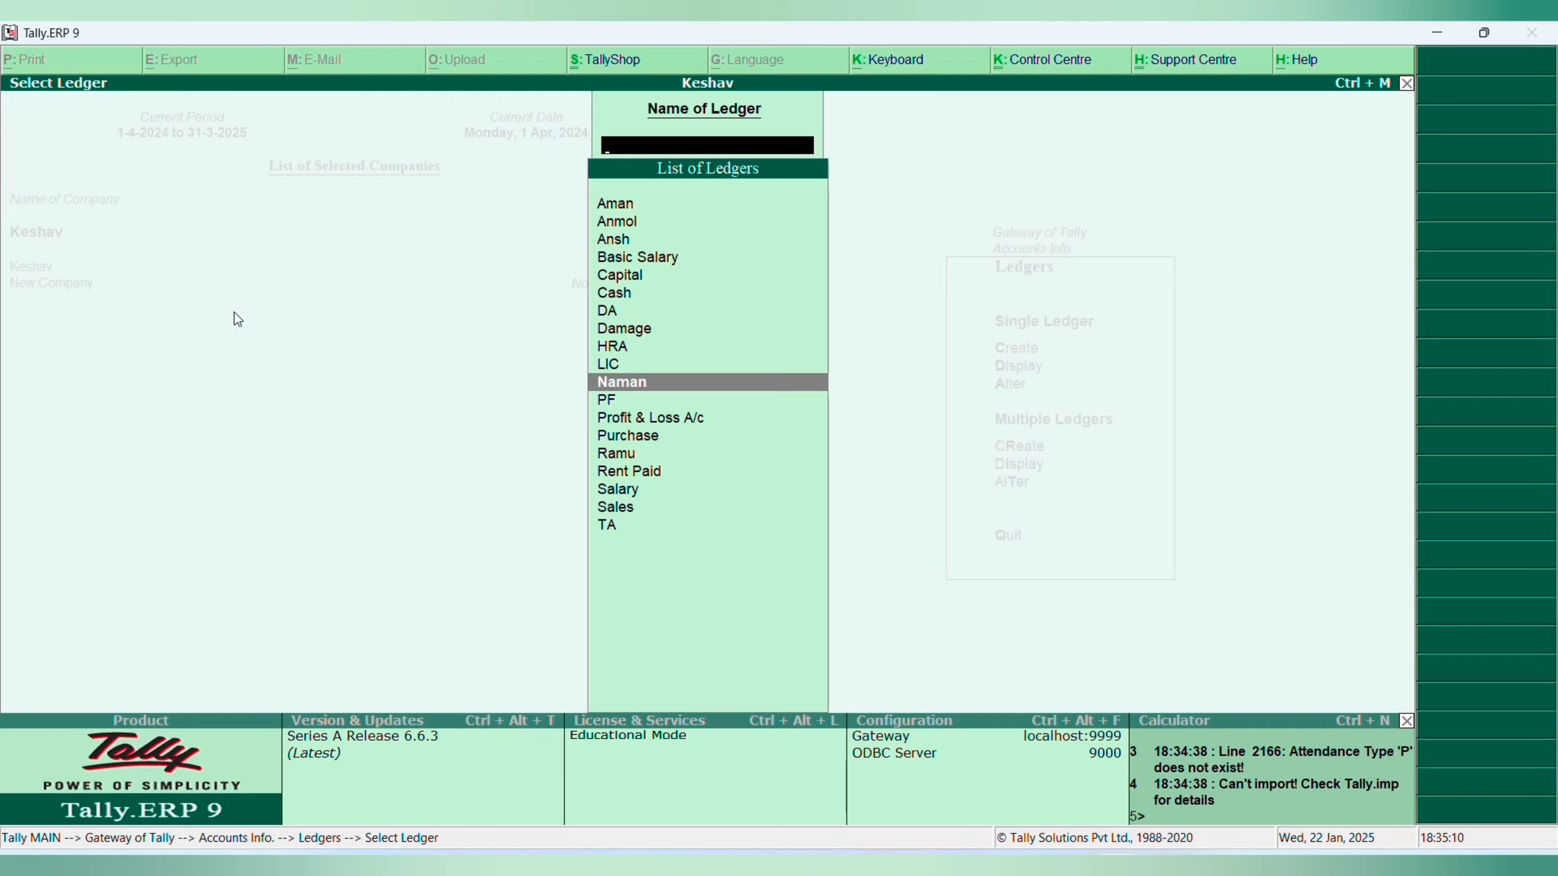
- Open the DA ledger to view its group and payroll setting, and return to the ledger list
key(Up)
key(Up)
key(Up)
key(Up)
key(Return)
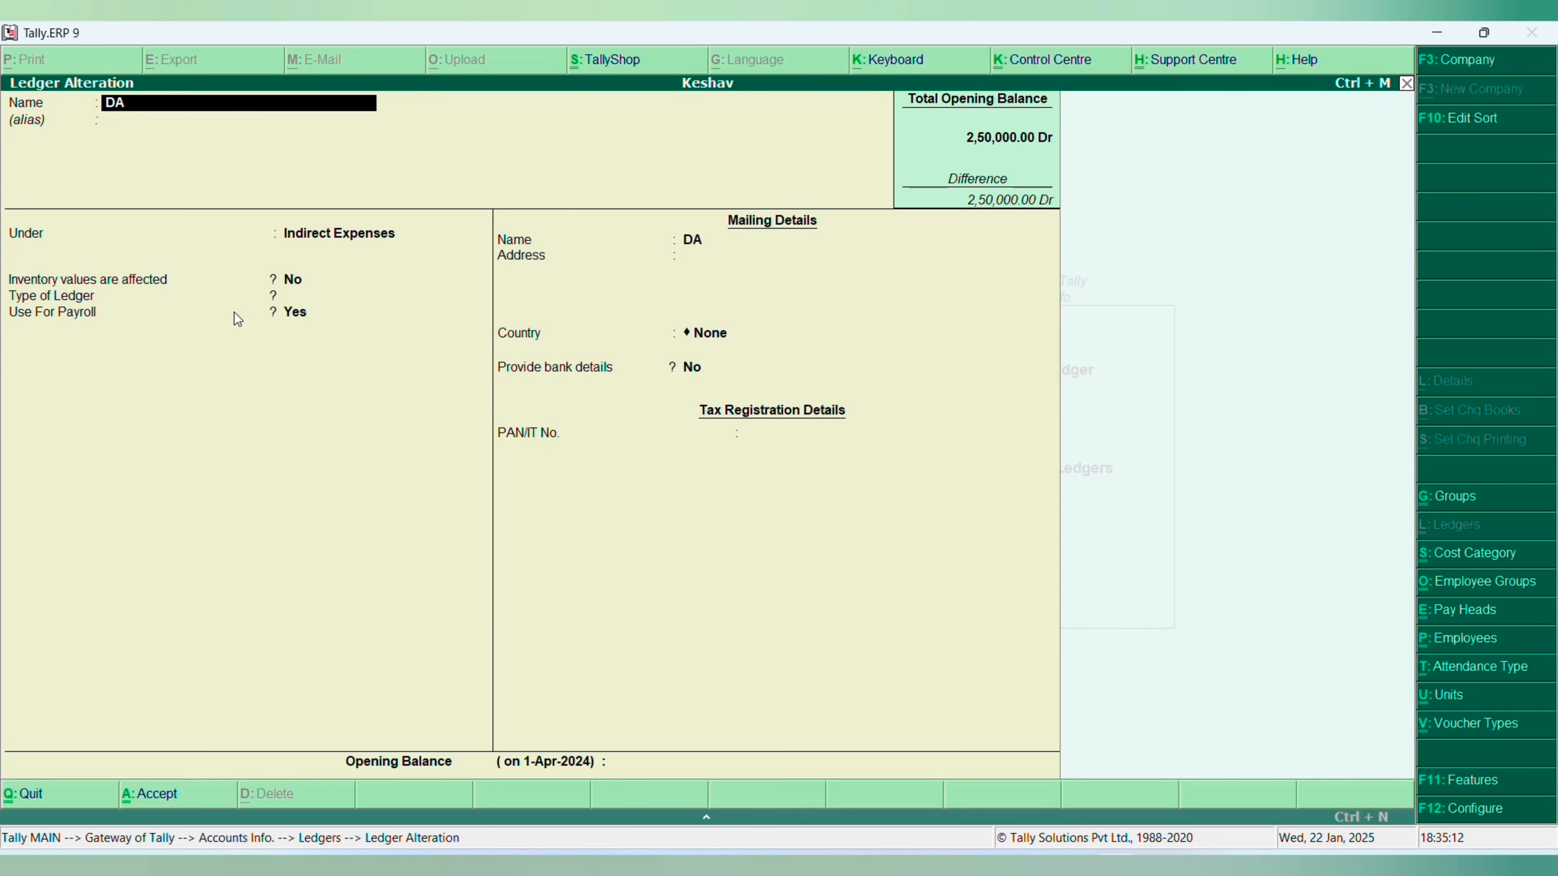
key(Escape)
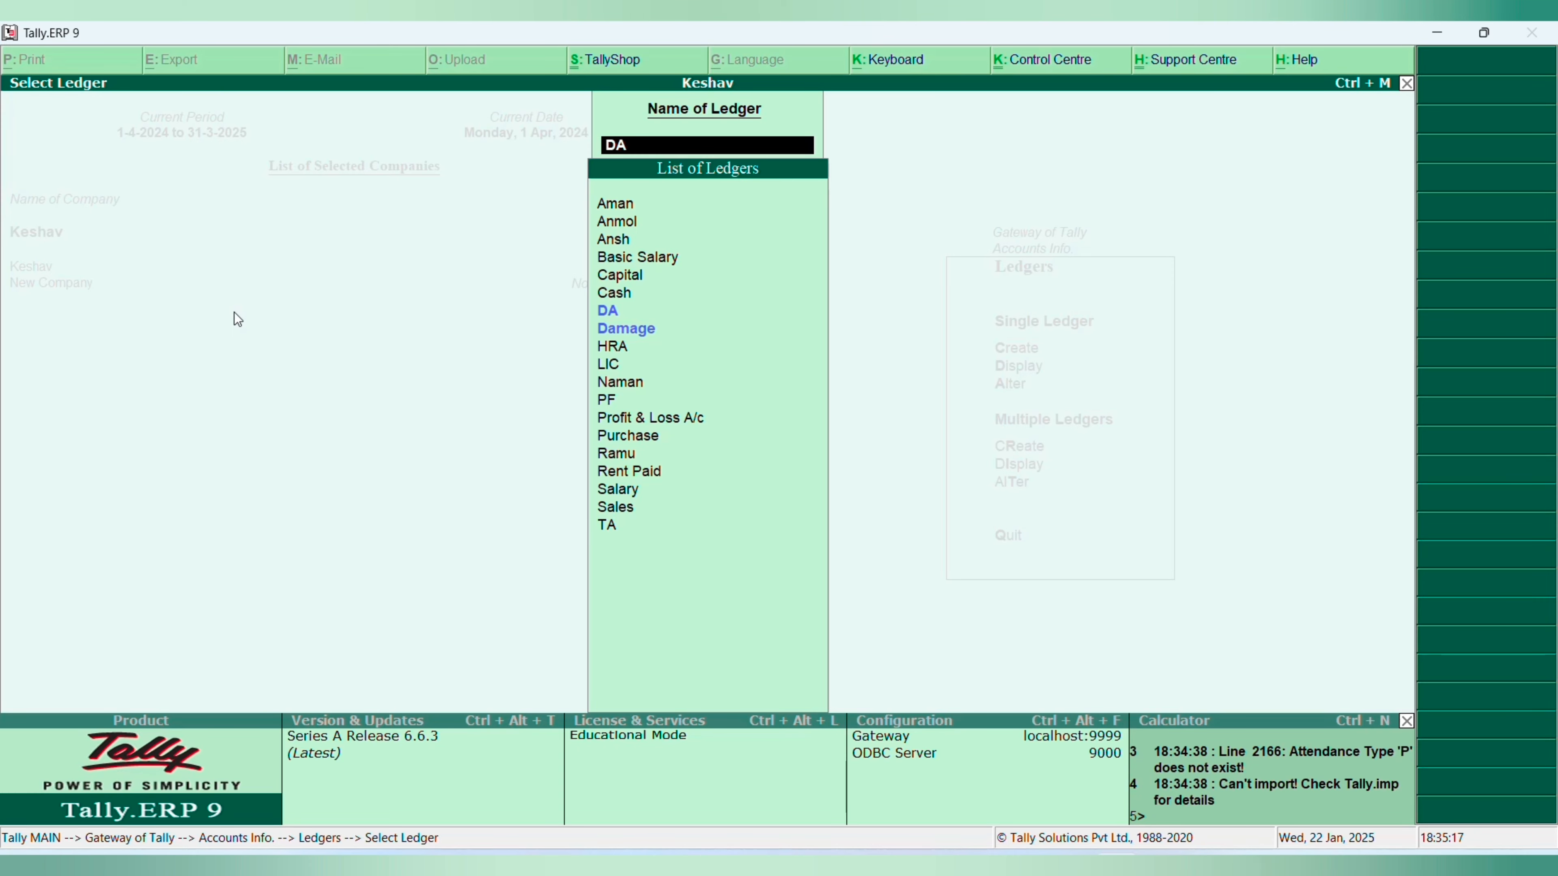
- Review the remaining ledgers in Keshav's list, from HRA down to Sales, and return to the Gateway of Tally
key(Down)
key(Down)
key(Down)
key(Down)
key(Down)
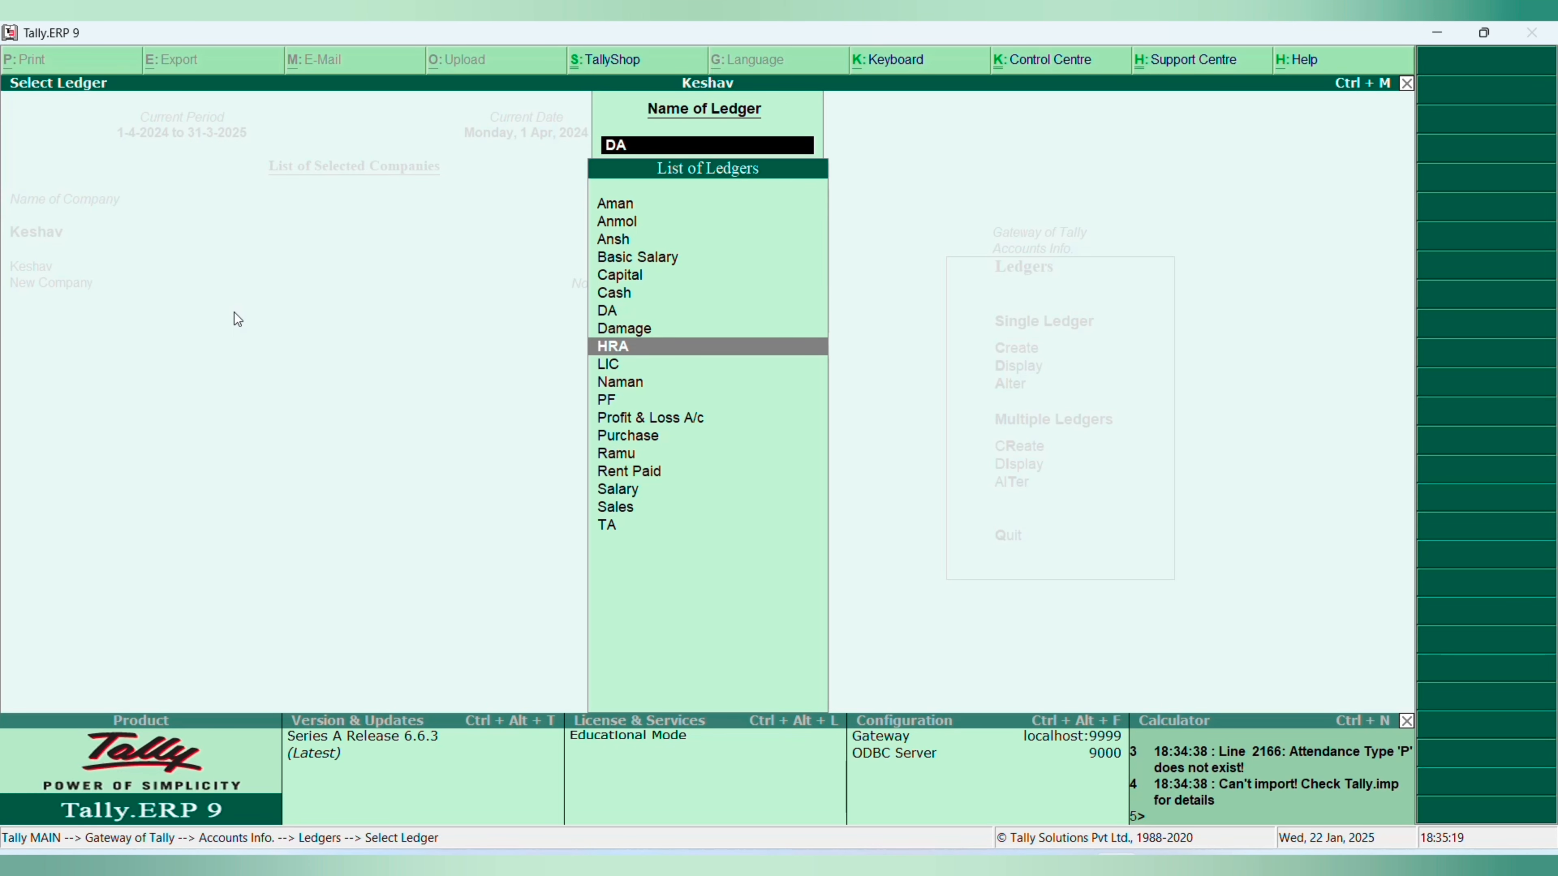
key(Down)
key(Down)
key(Down)
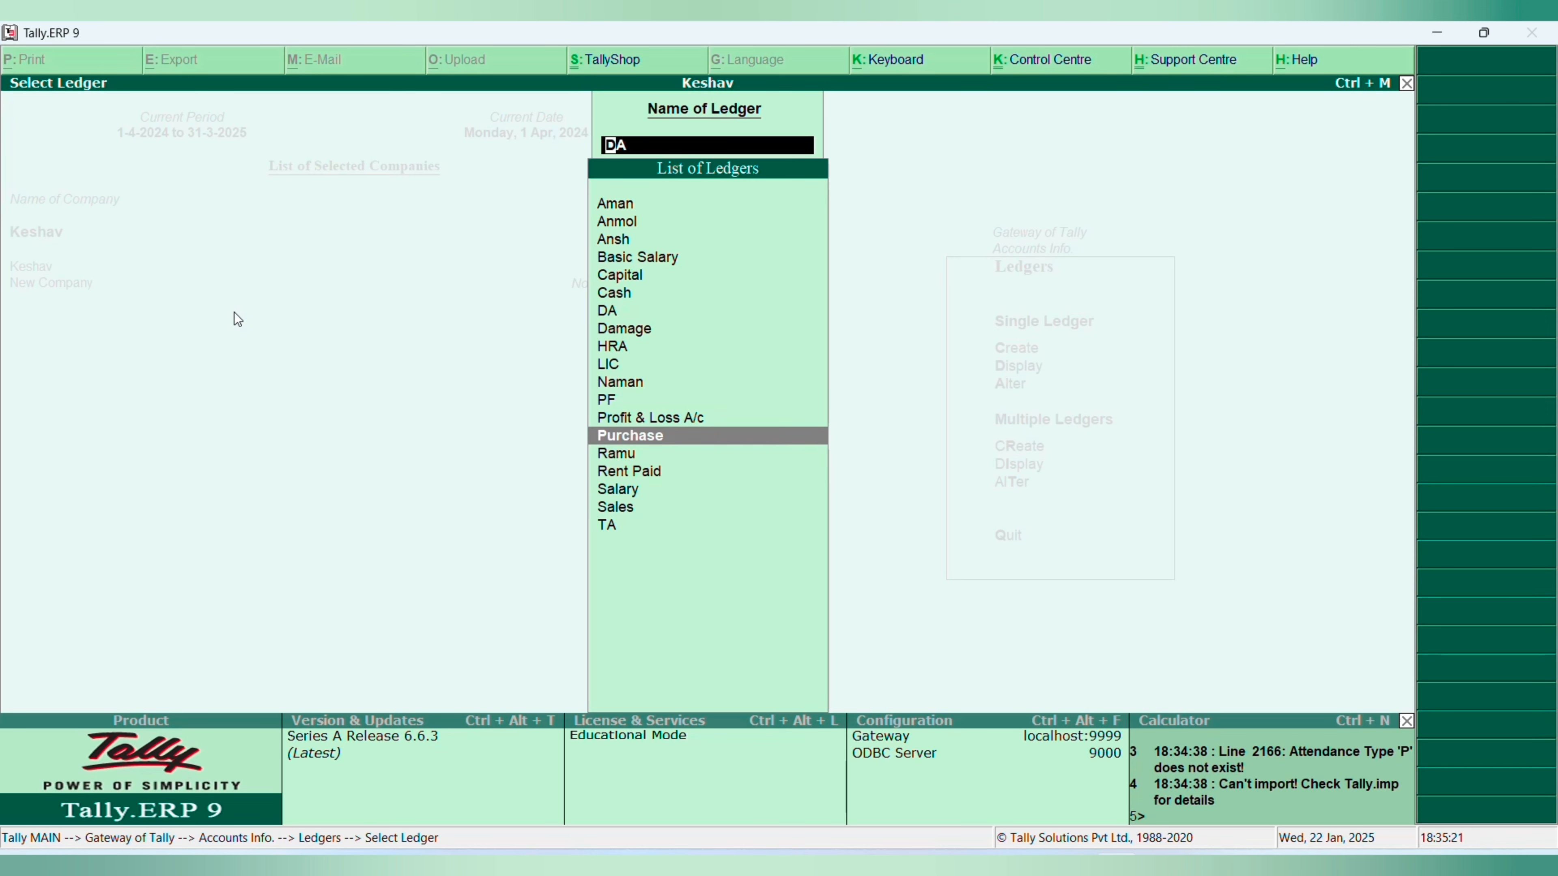
key(Down)
key(Down)
key(Down)
key(Down)
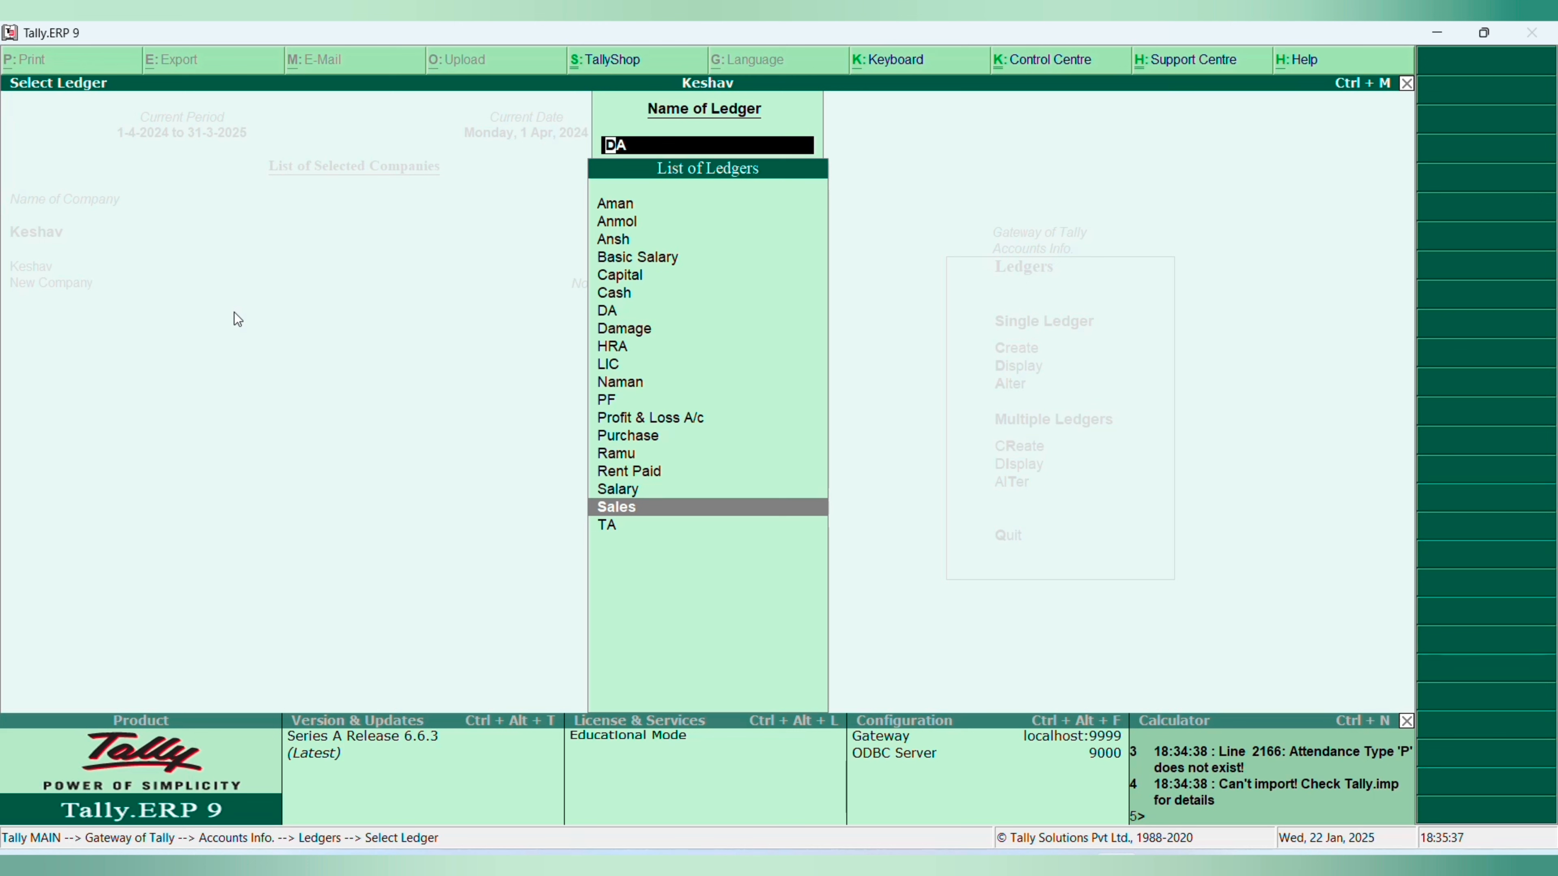
key(Up)
key(Up)
key(Up)
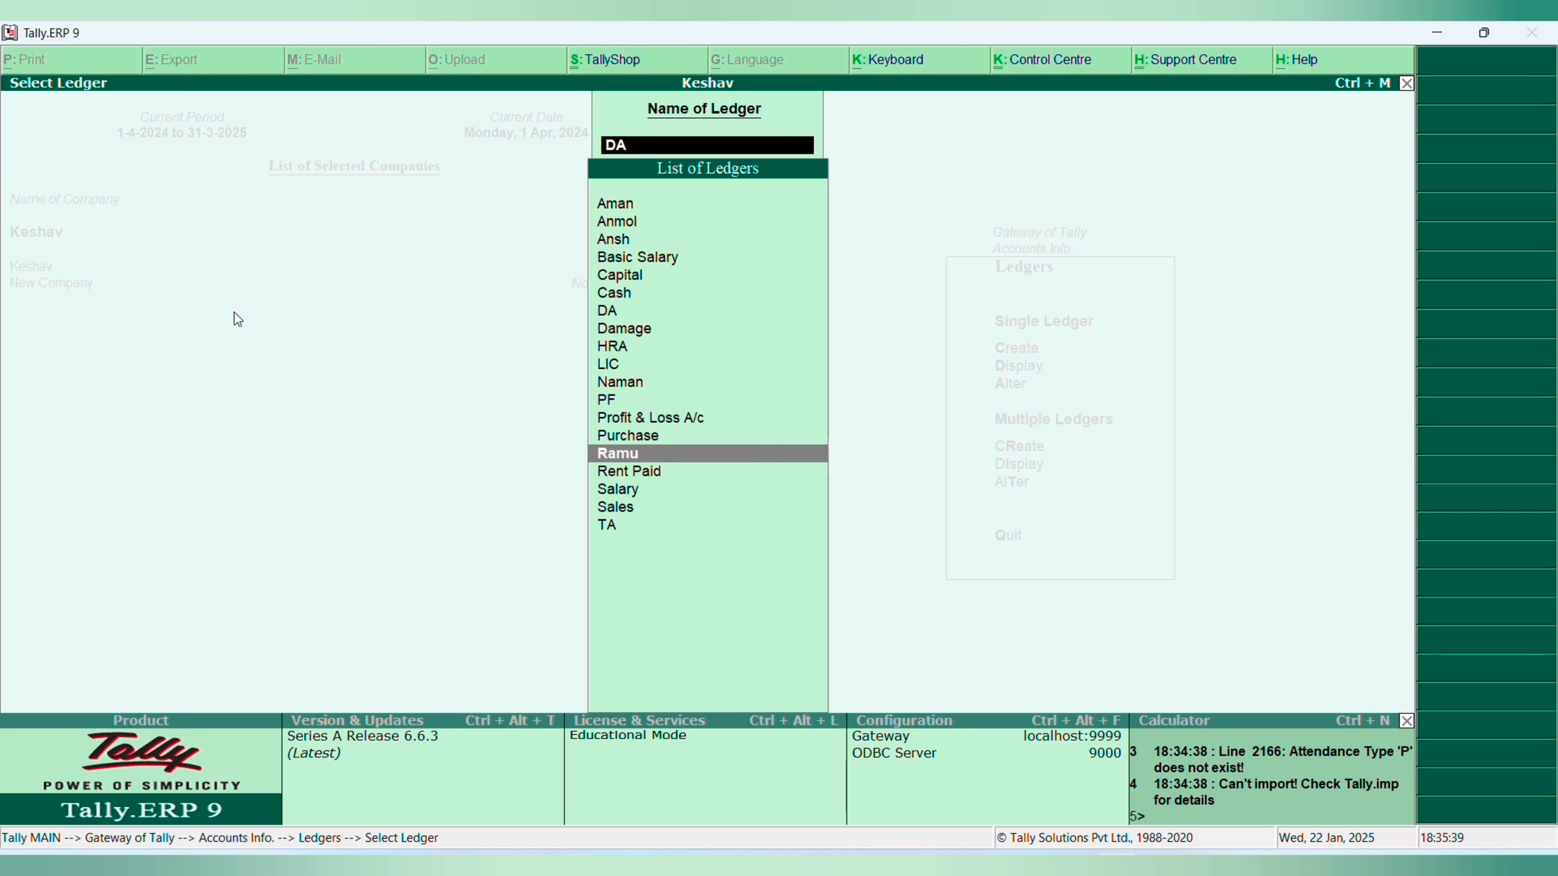
key(Up)
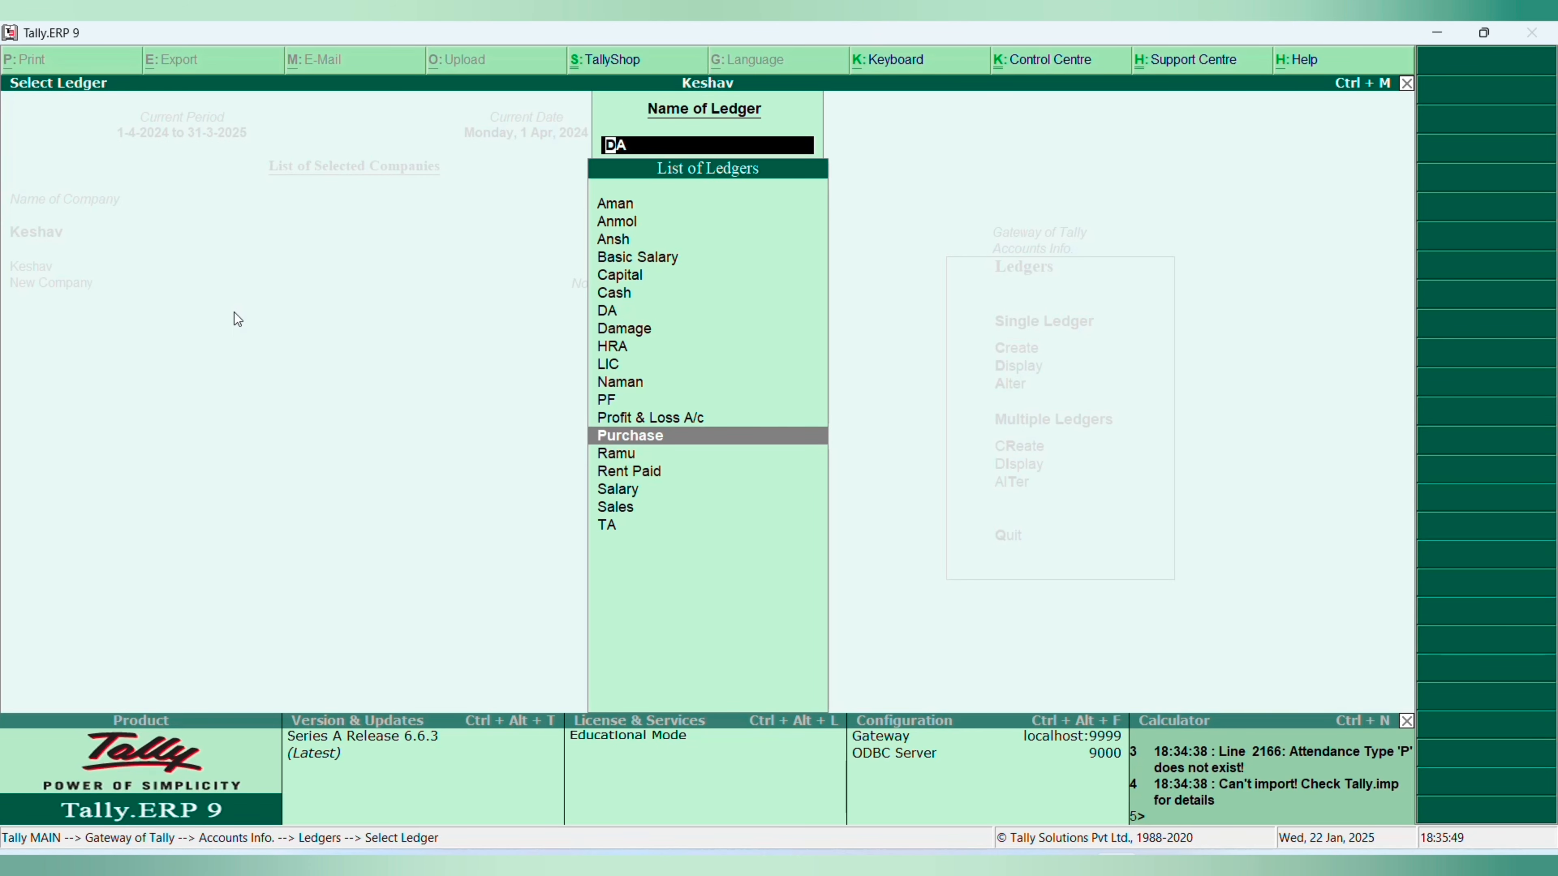
key(Escape)
key(Escape)
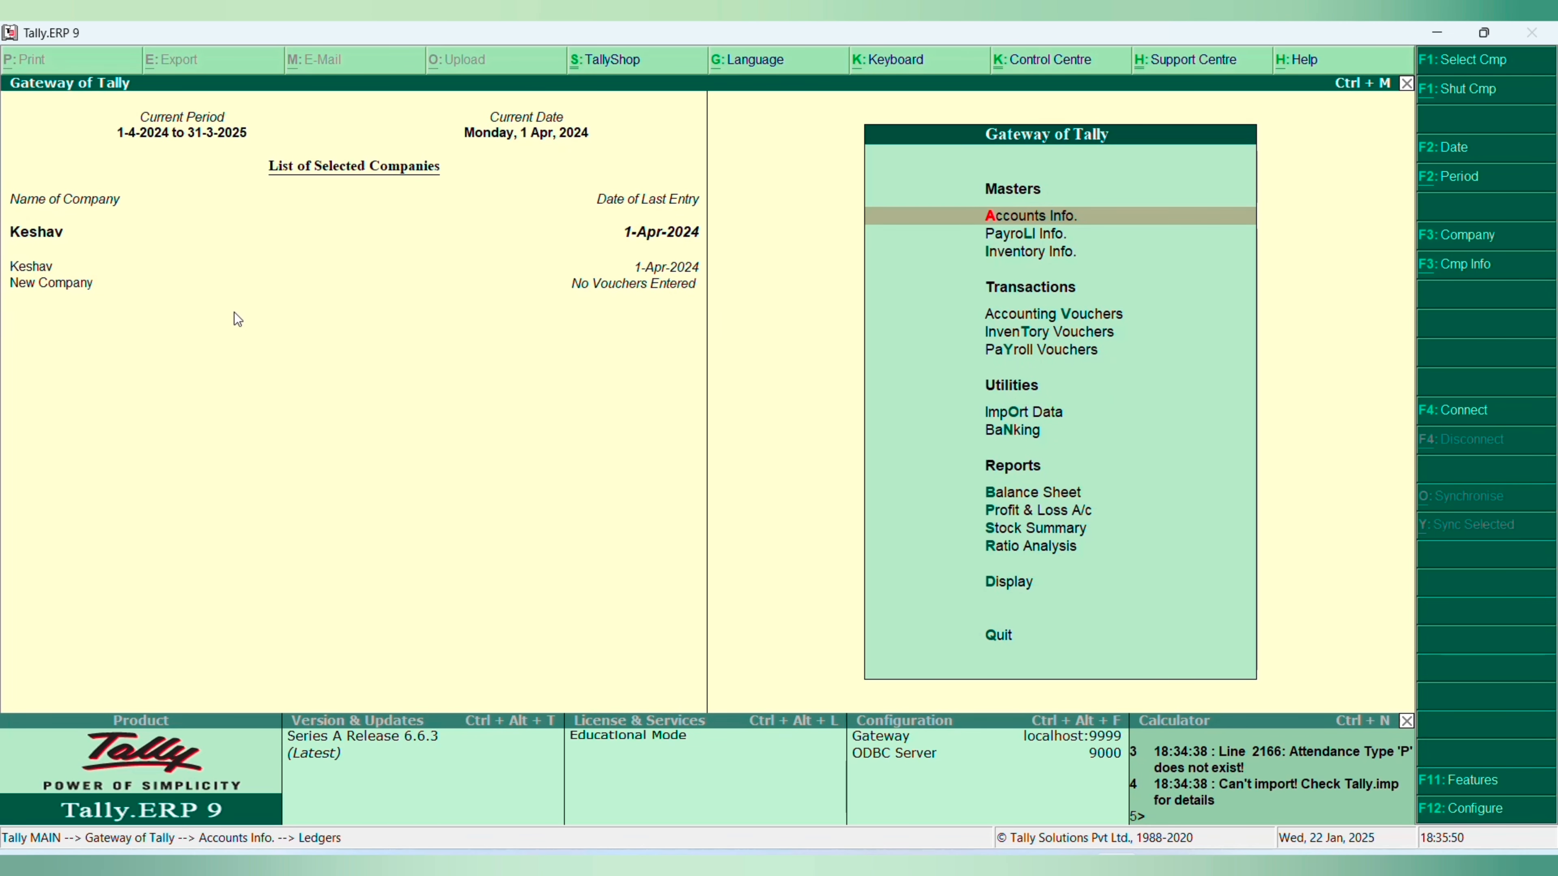
key(d)
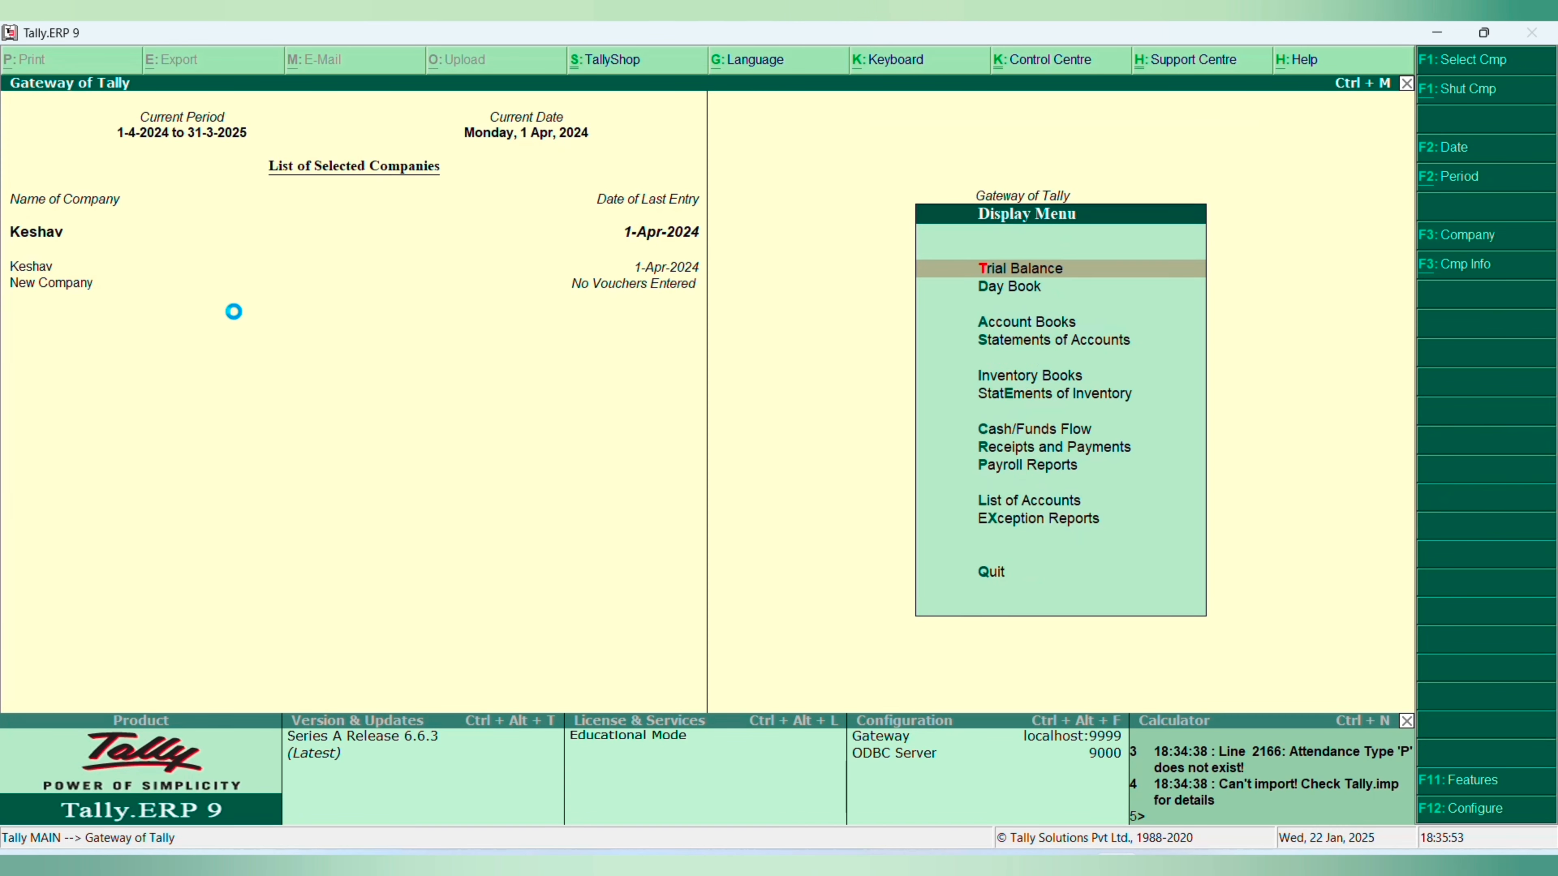
key(y)
key(Escape)
key(Escape)
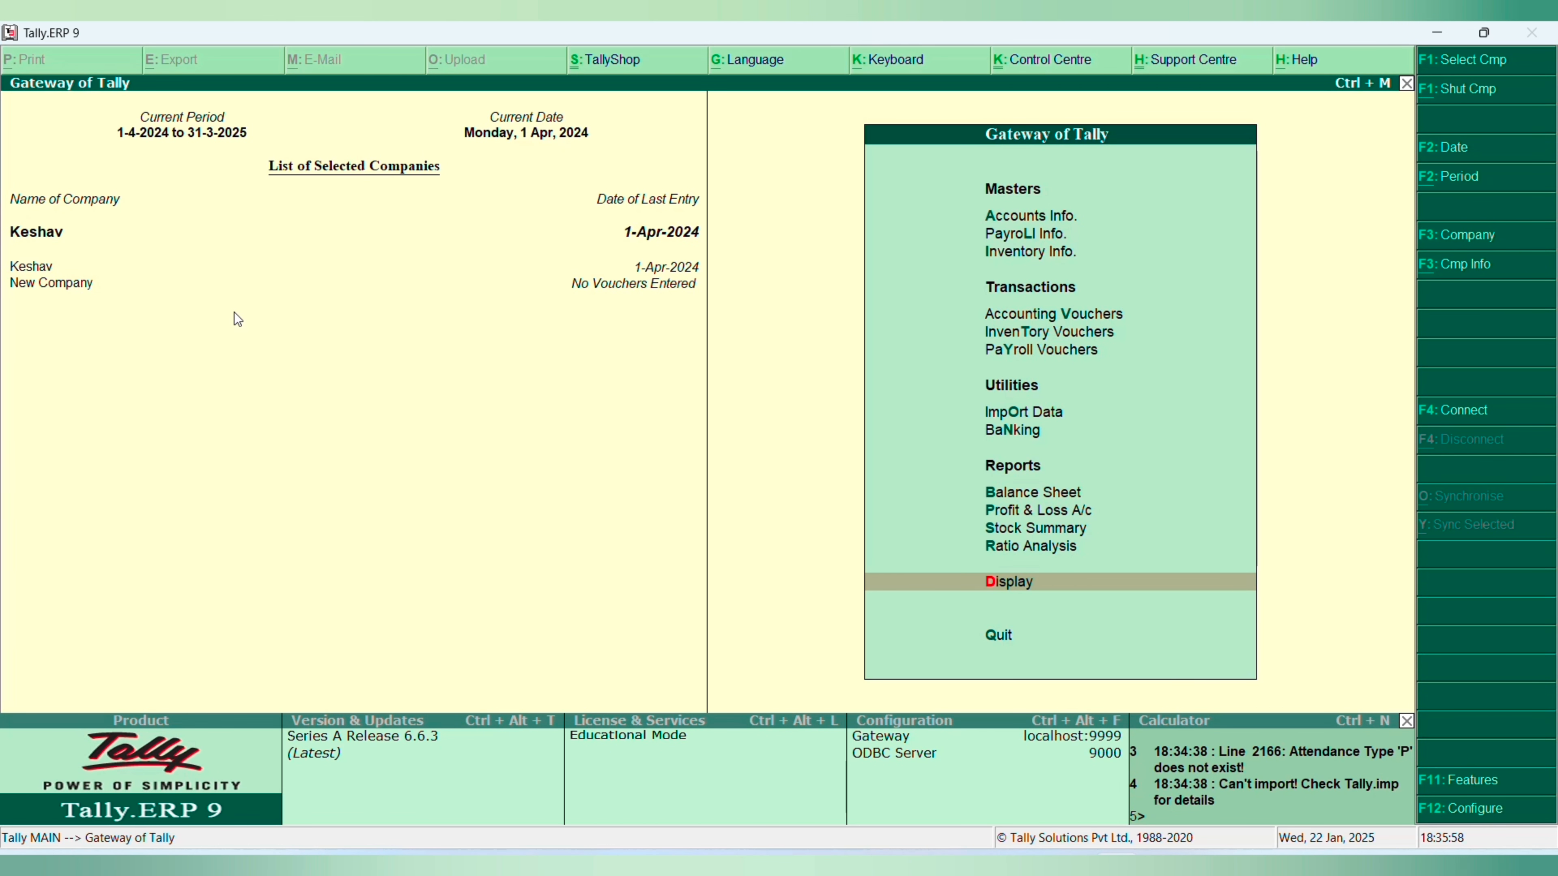
- Display the List of Accounts for Keshav
key(d)
key(Down)
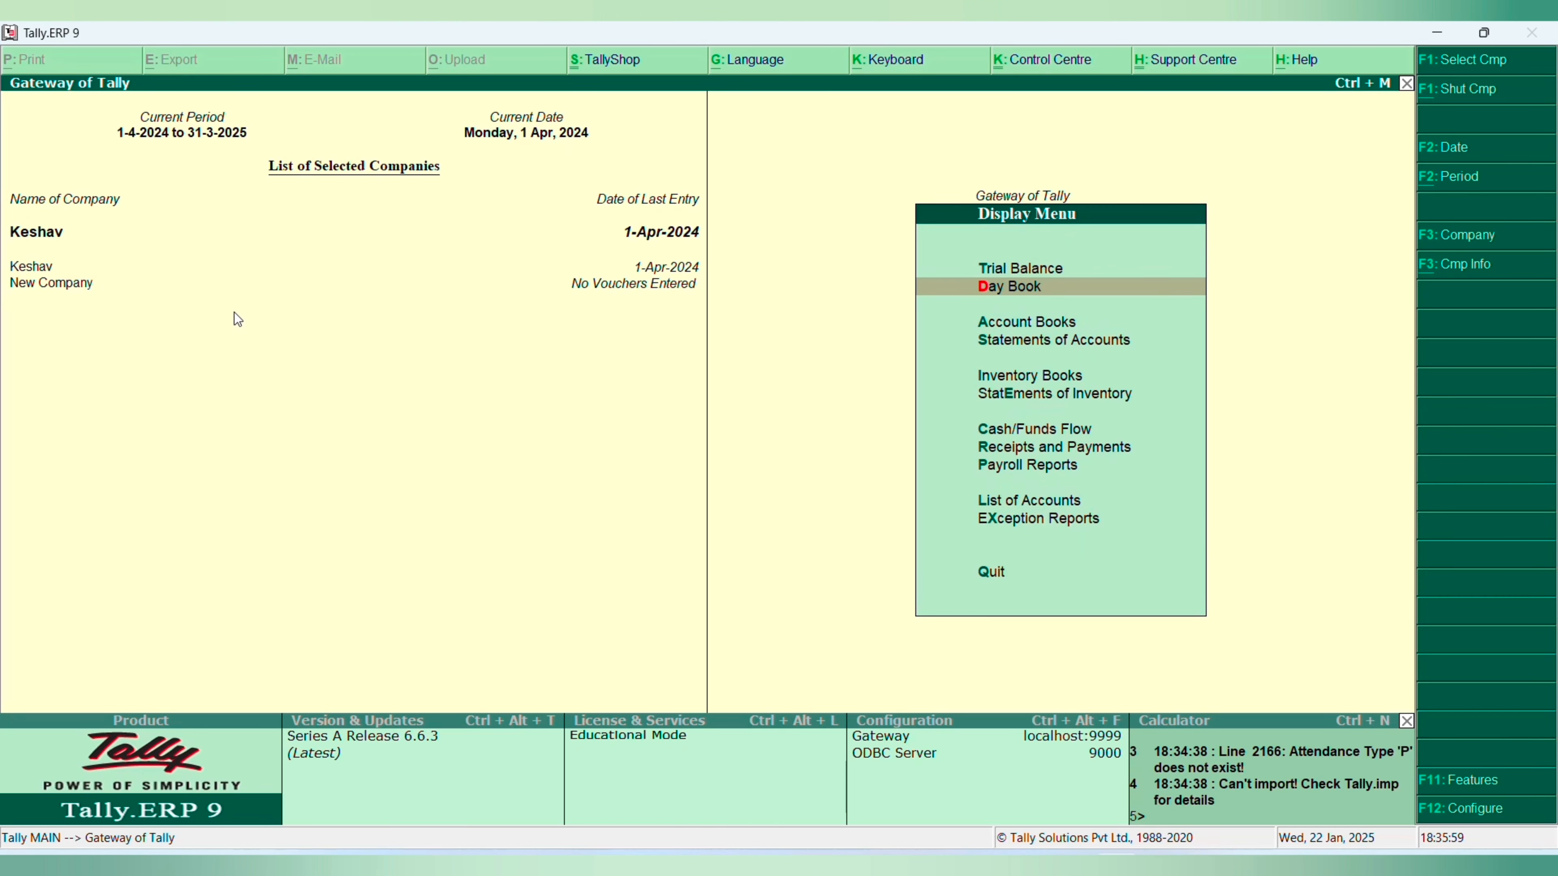
key(e)
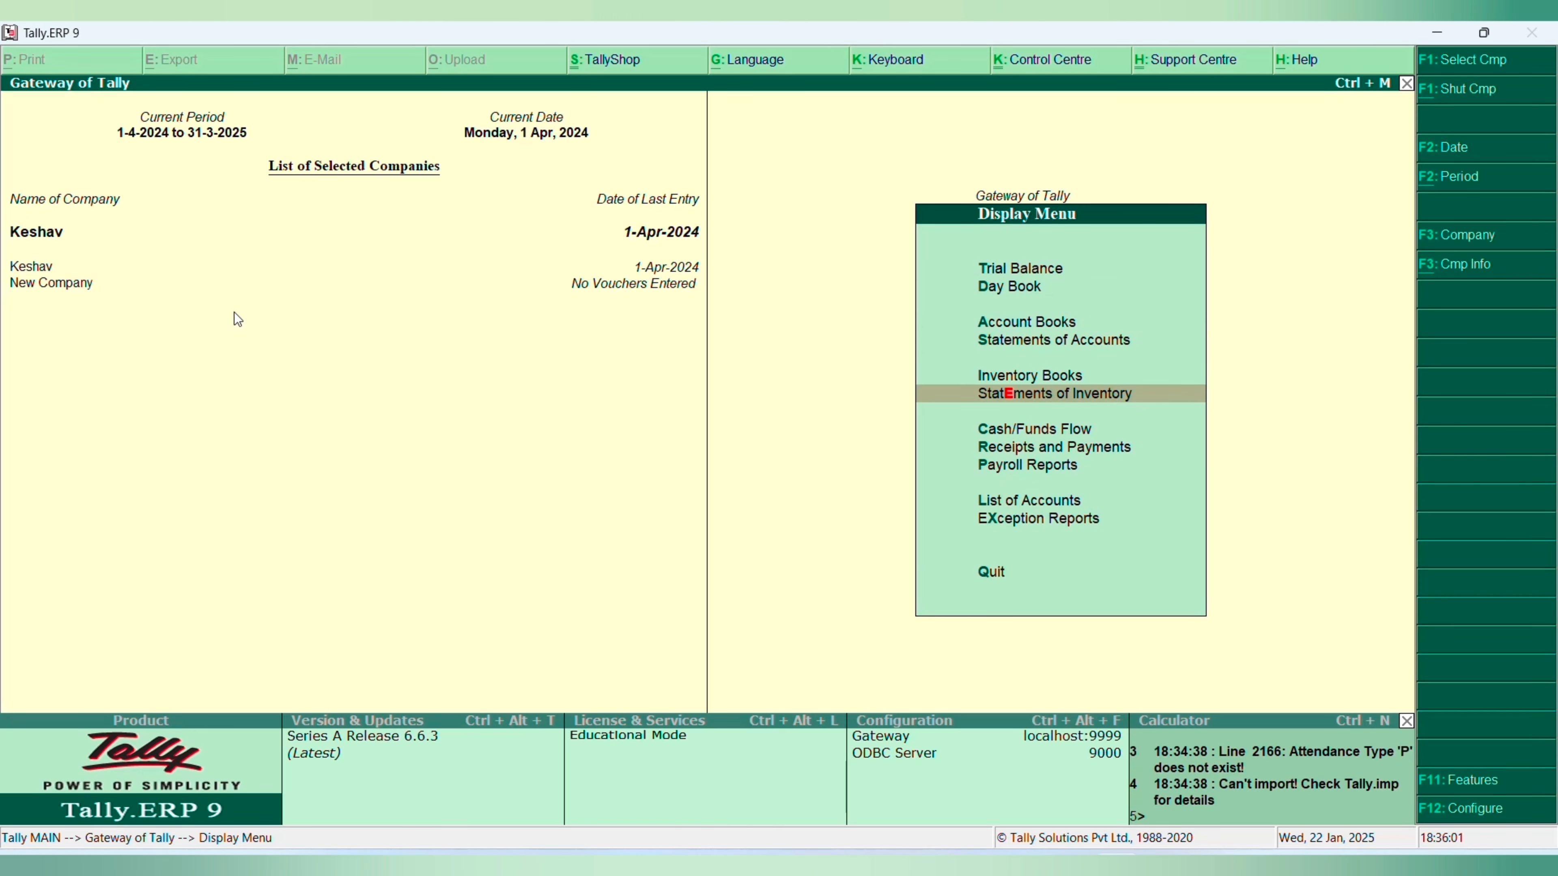
key(Down)
key(Down)
key(Down)
key(Down)
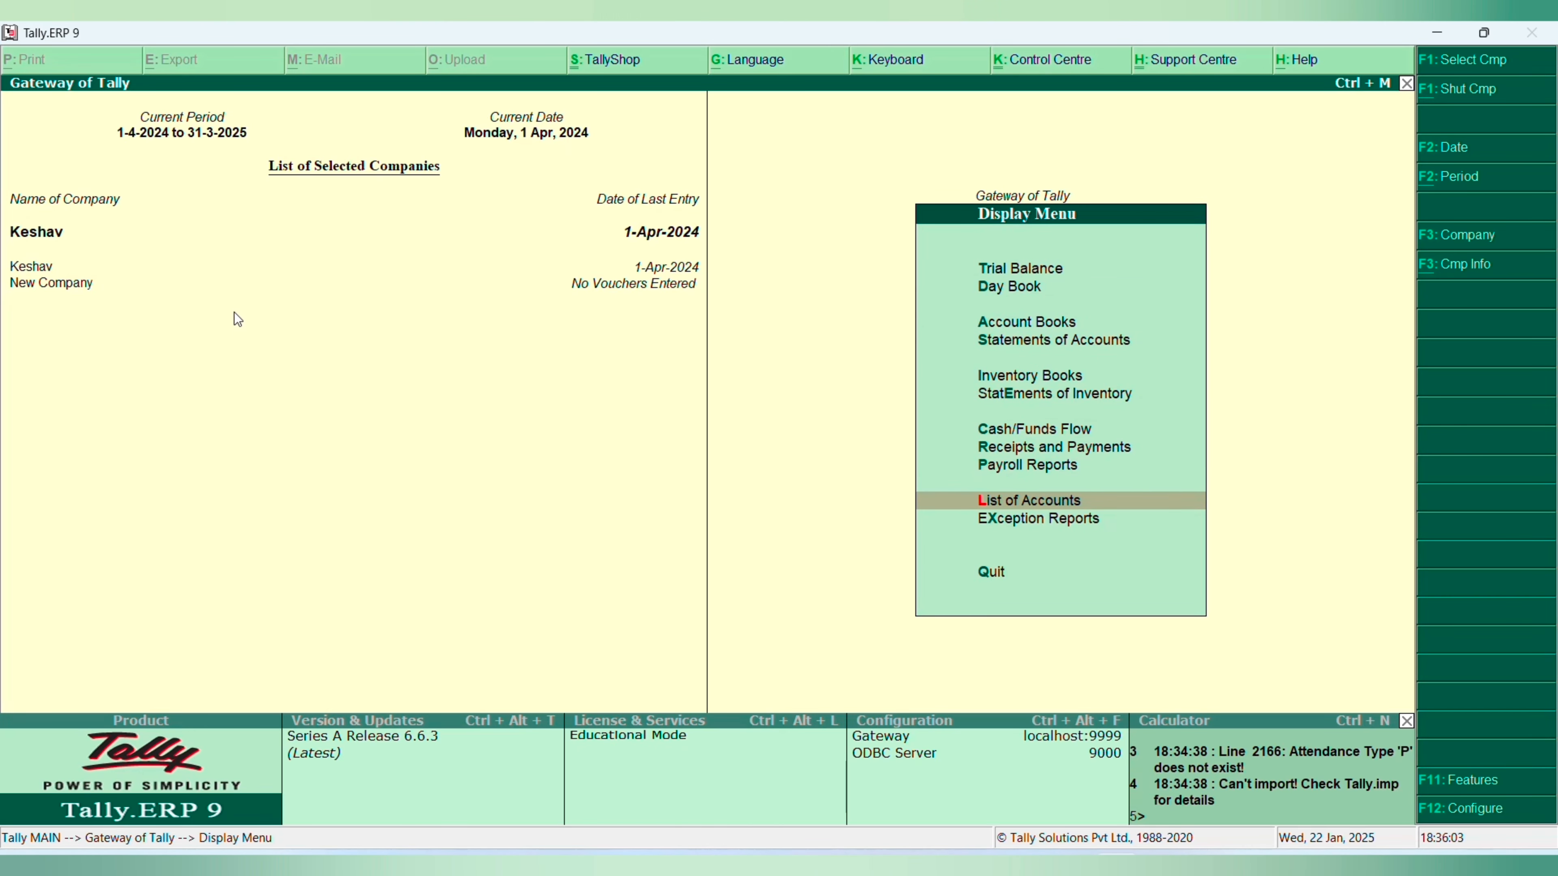
key(Return)
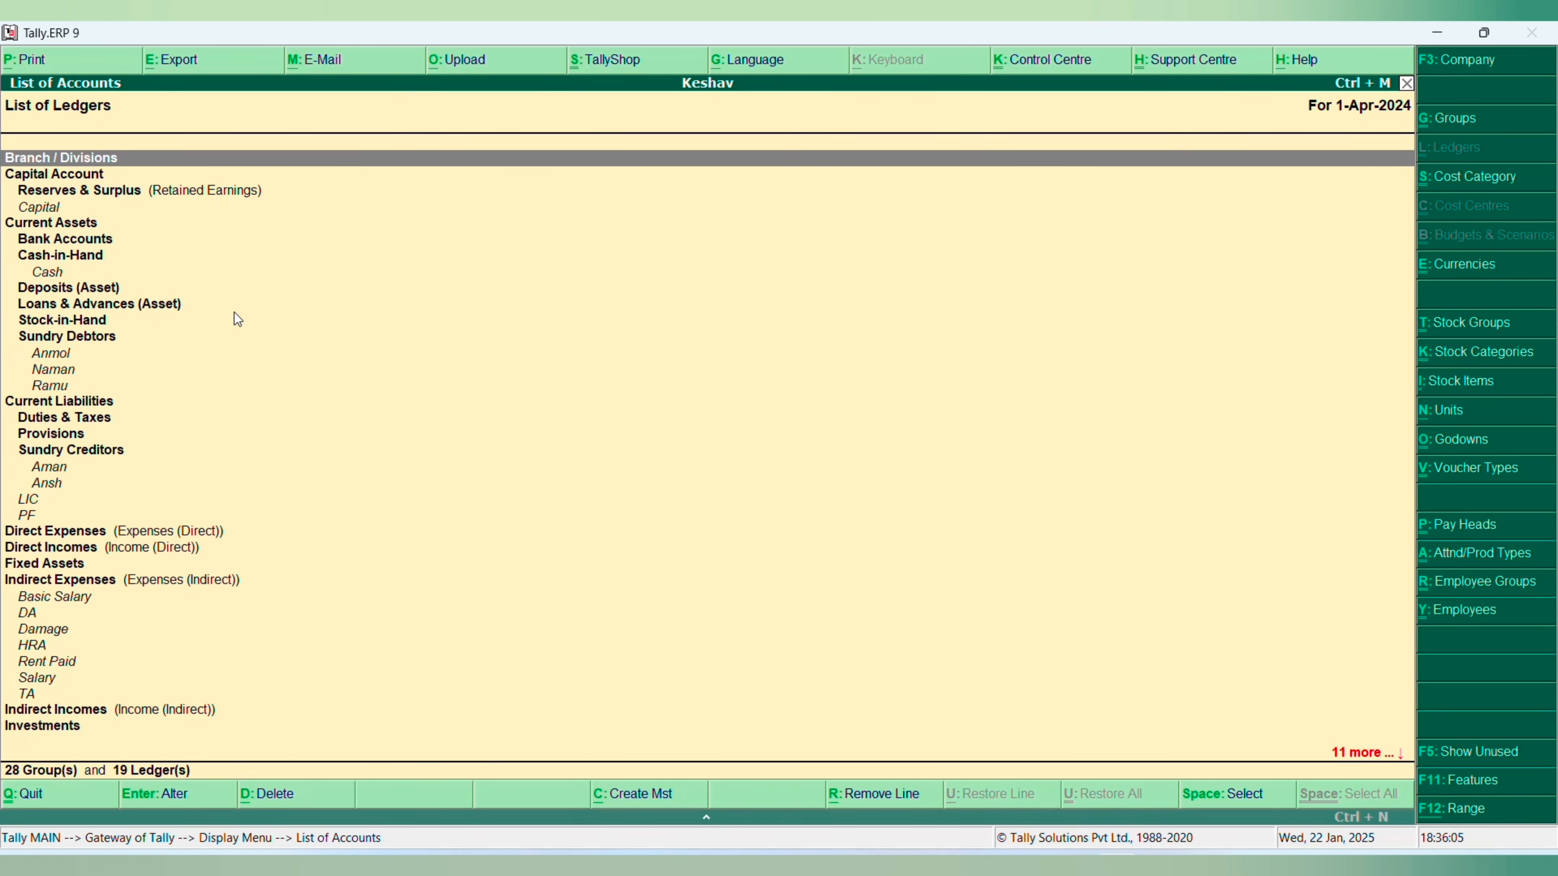
- Start exporting the list of ledgers and change the export format to Excel (Spreadsheet)
key(alt+e)
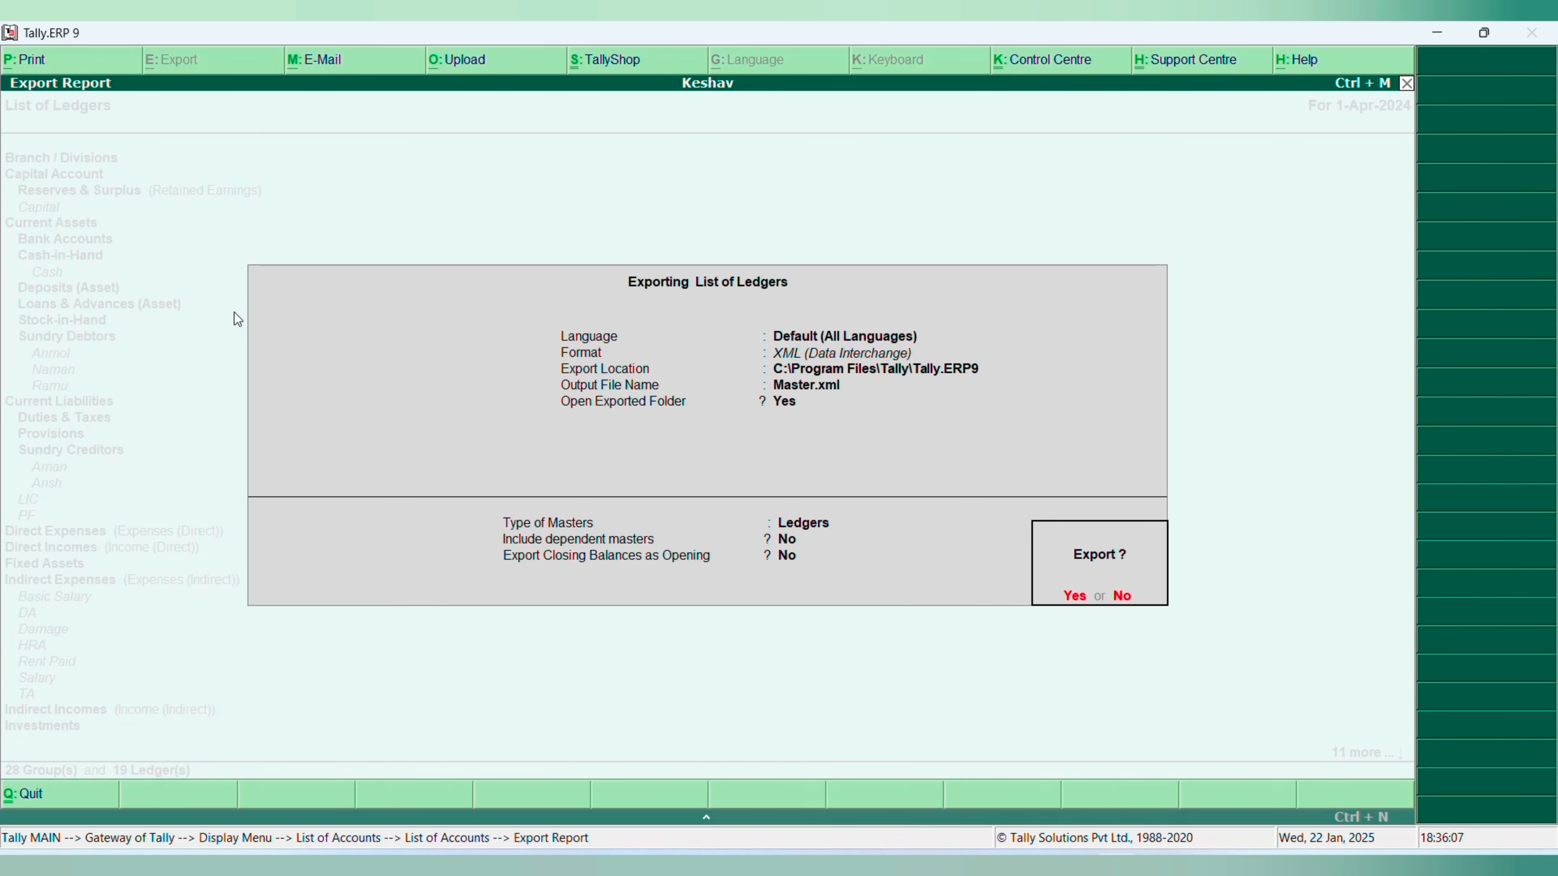
key(n)
key(Return)
key(Up)
key(Up)
key(Up)
key(Up)
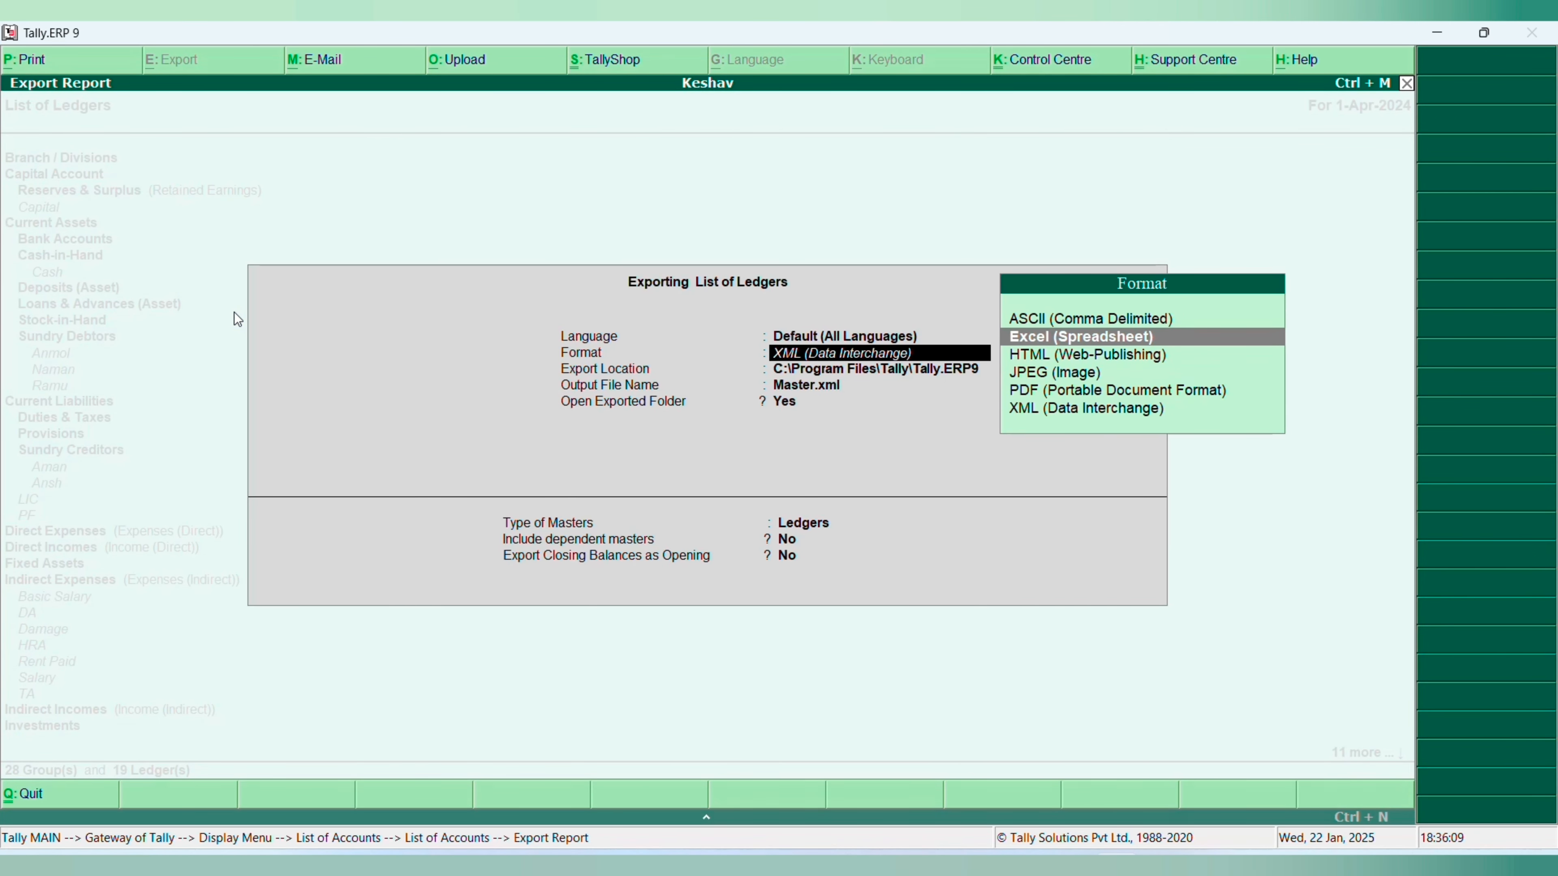
key(Return)
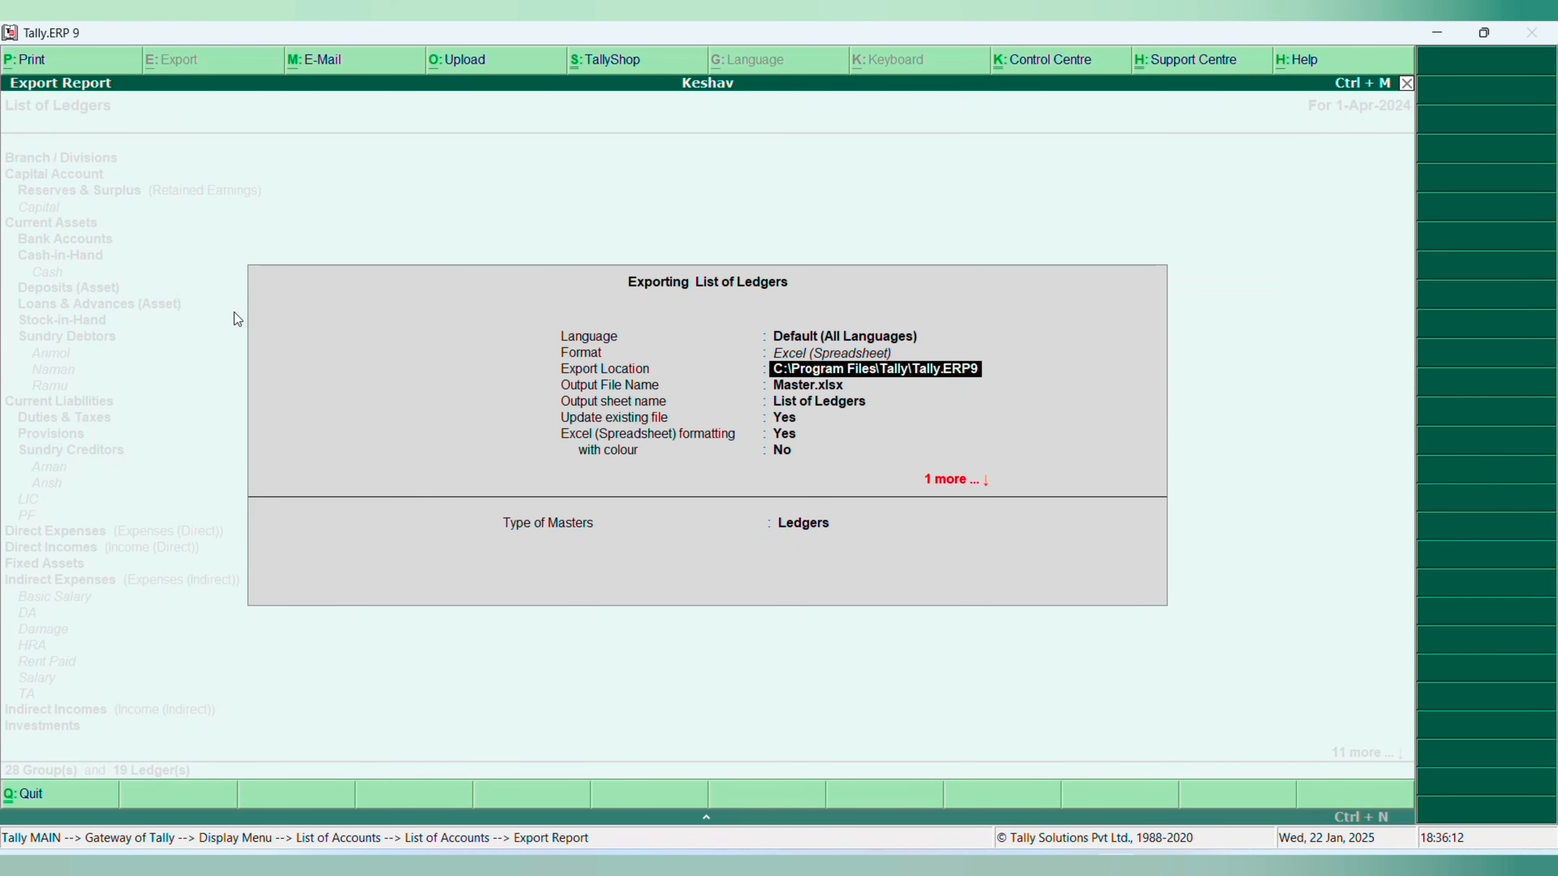
- Export the Ledgers masters to Master.xlsx with Excel formatting but no colour, and look through the ledger list in the opened Excel workbook
key(Return)
key(Return)
key(Return)
key(Return)
key(Return)
key(Return)
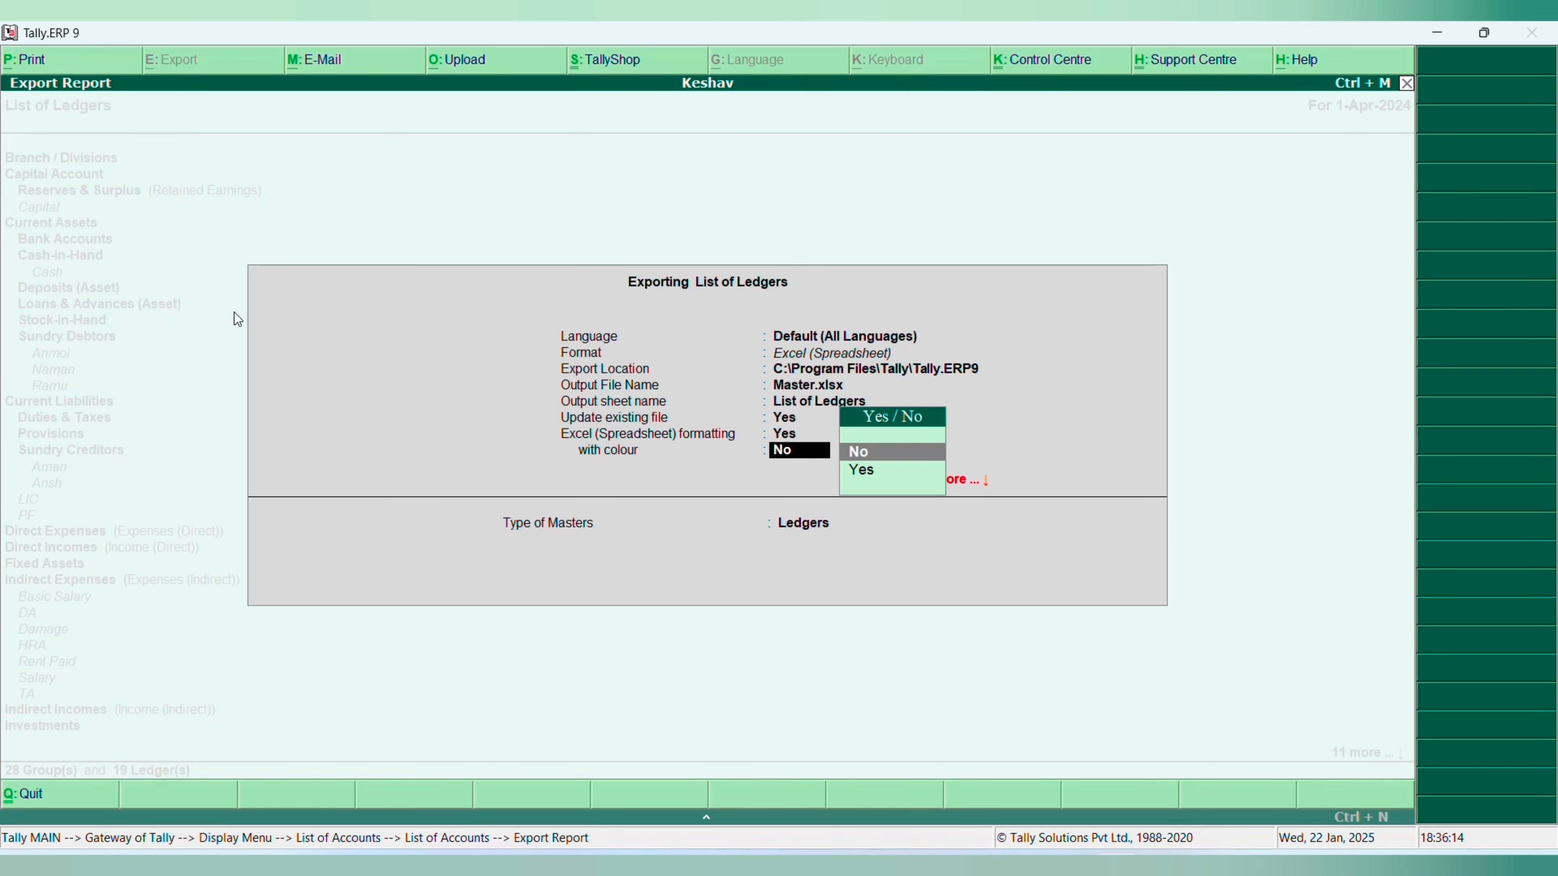
key(Return)
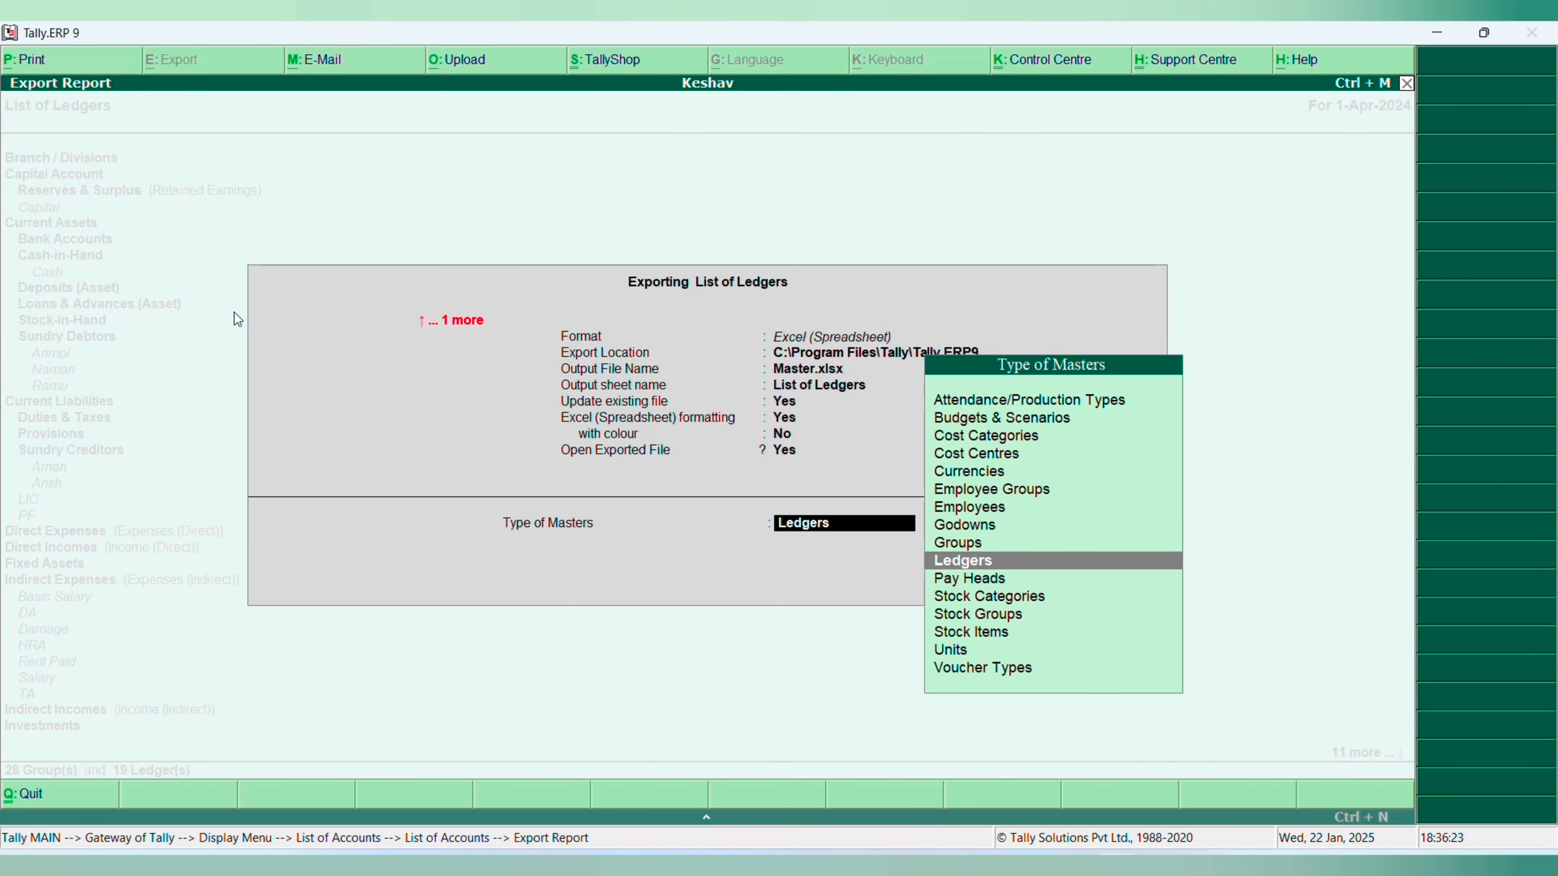
key(Return)
key(Return)
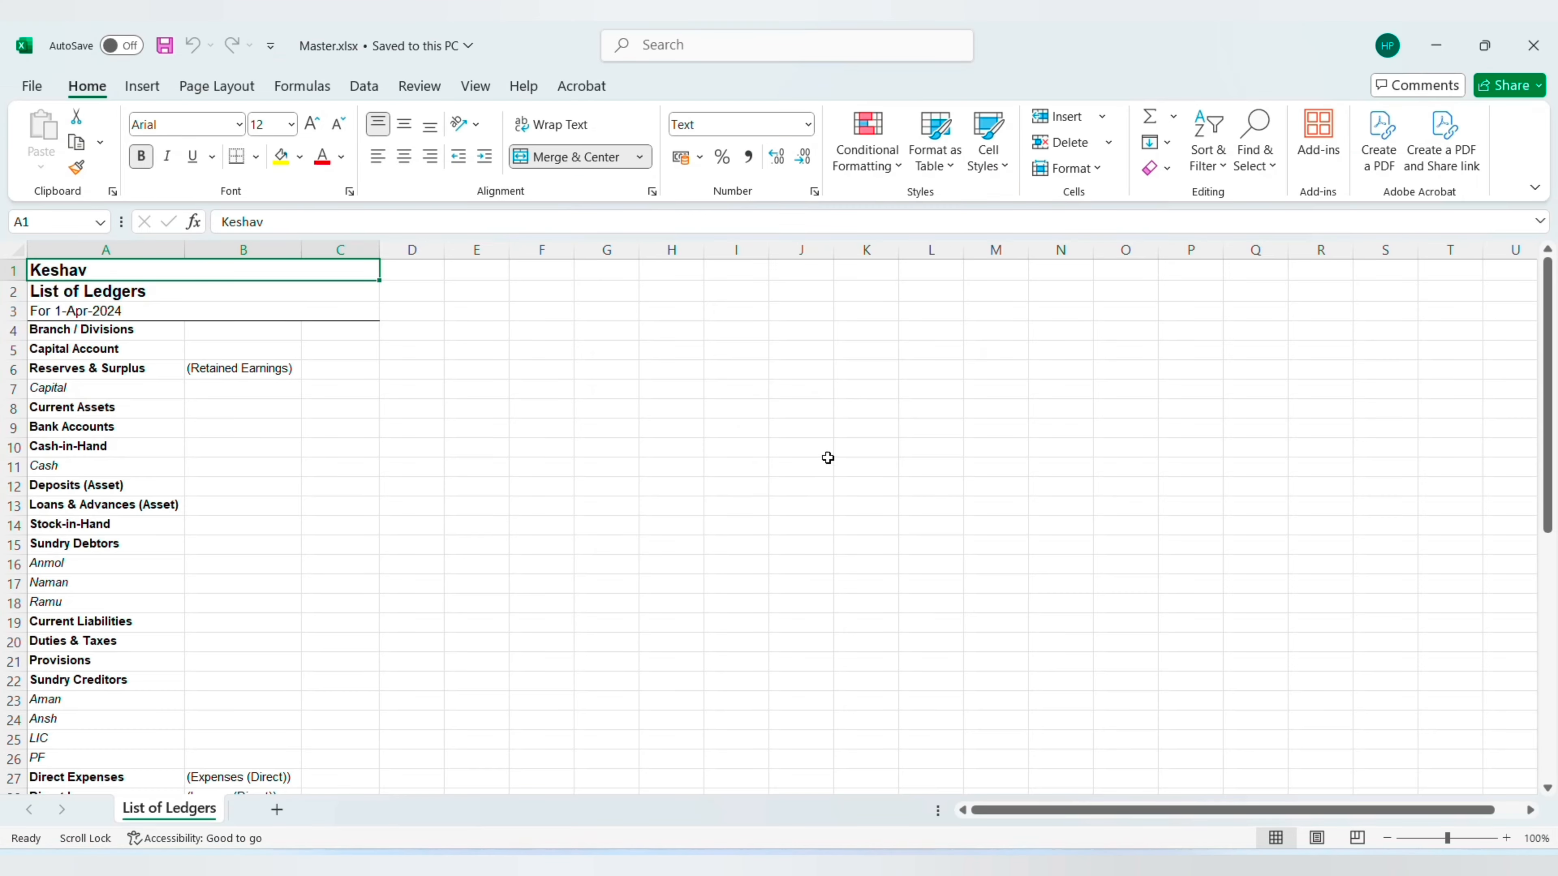
scroll(173, 515, down, 4)
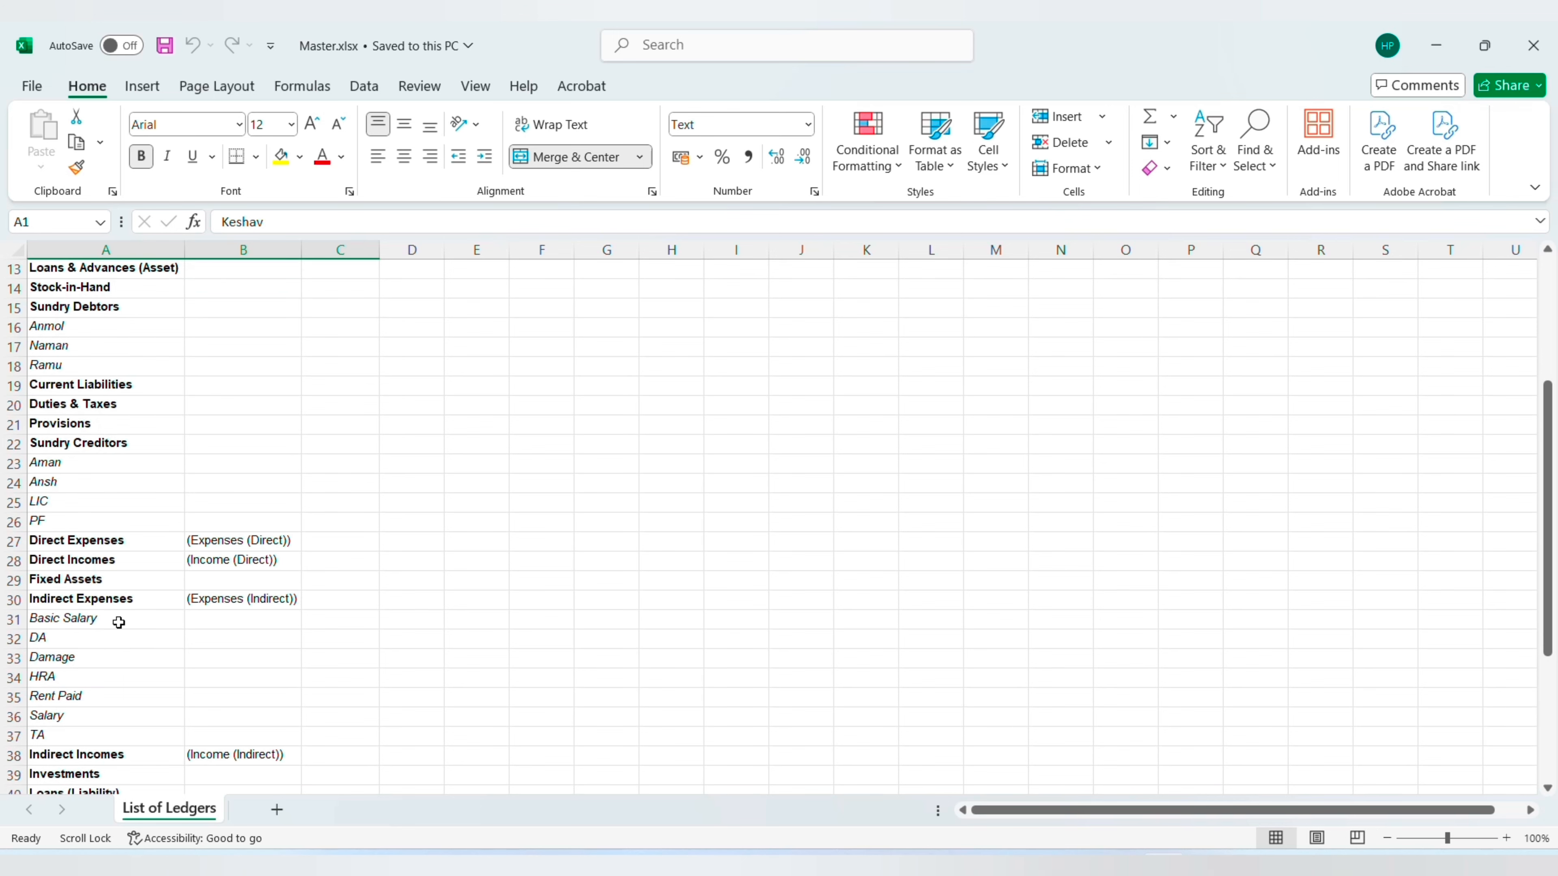
- Look through the rest of the exported ledger list down to its totals row, and close the Master.xlsx workbook
scroll(201, 508, down, 7)
click(176, 553)
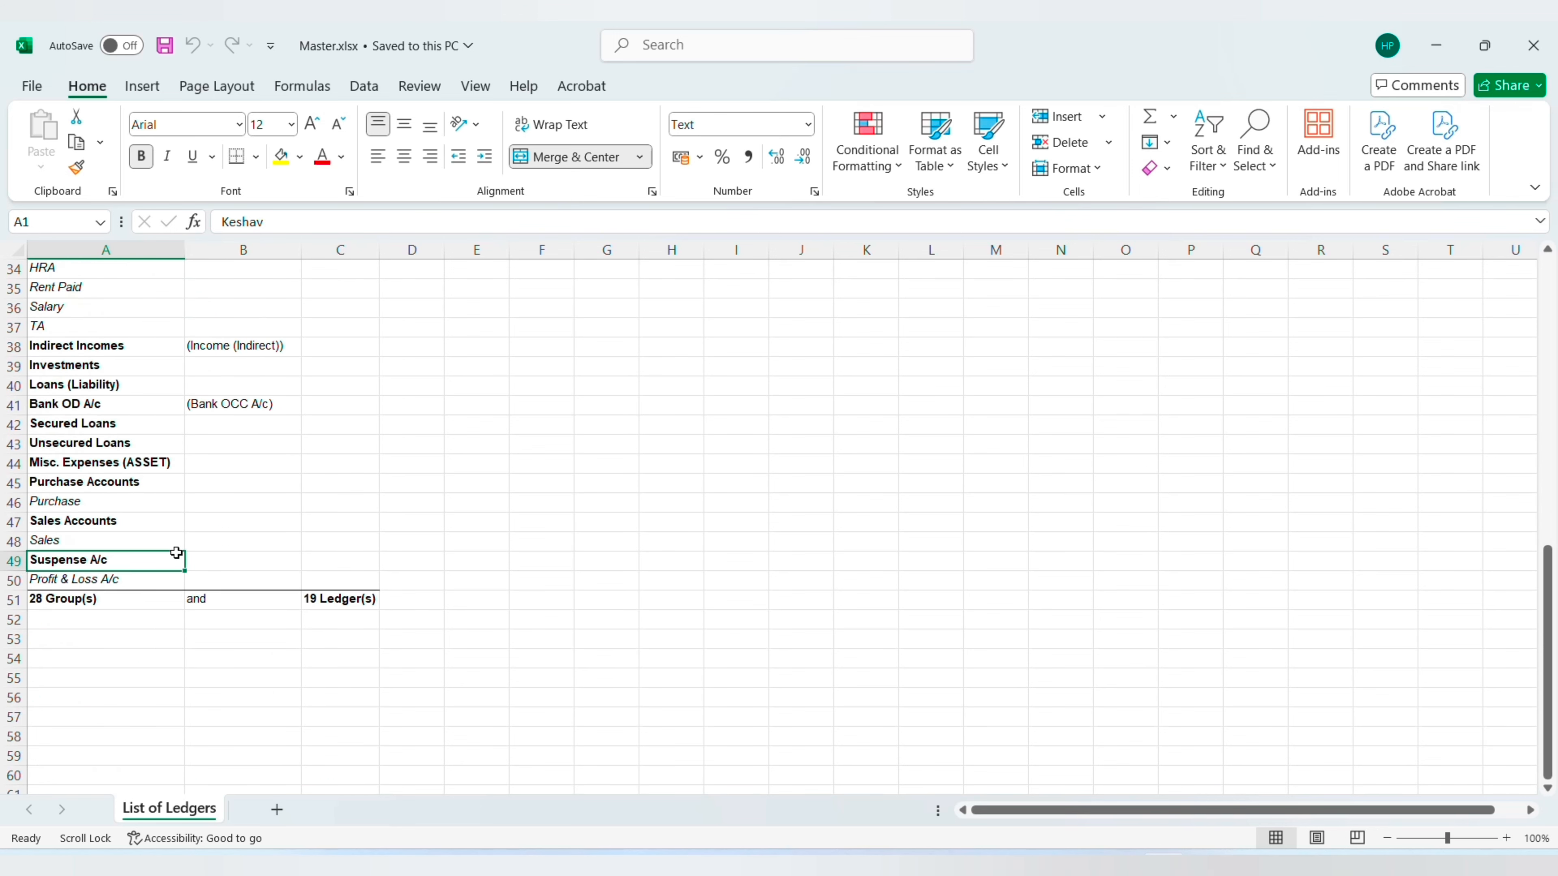
scroll(160, 536, up, 11)
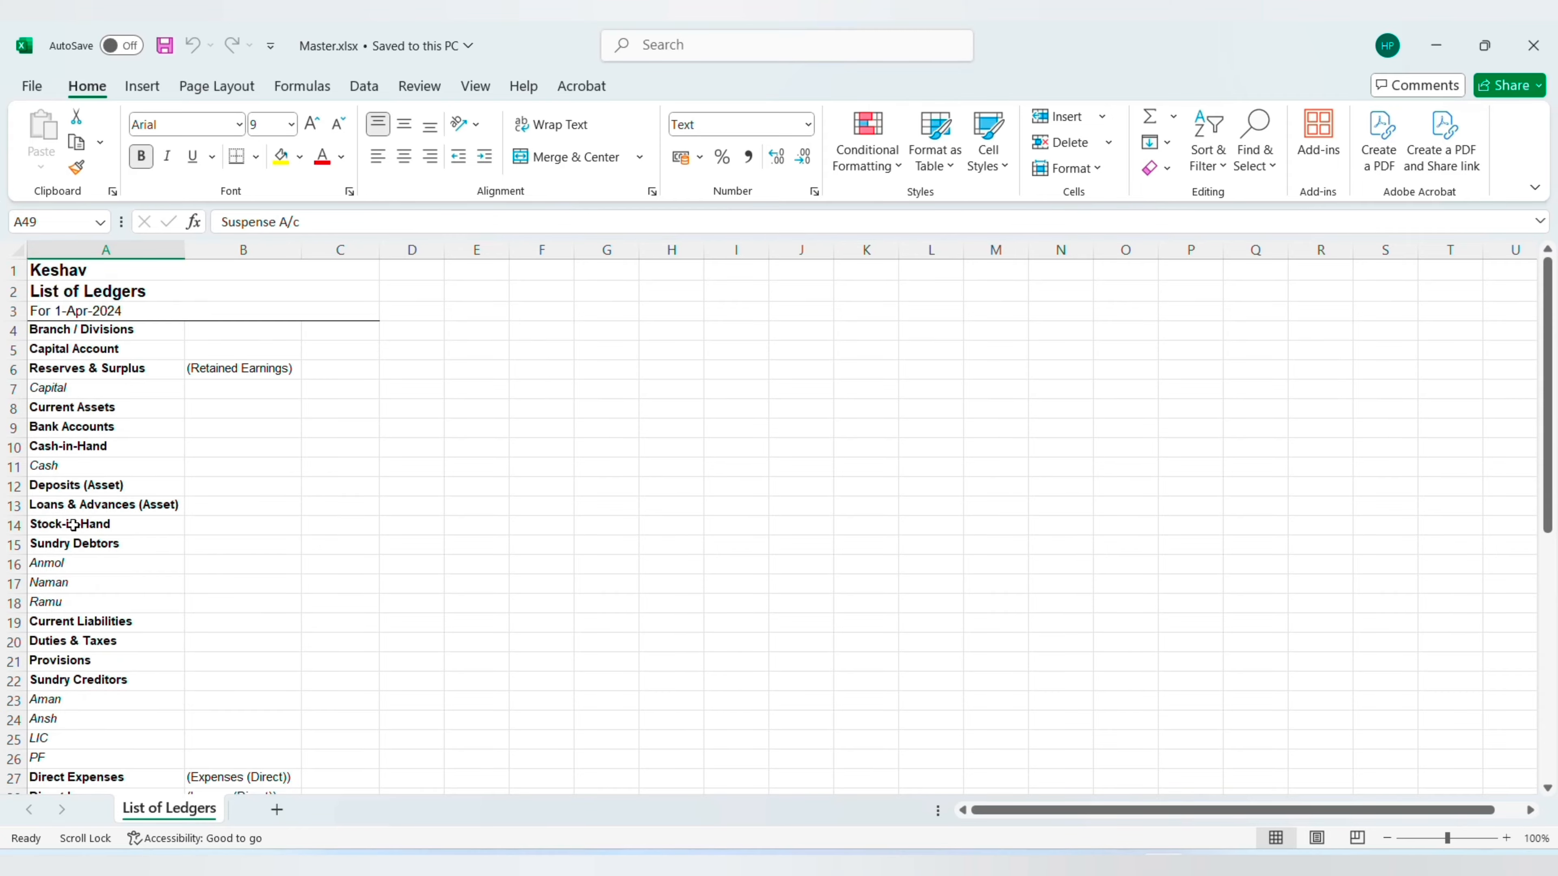
click(273, 483)
click(930, 447)
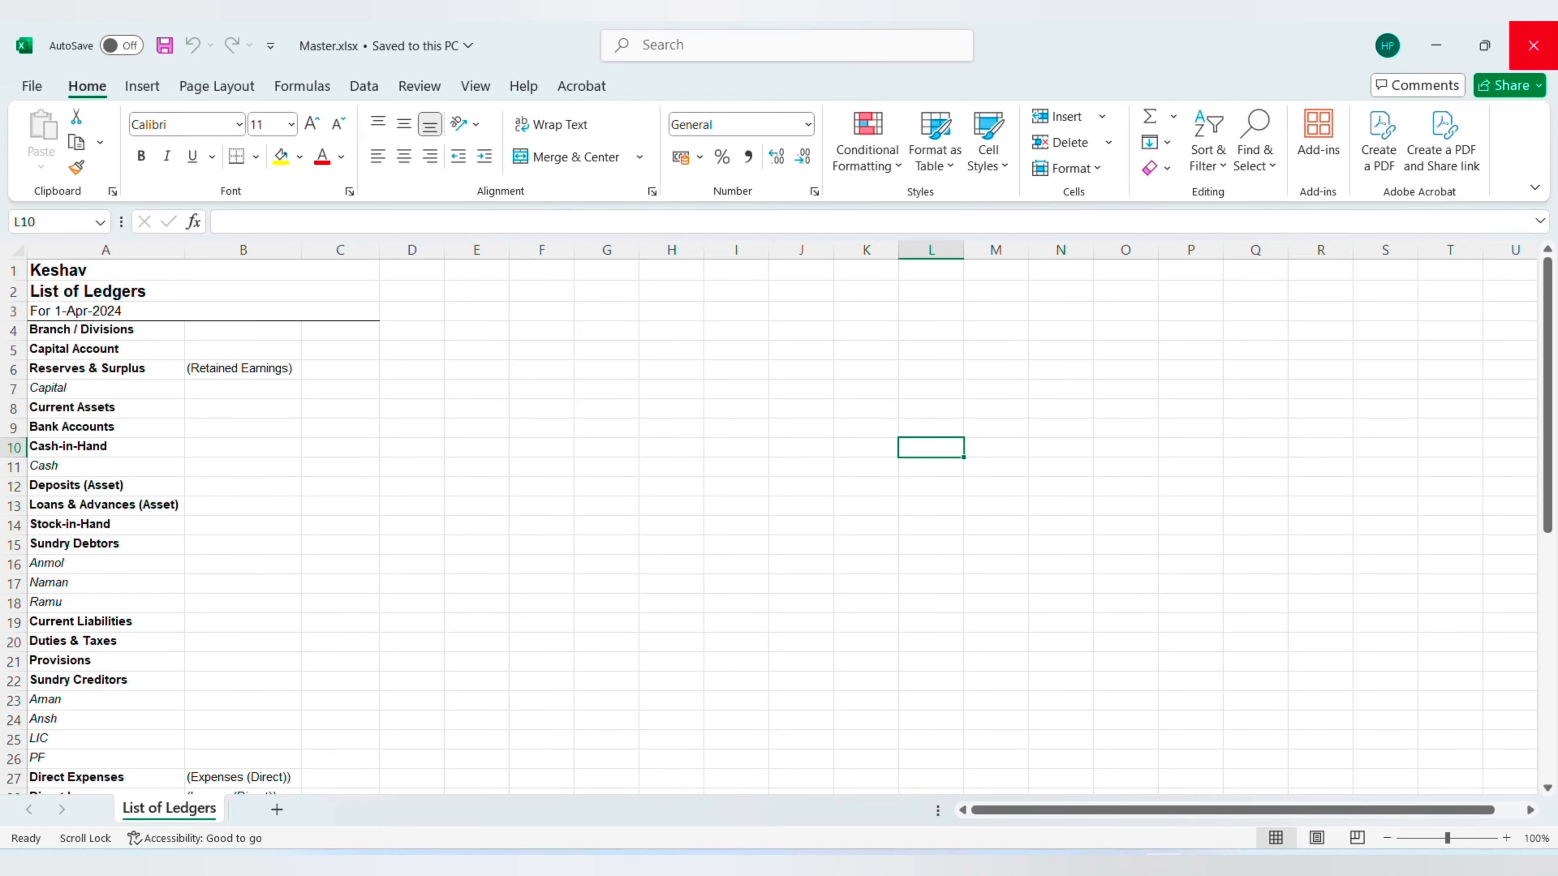
click(1533, 45)
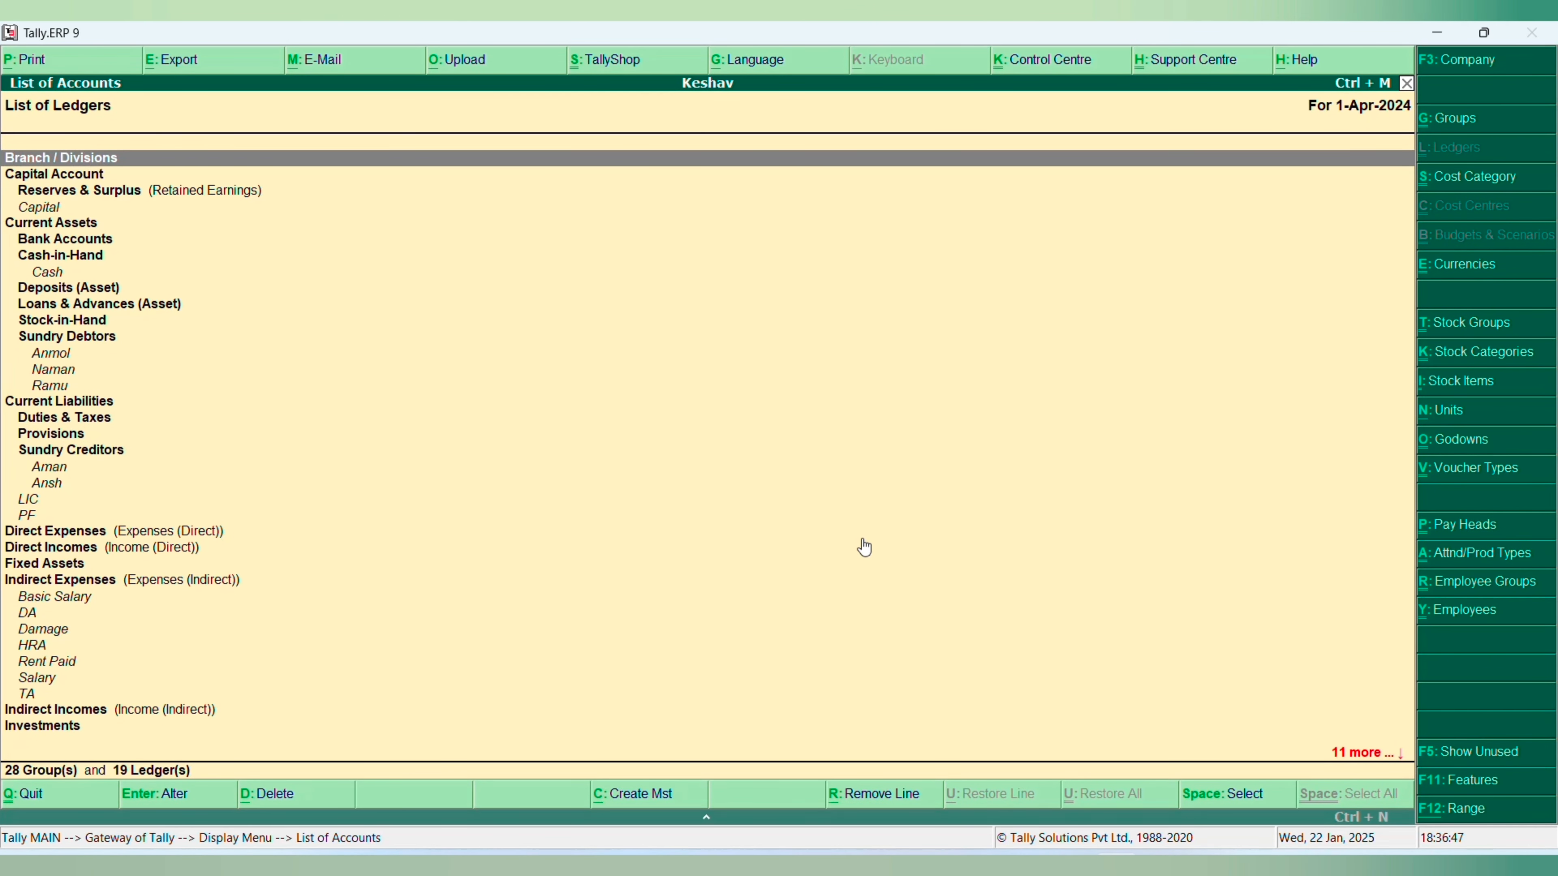
- Leave the List of Accounts, display Keshav's Day Book, and look through its payment and receipt vouchers
key(Escape)
key(Escape)
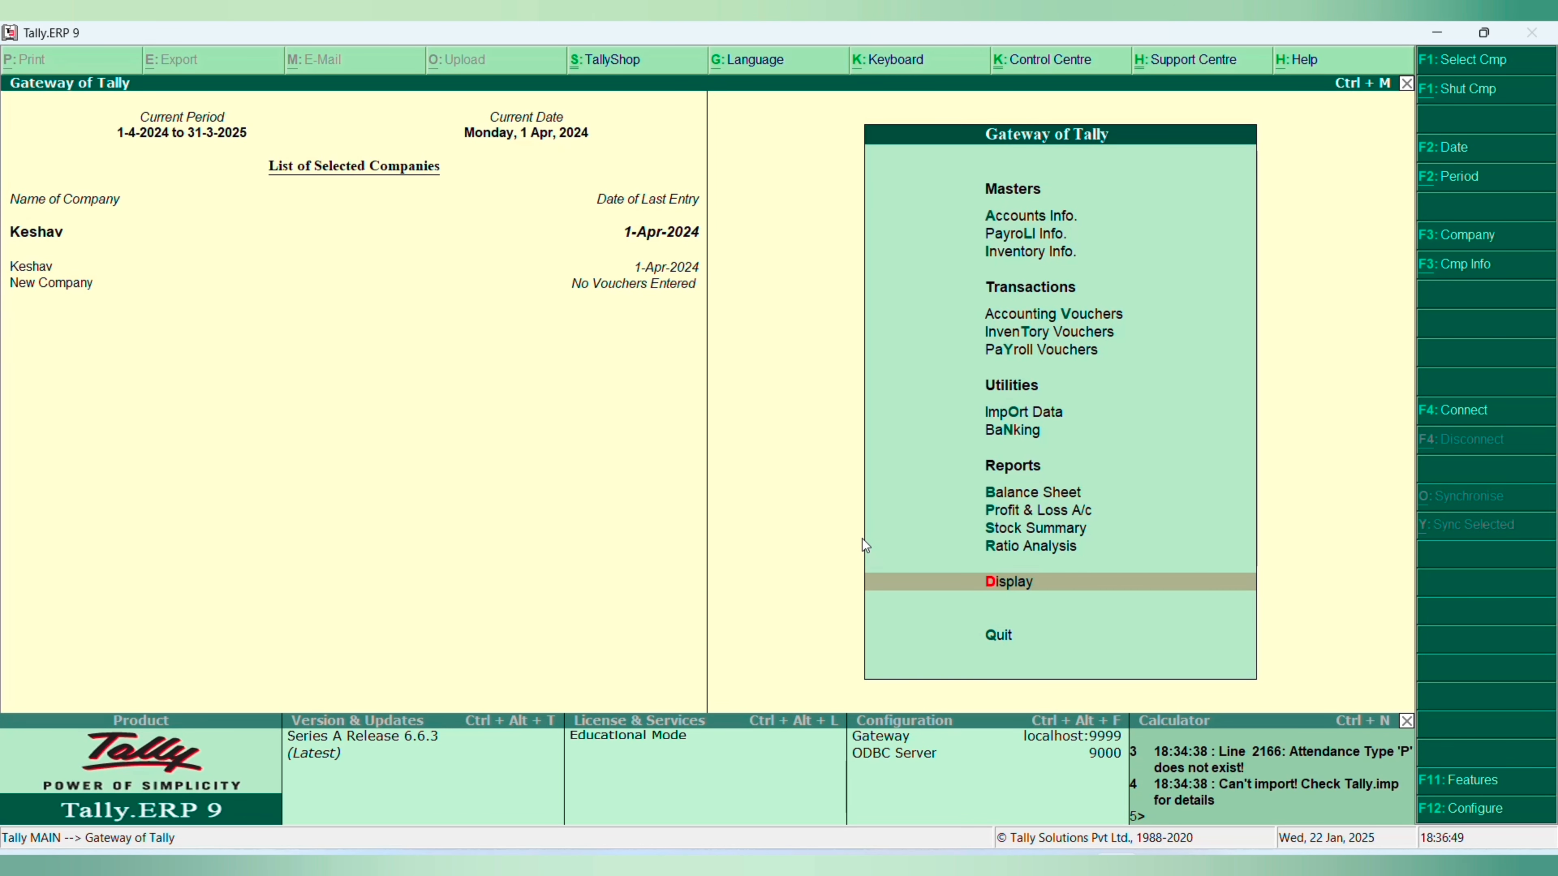
key(Return)
key(Return)
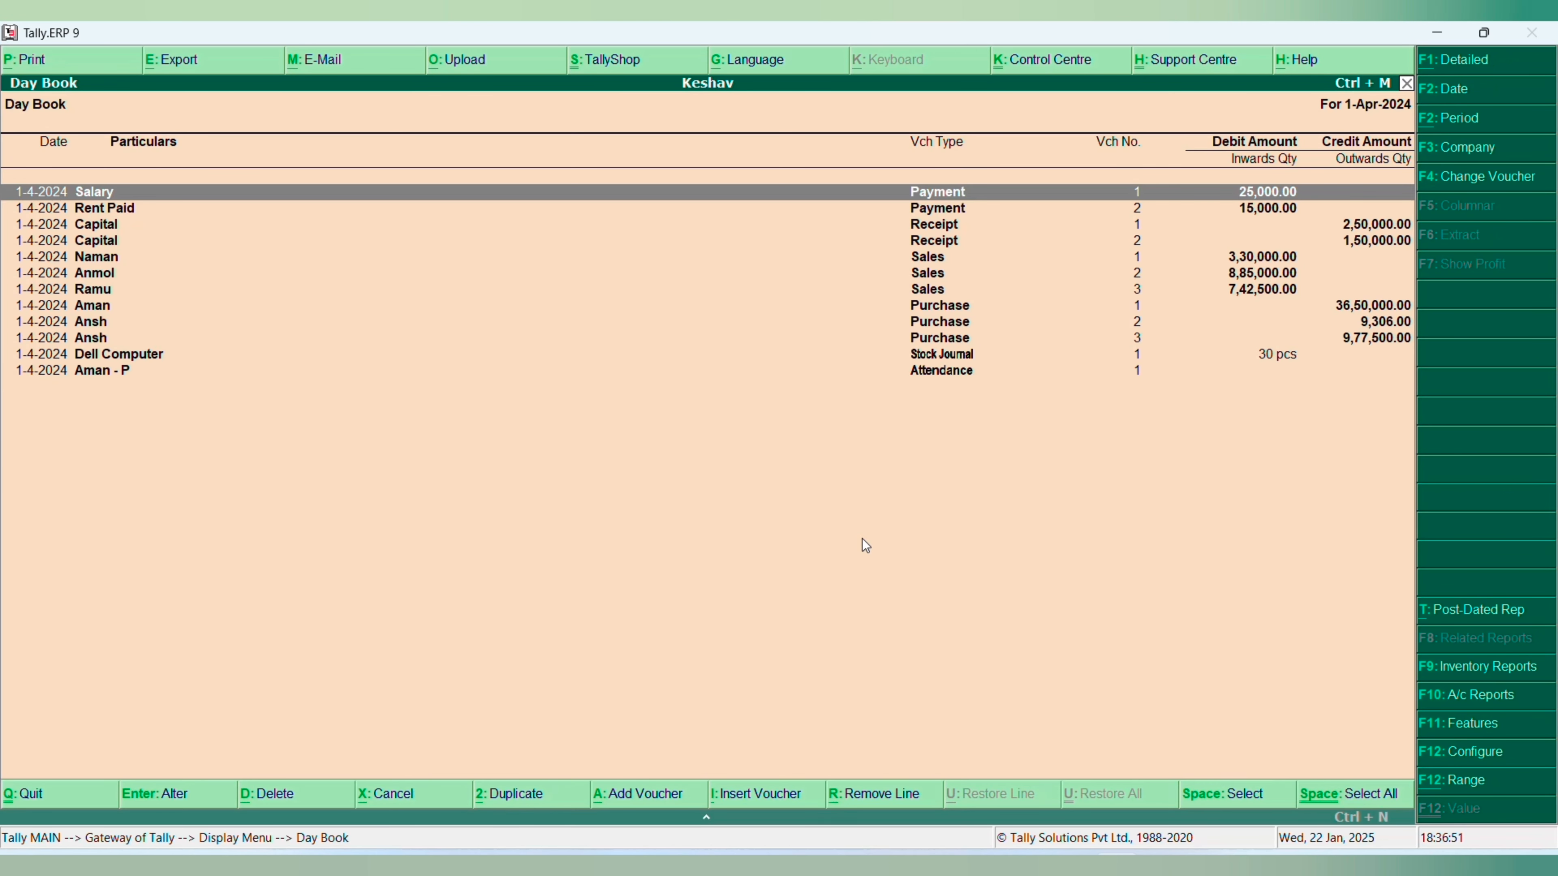
key(Down)
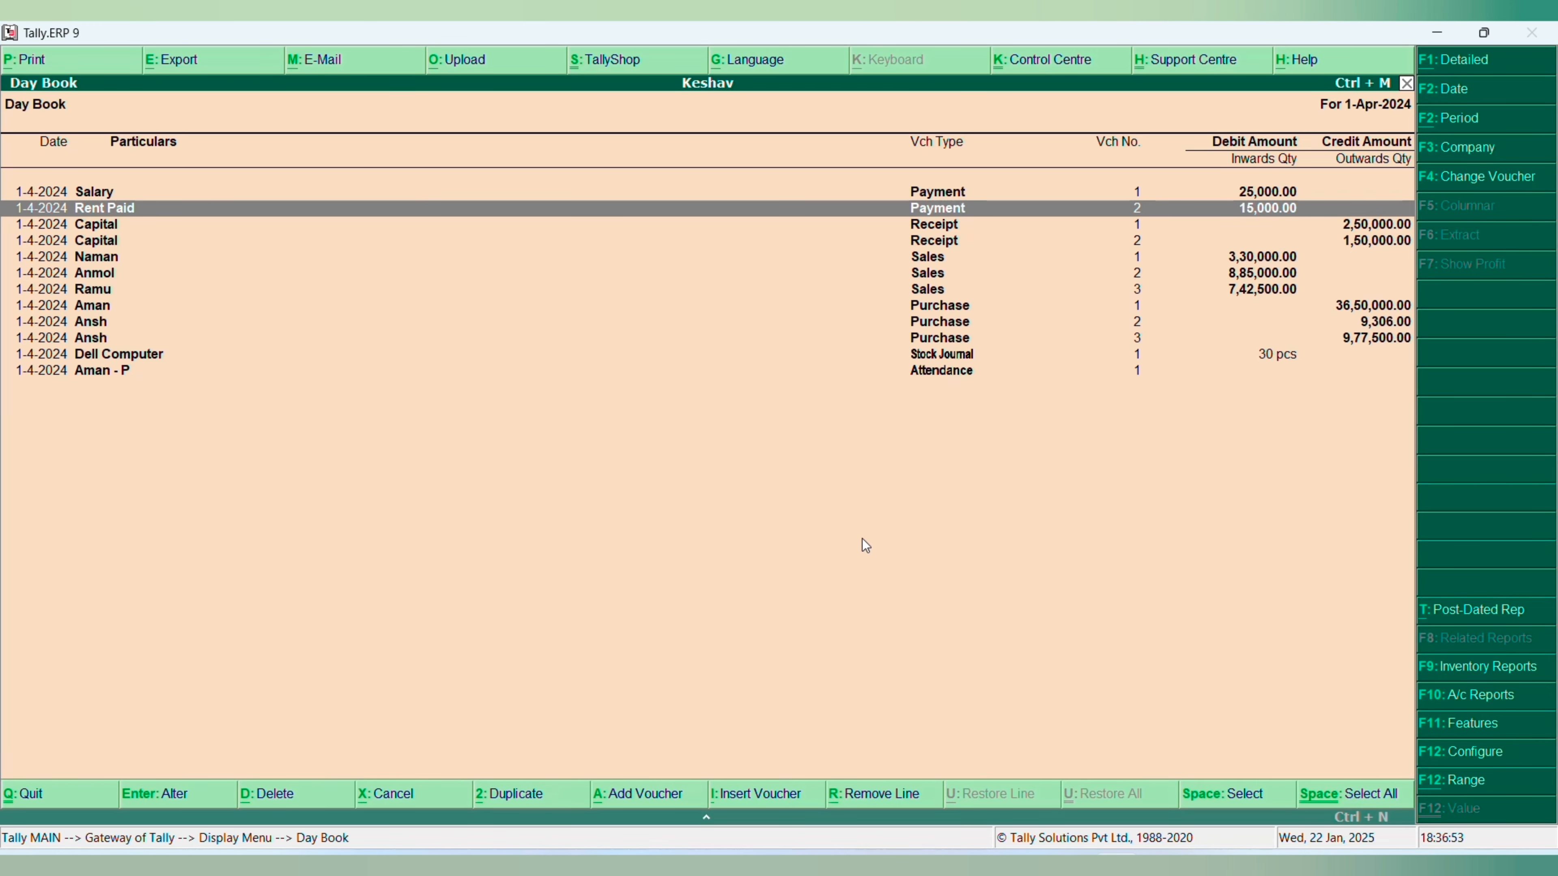
key(Down)
key(Down)
key(Up)
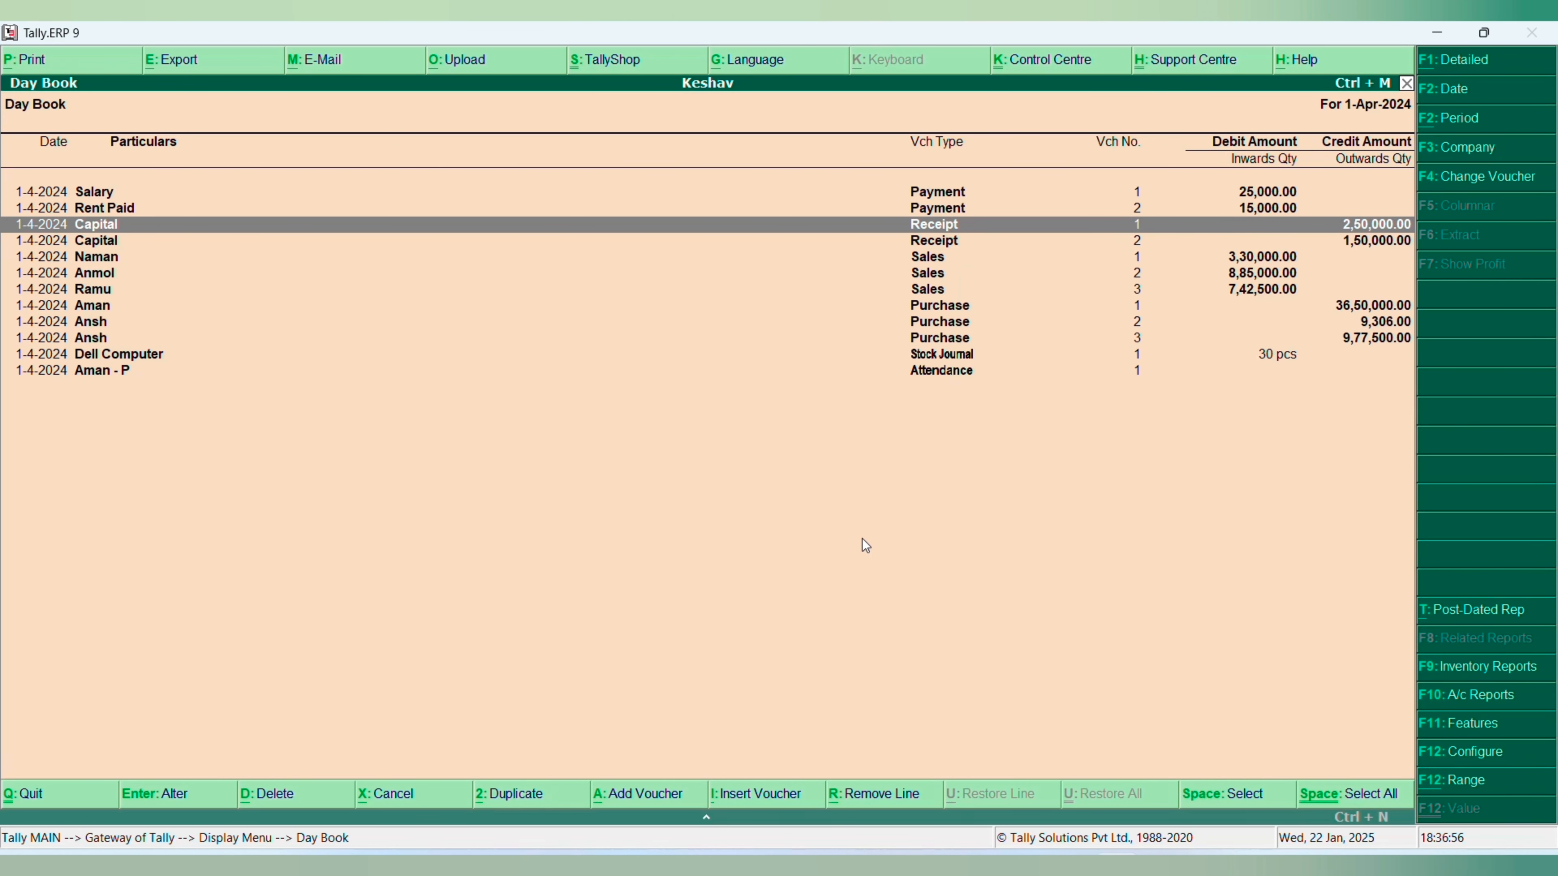
key(Escape)
key(Down)
key(Up)
key(Return)
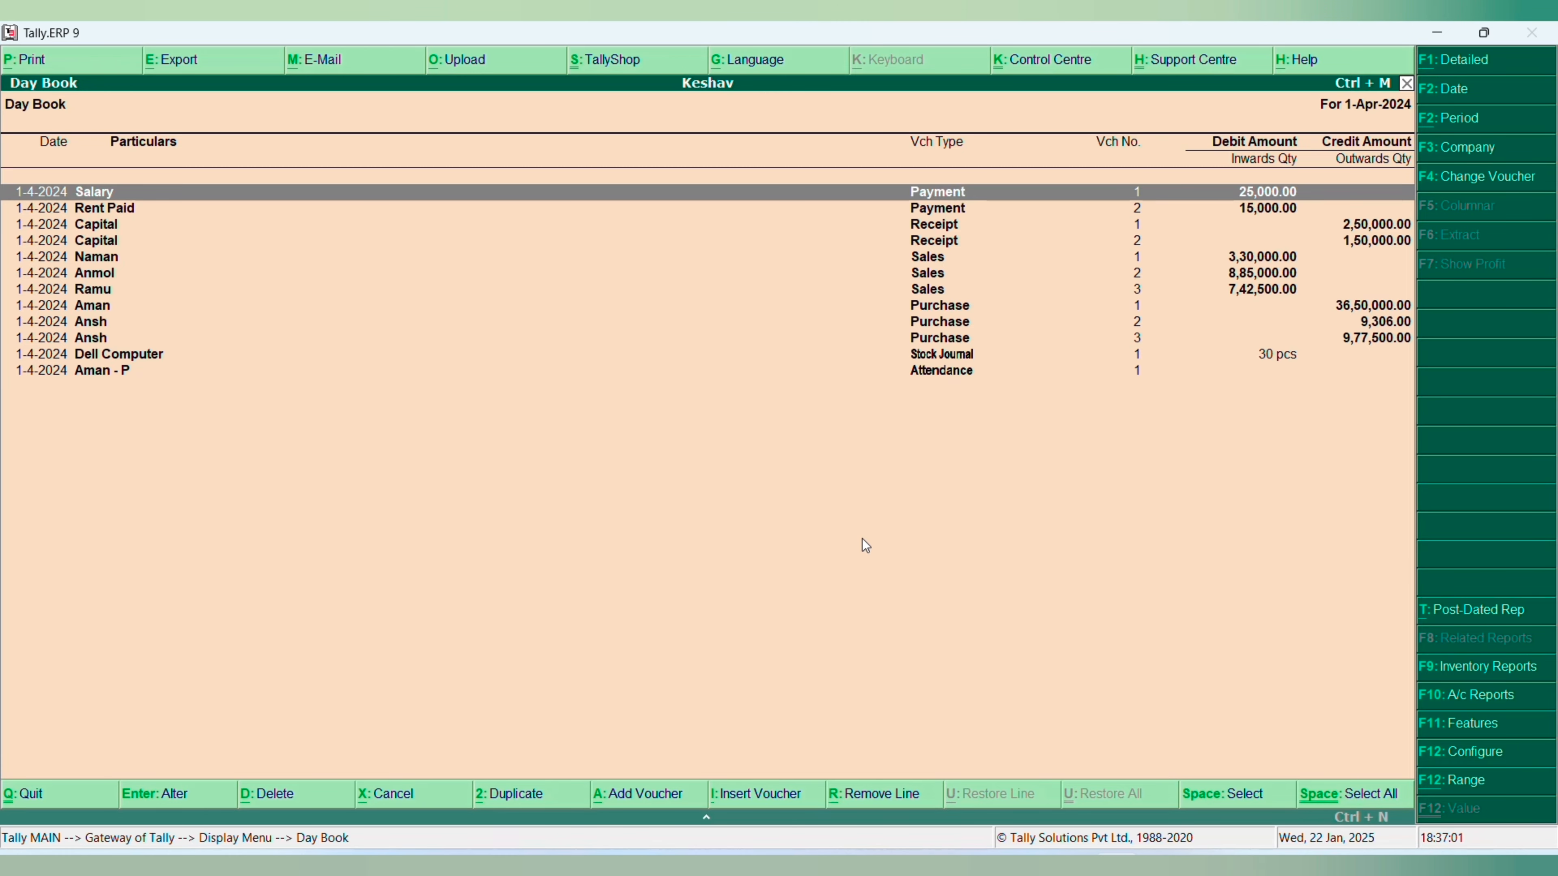
key(alt+e)
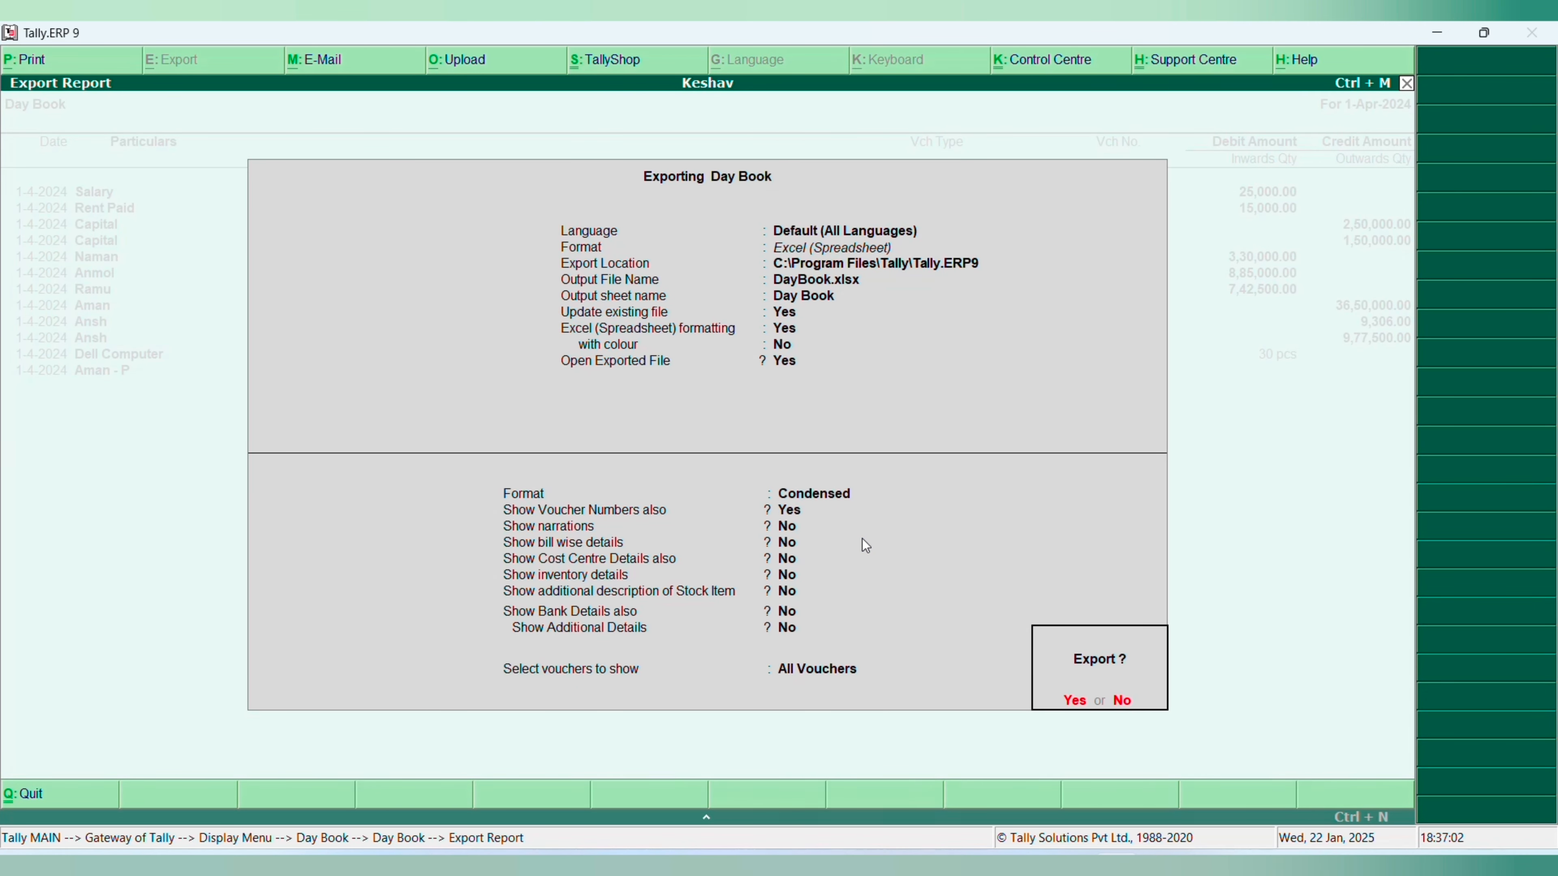
key(Escape)
key(Escape)
key(Escape)
key(Escape)
- Display Keshav's List of Accounts once more and return to the Gateway of Tally
key(Return)
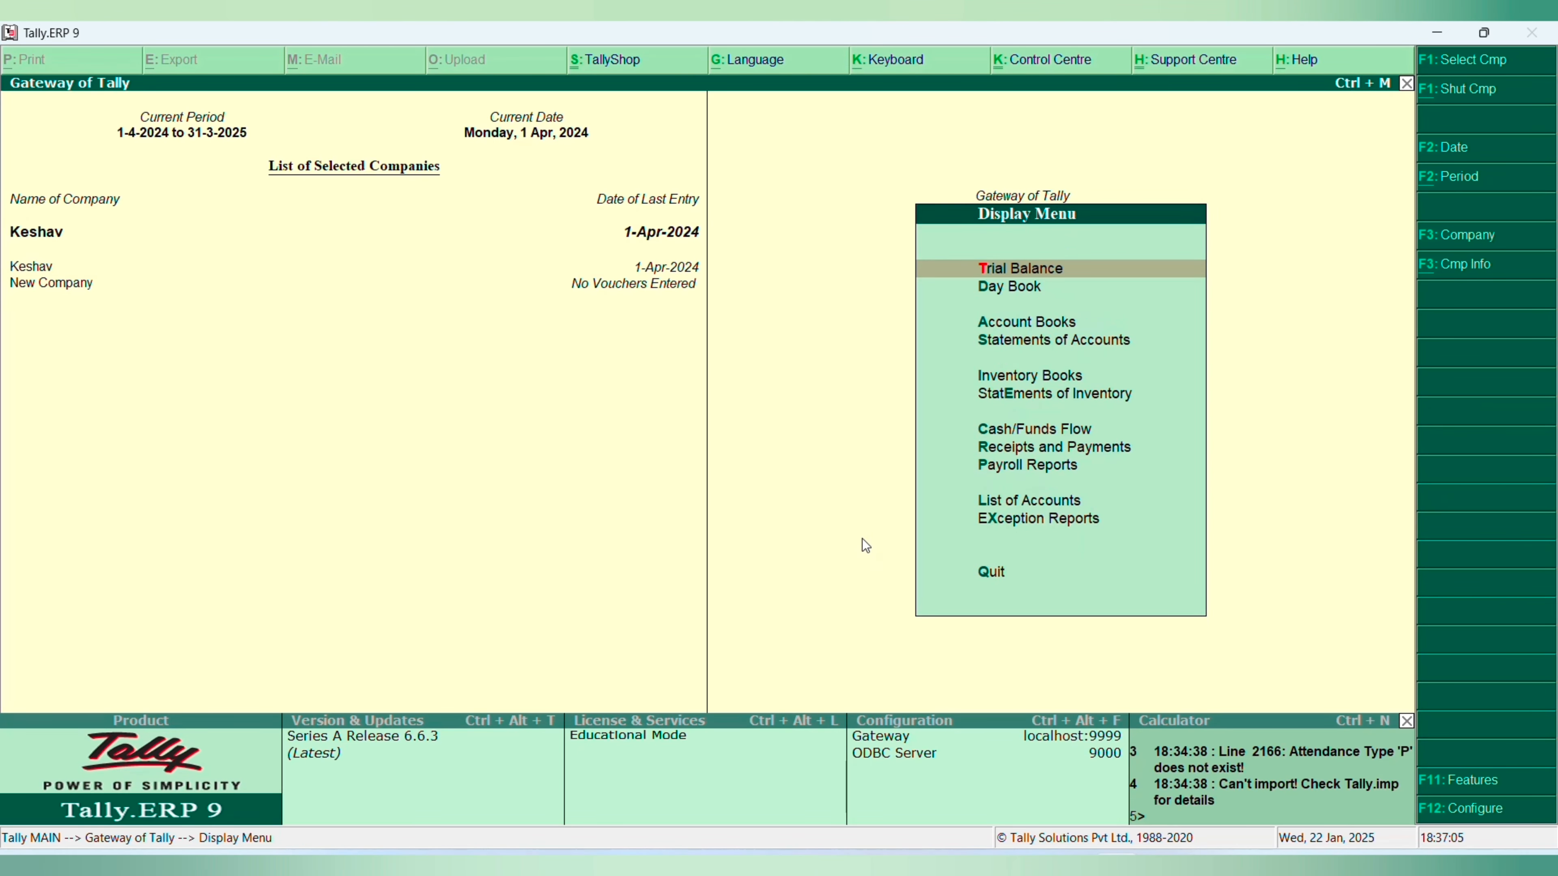
key(Down)
key(Down)
key(Down)
key(Down)
key(Down)
key(Down)
key(Down)
key(Down)
key(Down)
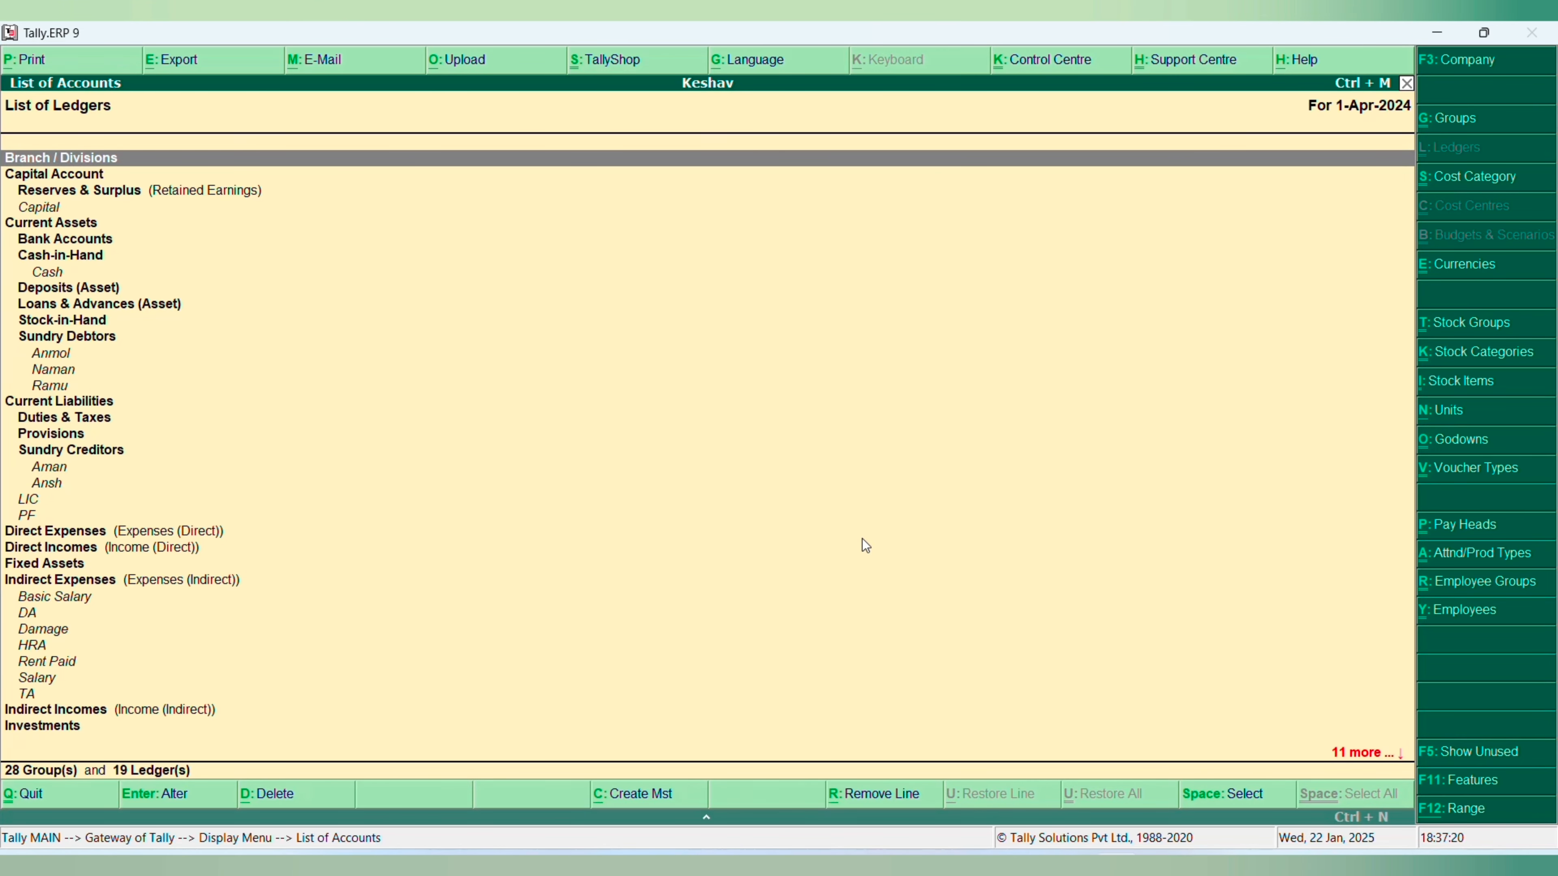
key(Escape)
key(Escape)
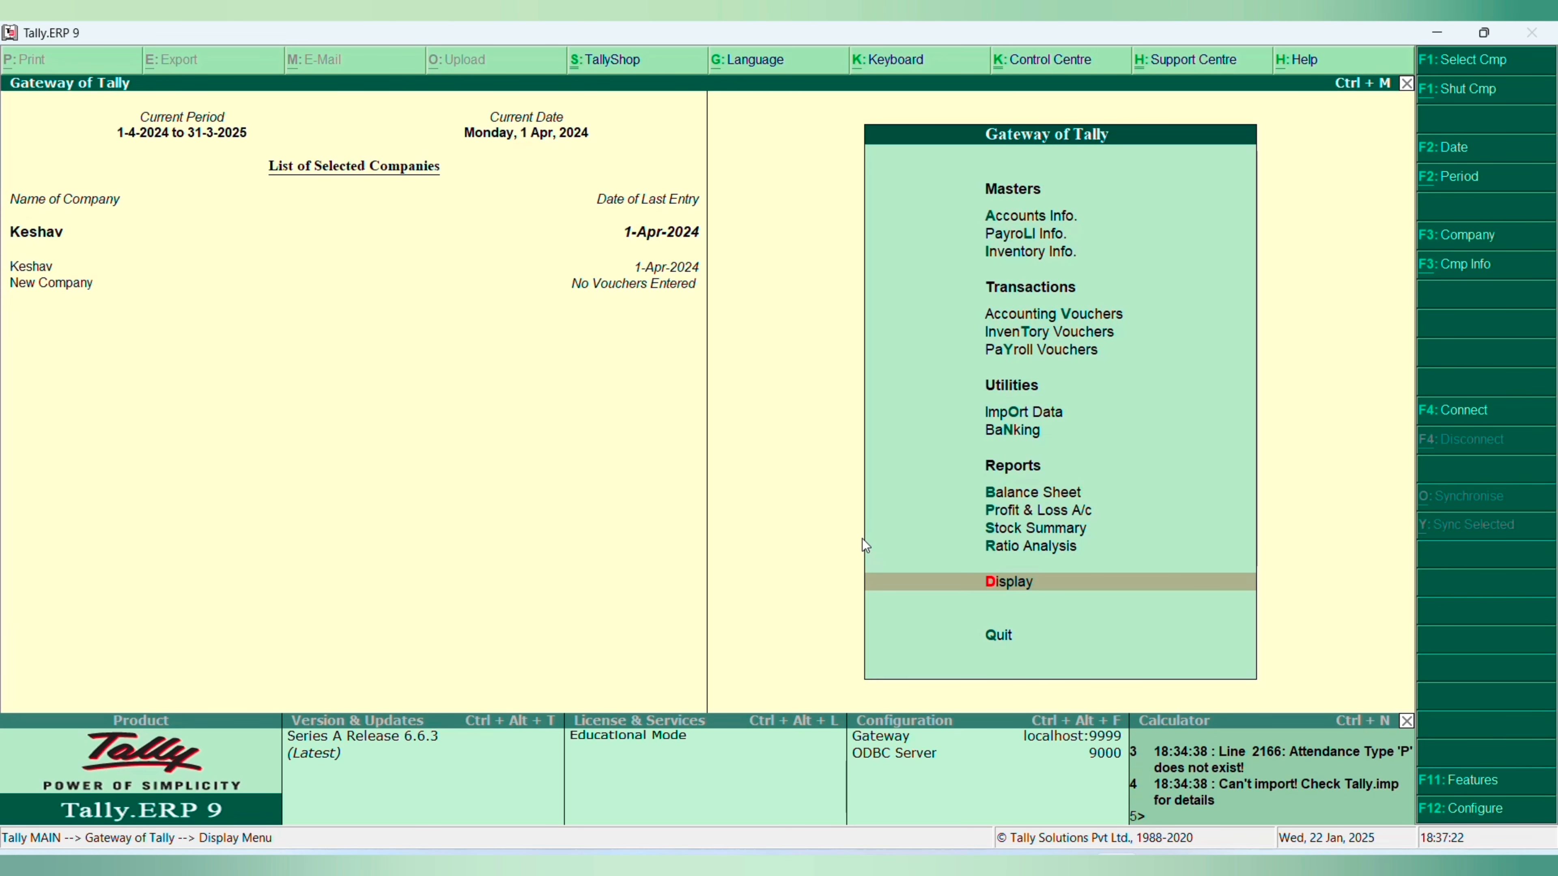
- Display Keshav's Day Book from the Gateway of Tally
key(Return)
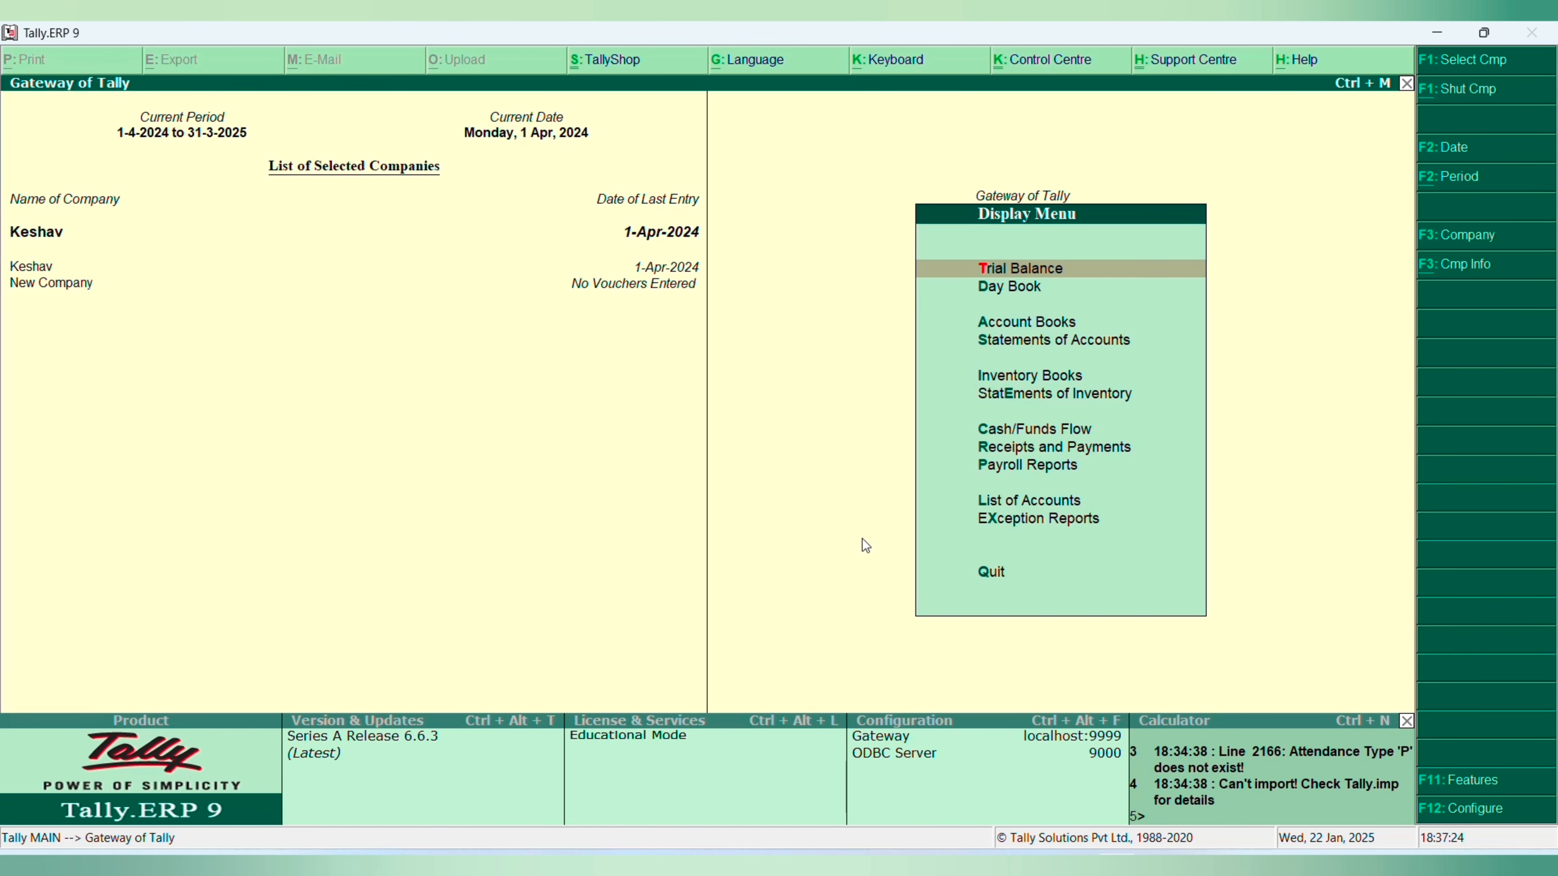
key(Down)
key(Down)
key(Down)
key(Down)
key(Up)
key(Up)
key(Up)
key(Return)
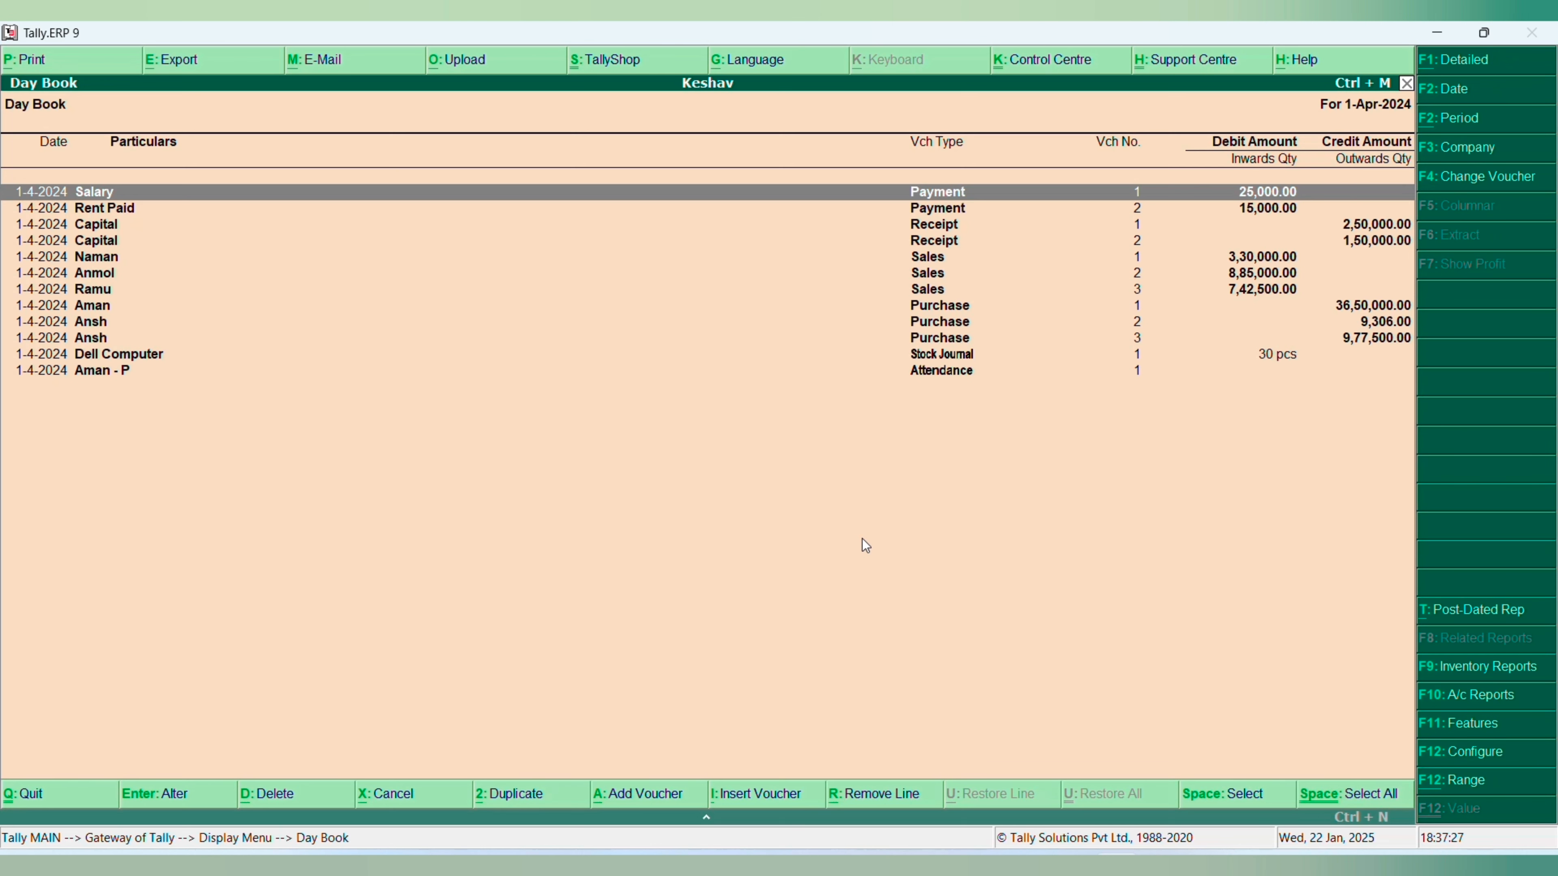
- Start exporting the Day Book in Excel (Spreadsheet) format and change the report format to Detailed
key(alt+e)
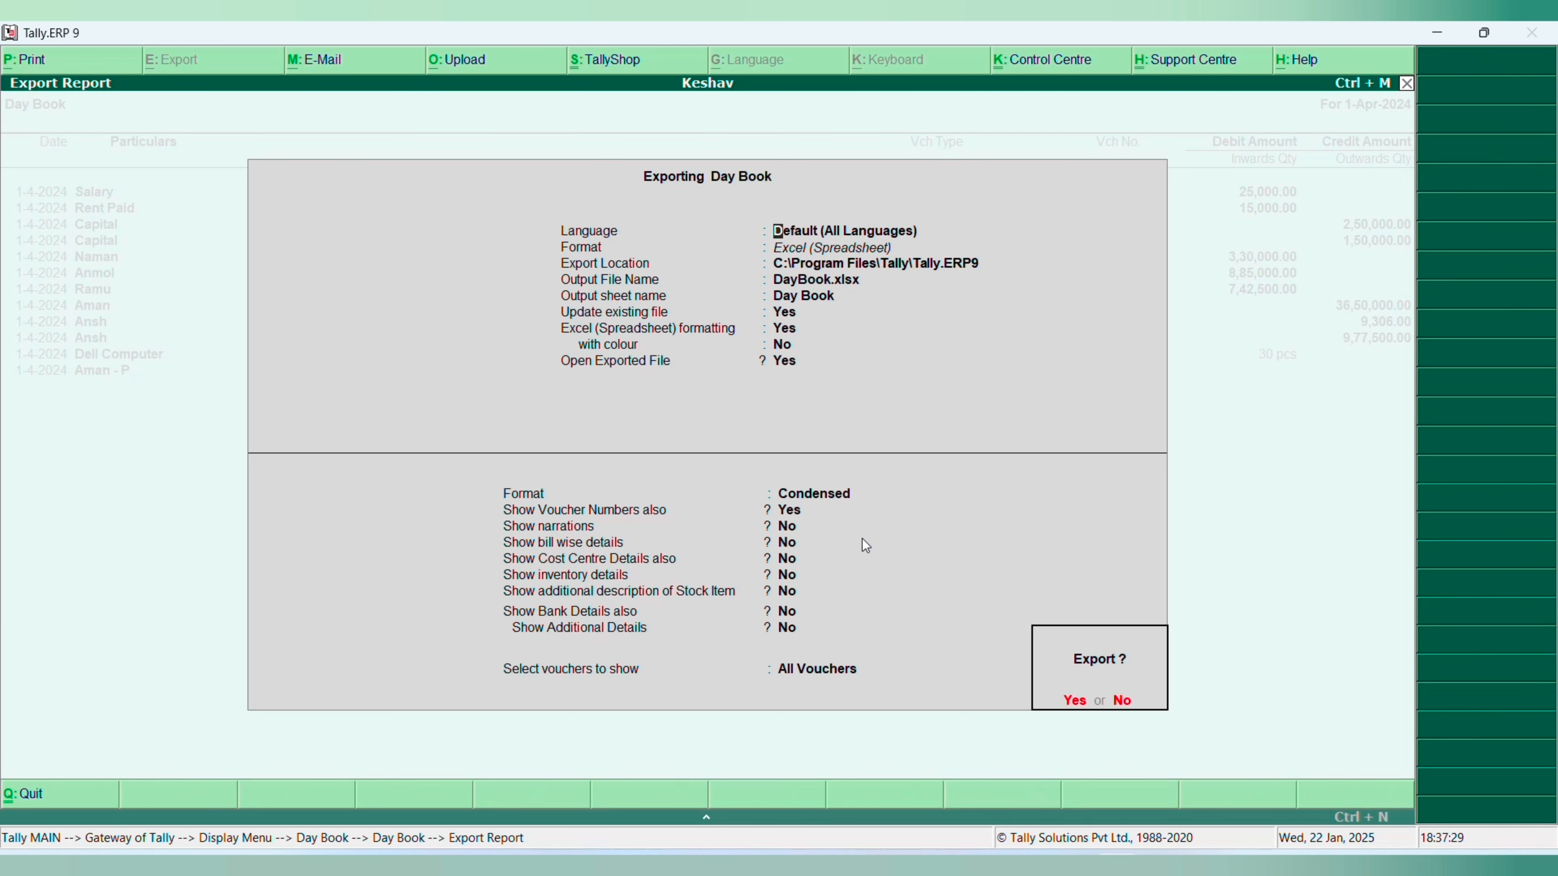
key(n)
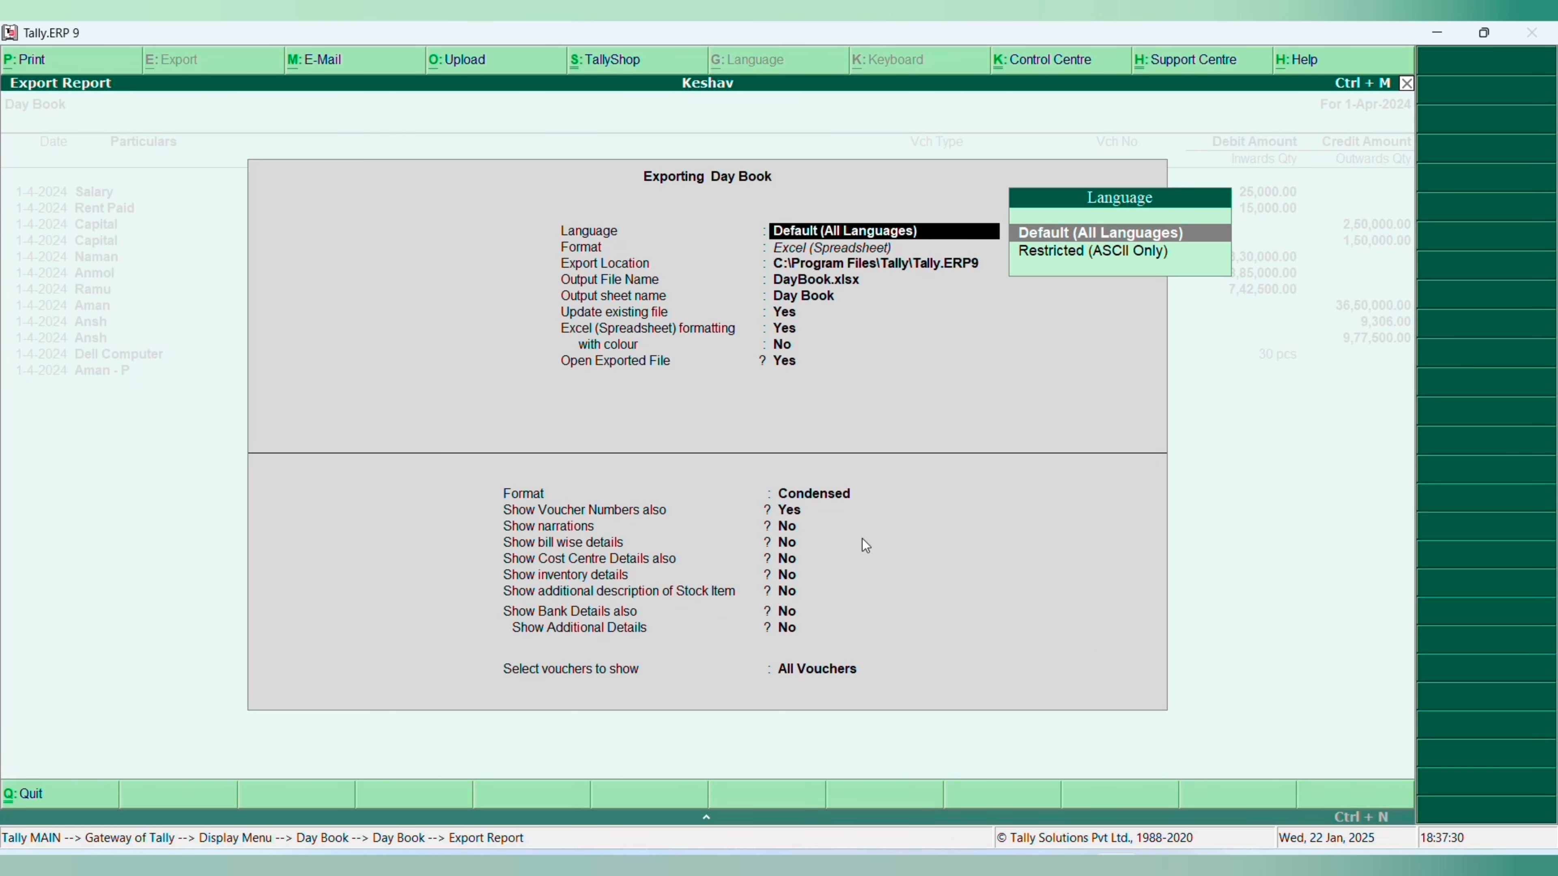
key(Return)
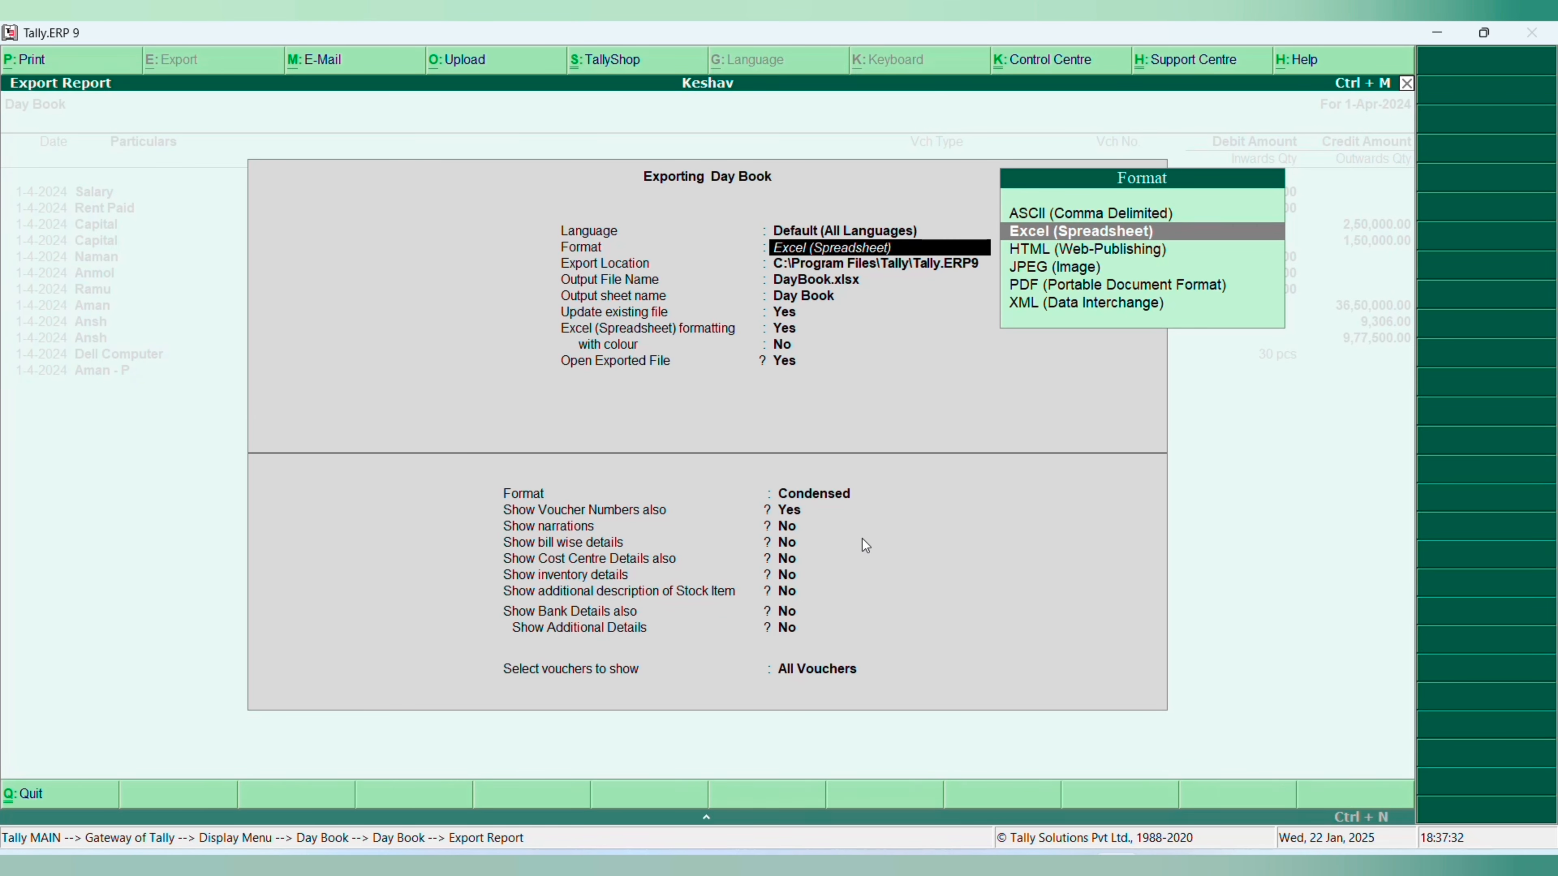
key(Return)
key(Return)
key(Return)
key(Return)
key(Return)
key(Return)
key(Return)
key(Return)
key(Return)
key(BackSpace)
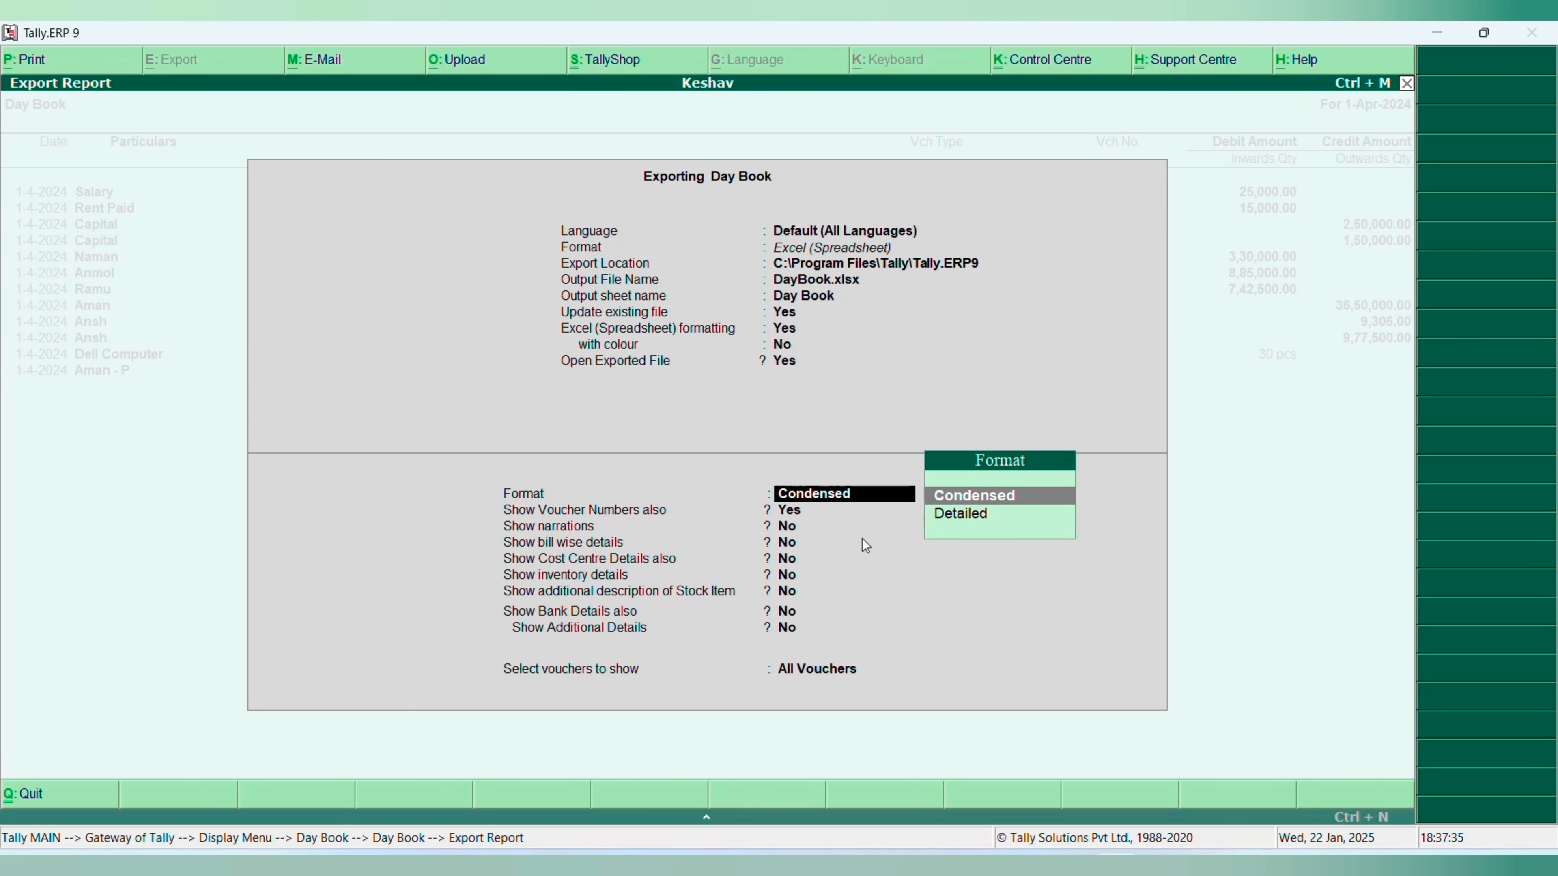
key(Down)
- Keep the remaining report options with All Vouchers selected and export the Day Book to DayBook.xlsx
key(Return)
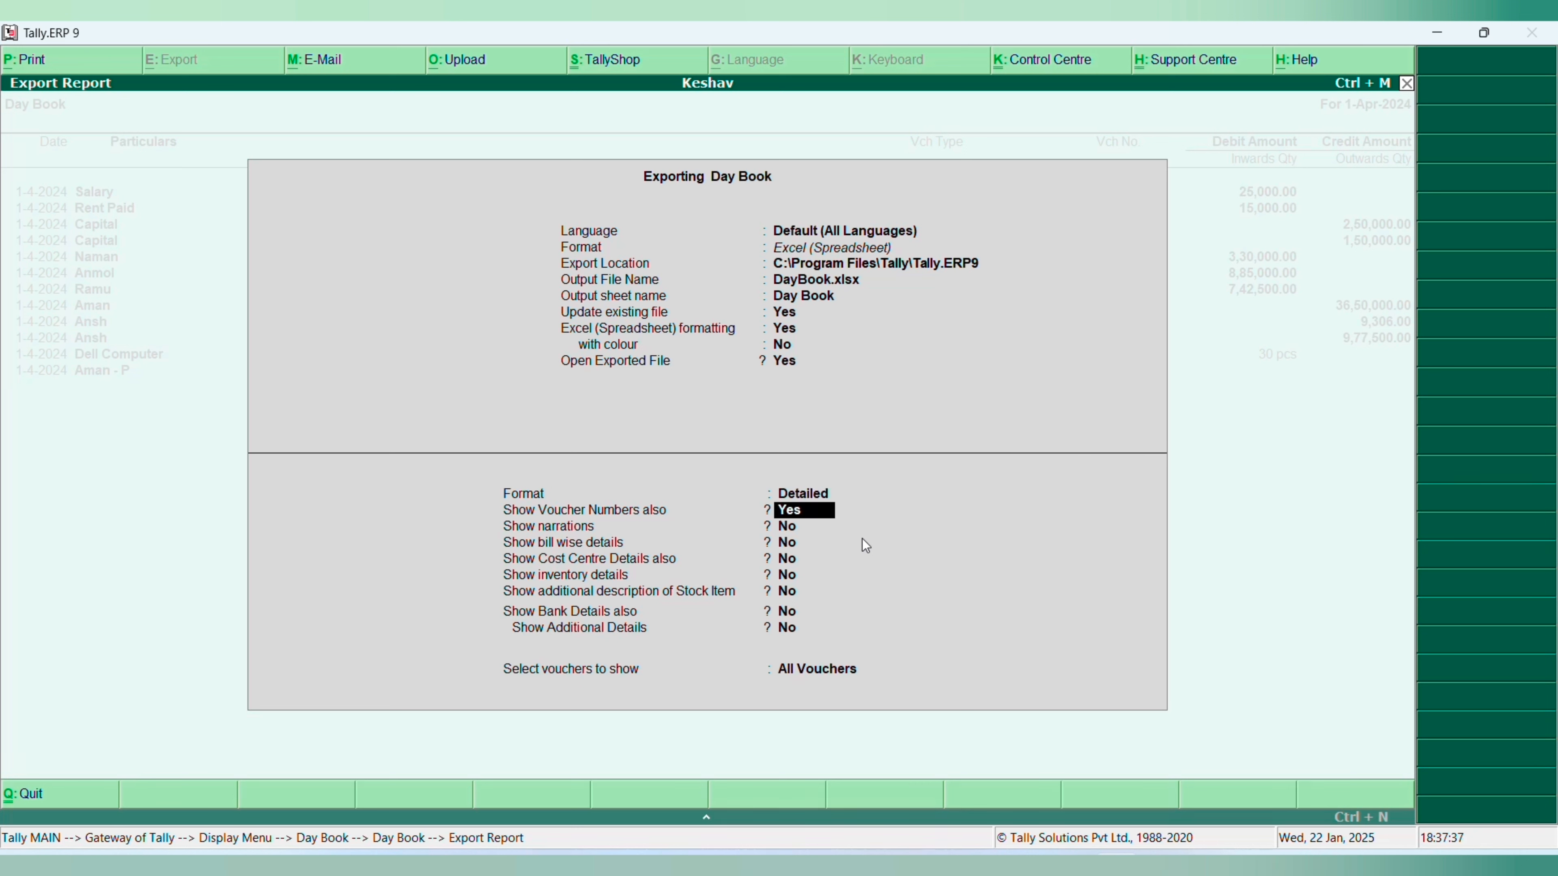
key(Return)
key(Return)
key(Return)
key(Return)
key(Return)
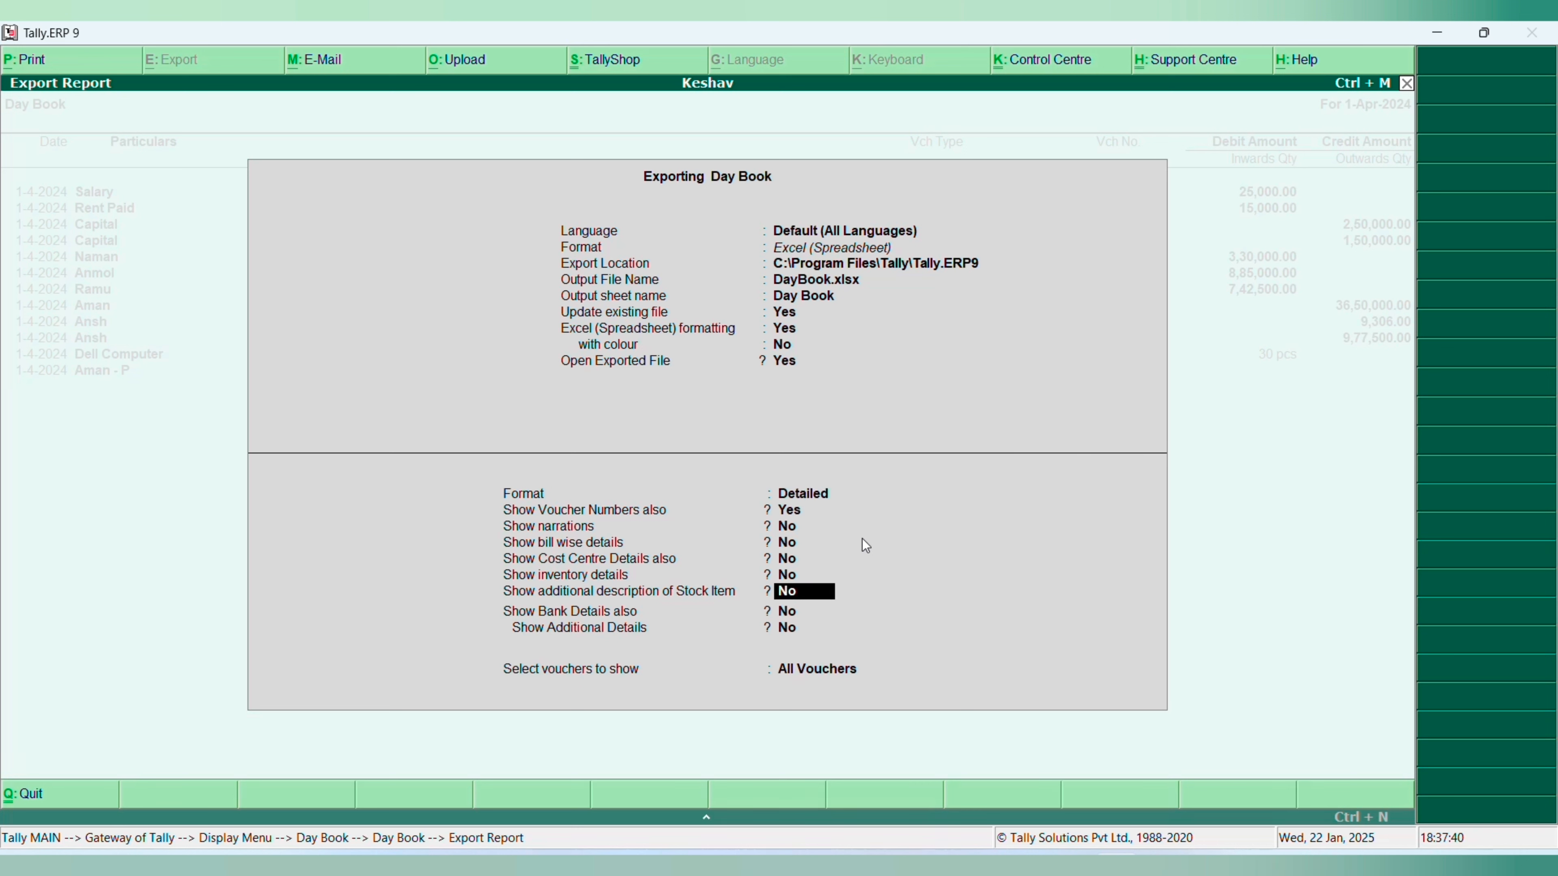
key(Return)
key(Return)
key(Return)
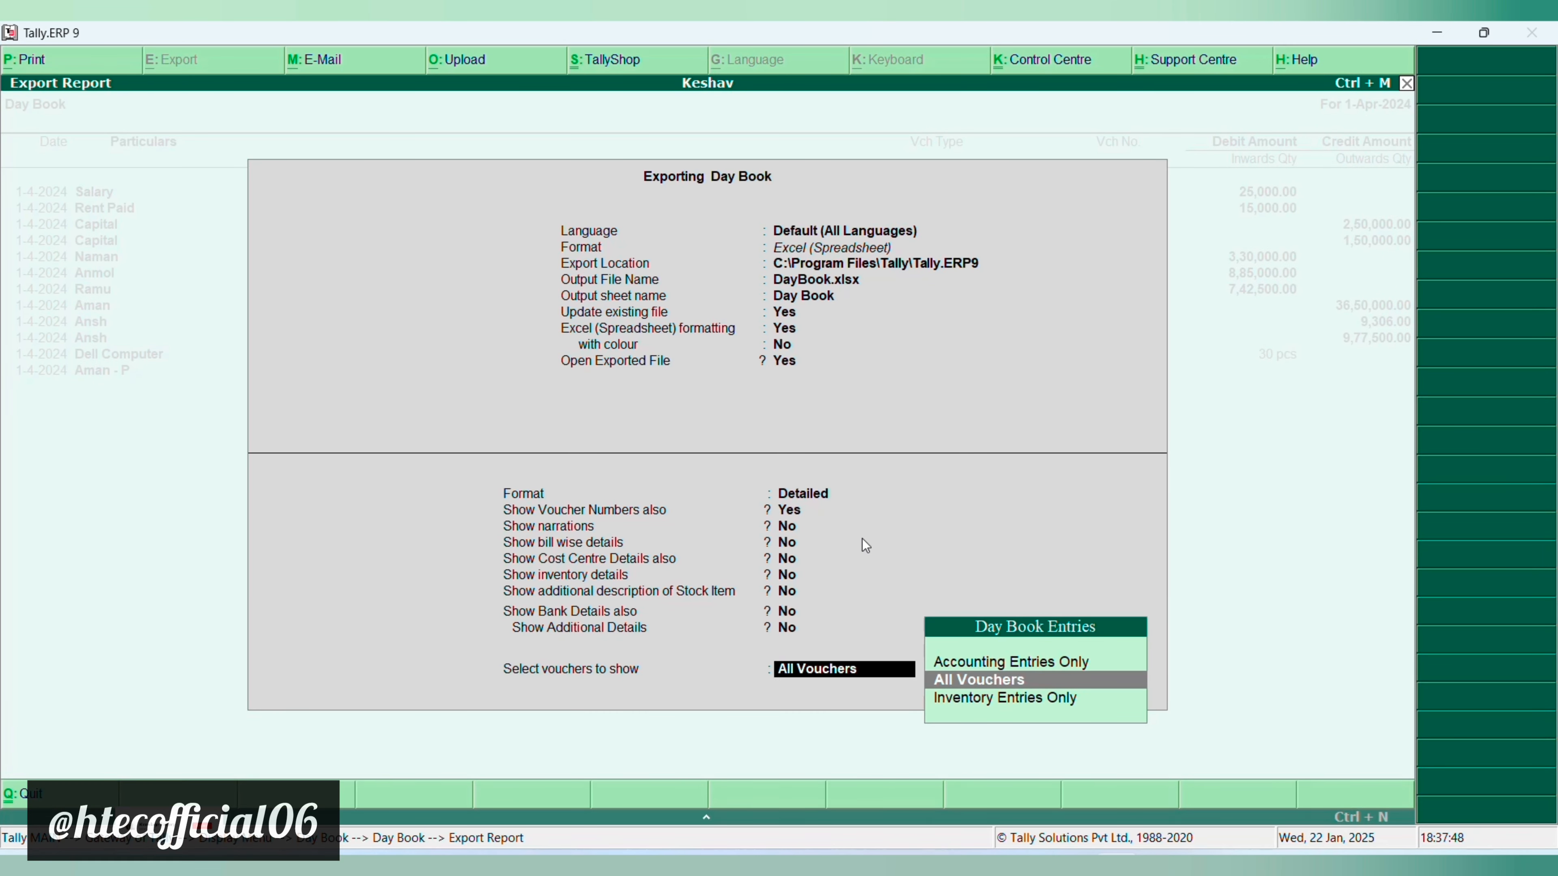
key(Return)
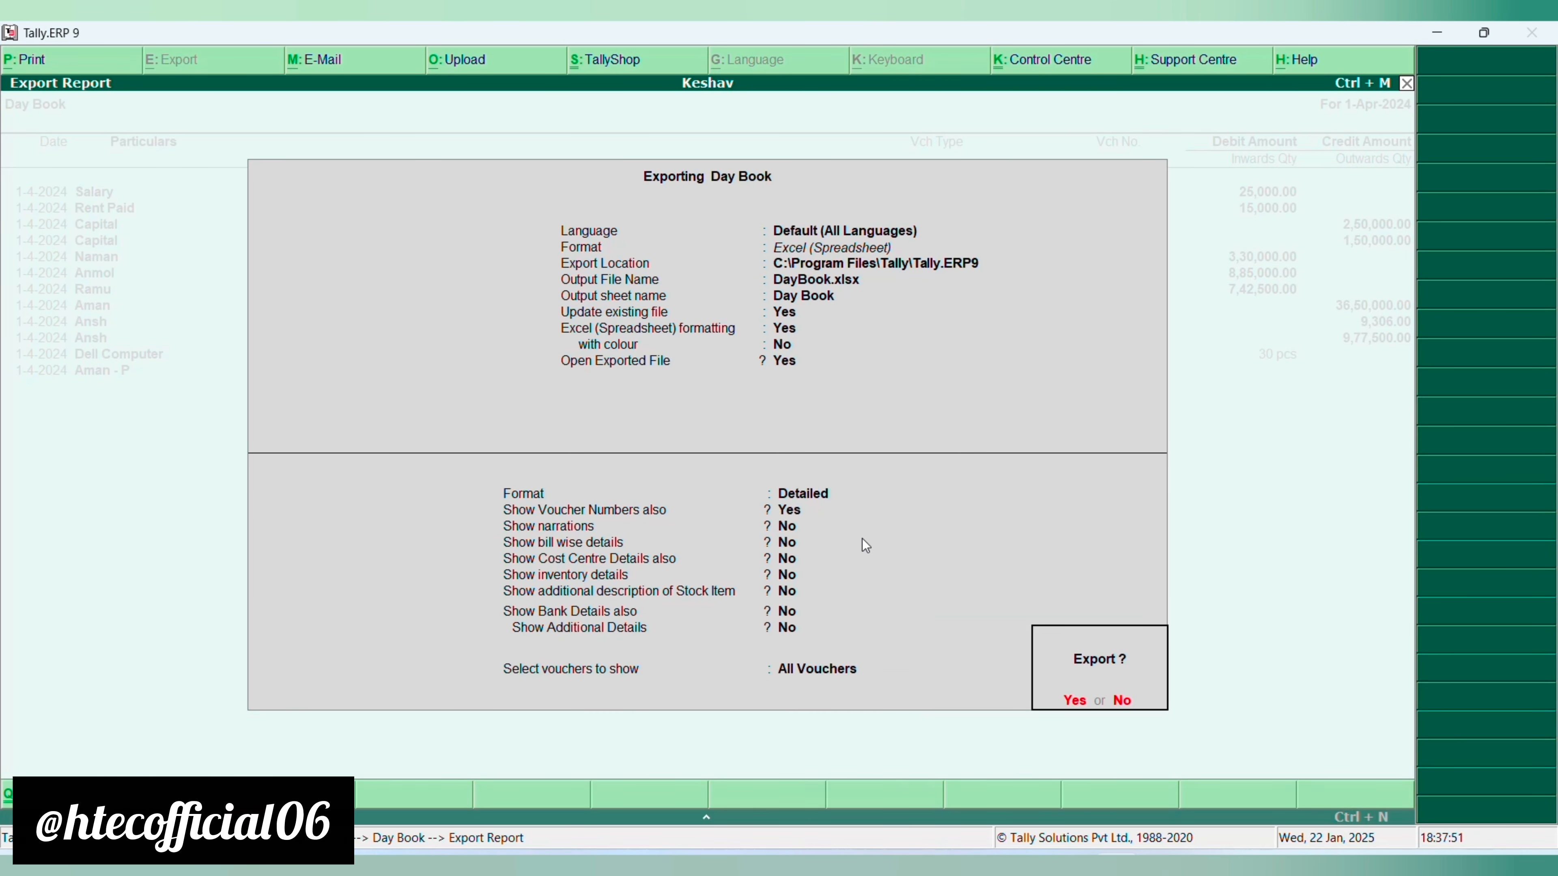
key(Return)
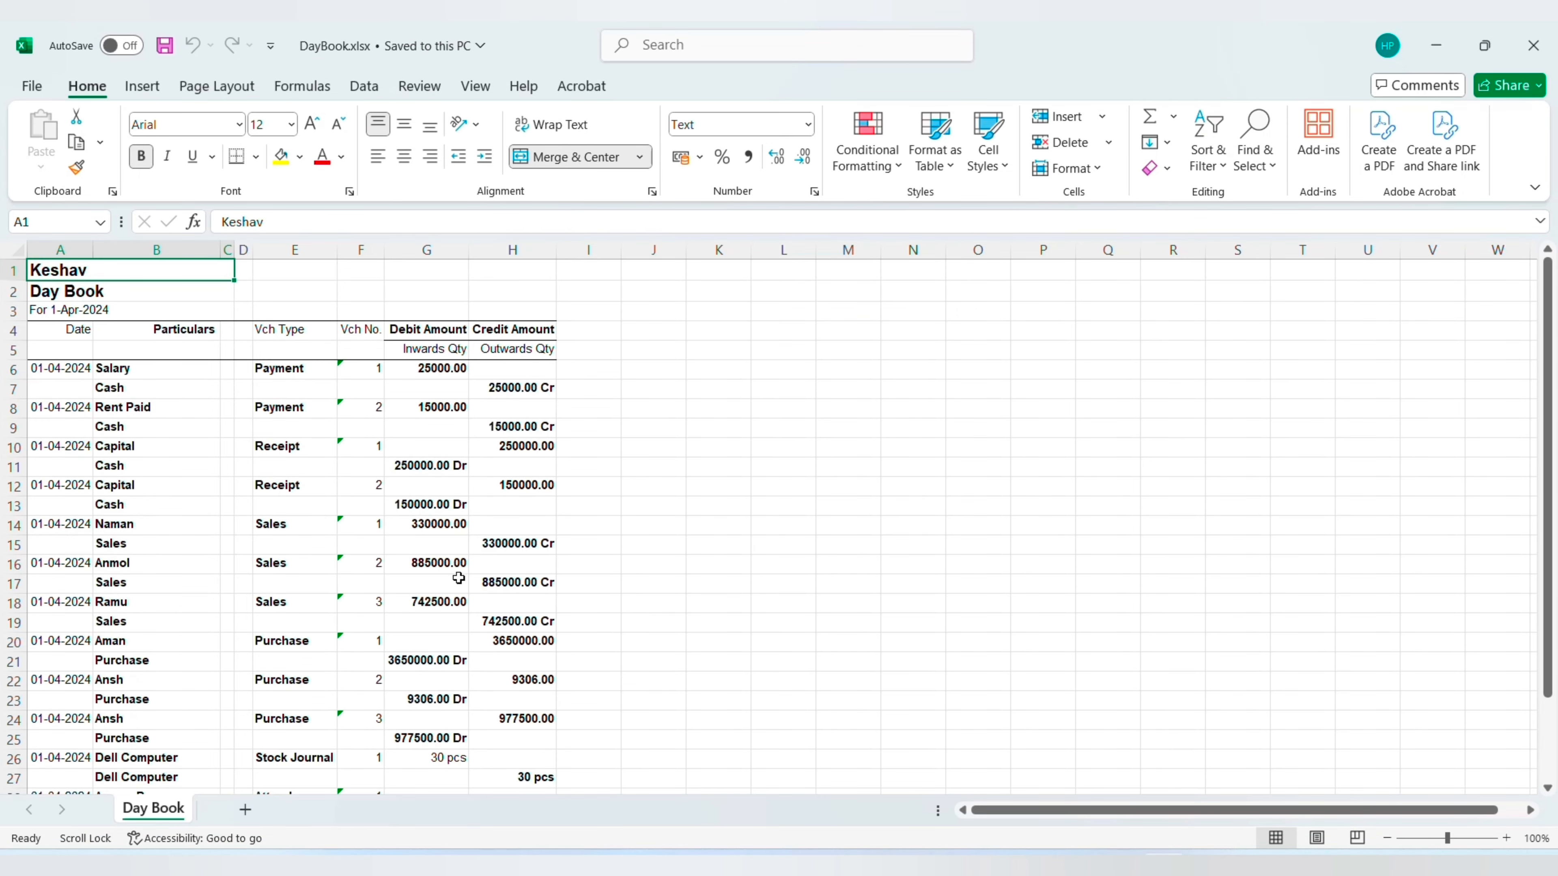
- Examine the Salary payment entry in the exported Day Book workbook, from its date and particulars to its debit and credit amounts
click(690, 490)
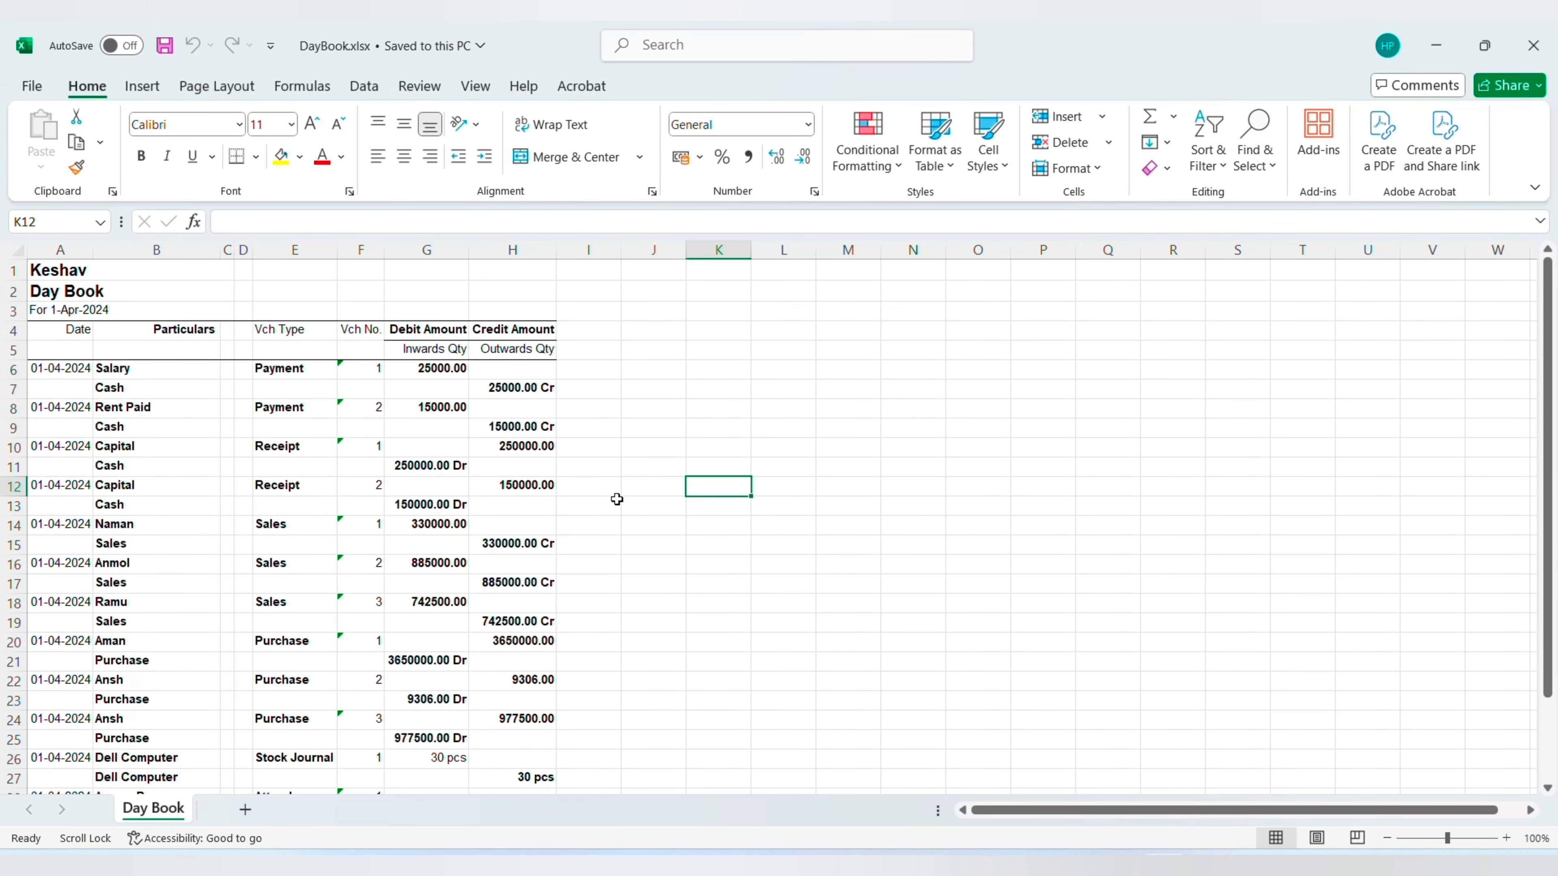
click(227, 424)
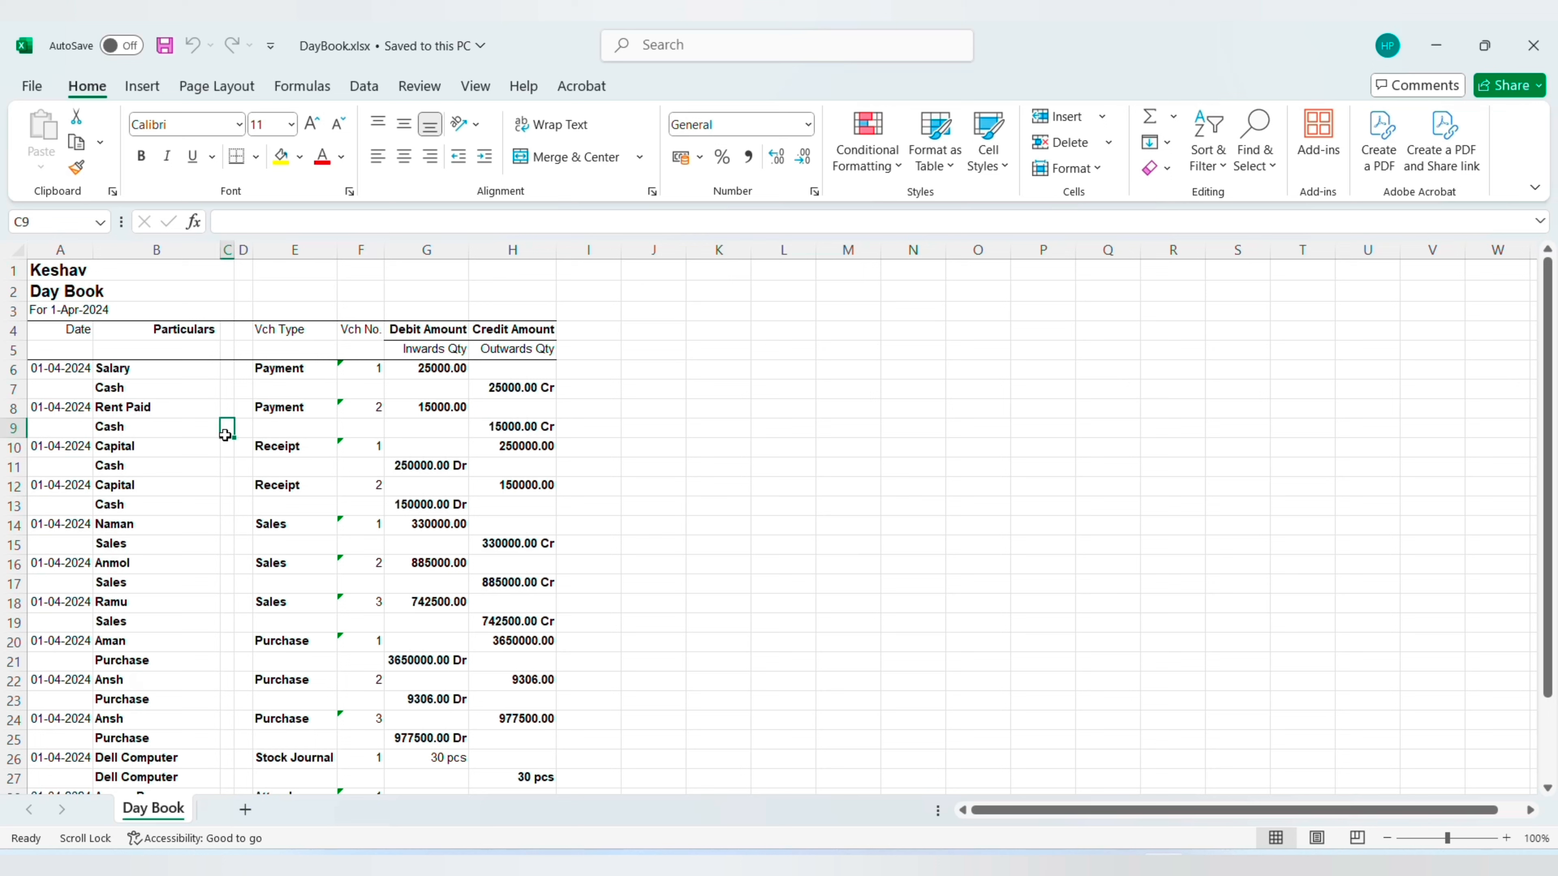
click(68, 366)
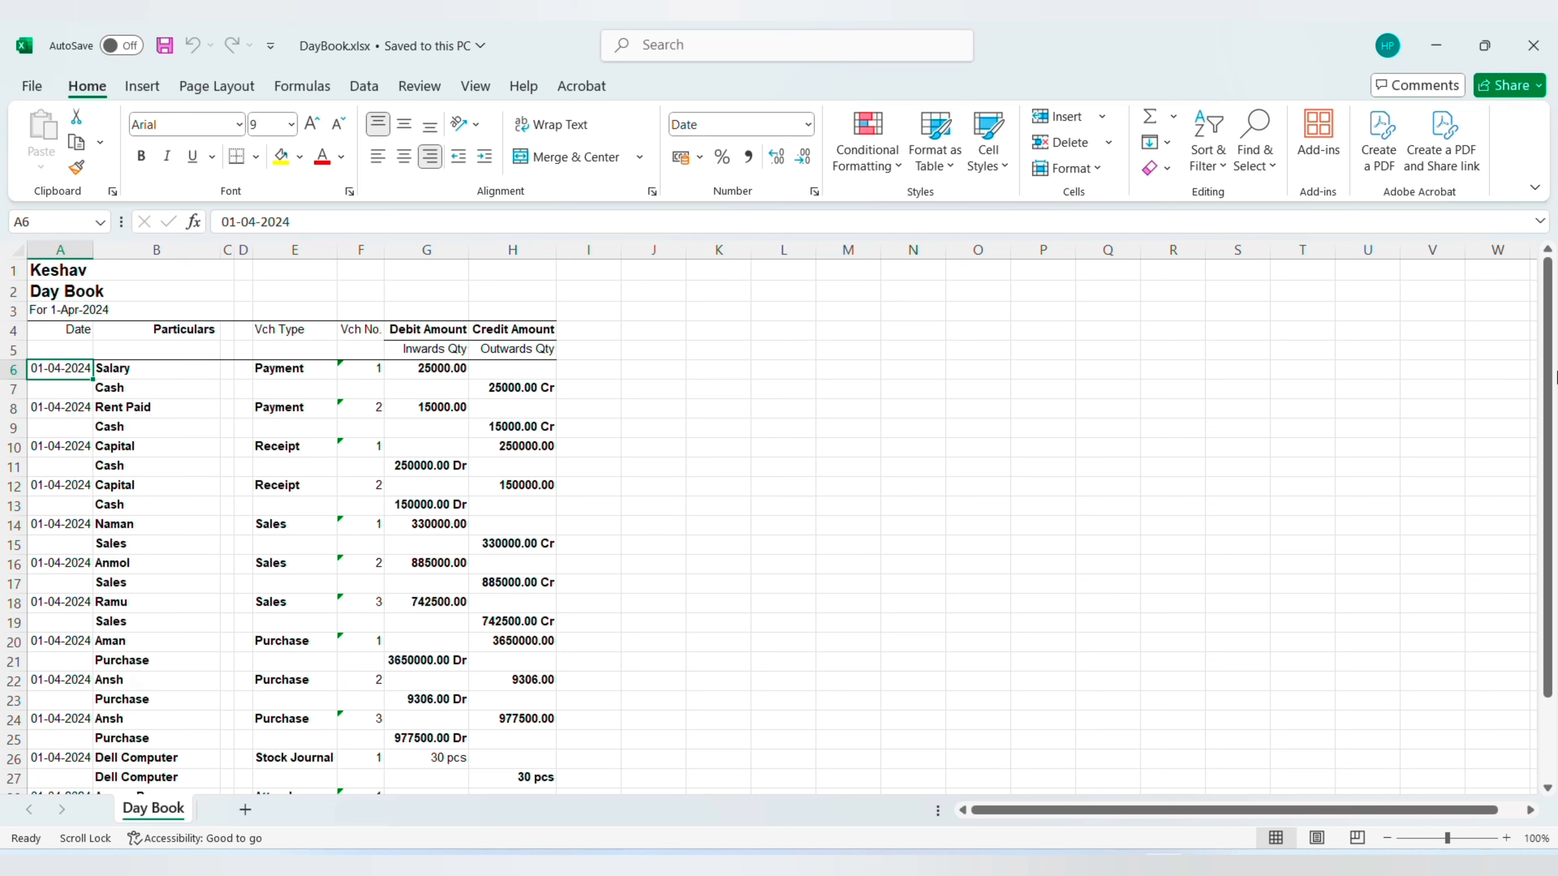
key(Scroll_Lock)
key(Right)
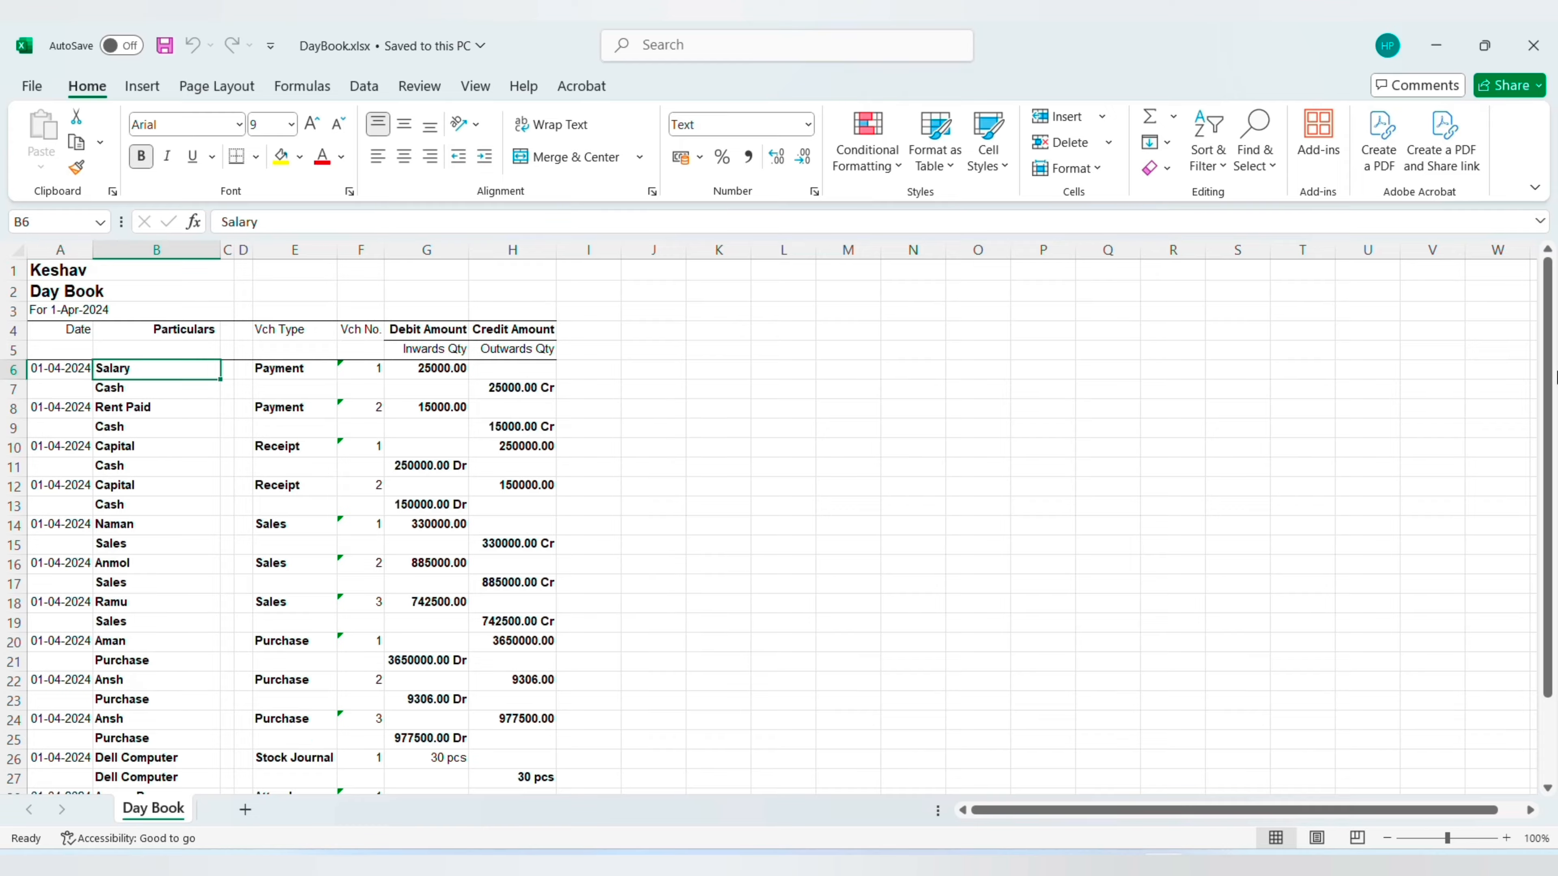
key(Right)
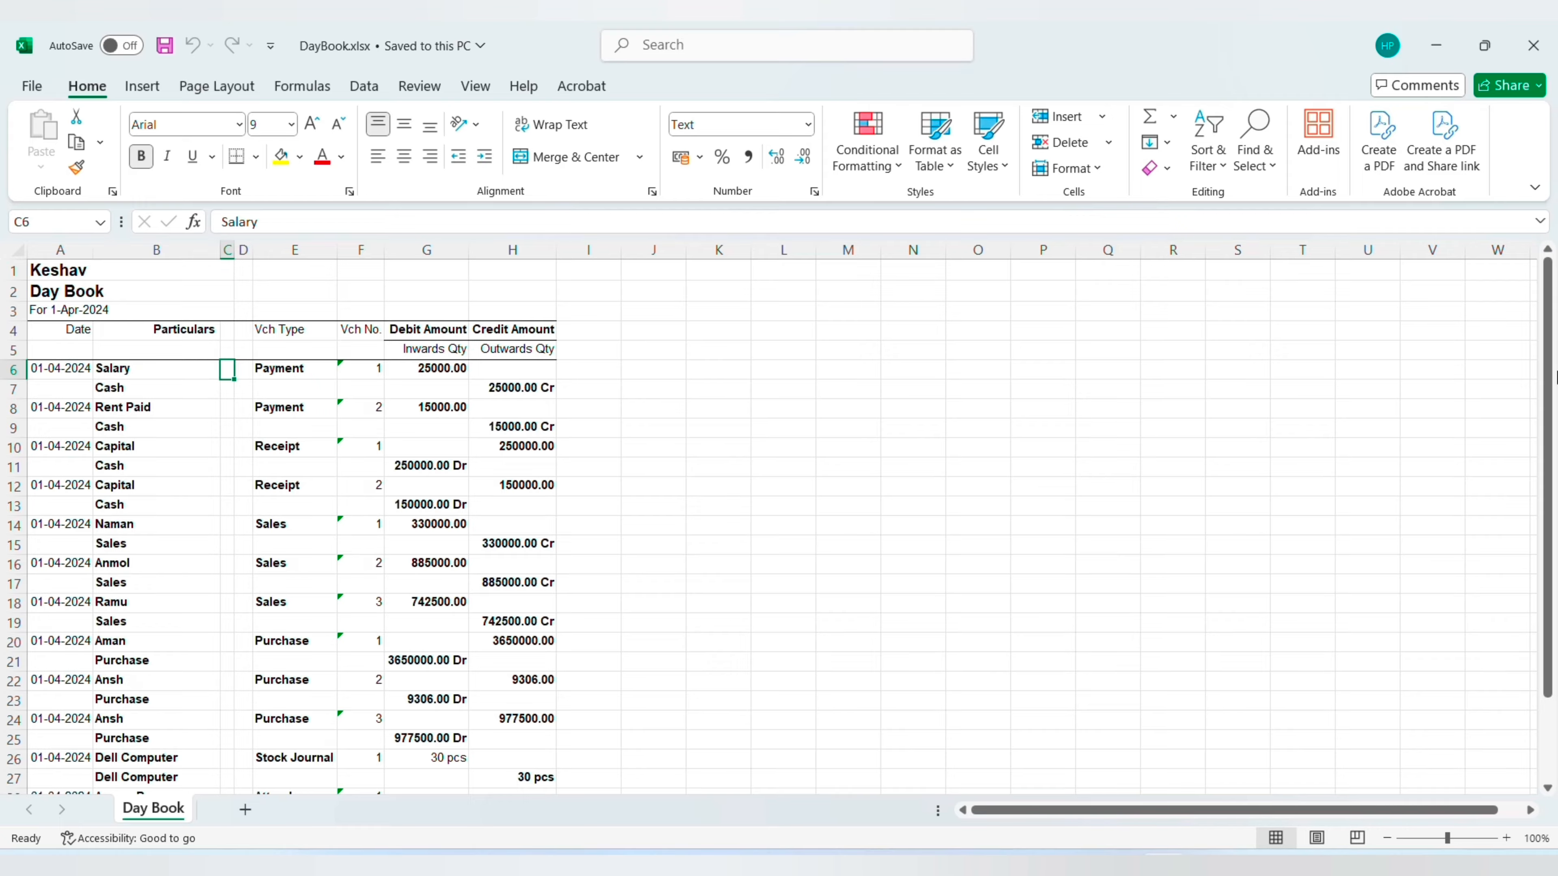
key(Right)
key(Right)
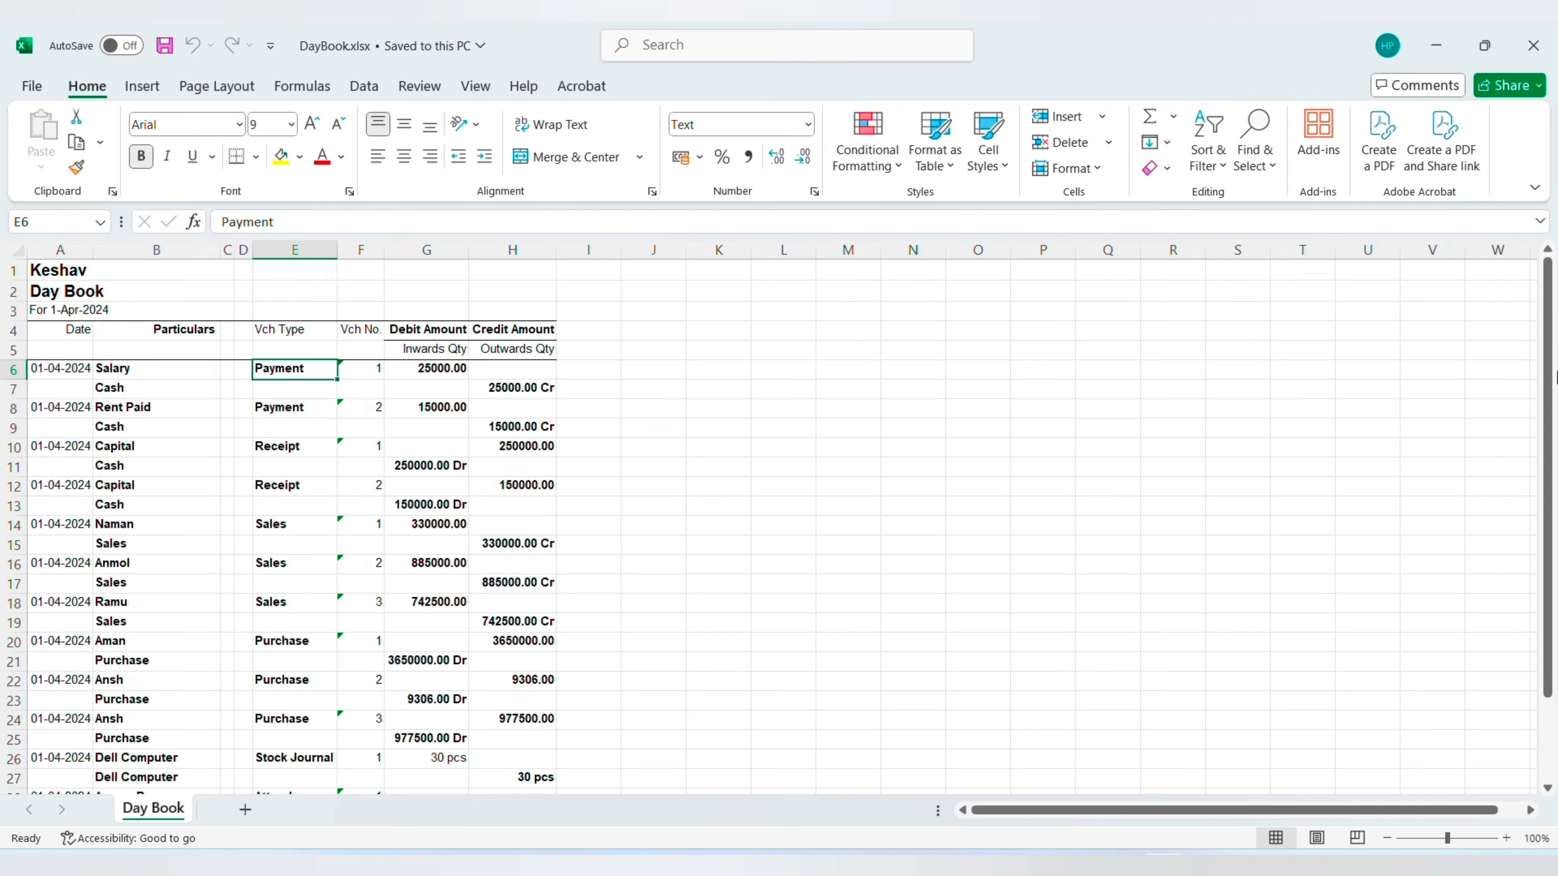
key(Right)
key(Right)
key(Right)
key(Down)
key(Left)
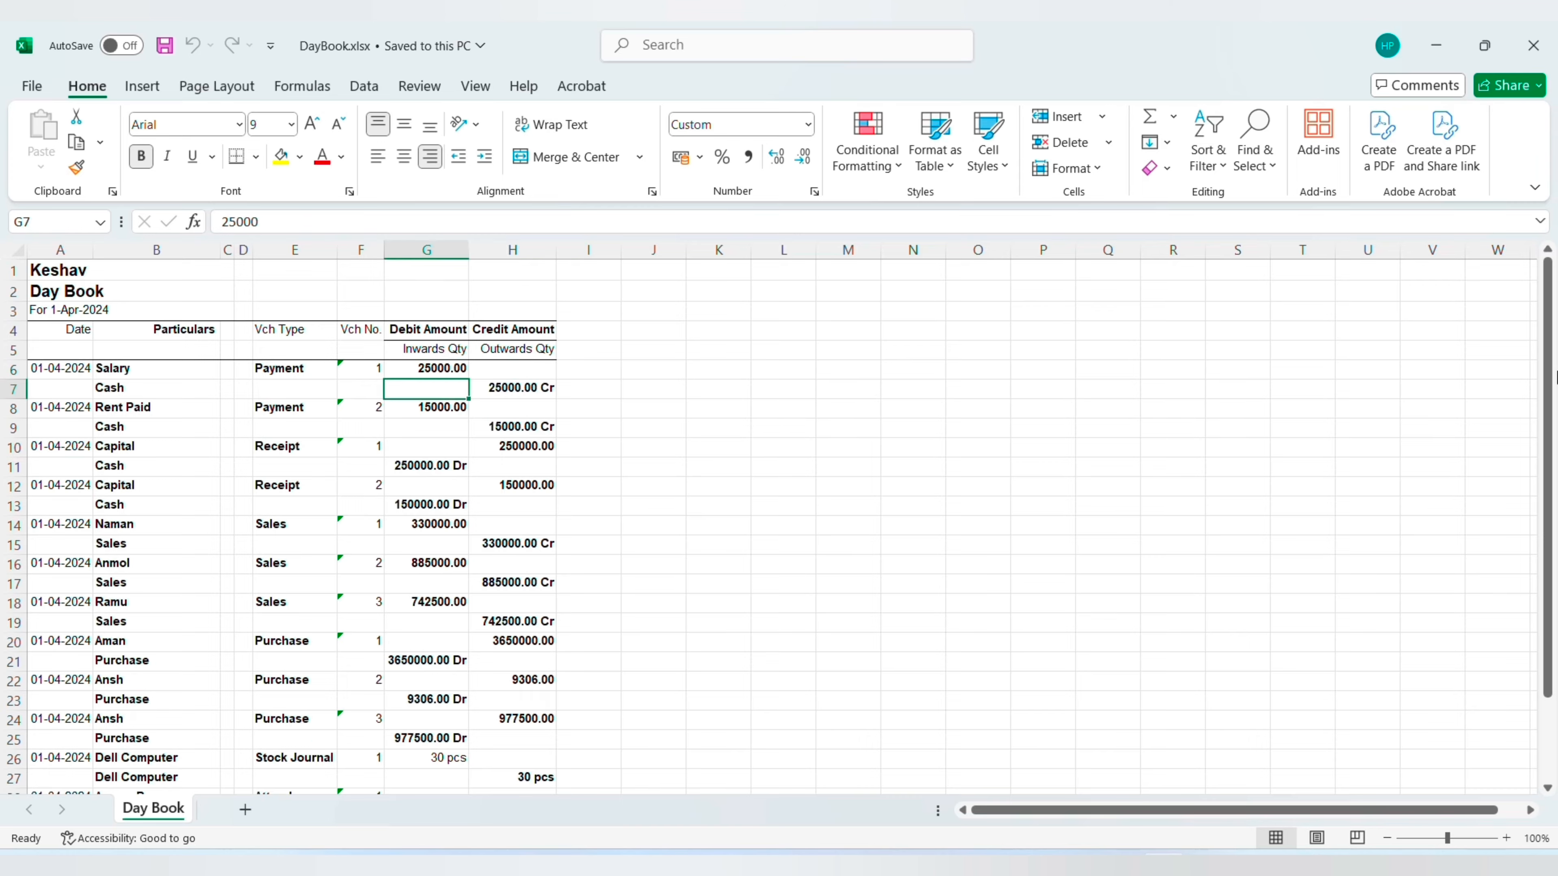
- Move down to the second Capital receipt in the Day Book sheet and examine its date, particulars and voucher type
key(Left)
key(Home)
key(Down)
key(Down)
key(Down)
key(Down)
key(Down)
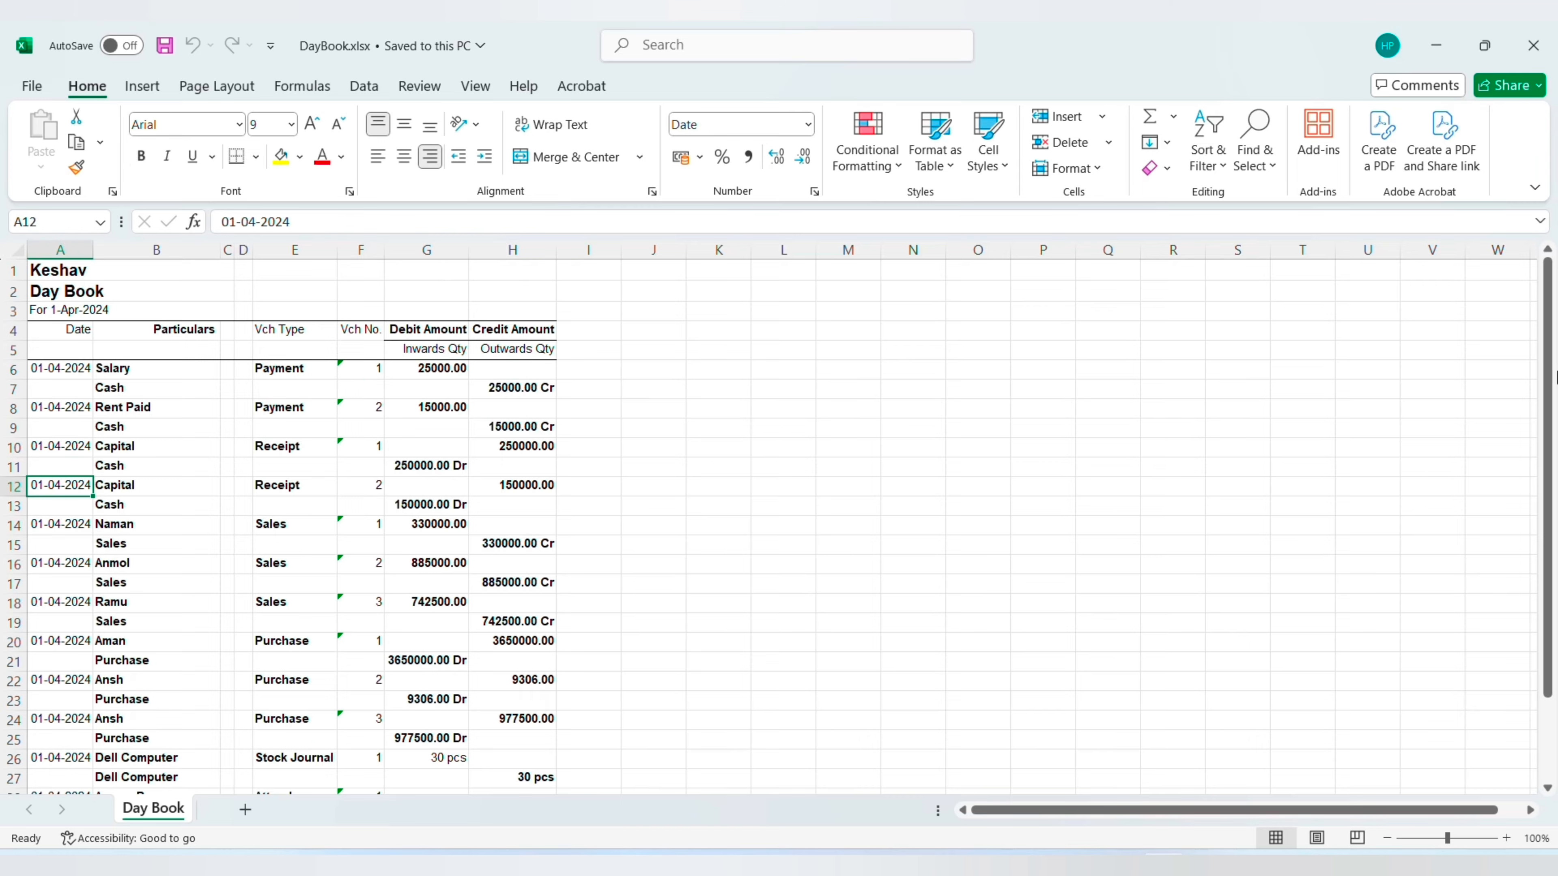
key(Right)
key(Right)
key(Right)
key(Right)
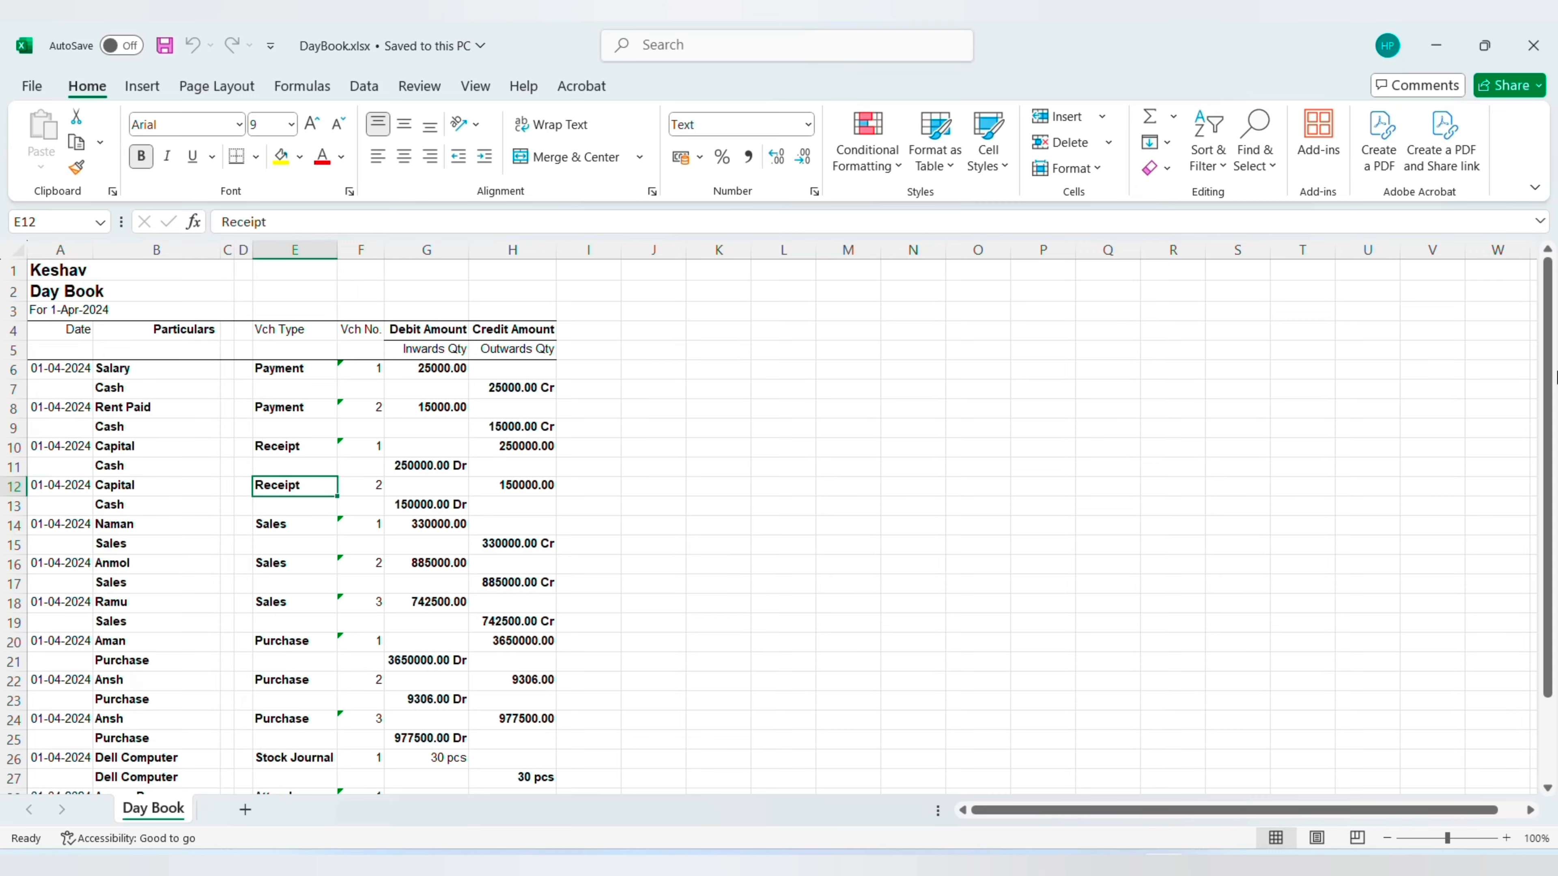
- Review the sales entries in the Day Book sheet and continue down to the first Purchase entry
key(Left)
key(Left)
key(Left)
key(Down)
key(Down)
key(Down)
key(Right)
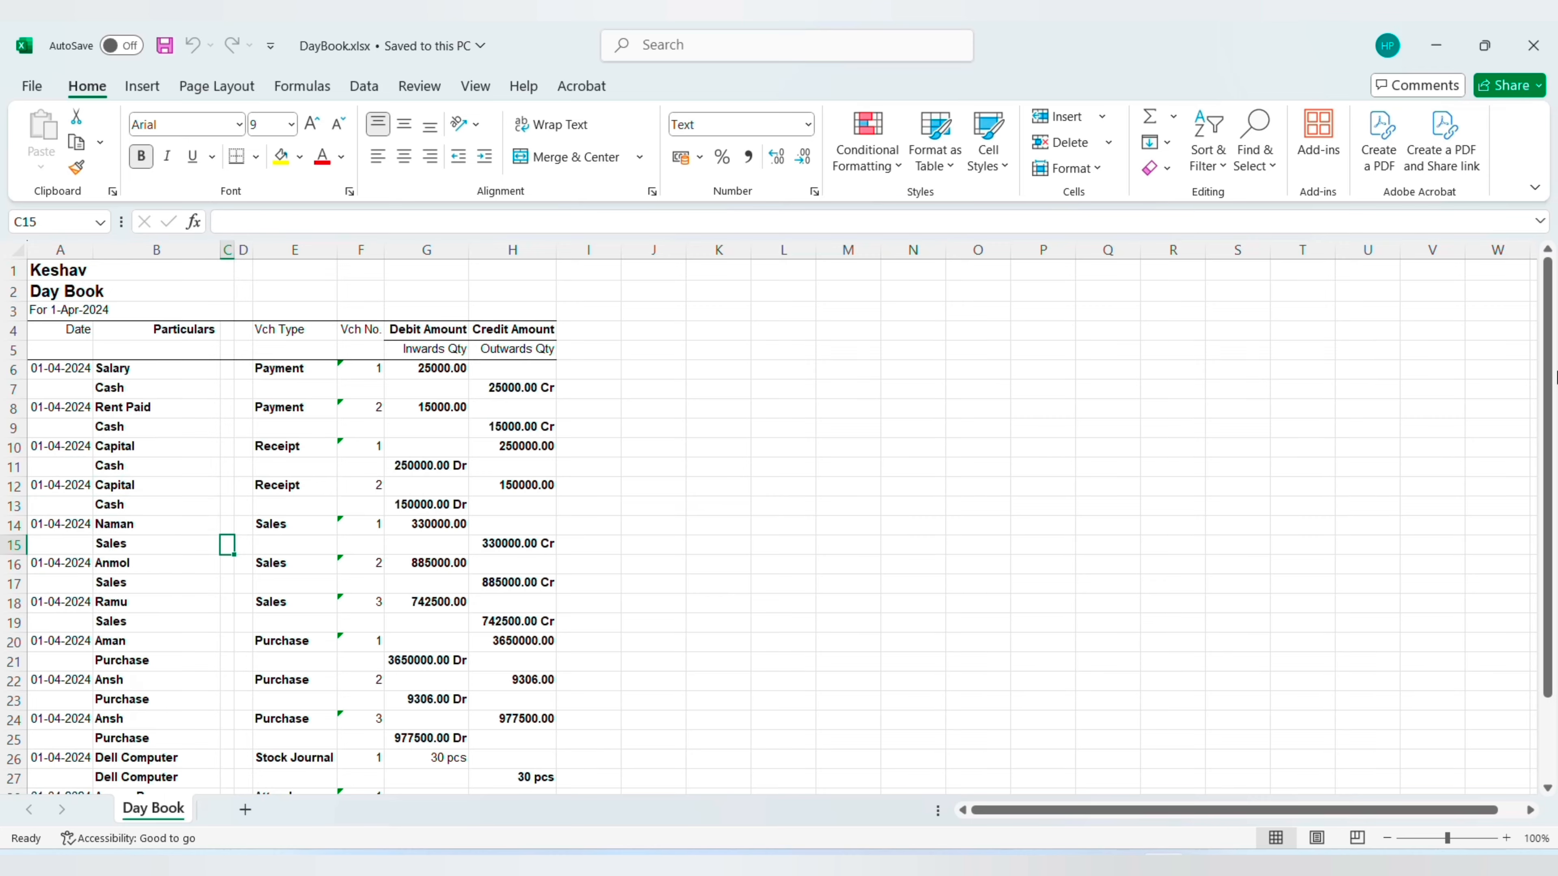
key(Down)
key(Down)
key(Down)
key(Down)
key(Down)
key(Down)
key(Left)
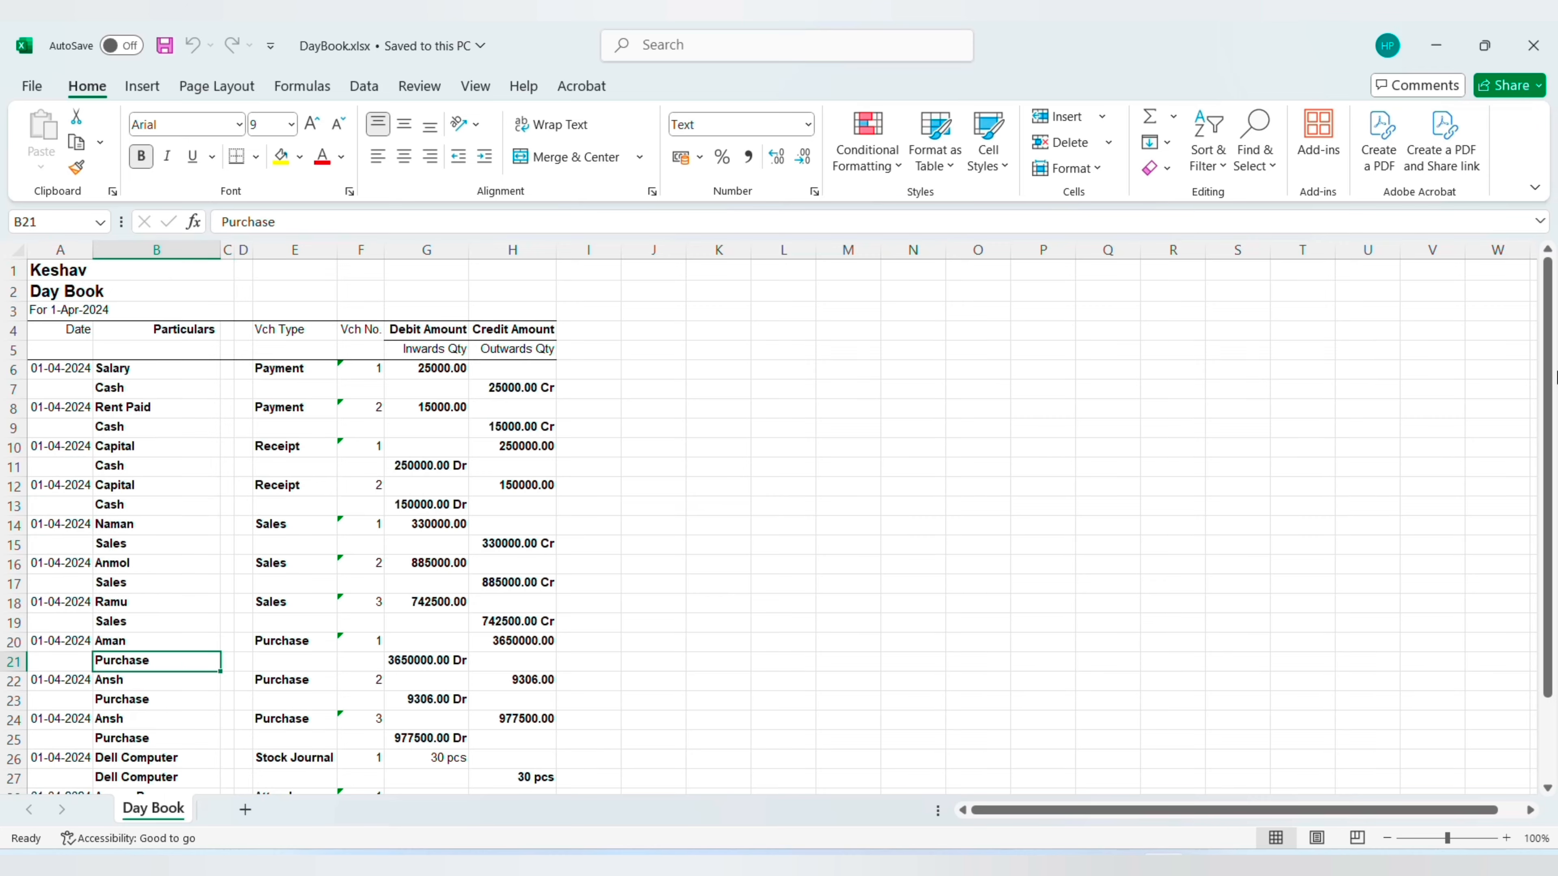
- Examine the voucher type of the first Purchase entry and the remaining Purchase, Stock Journal and Attendance rows in the Day Book sheet
key(Left)
key(Right)
key(Right)
key(Right)
key(Up)
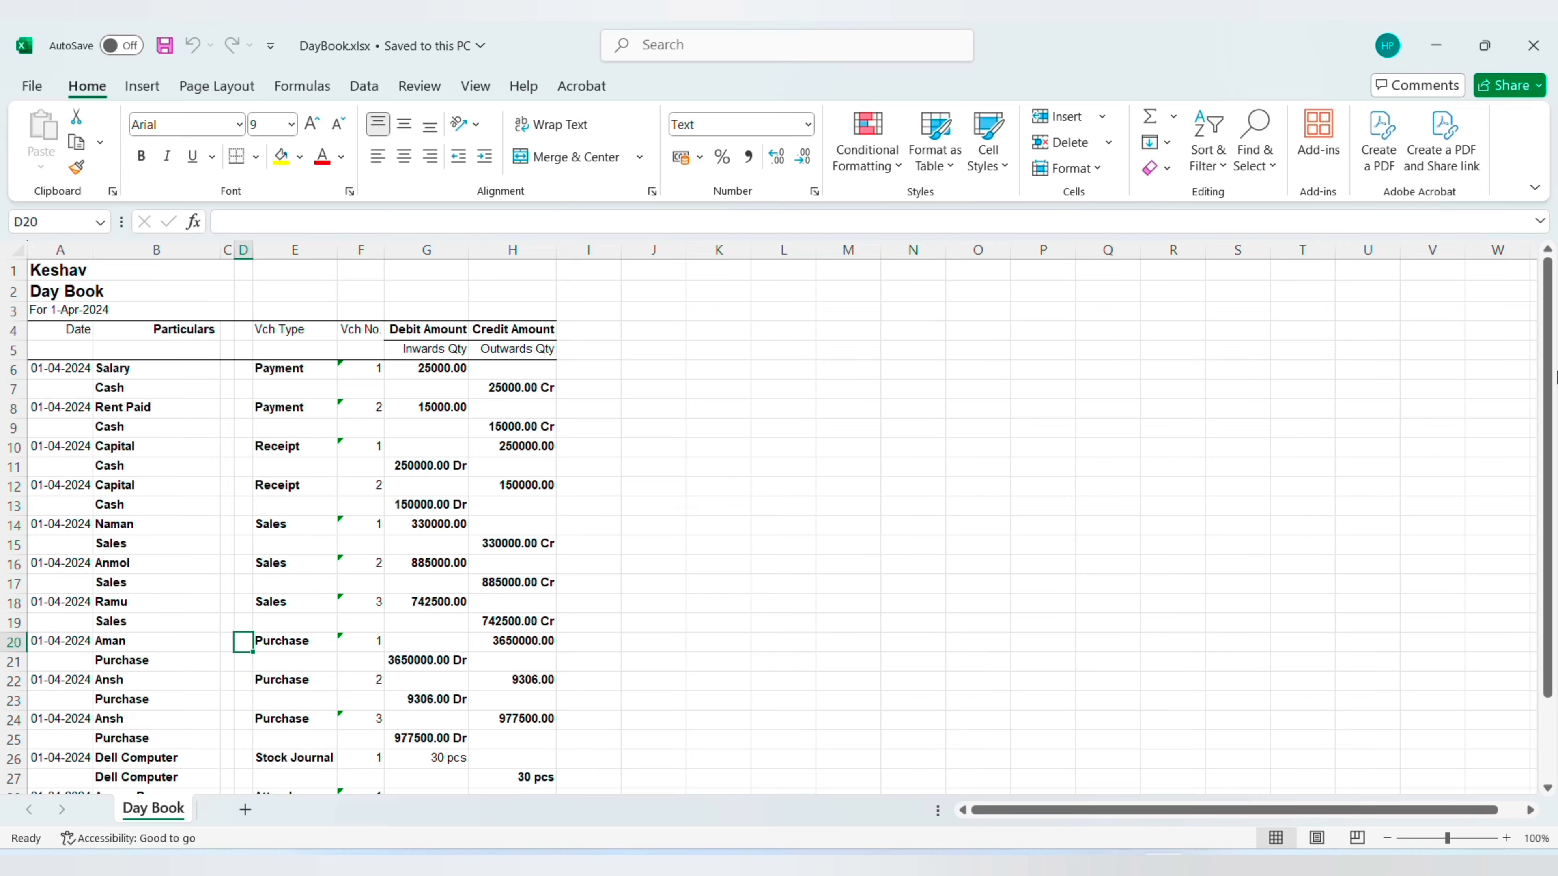
key(Right)
scroll(814, 487, down, 4)
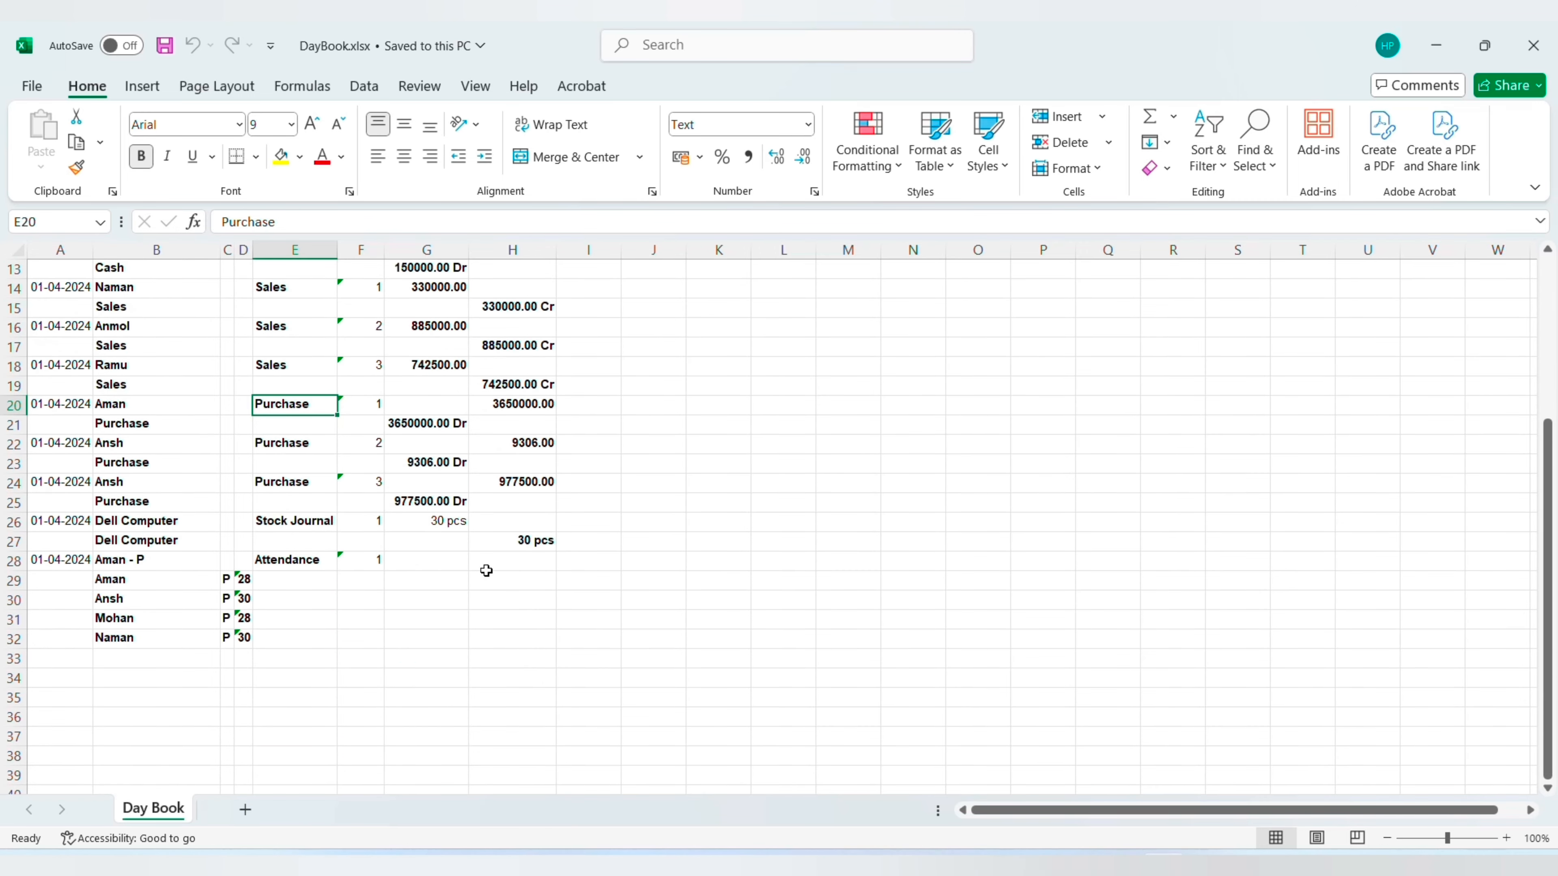
scroll(327, 665, down, 3)
- Widen the narrow columns C and D of the Day Book sheet and close the workbook
click(237, 248)
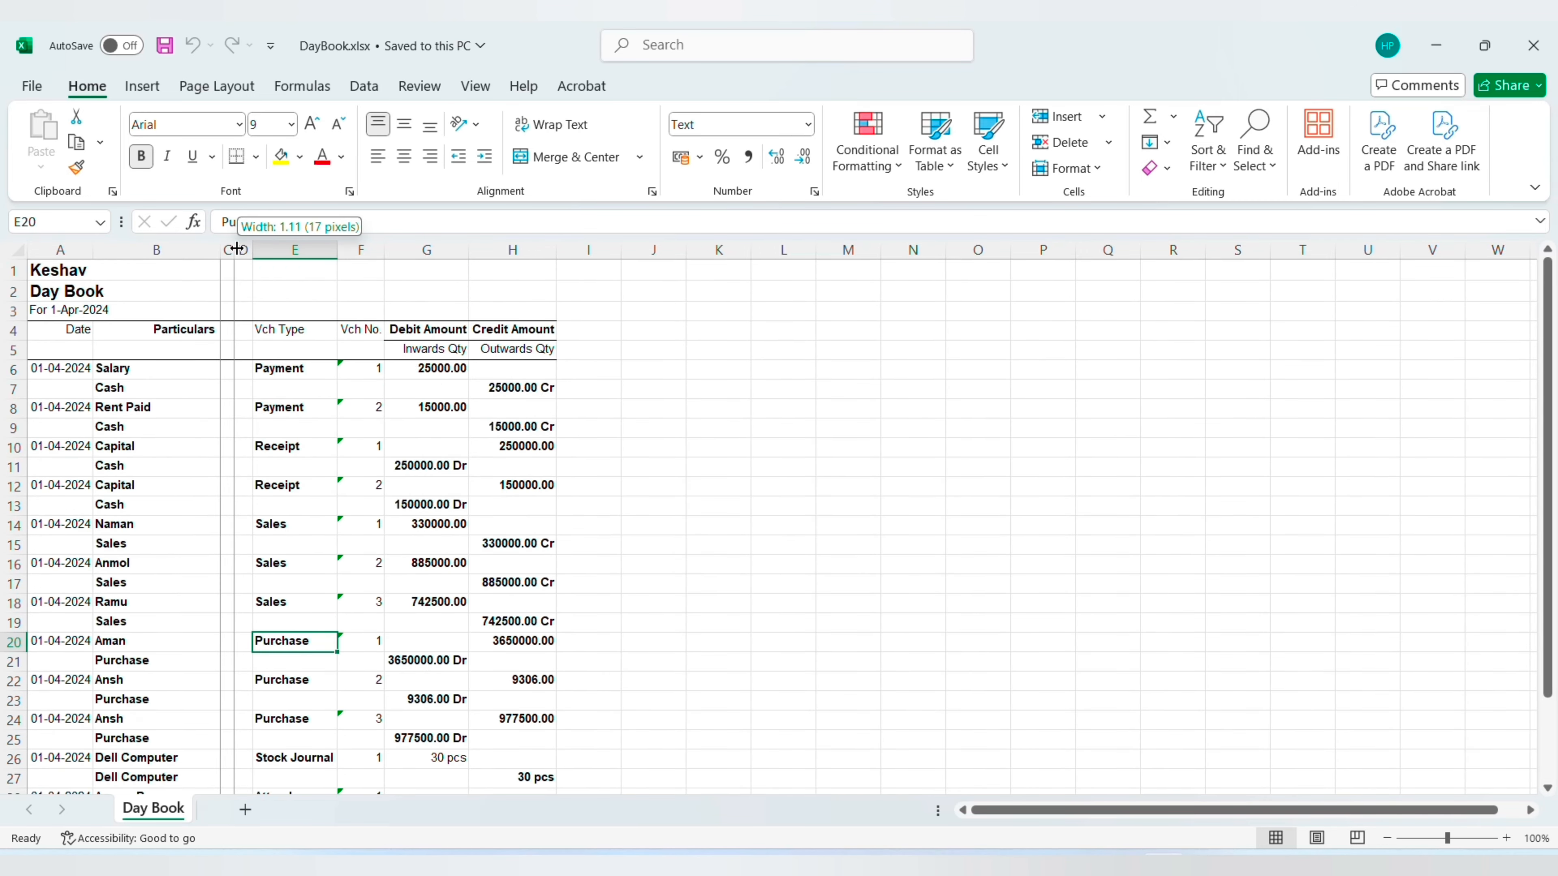
drag(237, 249, 322, 249)
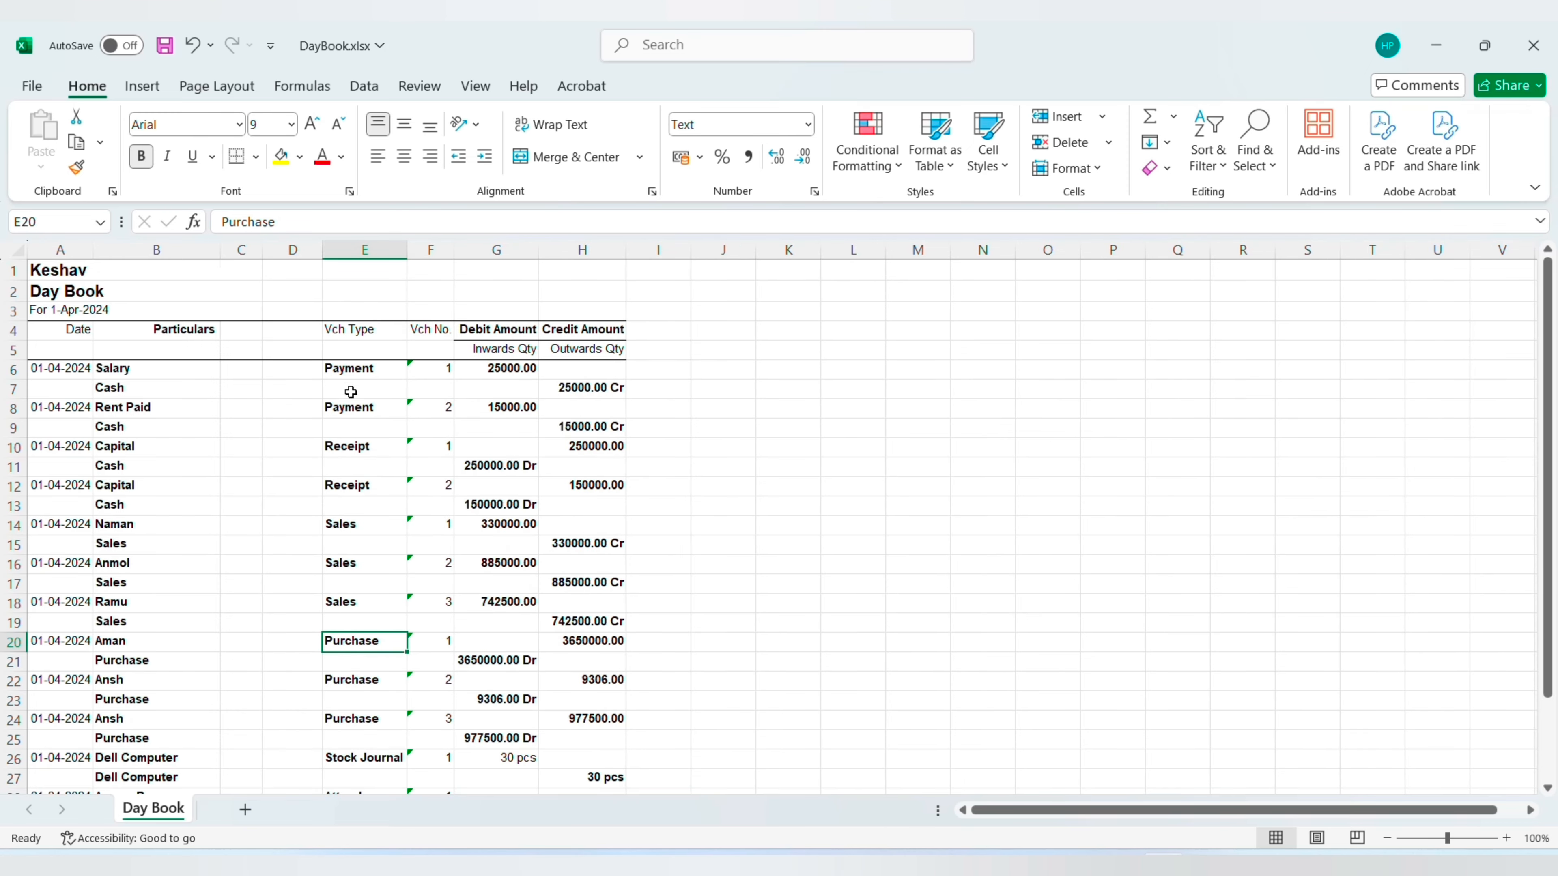
click(374, 501)
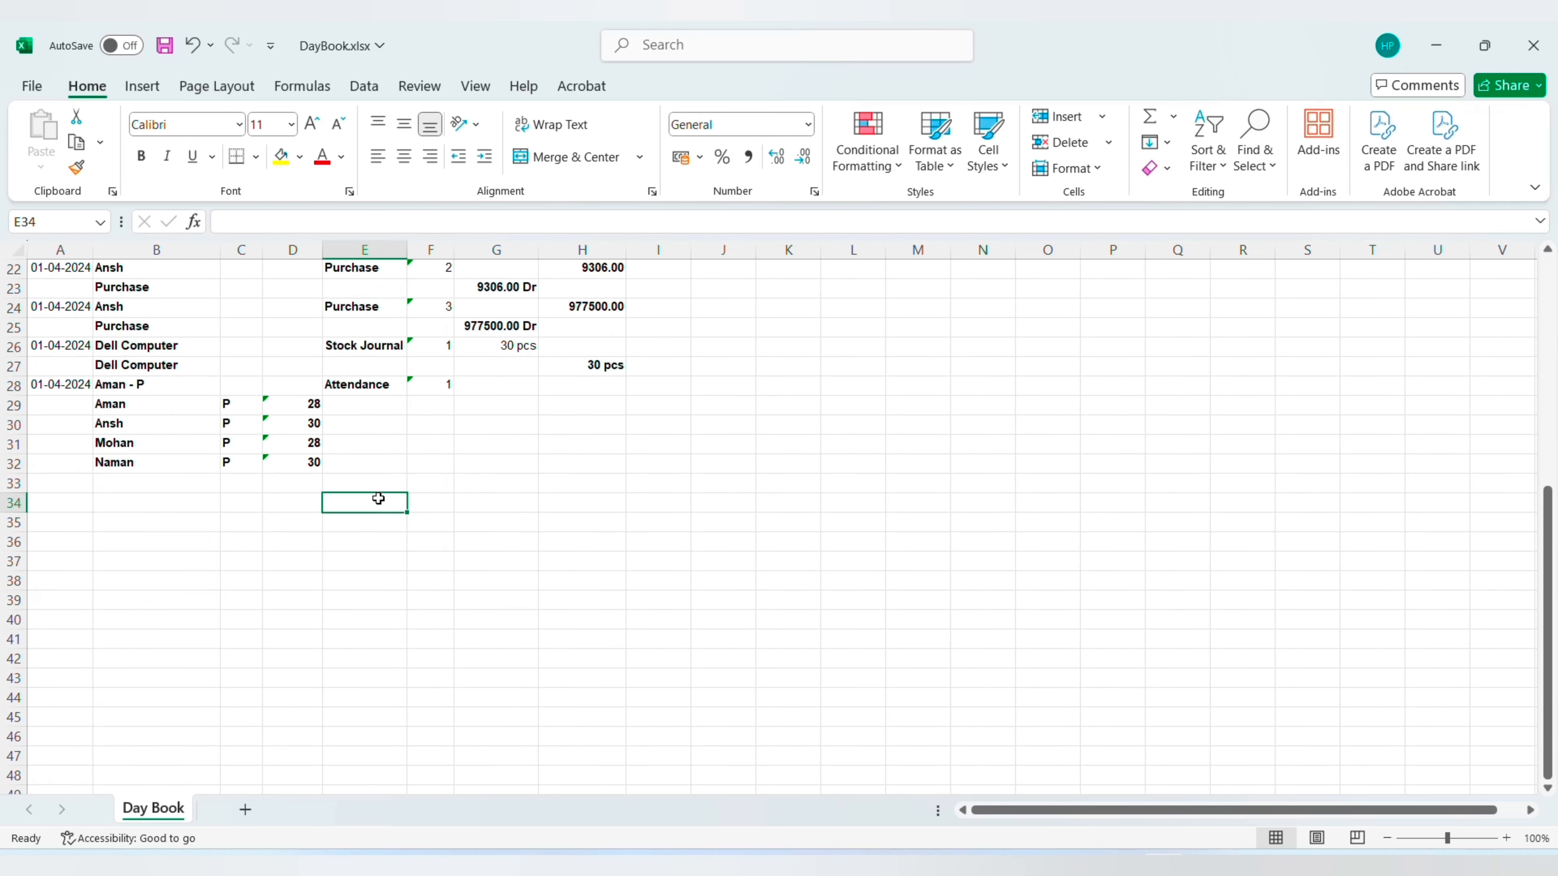
click(1536, 30)
click(836, 591)
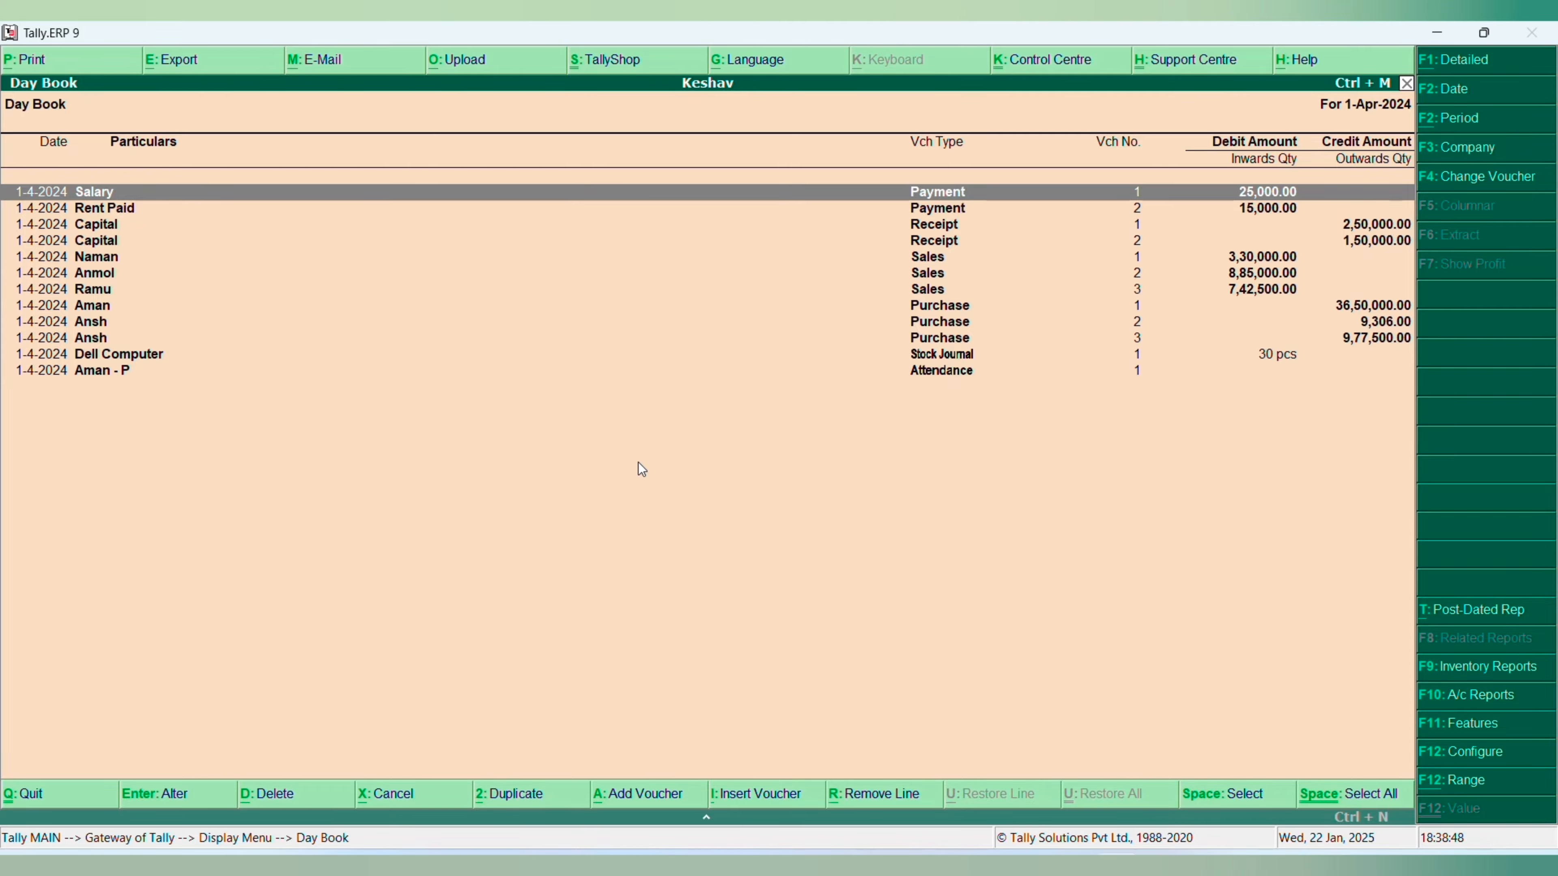
- Return from the Day Book to the Gateway of Tally and open the ledger options under Accounts Info
key(Escape)
key(Escape)
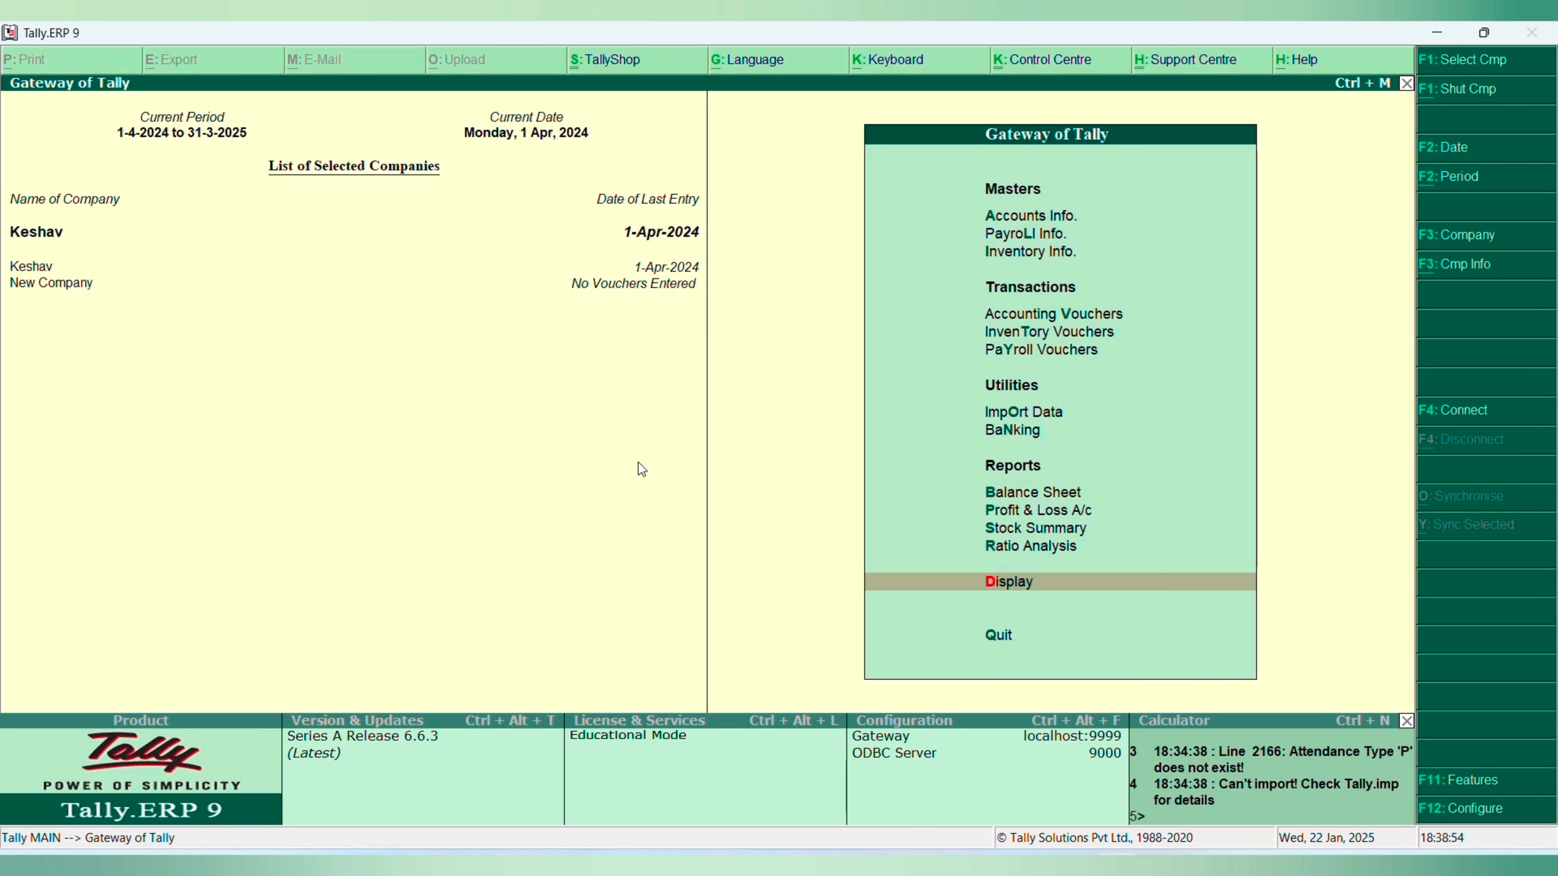
key(Up)
key(Up)
key(Up)
key(Up)
key(Up)
key(Up)
key(Up)
key(Up)
key(Up)
key(Up)
key(Up)
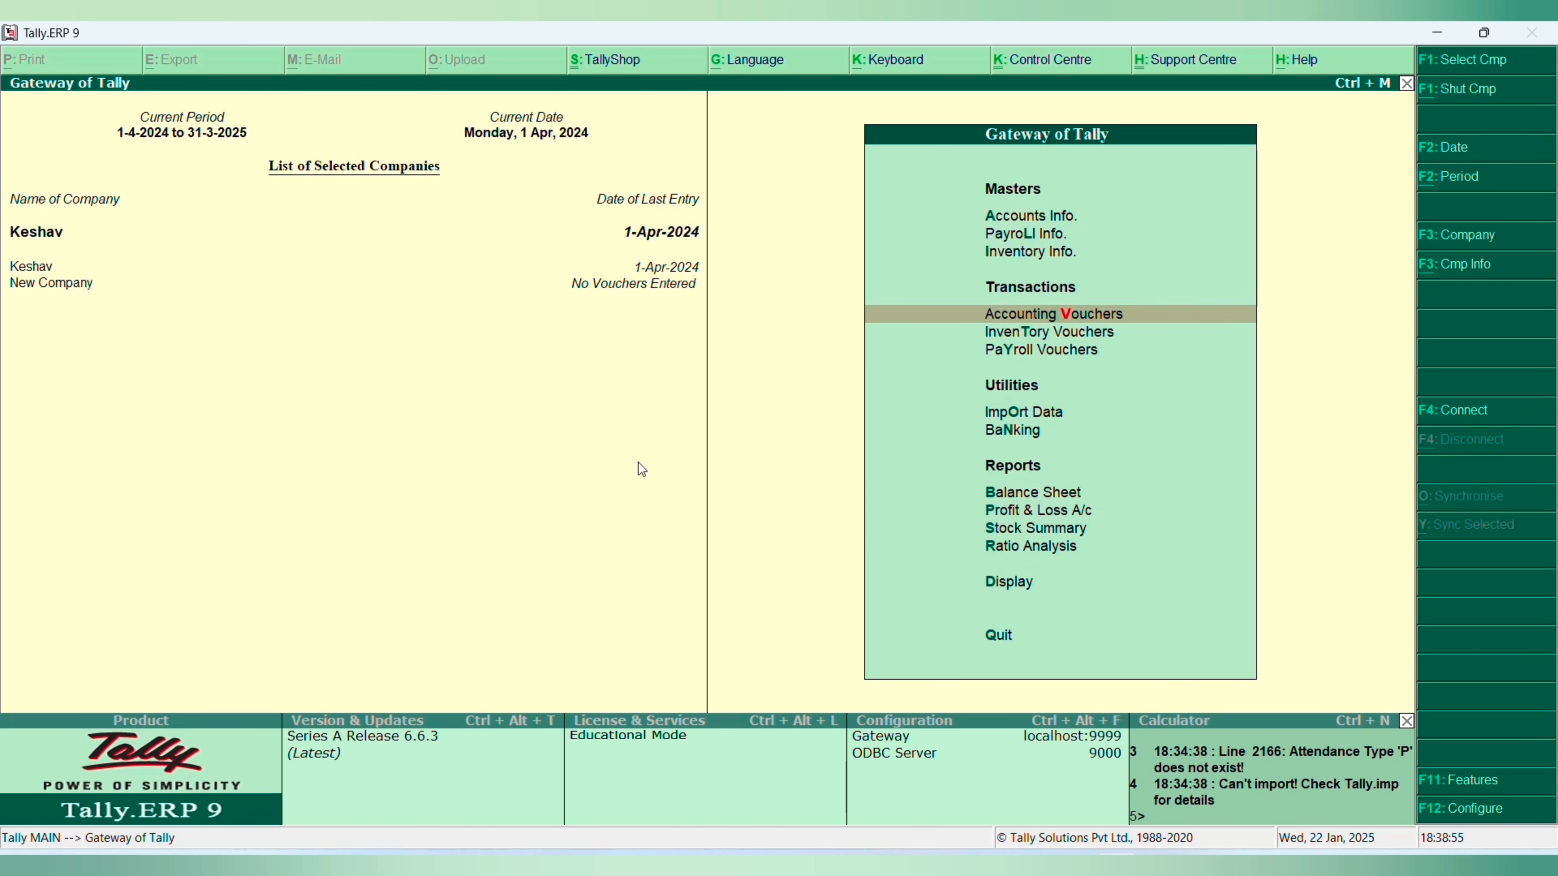
key(Up)
key(Return)
key(Down)
key(Return)
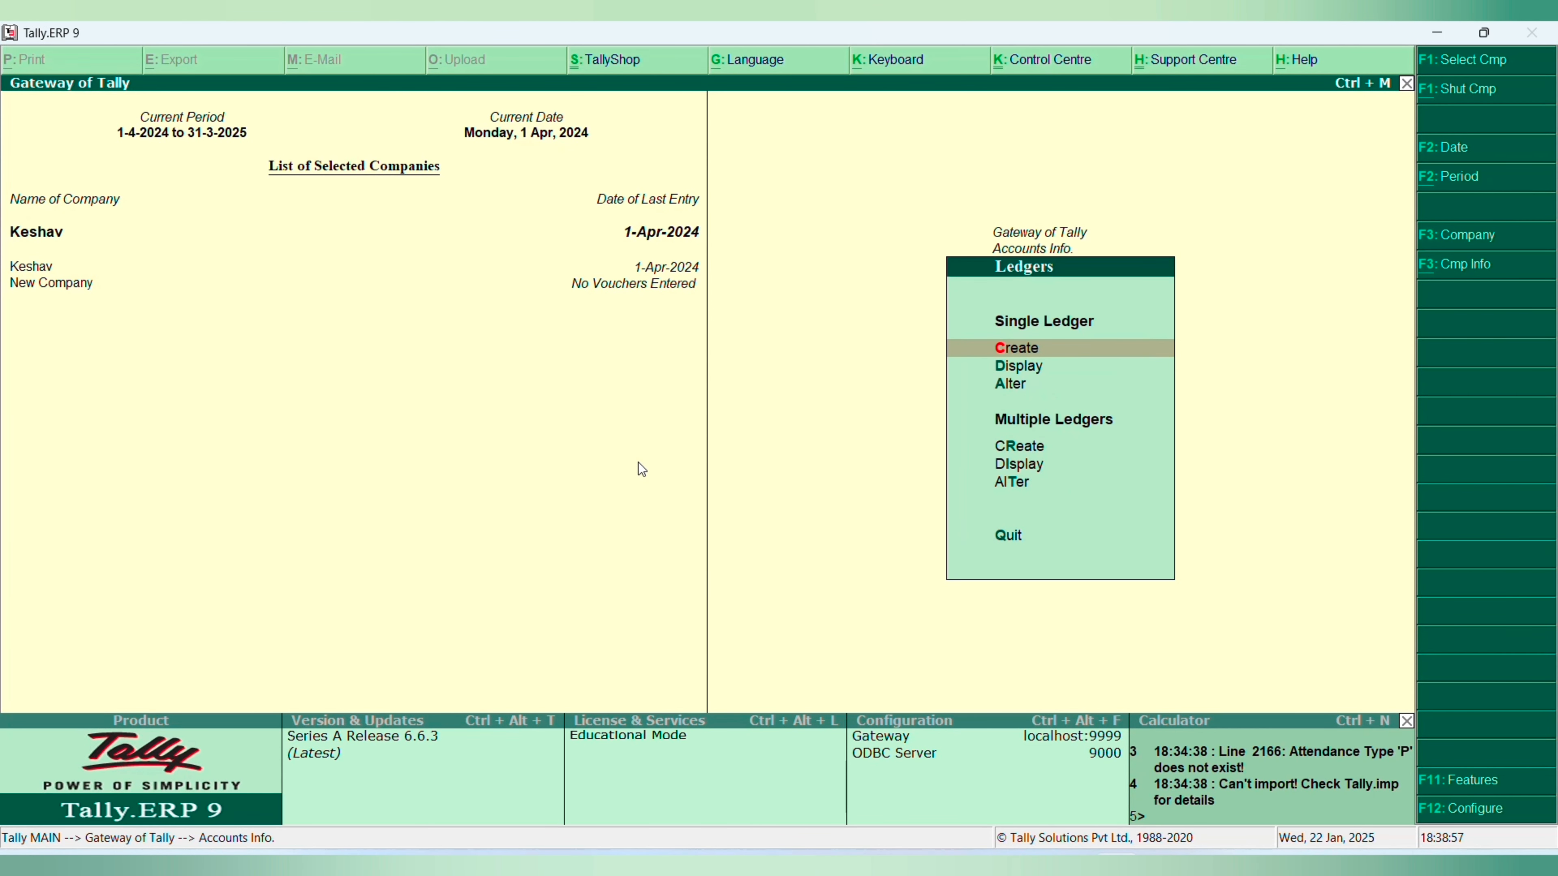
- Open the first ledger in Keshav's ledger list for alteration and leave it again
key(Down)
key(Down)
key(Return)
key(Return)
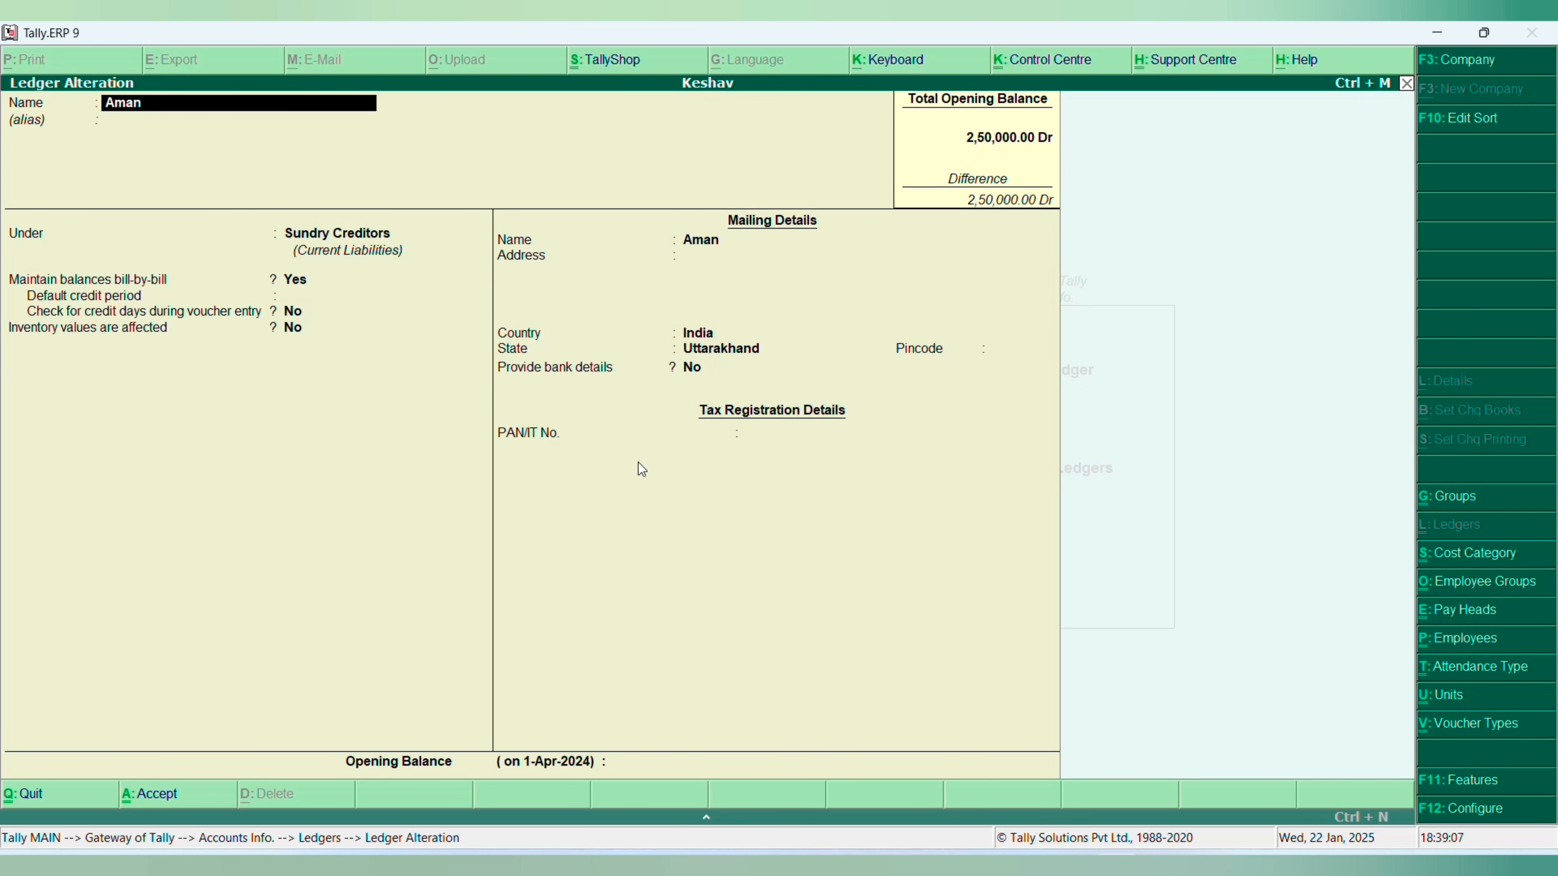
key(Escape)
key(Escape)
key(y)
key(Escape)
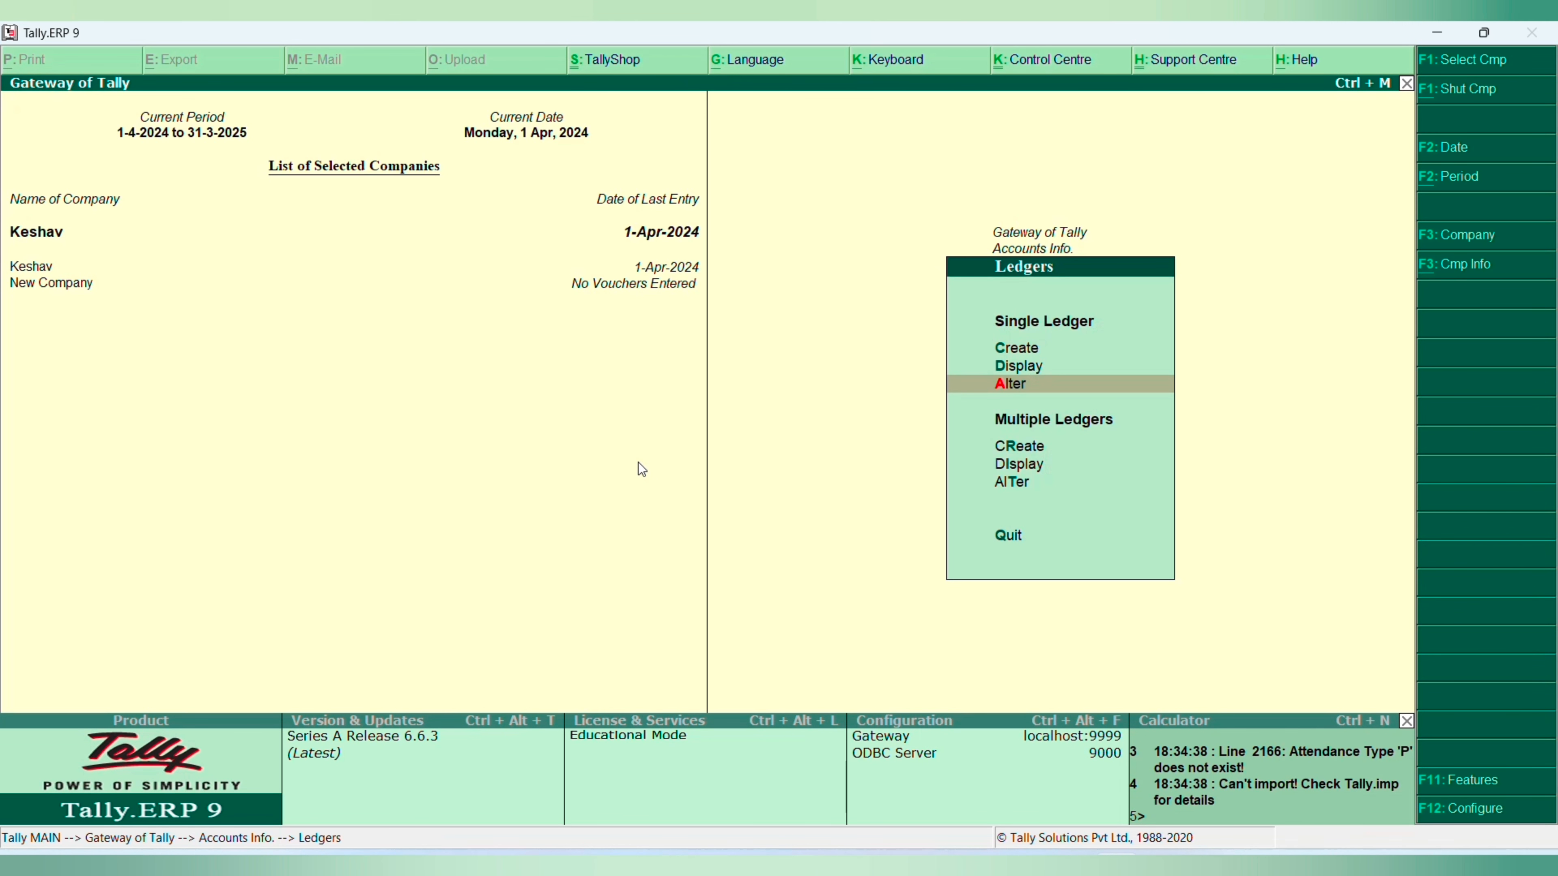
- Create a single ledger named Annnnna under Sundry Creditors with bill-by-bill balances kept at Yes
key(c)
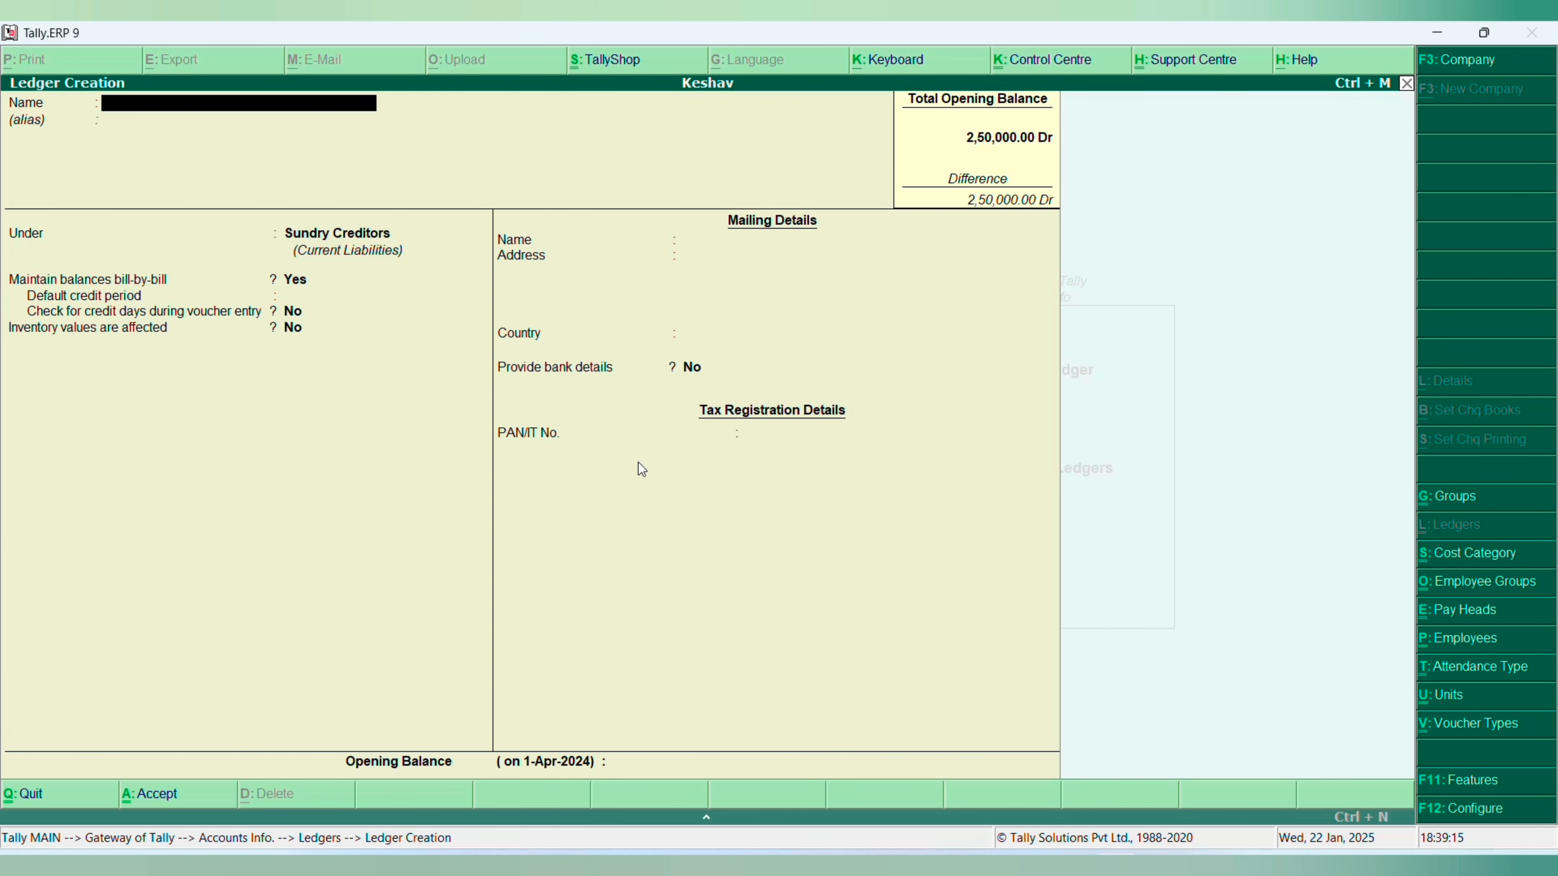
text(Annnnna)
key(Return)
key(Return)
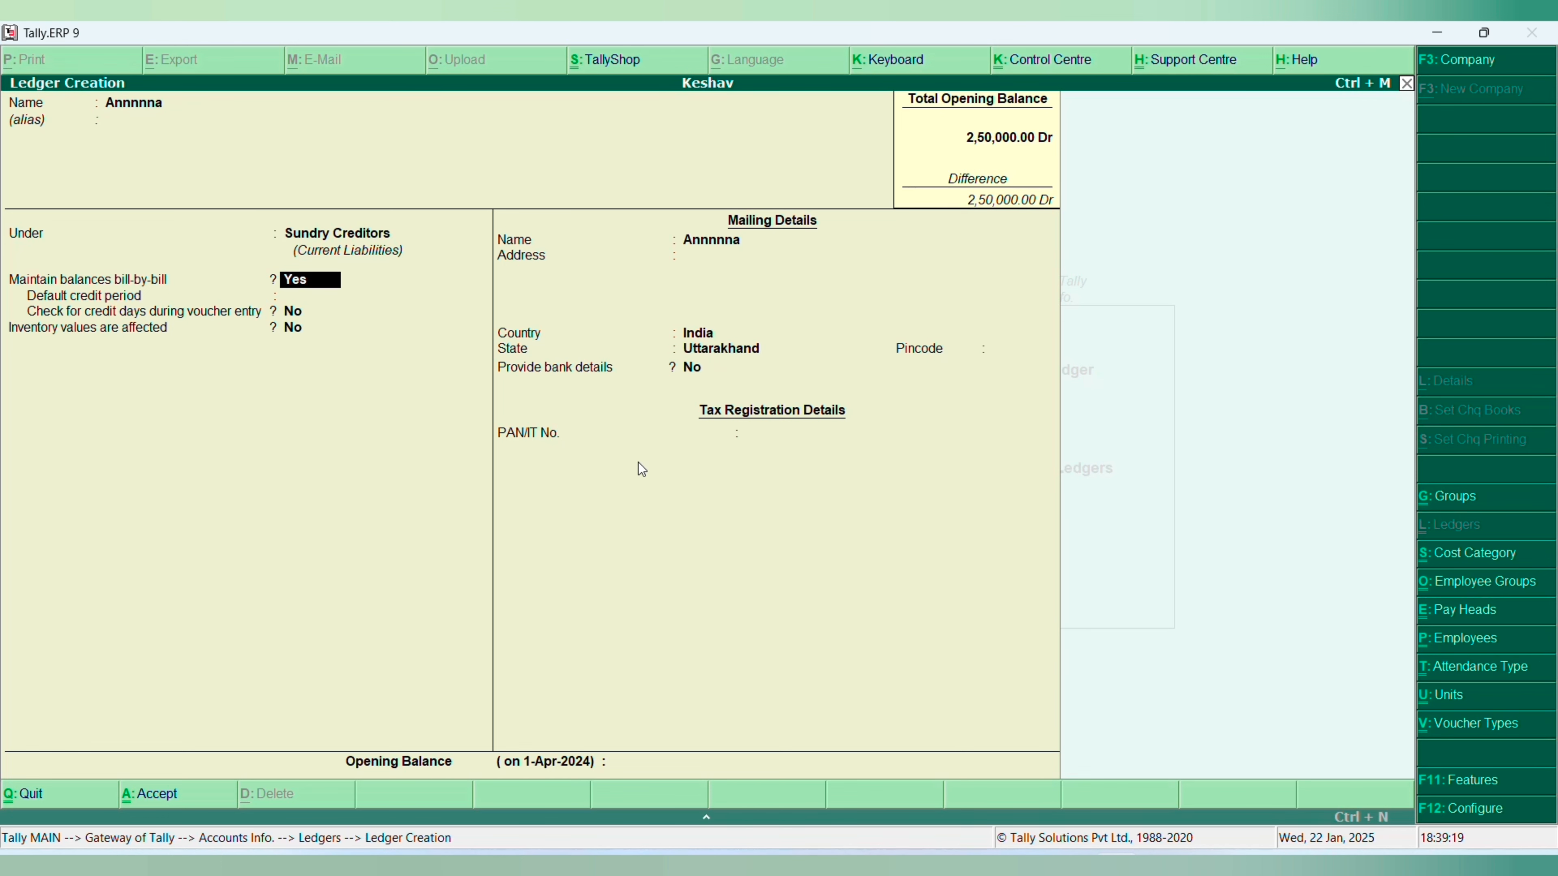
key(ctrl+a)
key(Escape)
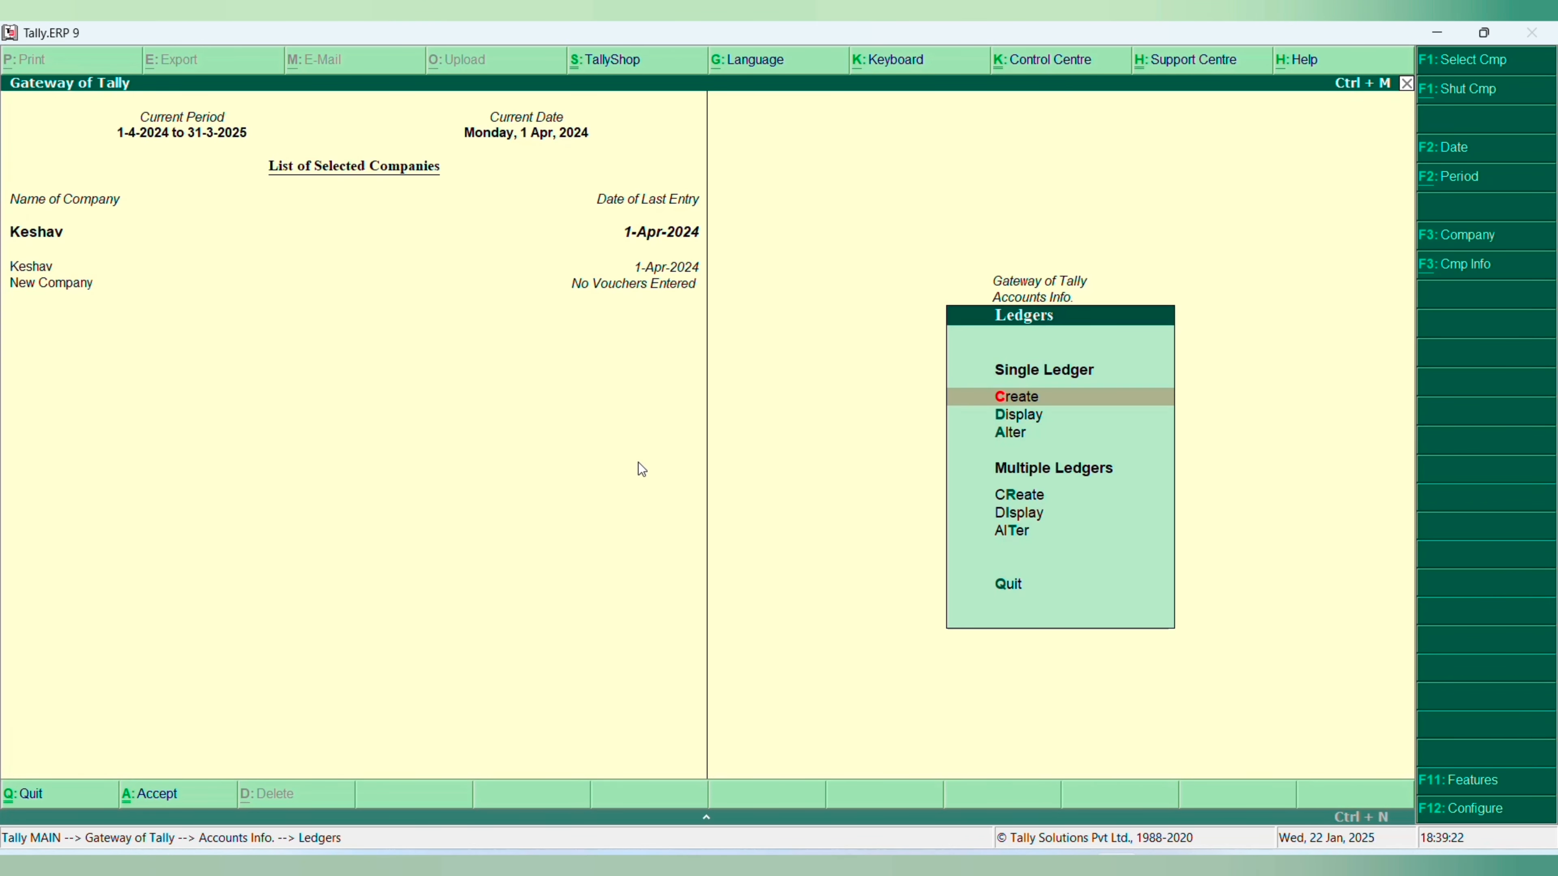
- Delete the Annnnna ledger from its alteration screen and return to the Gateway of Tally
key(Down)
key(Down)
key(Return)
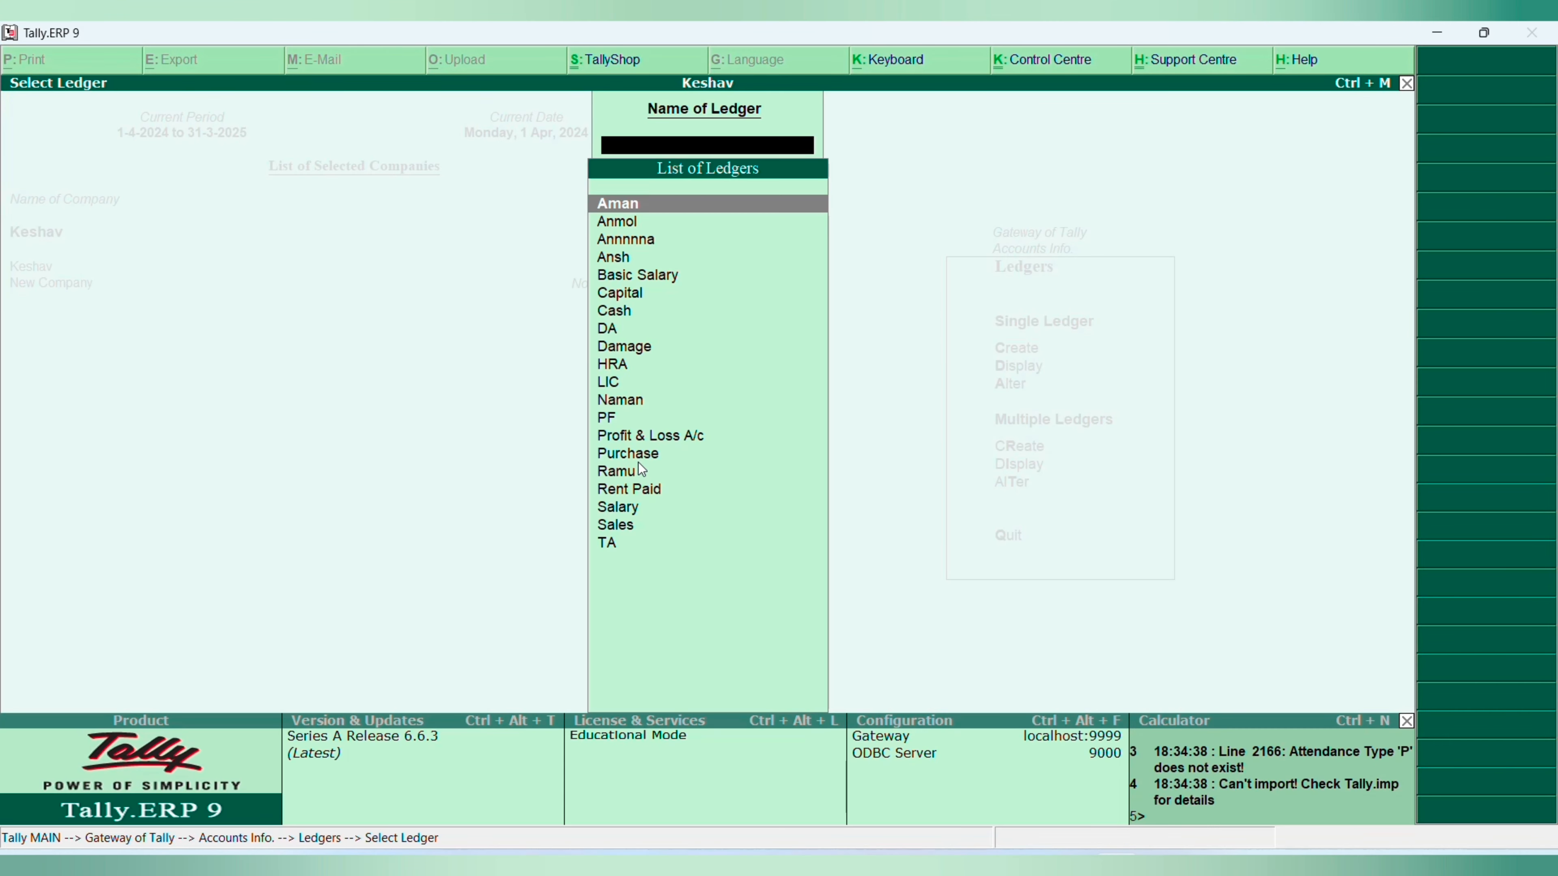
key(Down)
key(Down)
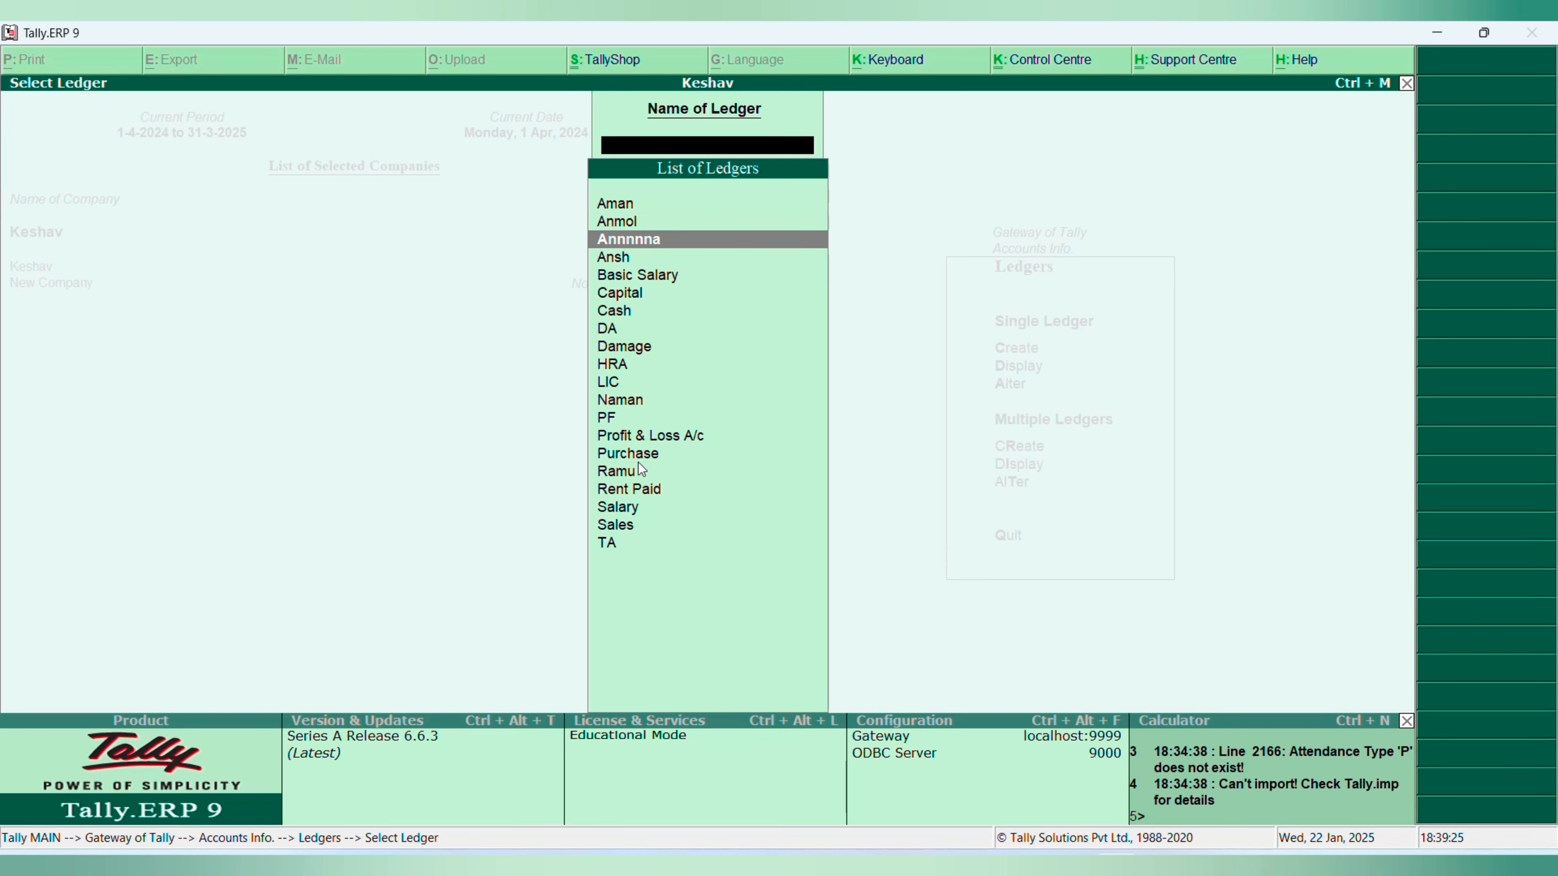
key(Return)
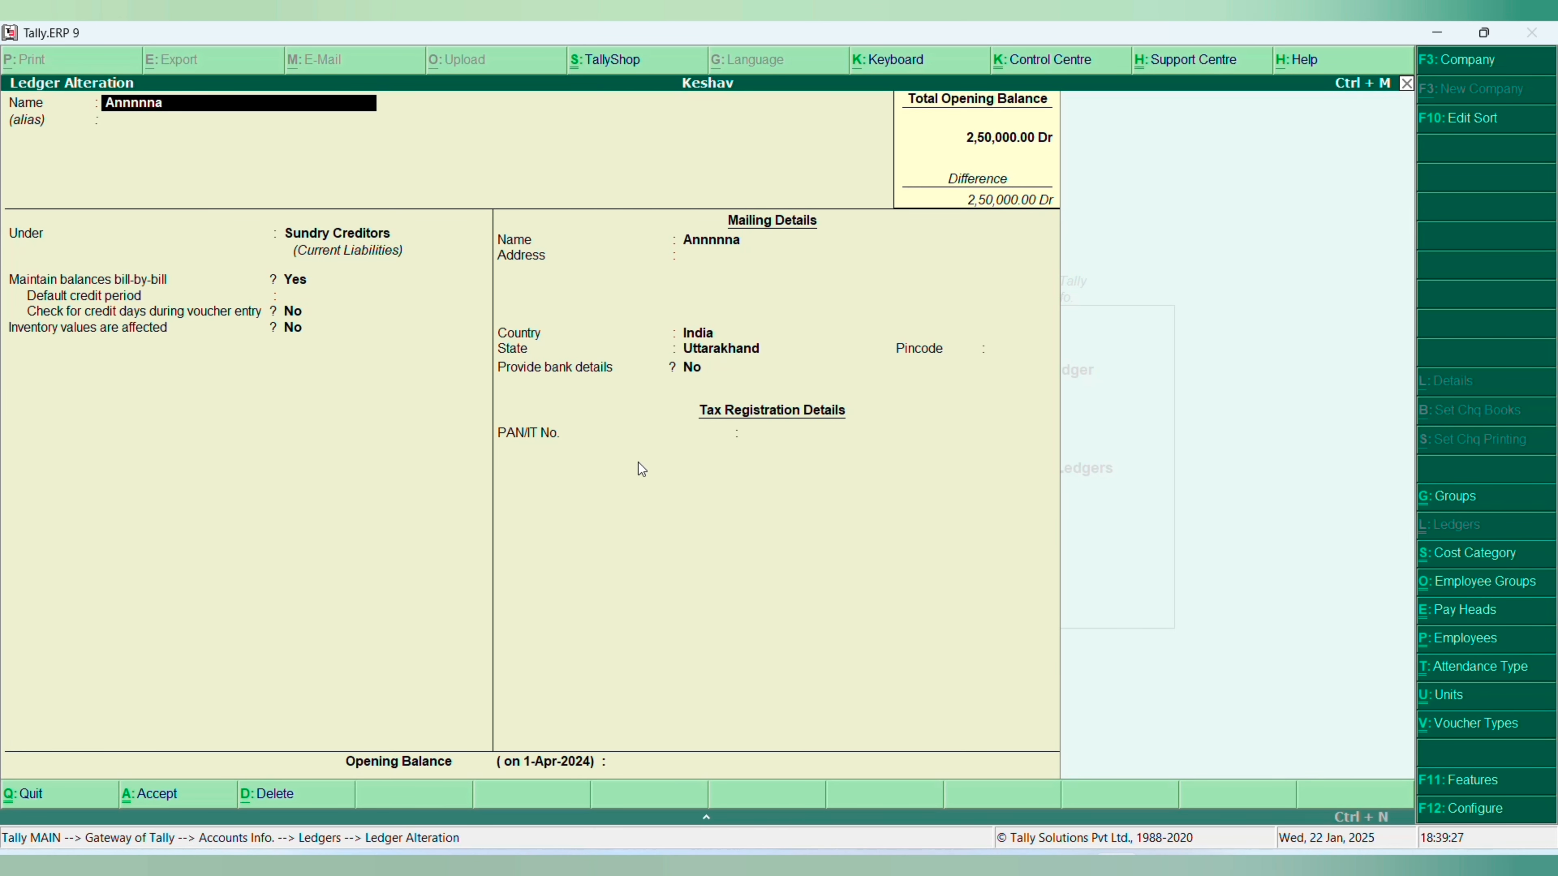
key(alt+d)
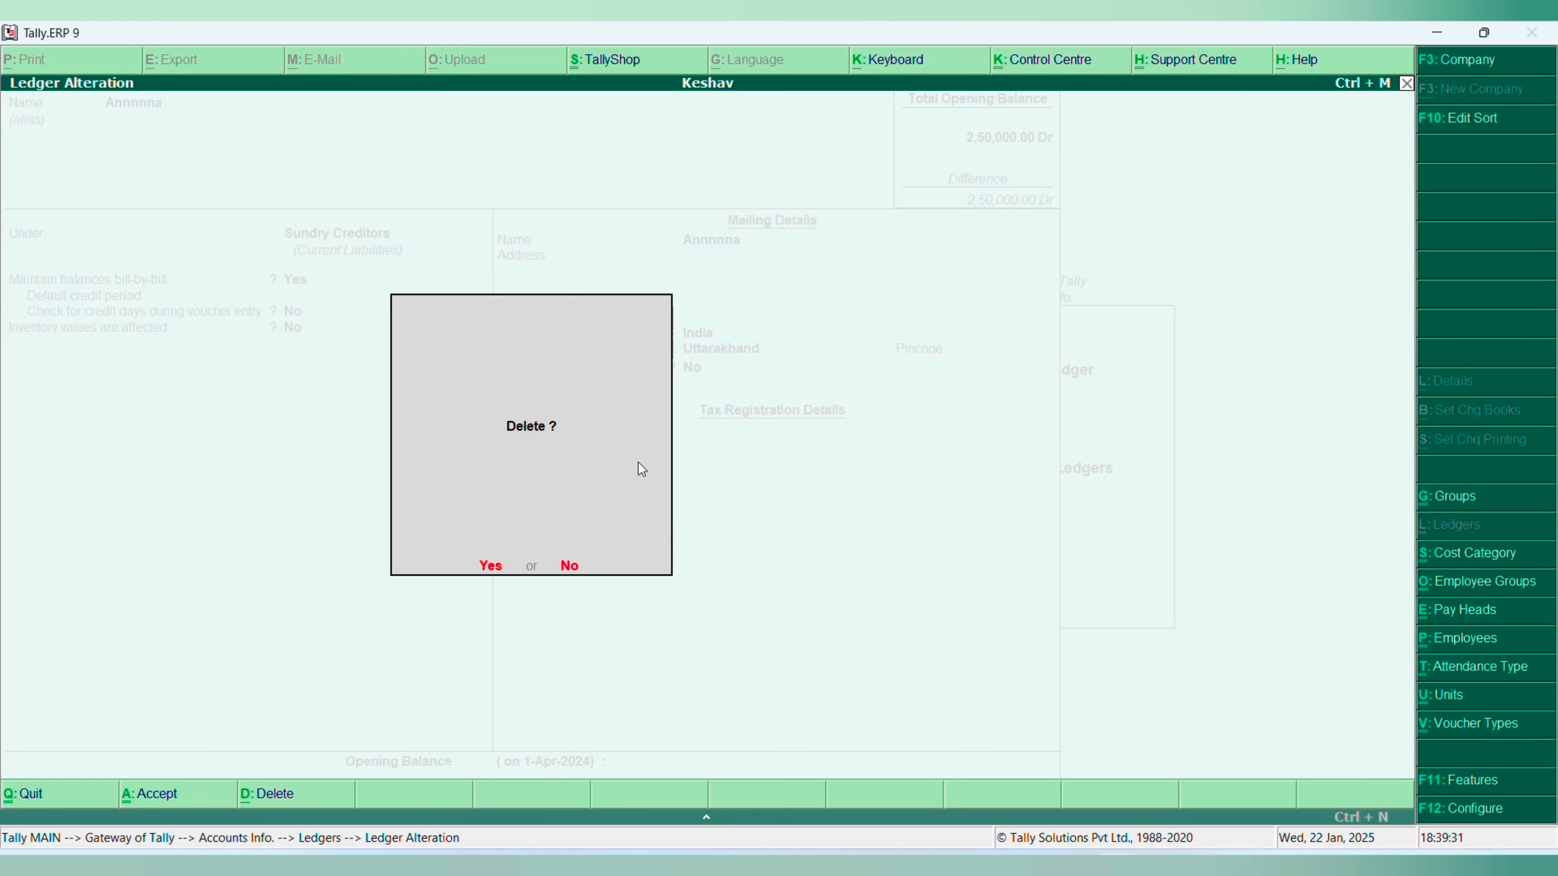
key(y)
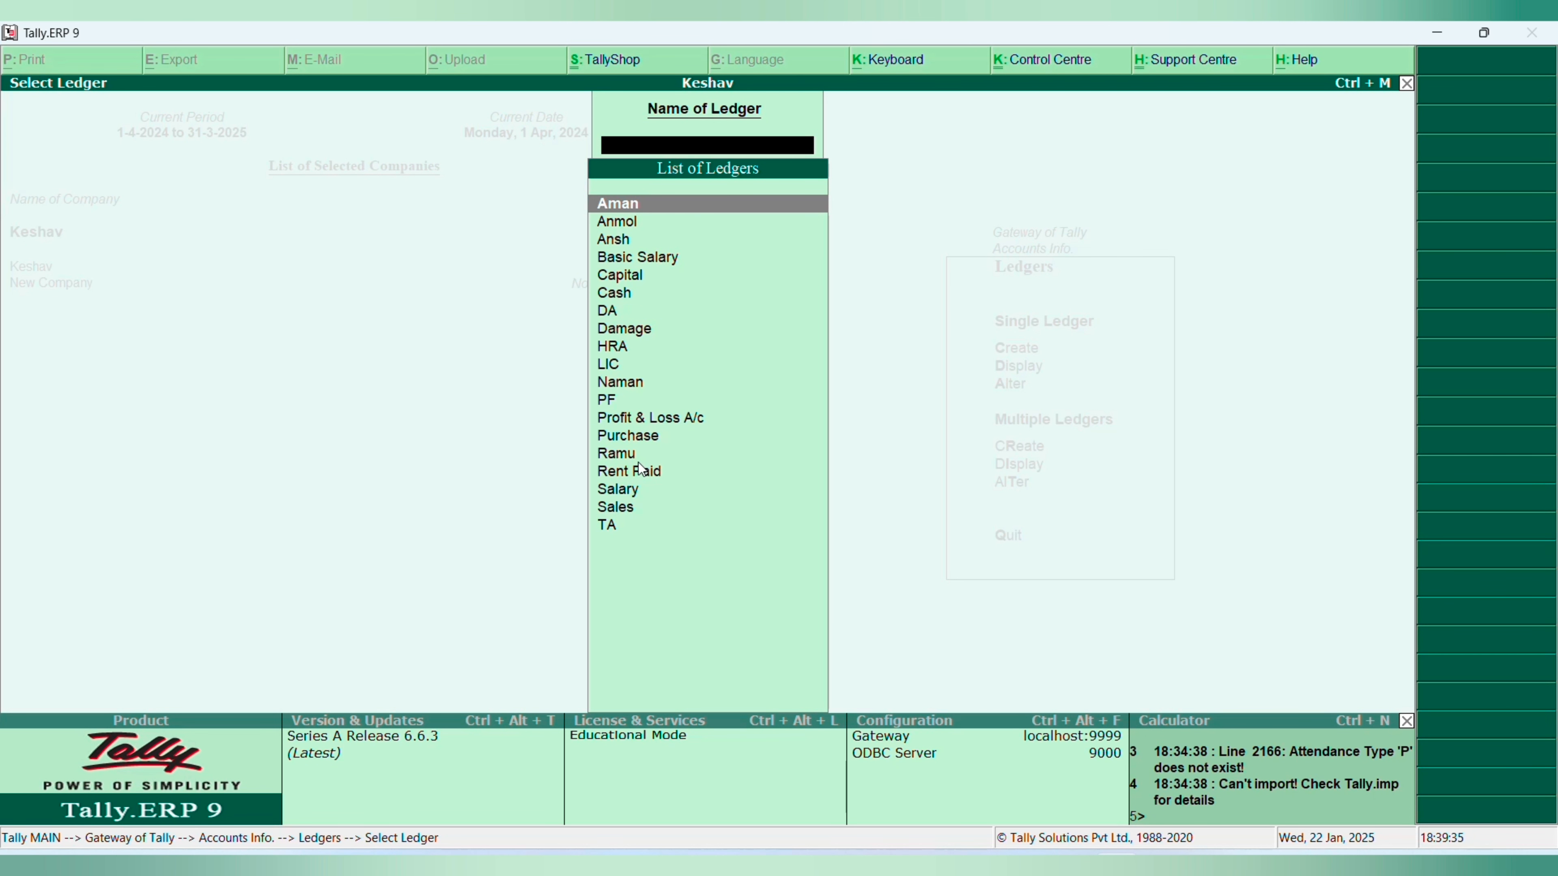
key(Escape)
key(Escape)
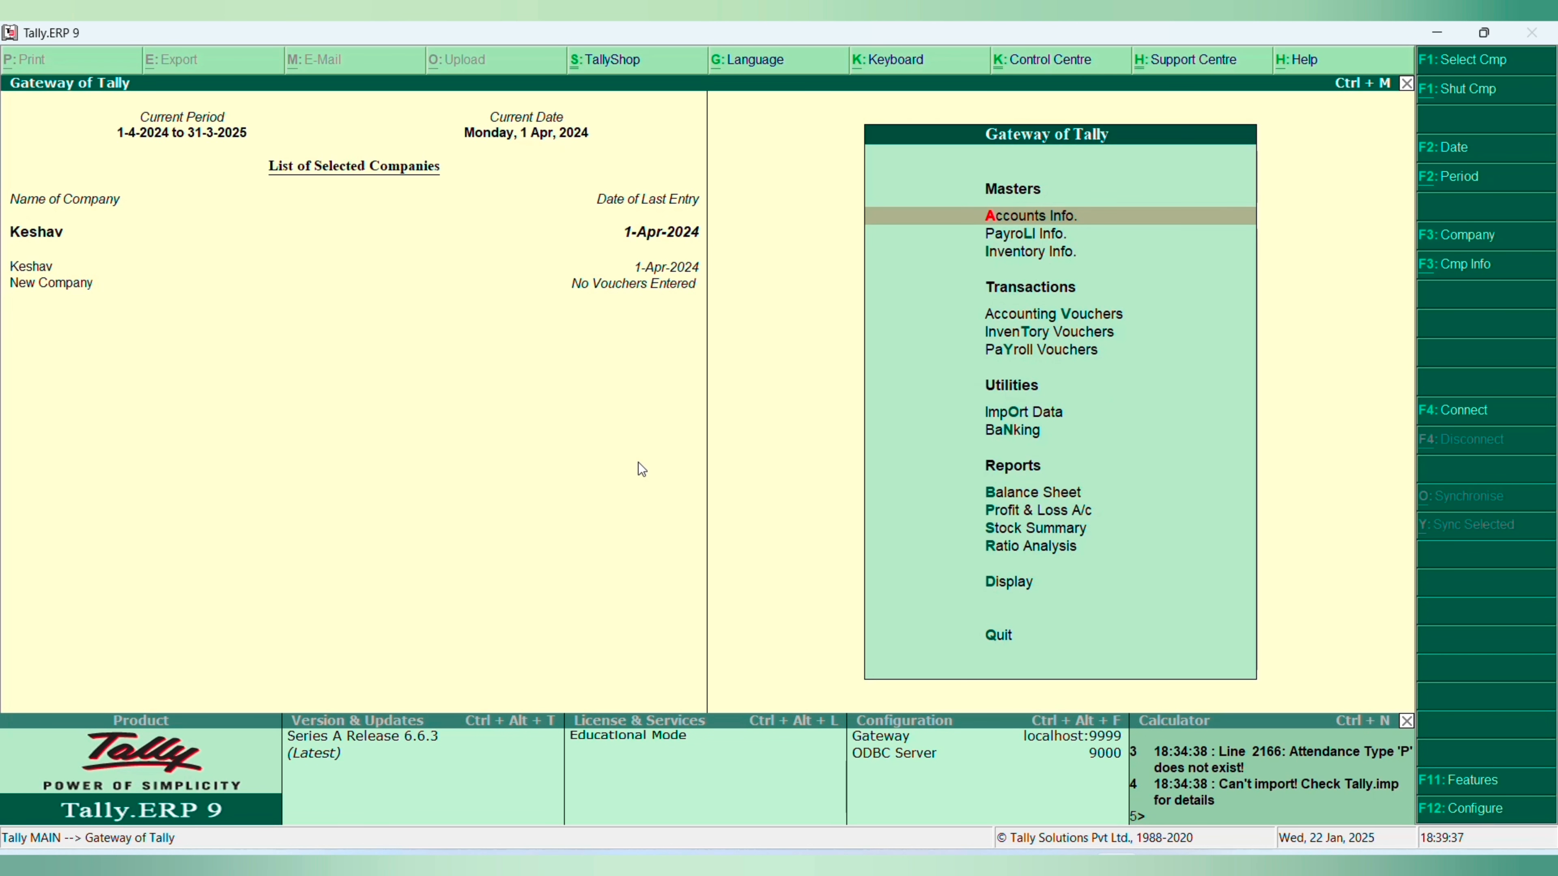
- Open the Accounting Features of company Keshav and go through to the Maintain cost centres option
key(F11)
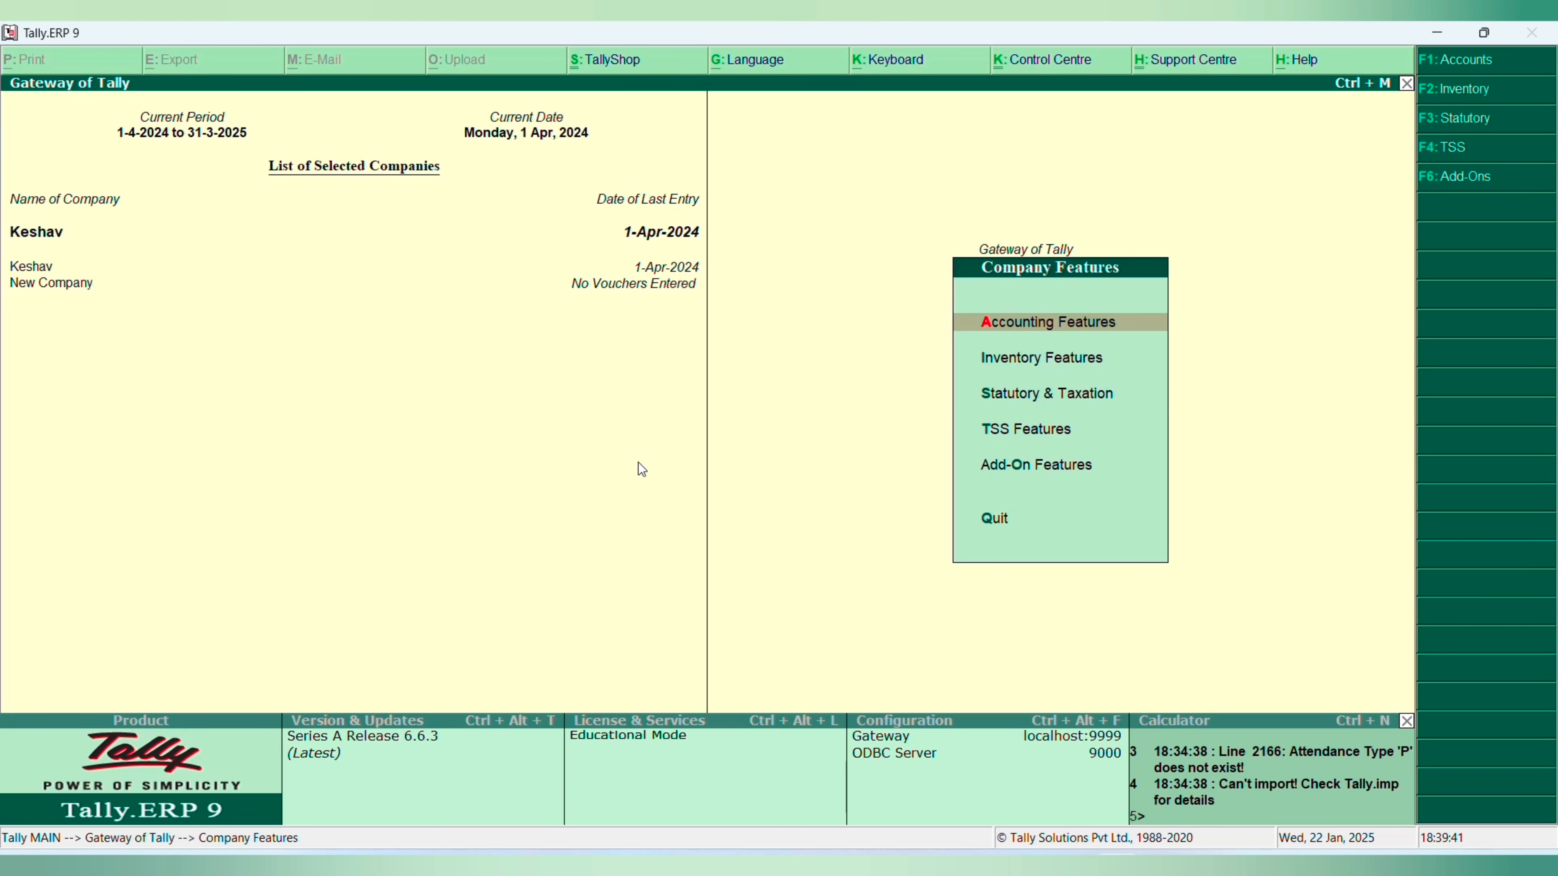
key(Return)
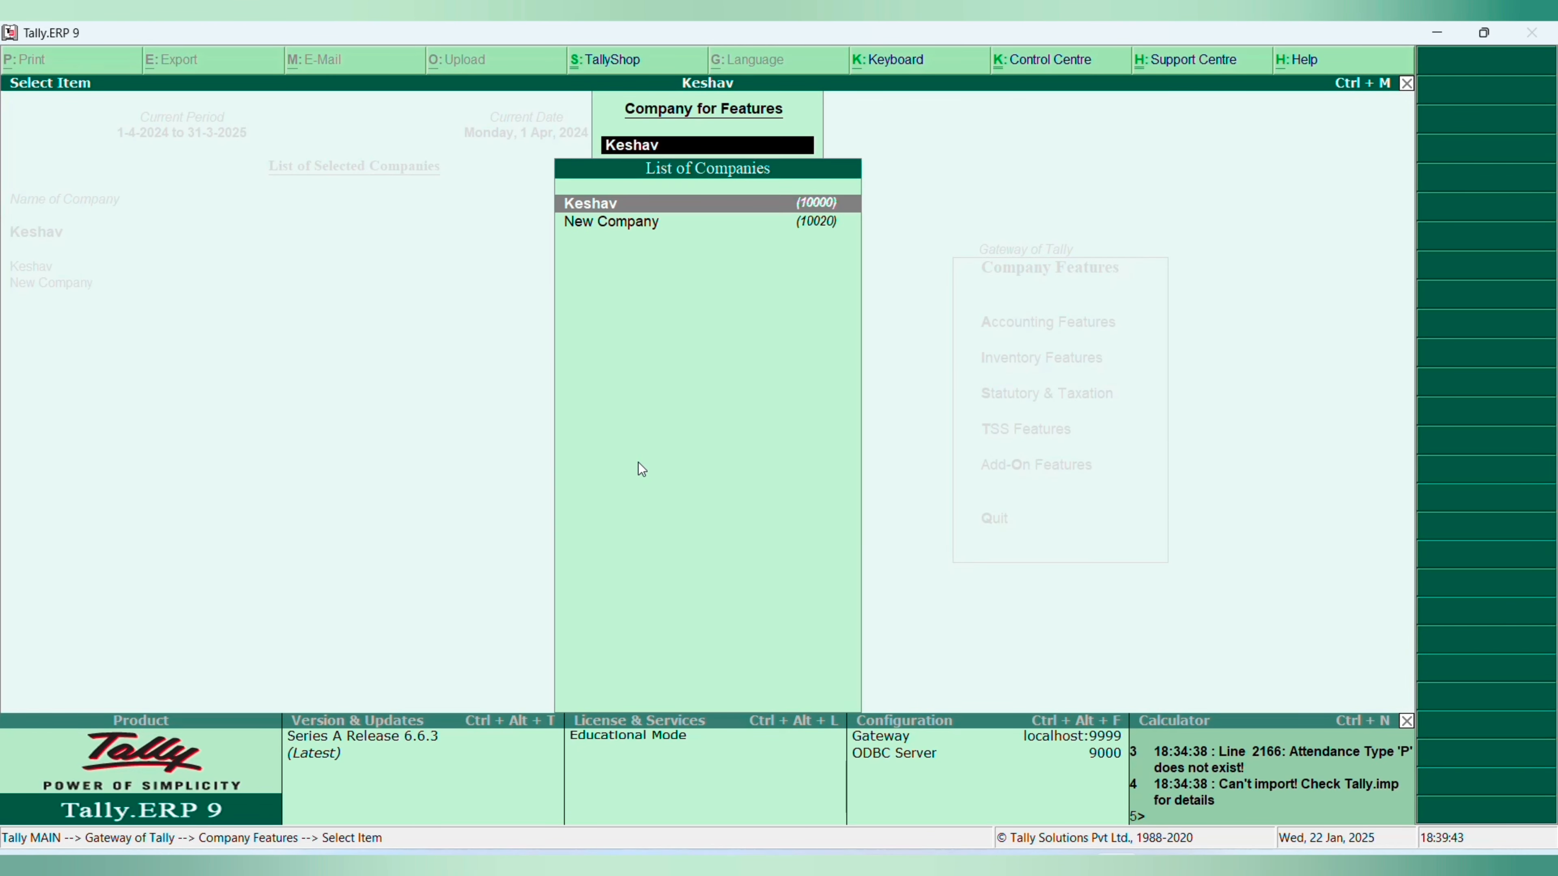
key(Return)
key(Return)
key(Return)
key(Return)
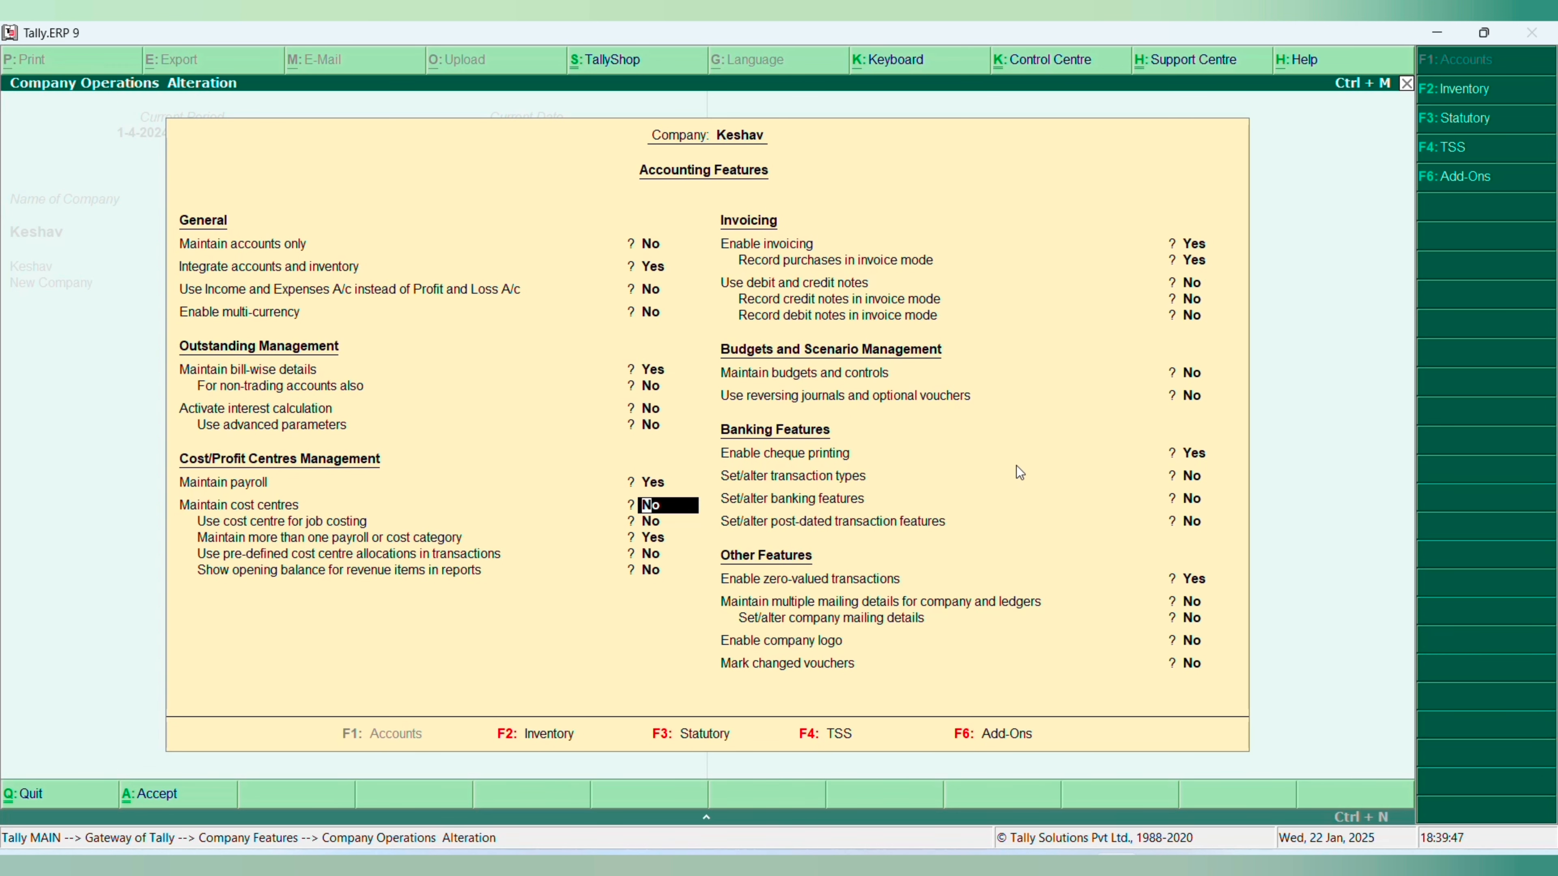
- Examine the payroll, cost centre and outstanding management options in Keshav's Accounting Features
key(Up)
key(Down)
key(Up)
key(Down)
key(Up)
key(Down)
key(Up)
key(Up)
key(Up)
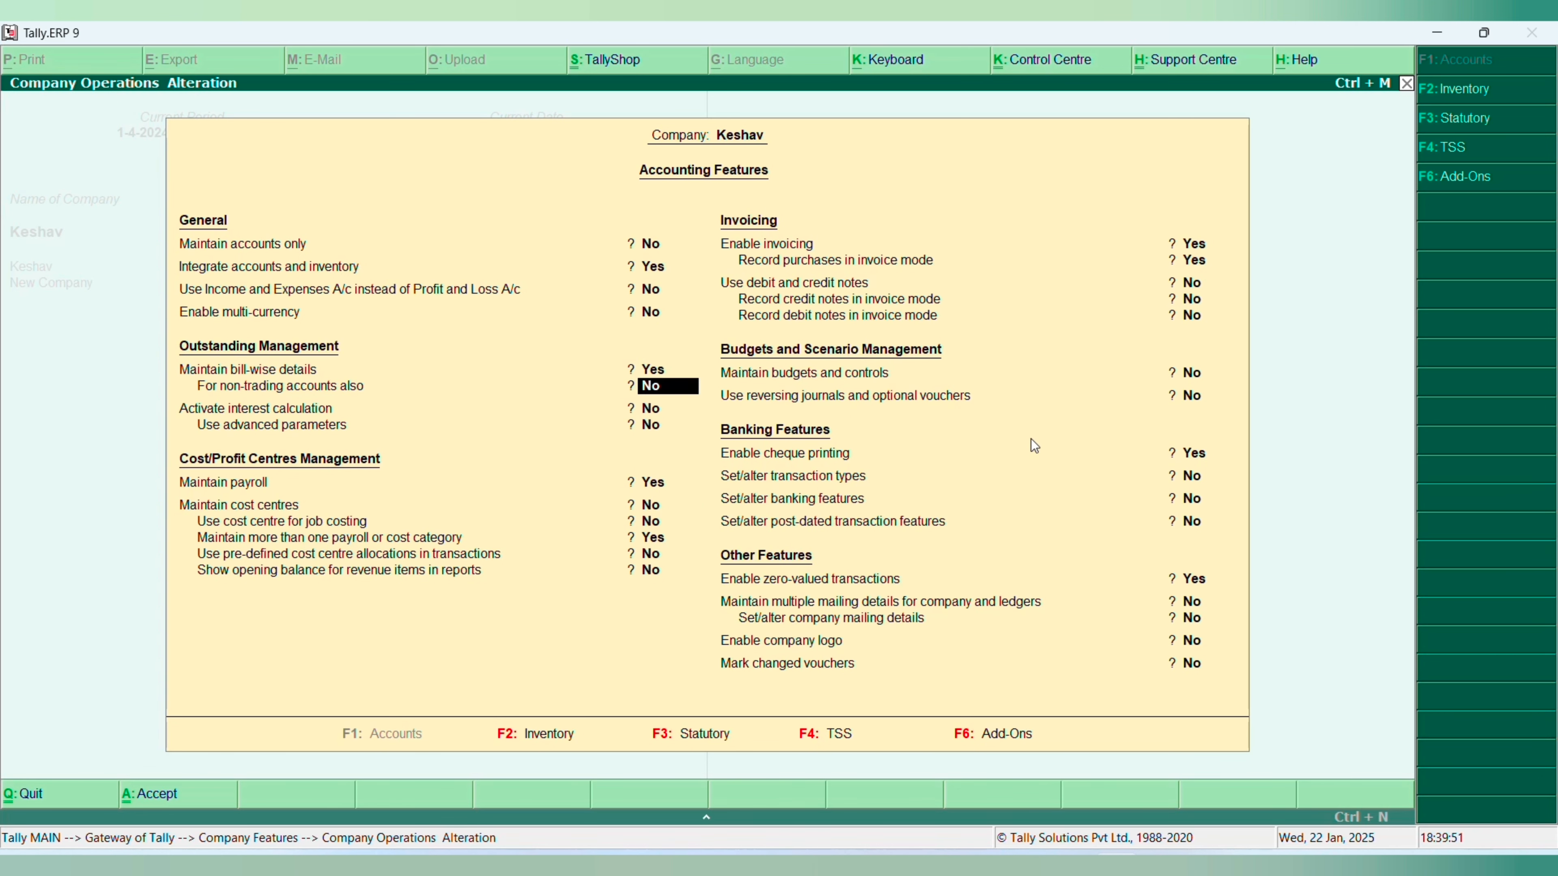
- Examine the general and storage options in Keshav's Inventory Features, then leave the company features
key(F2)
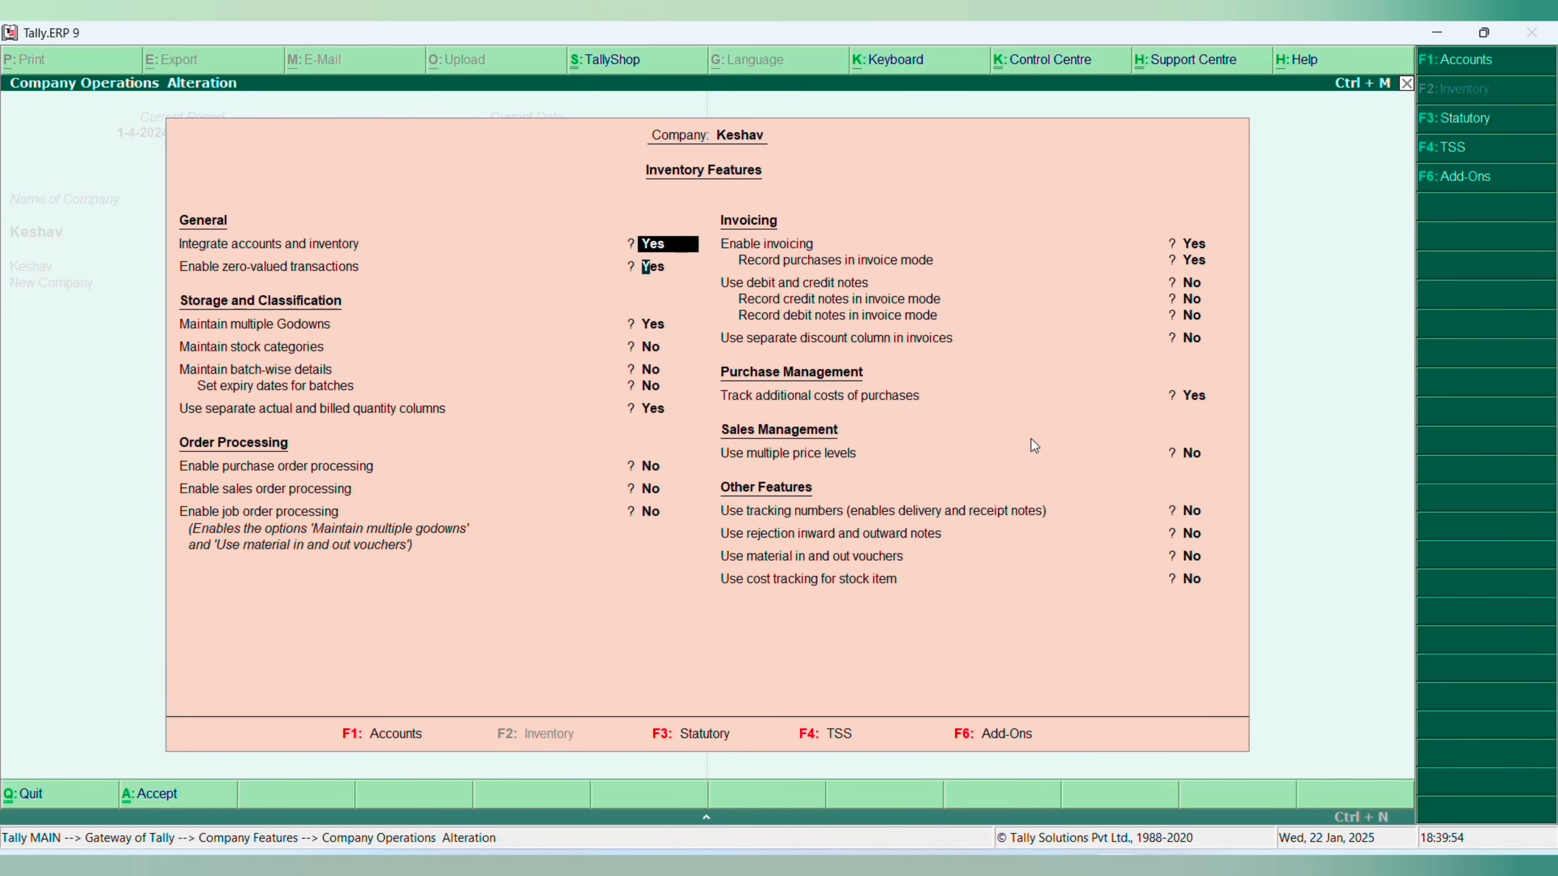
key(Down)
key(Down)
key(Down)
key(Down)
key(Up)
key(Up)
key(Up)
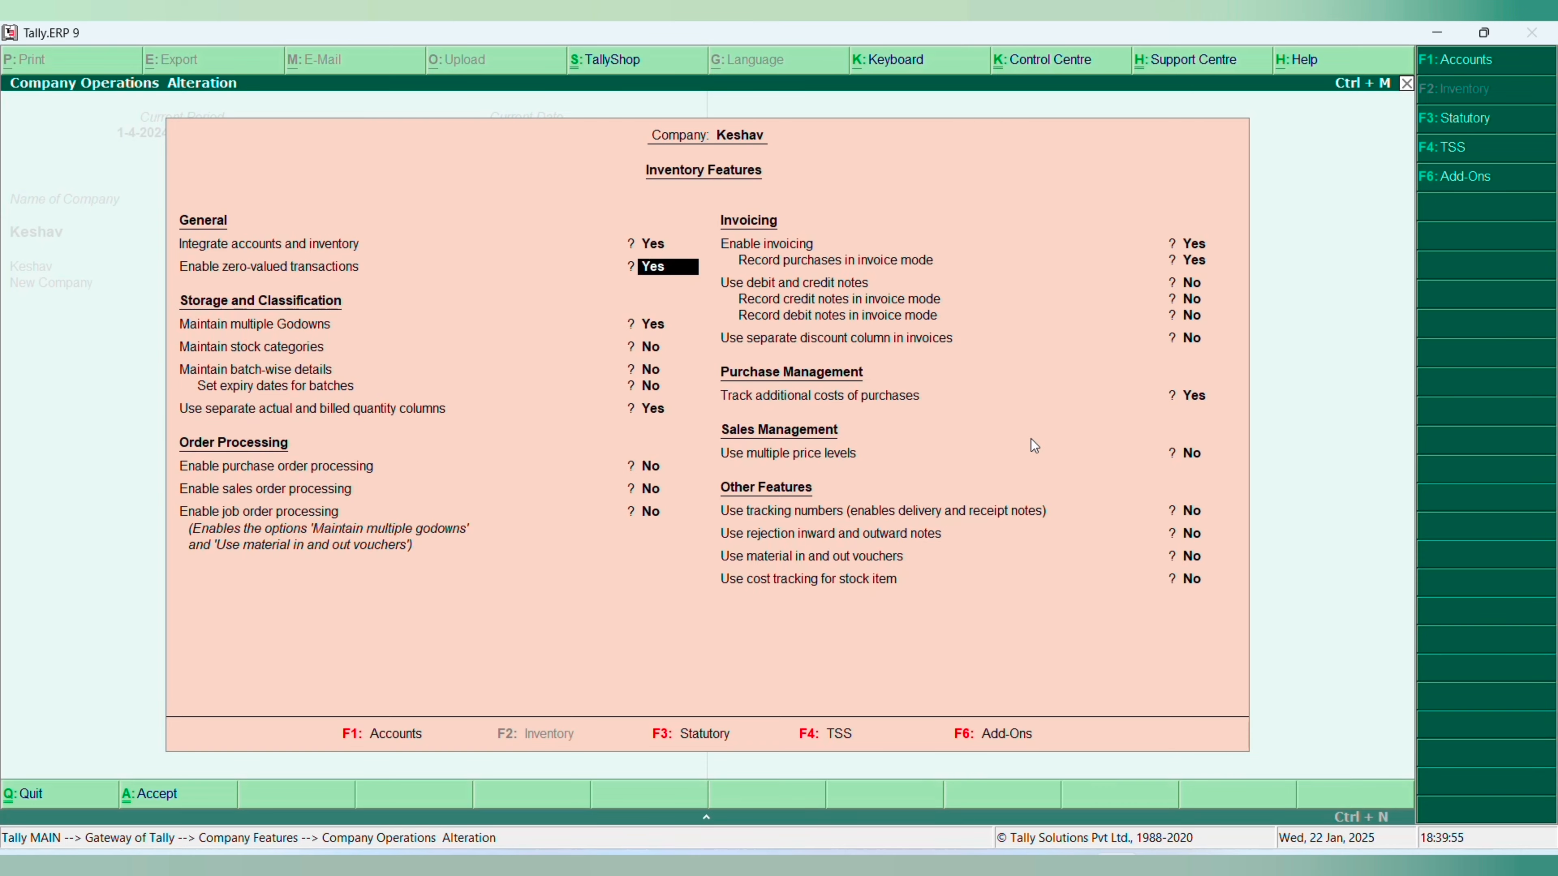
key(Down)
key(Down)
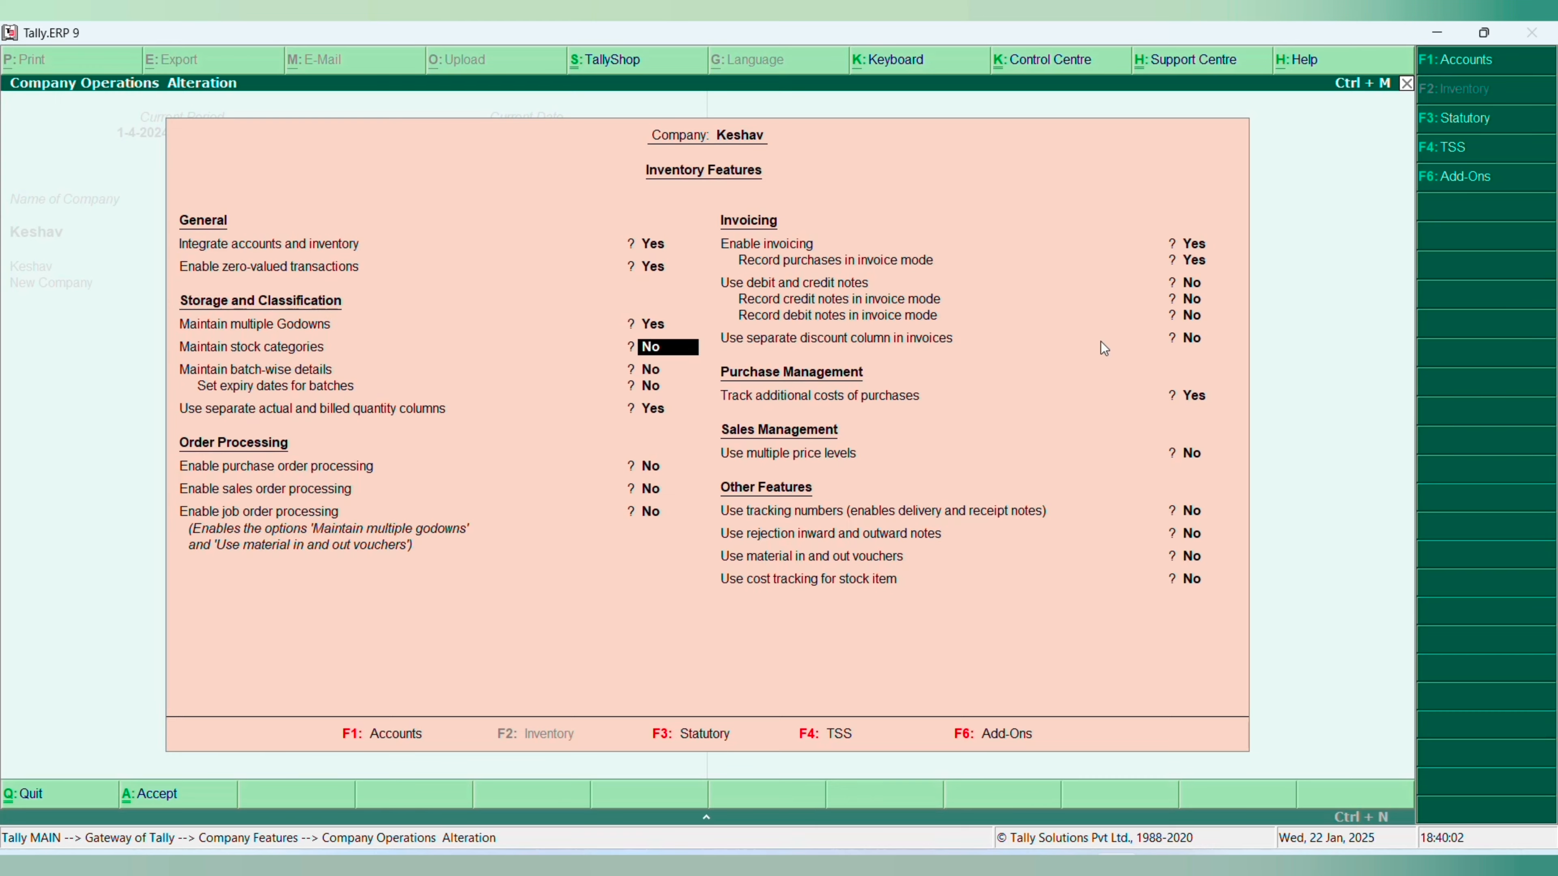
key(Up)
key(Up)
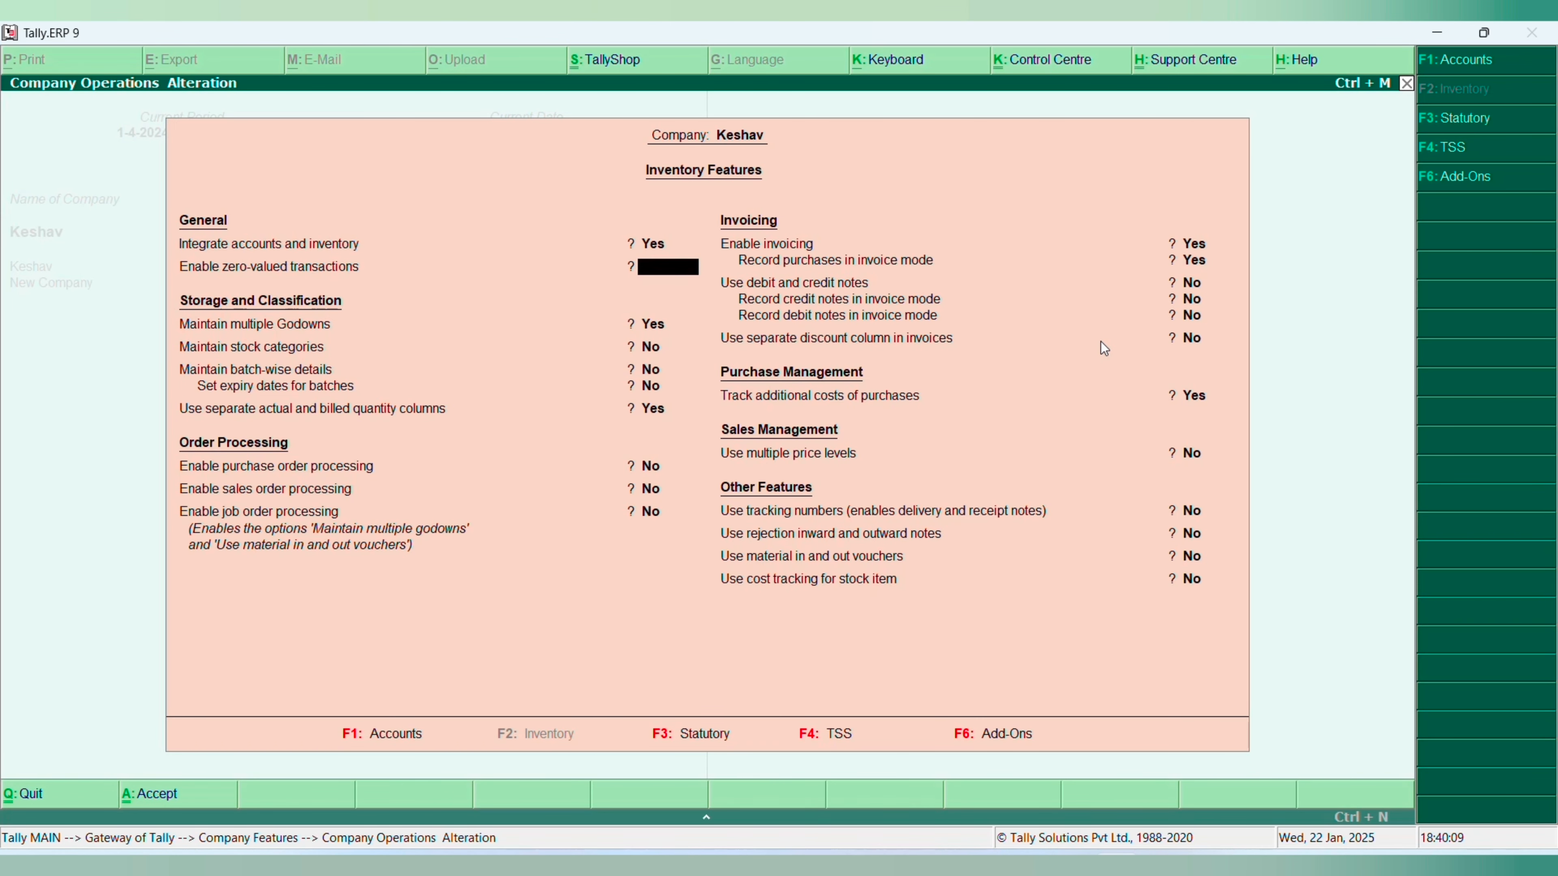
key(Escape)
key(Return)
key(Escape)
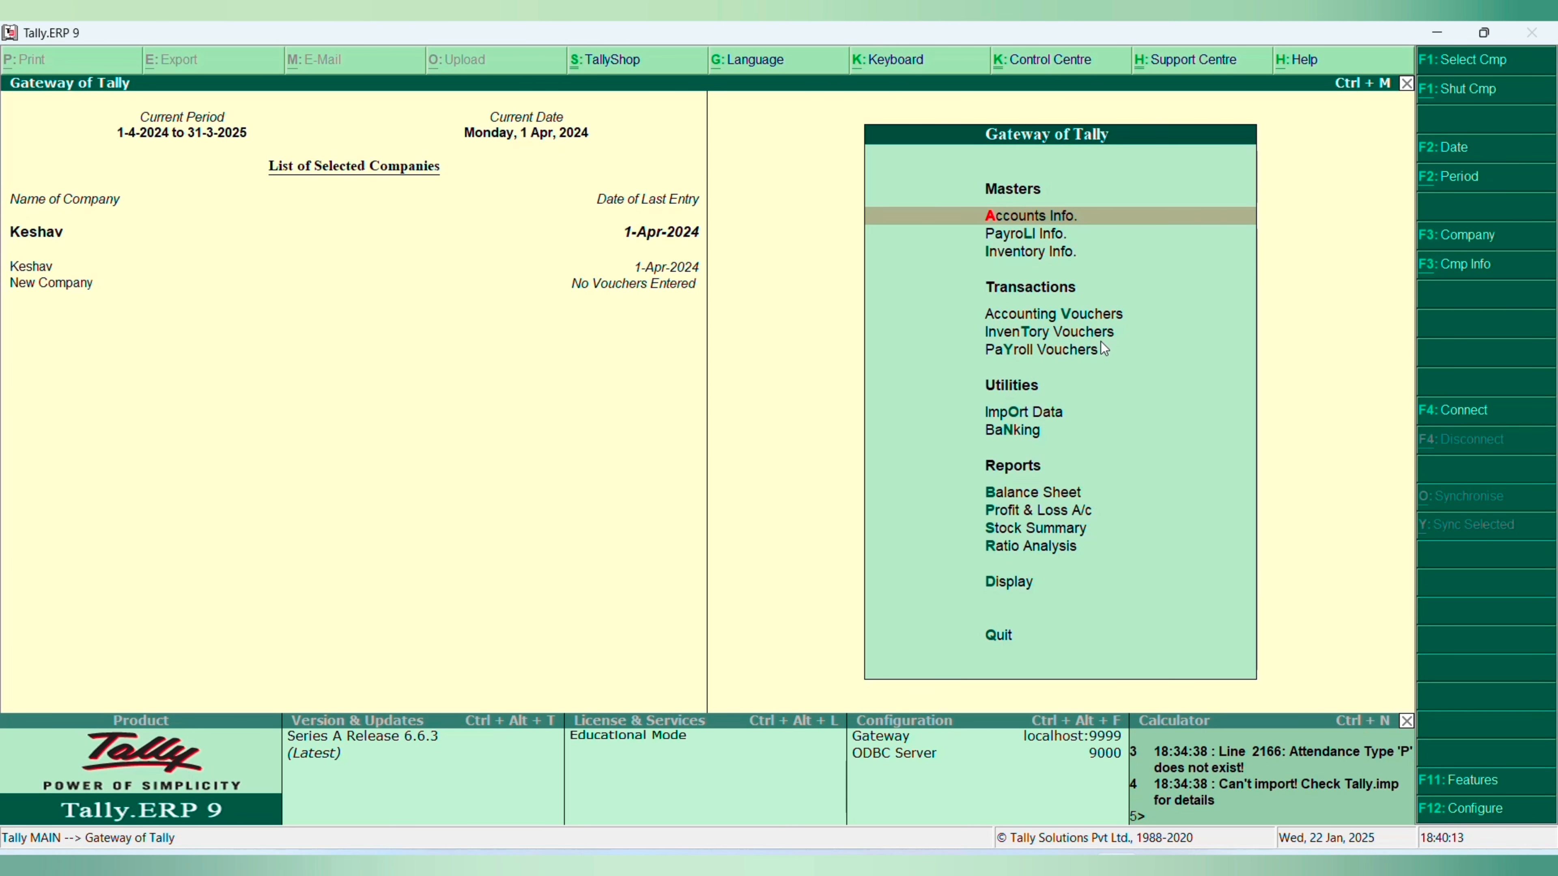
- Shut New Company so that only Keshav is loaded
key(alt+F1)
key(Down)
key(Return)
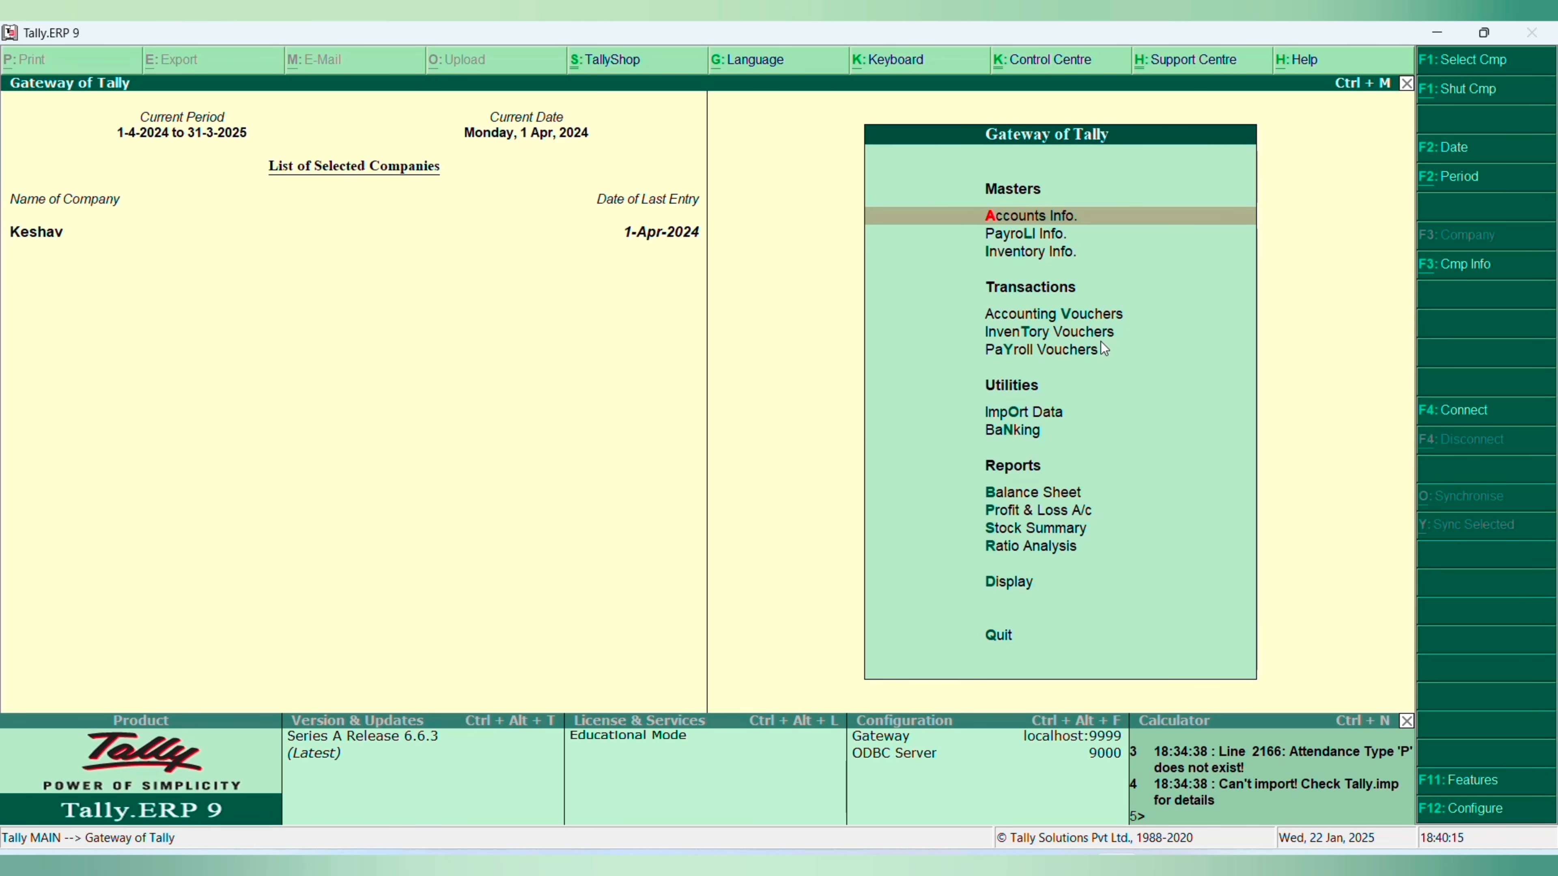
- Display Keshav's Day Book for the period from 1-4-2024 to 31-3-2025
key(d)
key(y)
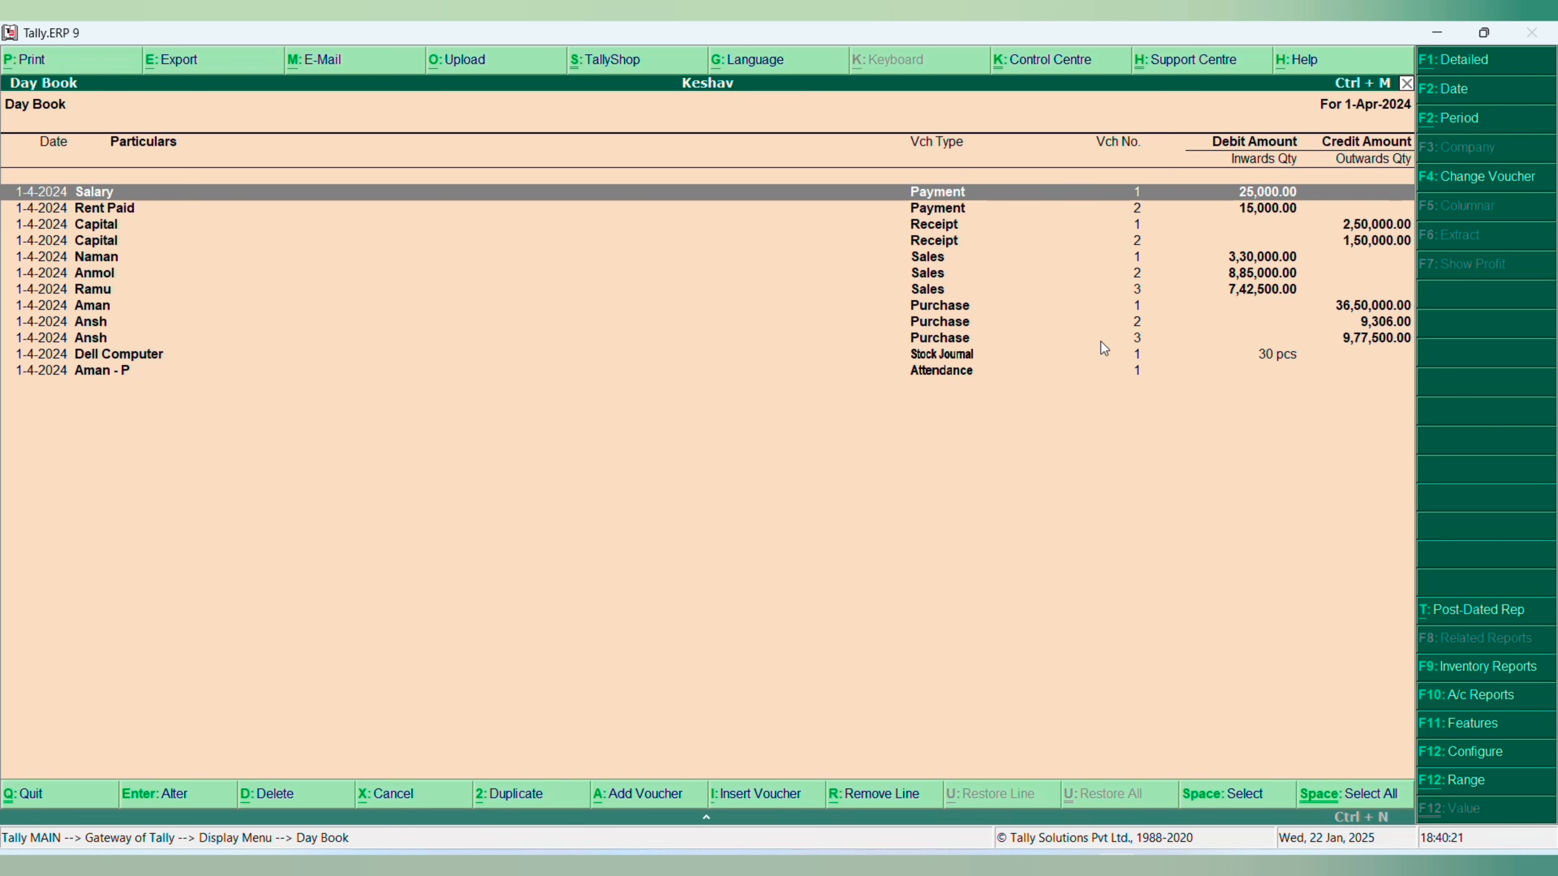
key(alt+F2)
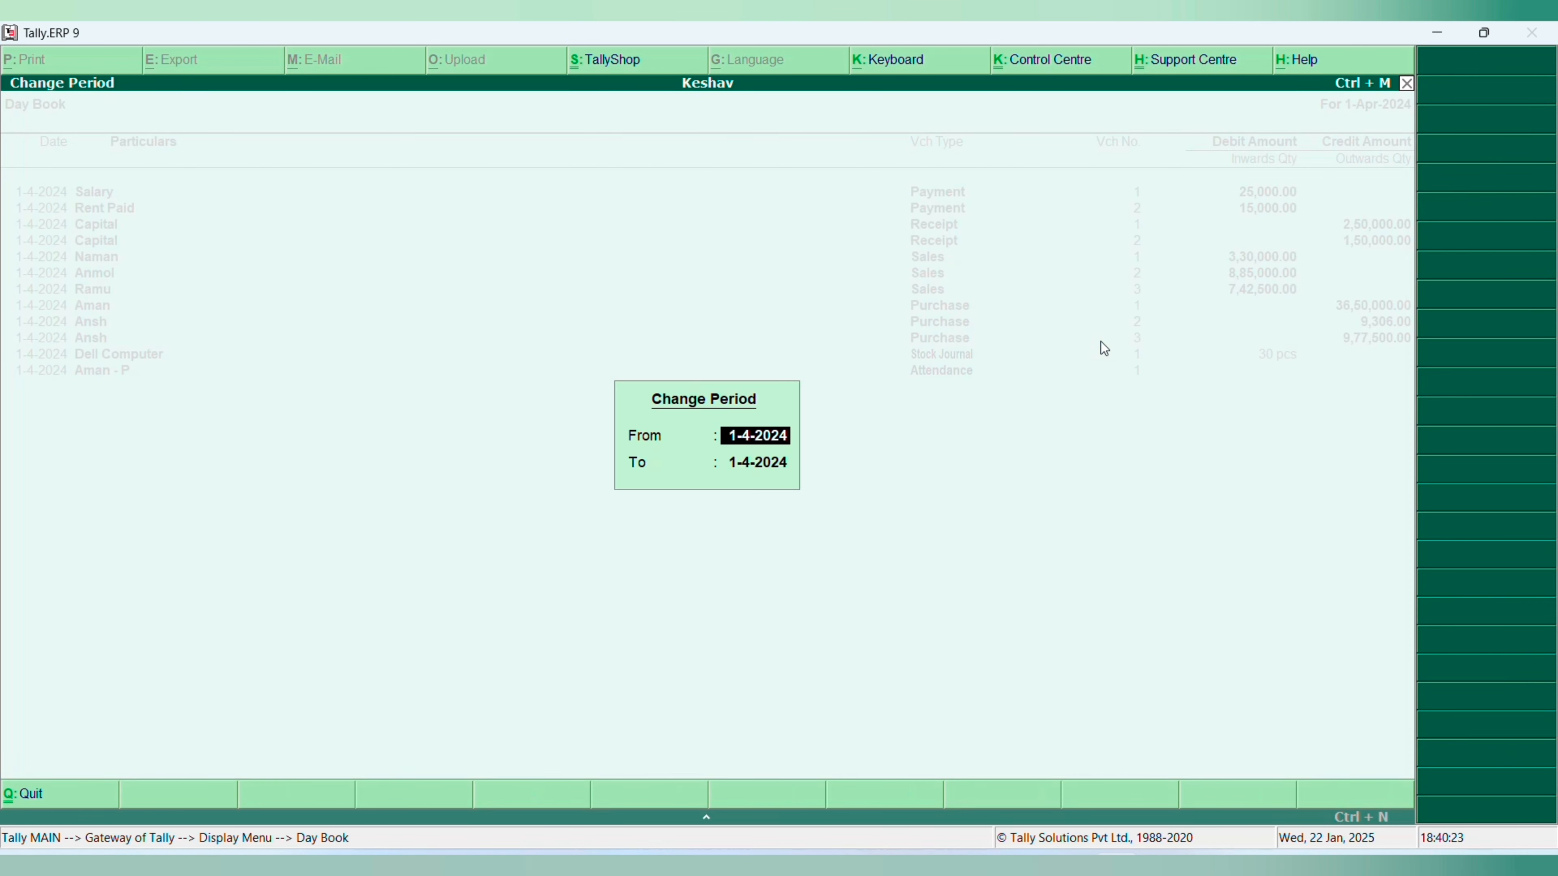
text(1-4)
key(Return)
text(1-4)
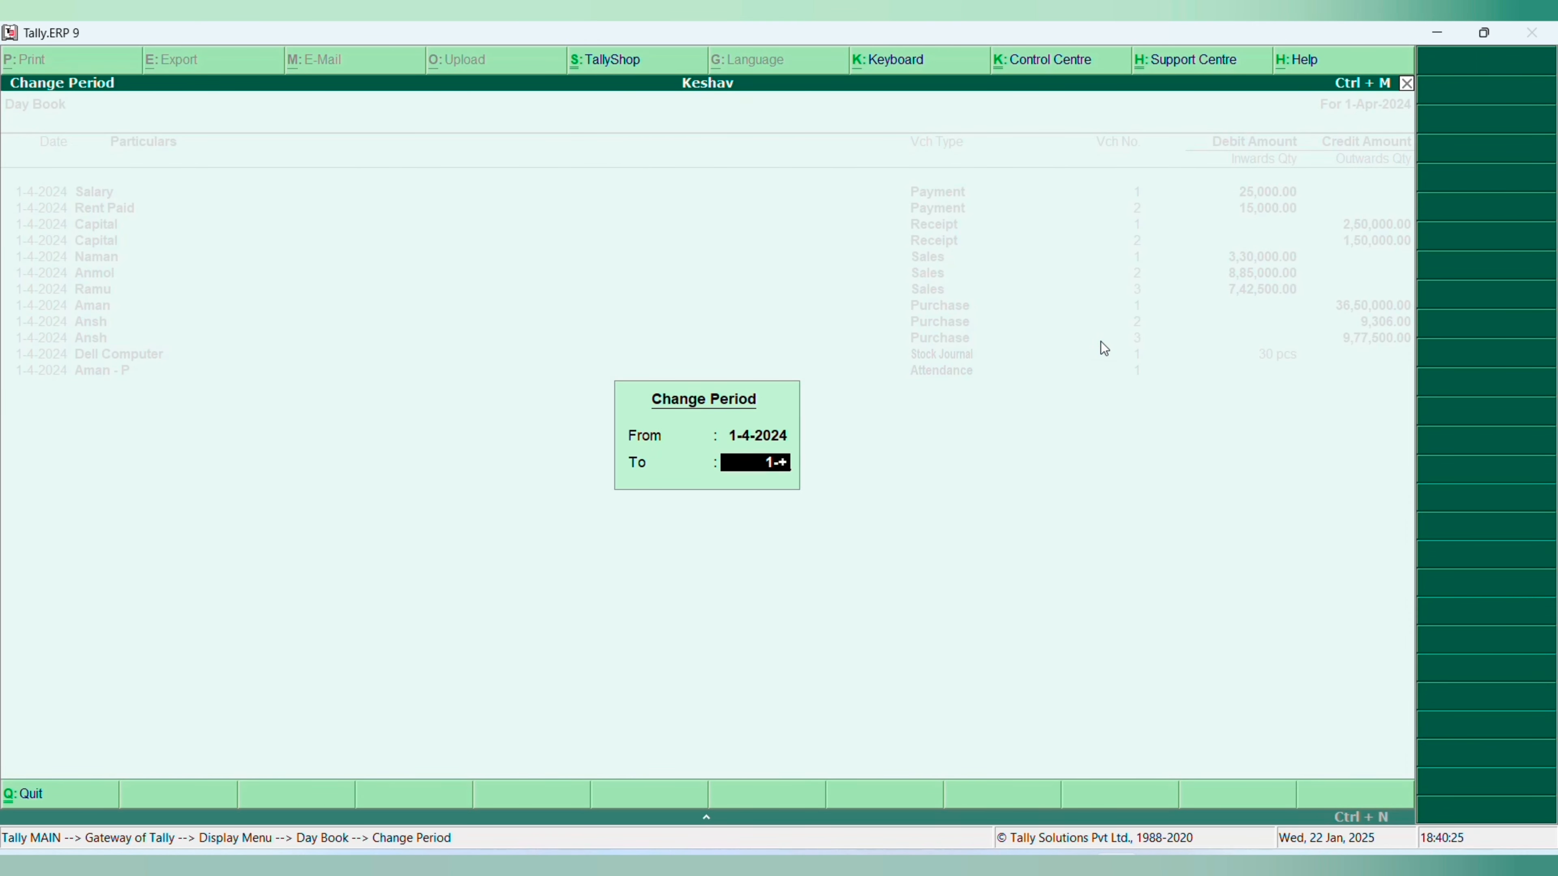
key(BackSpace)
key(BackSpace)
key(BackSpace)
text(31-3)
key(Return)
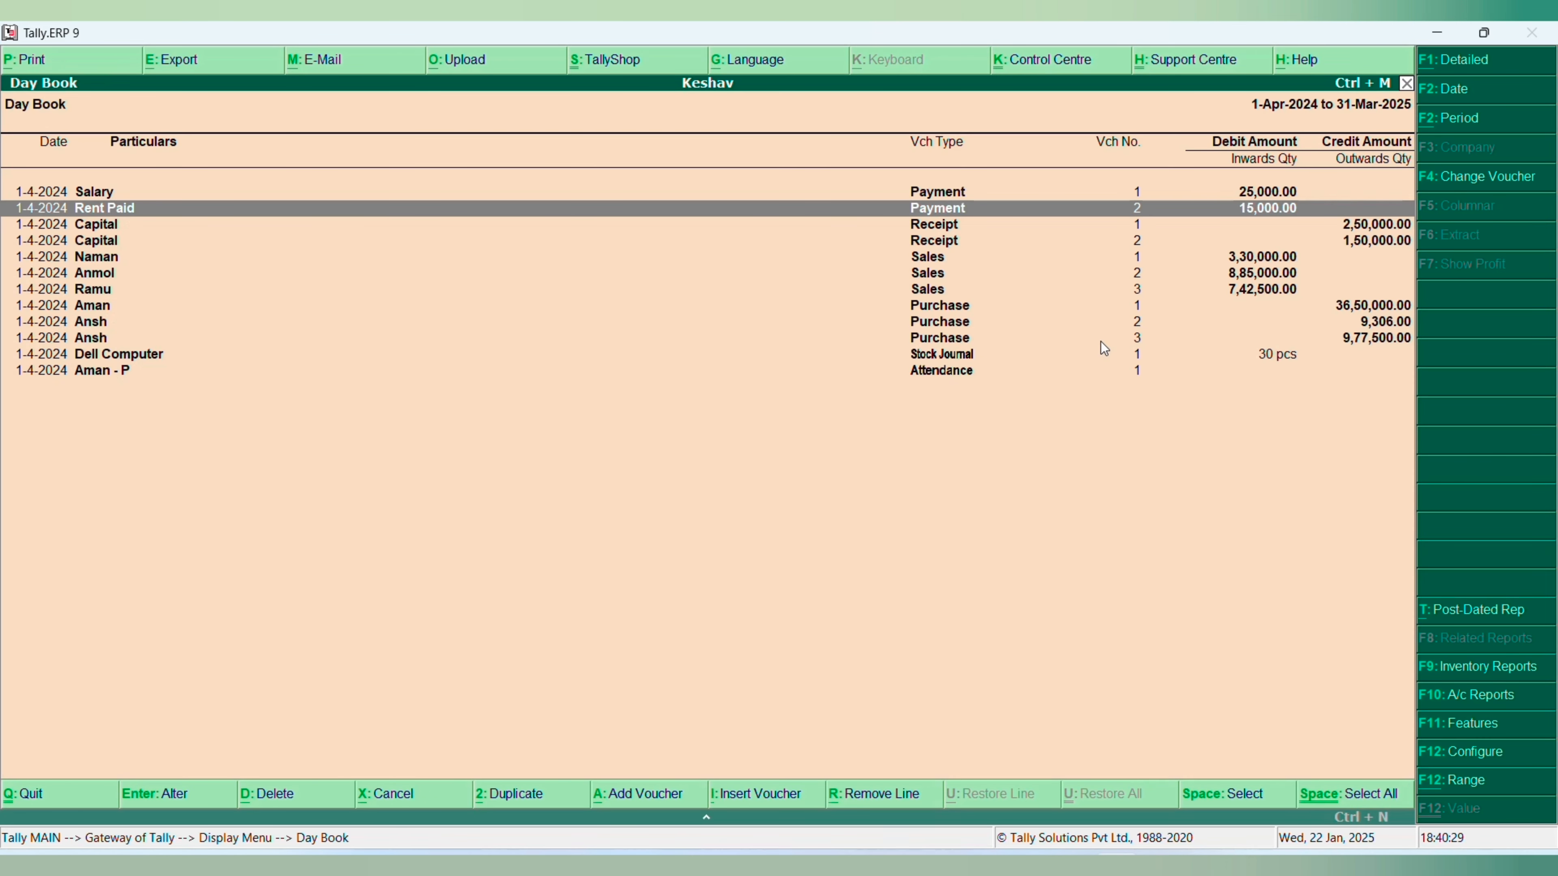
- Open Sales voucher no. 2 from the Day Book, examine its Tv item allocation, and return to the Day Book without changes
key(Down)
key(Down)
key(Down)
key(Down)
key(Down)
key(Up)
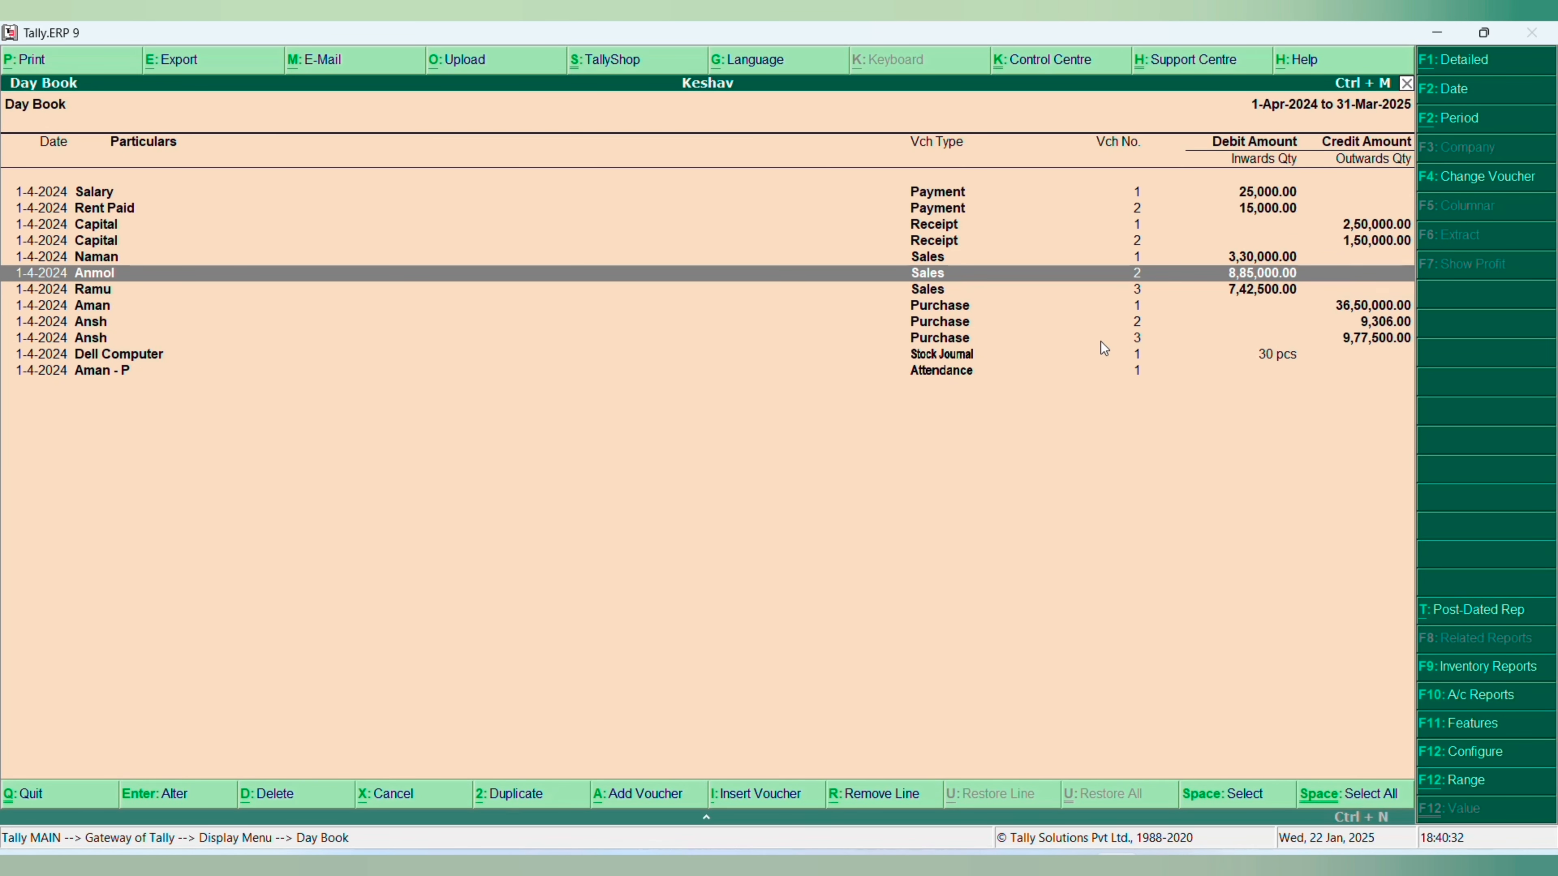
key(Return)
key(Return)
key(Return)
key(Return)
key(Return)
key(Return)
key(Return)
key(Return)
key(Return)
key(Return)
key(Return)
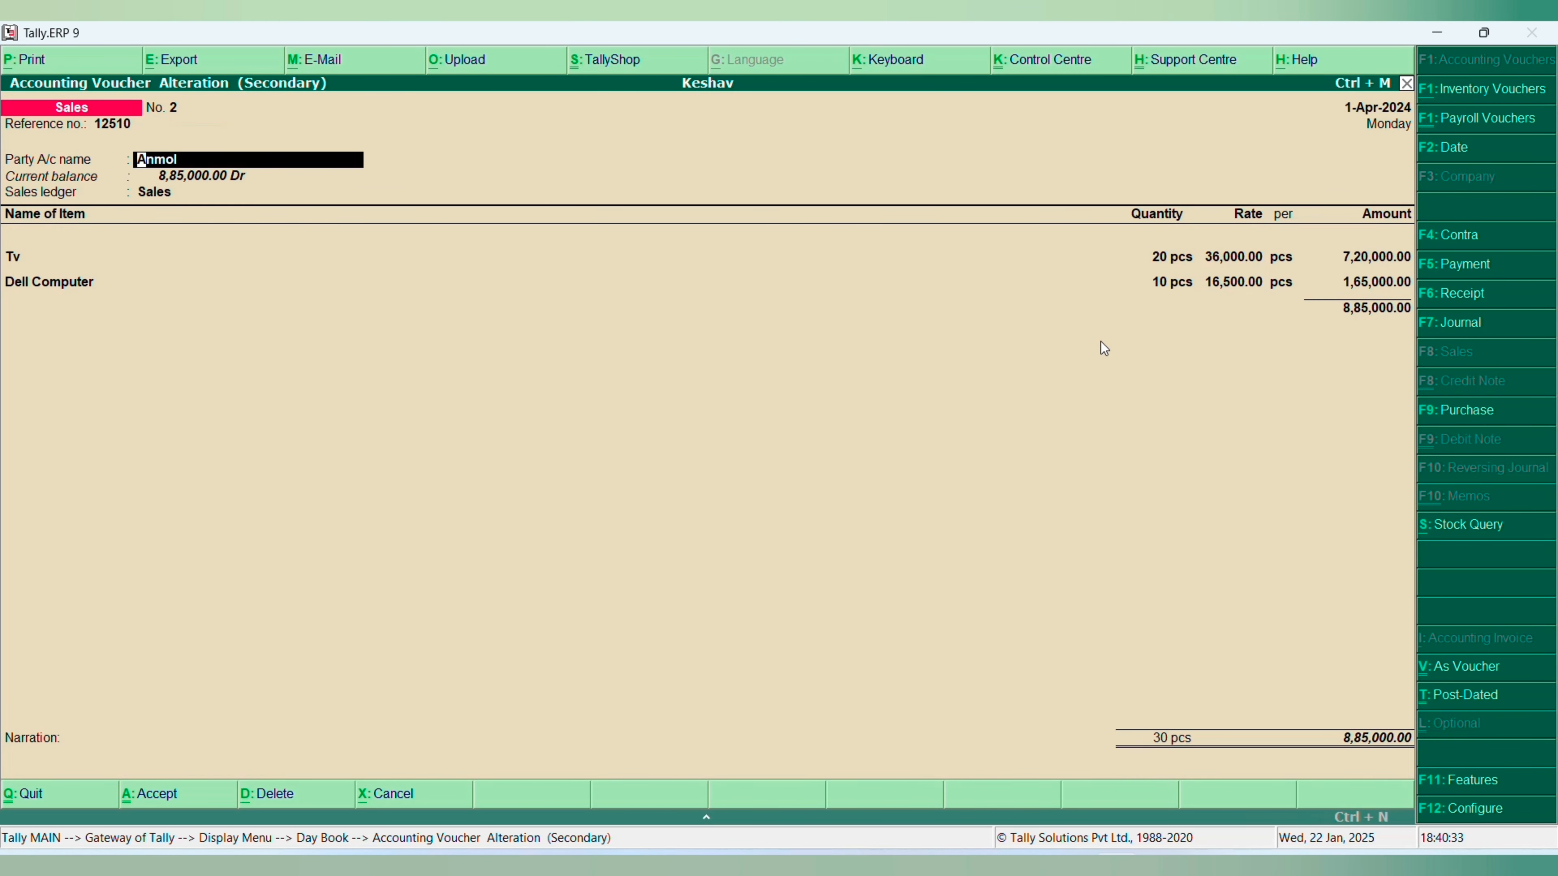
key(Return)
key(Return)
key(Return)
key(Return)
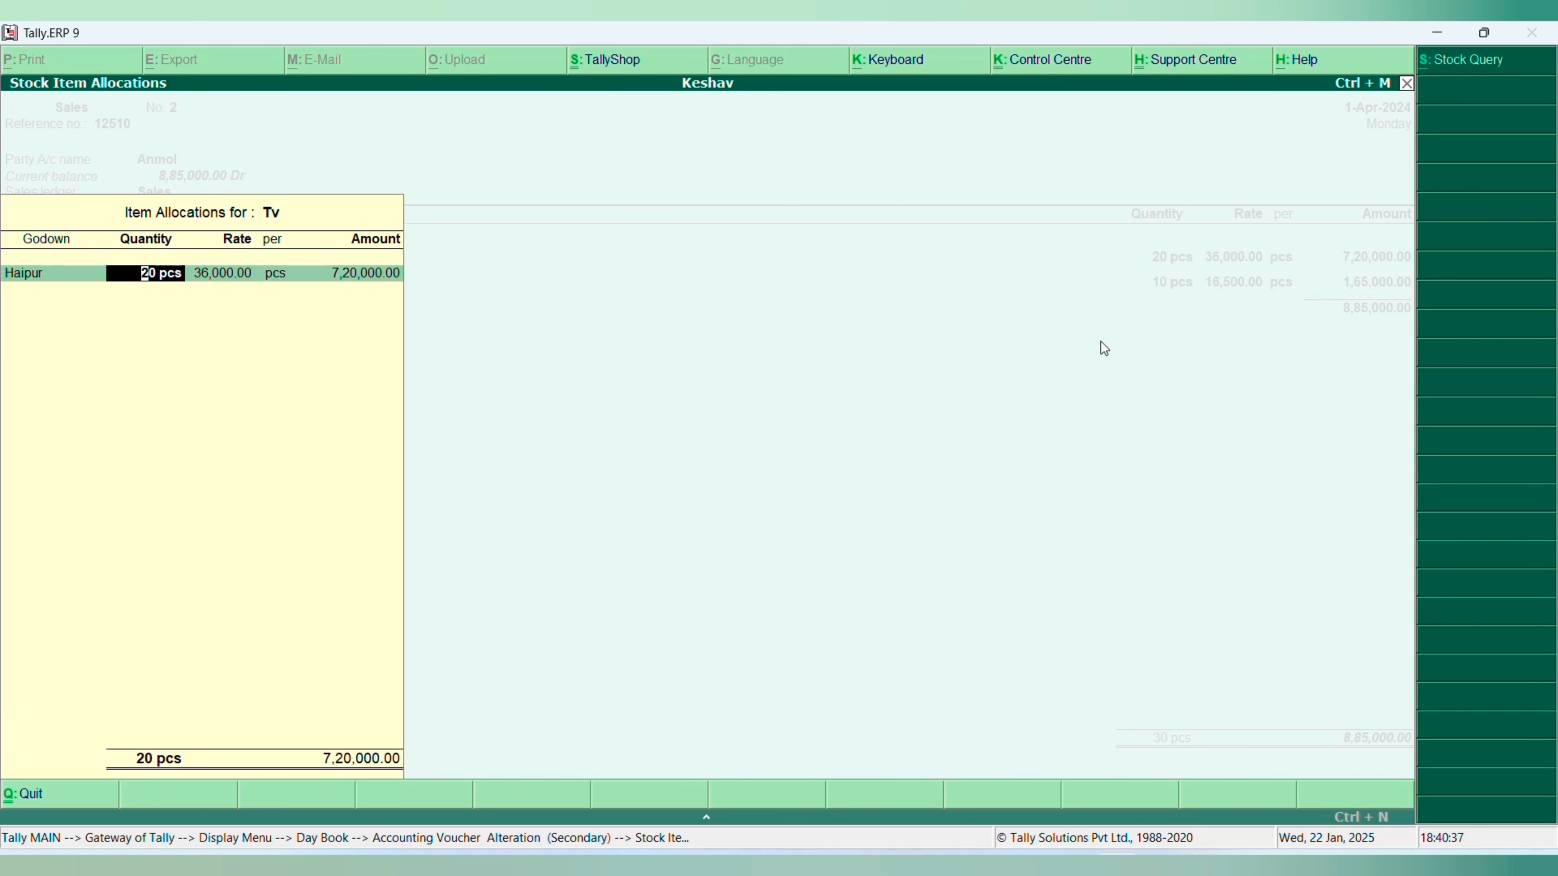
key(Escape)
key(Escape)
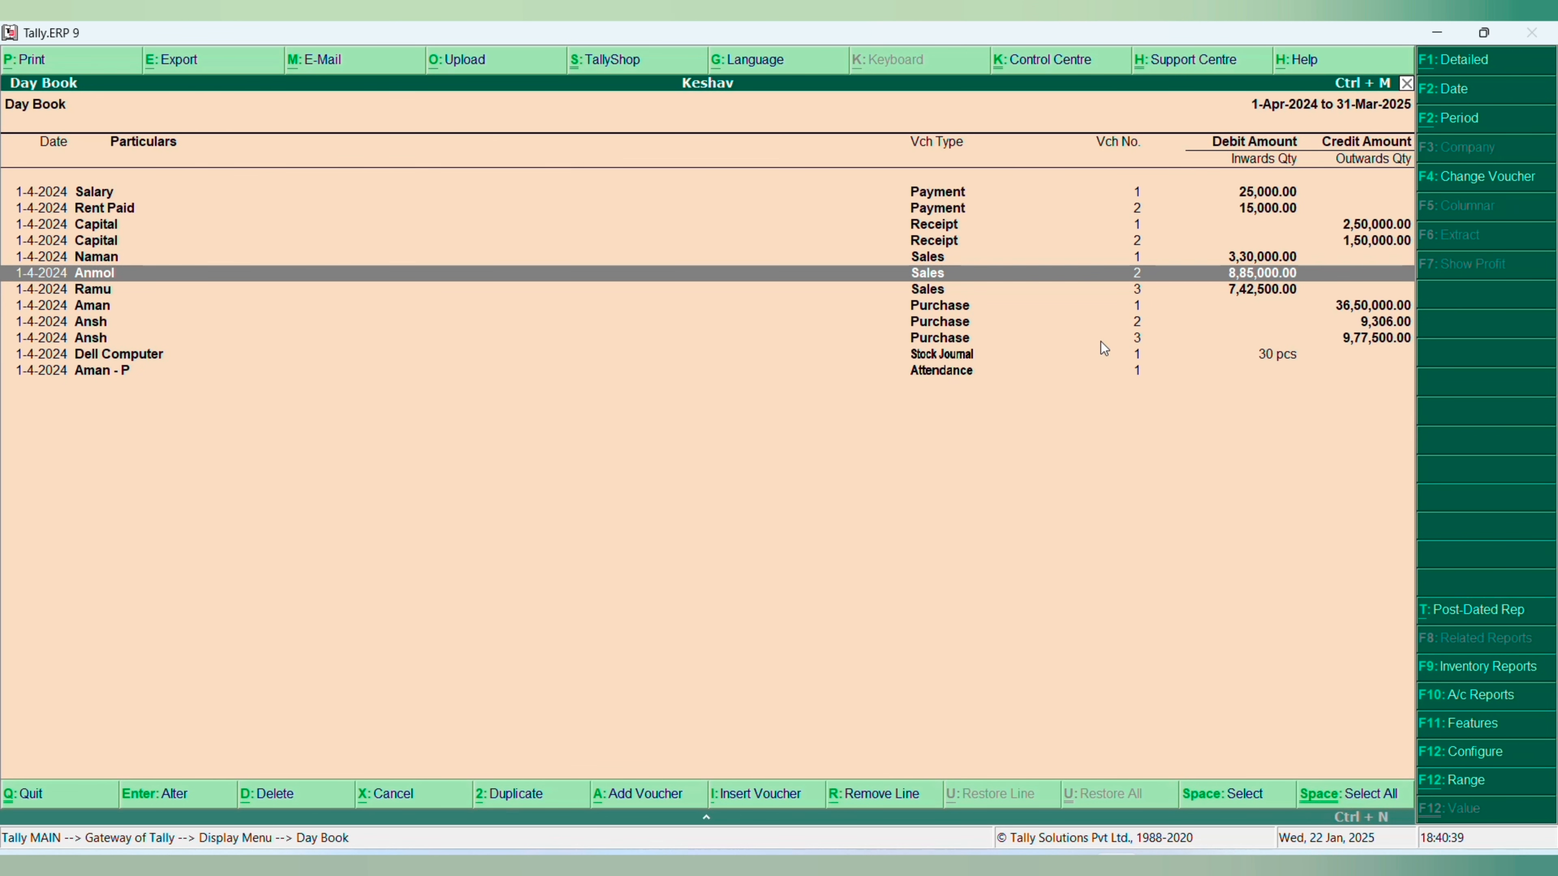
key(space)
key(space)
key(space)
key(space)
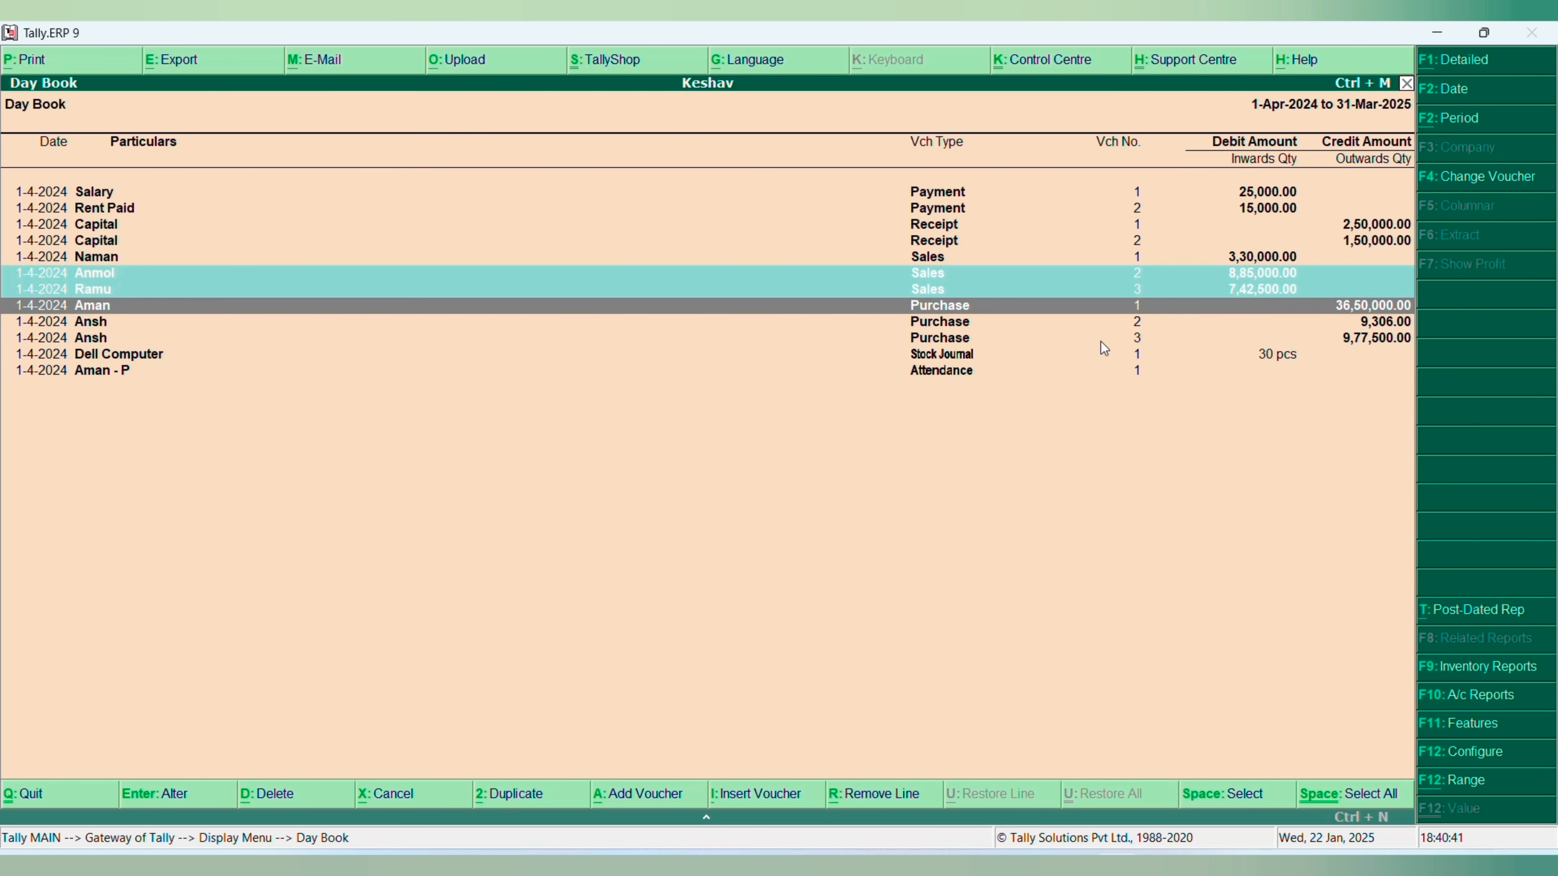
key(space)
key(space)
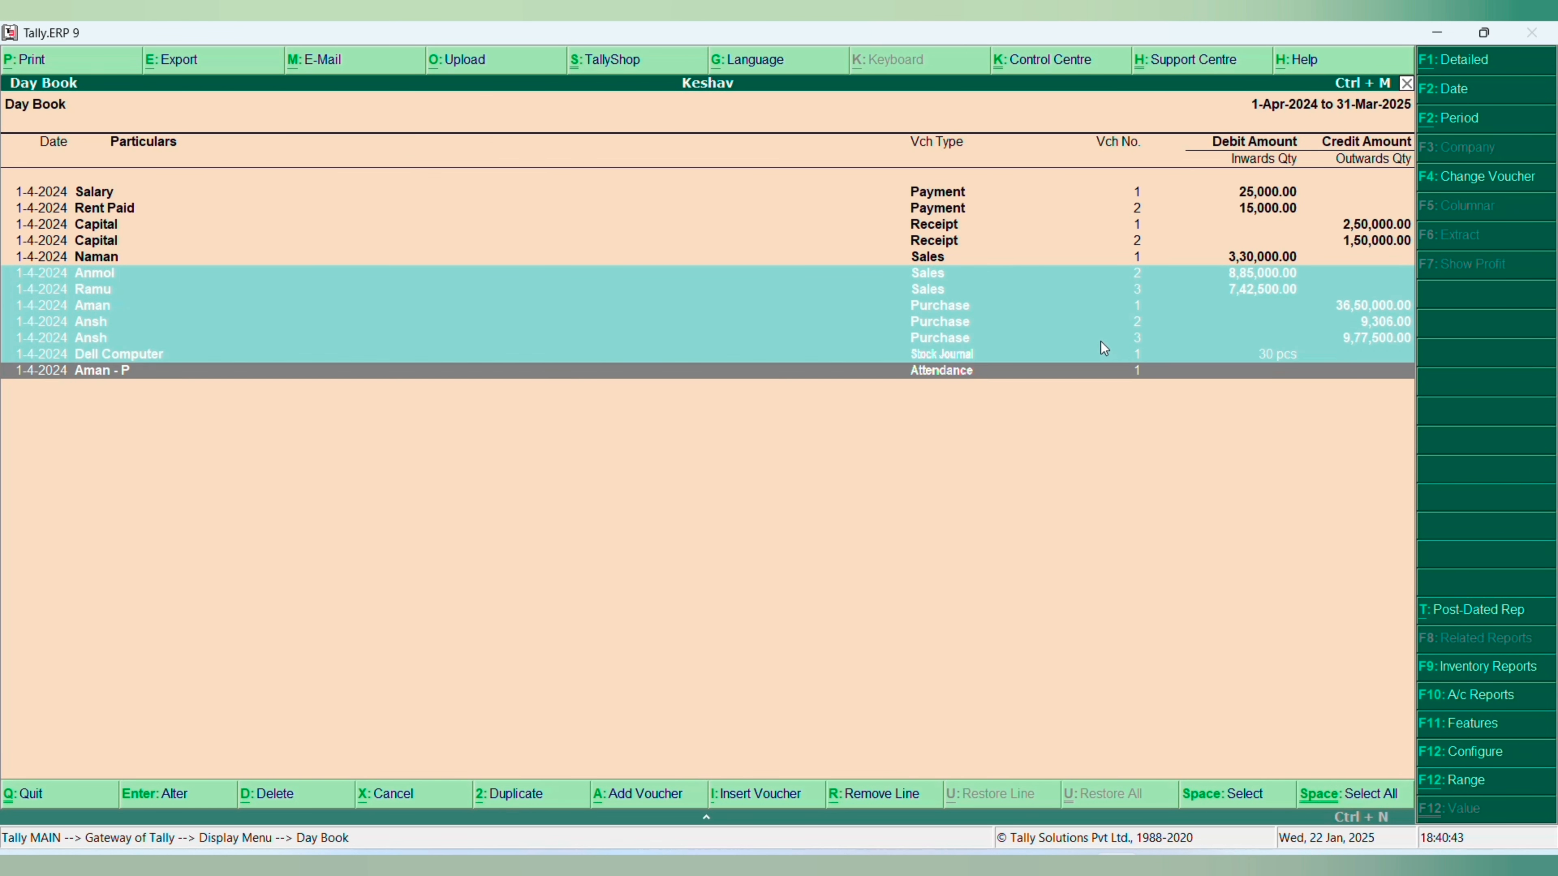
key(Up)
key(Up)
key(Up)
key(Up)
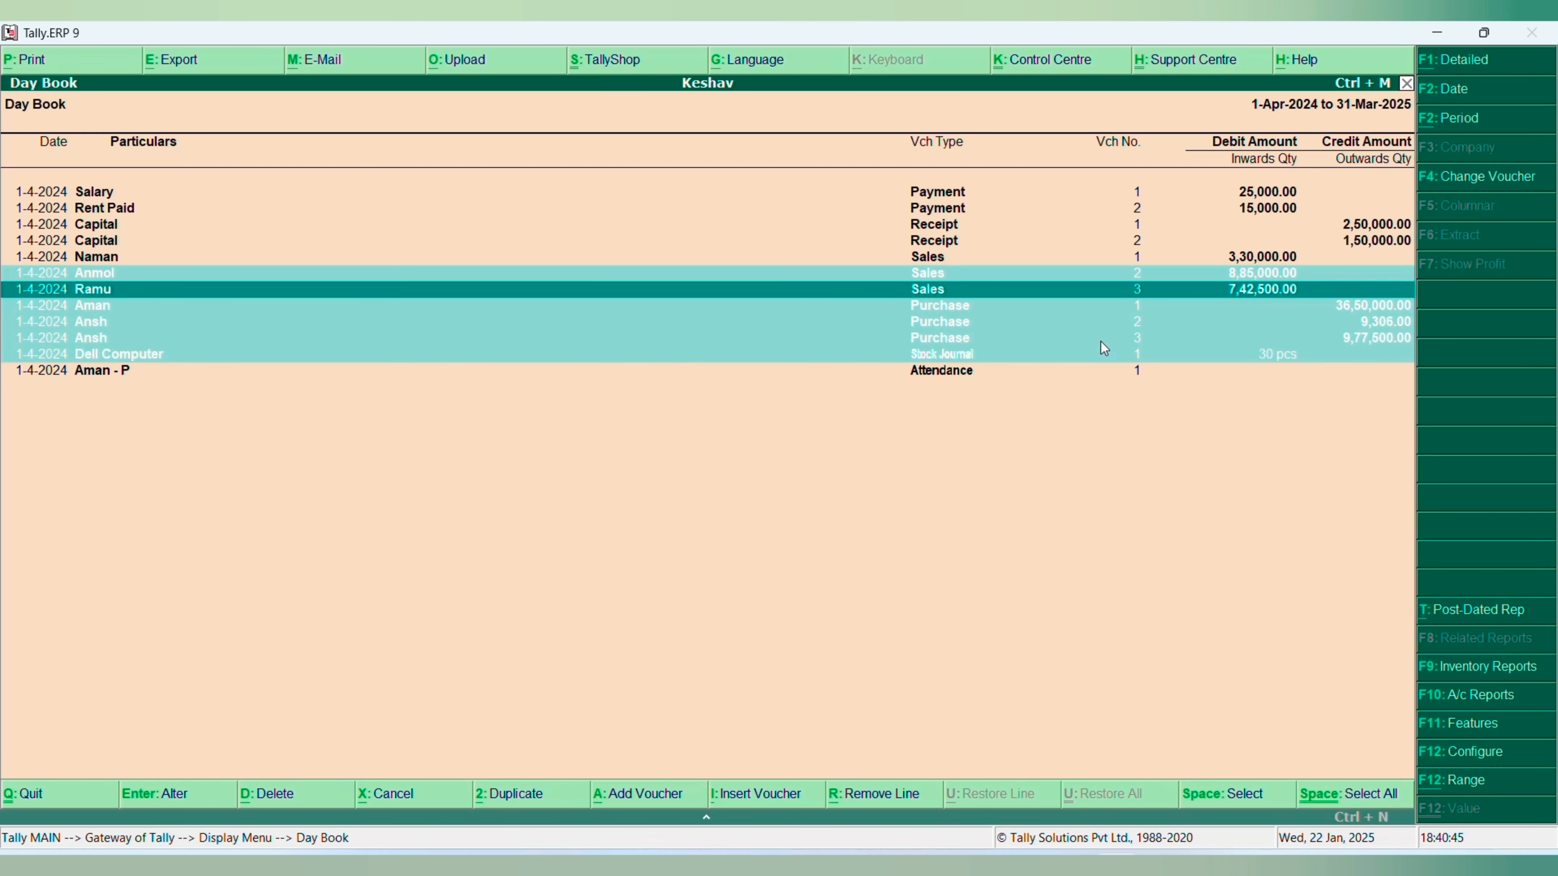
key(Down)
key(Down)
key(Down)
key(Down)
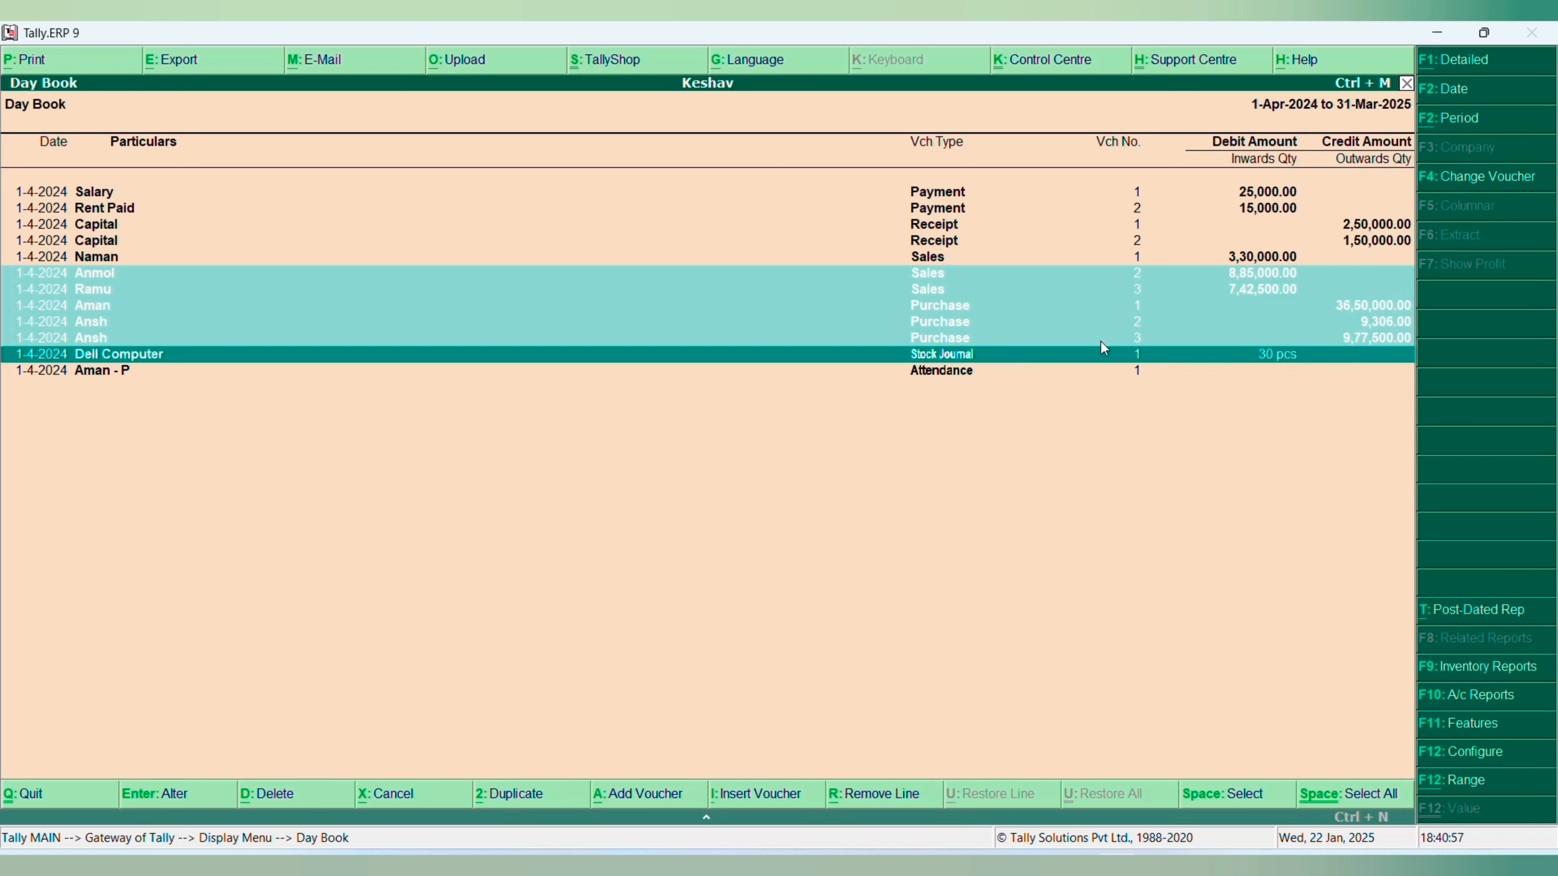
key(Escape)
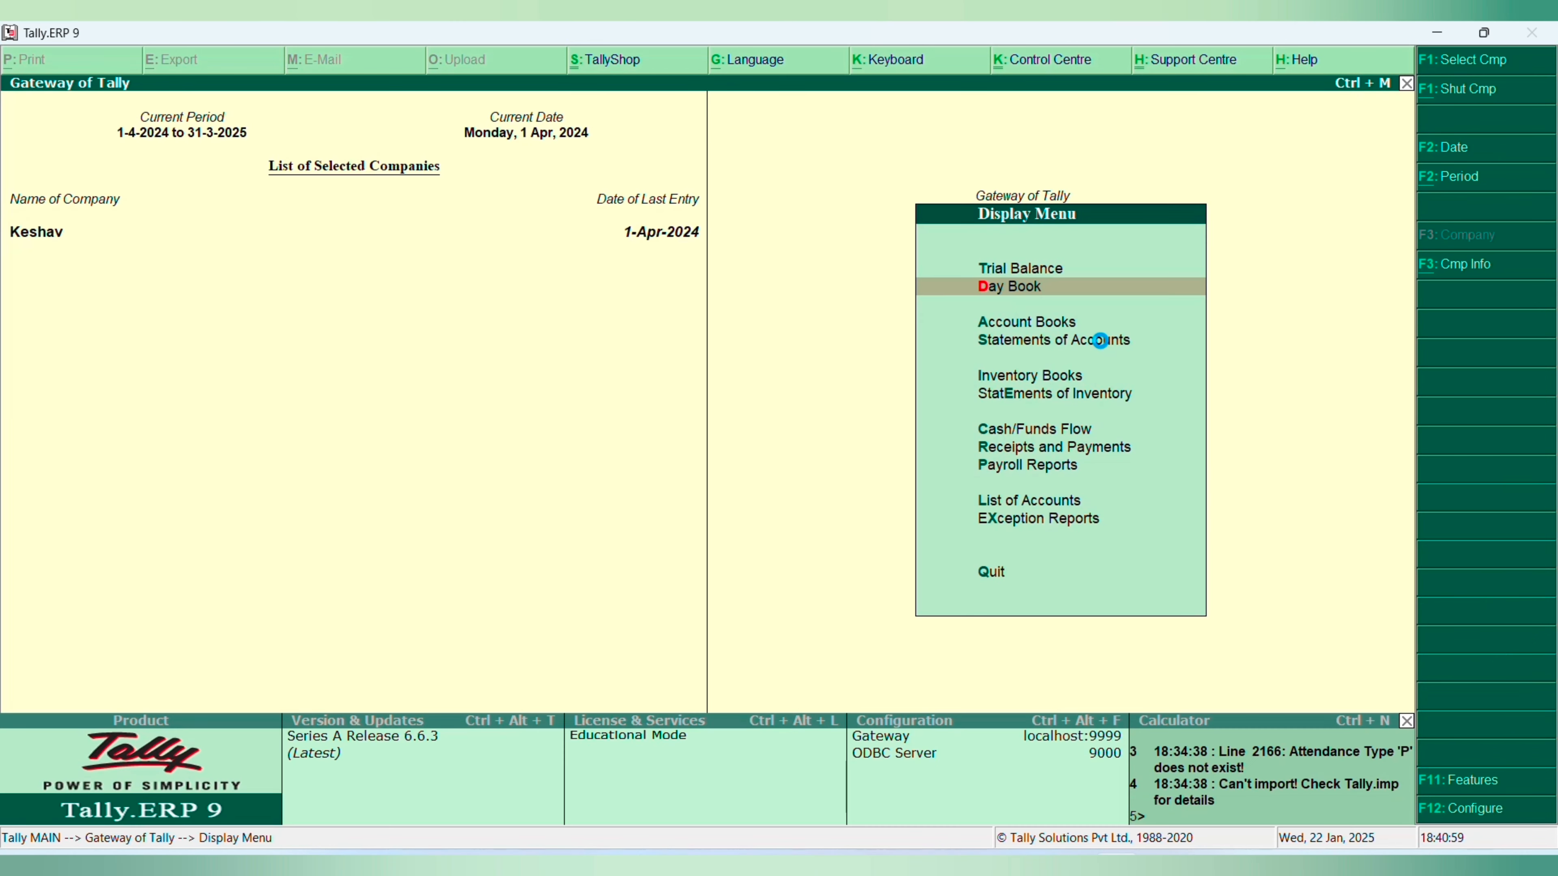
- Reopen the Day Book, examine the Dell Computer Stock Journal voucher, and leave the report
key(Return)
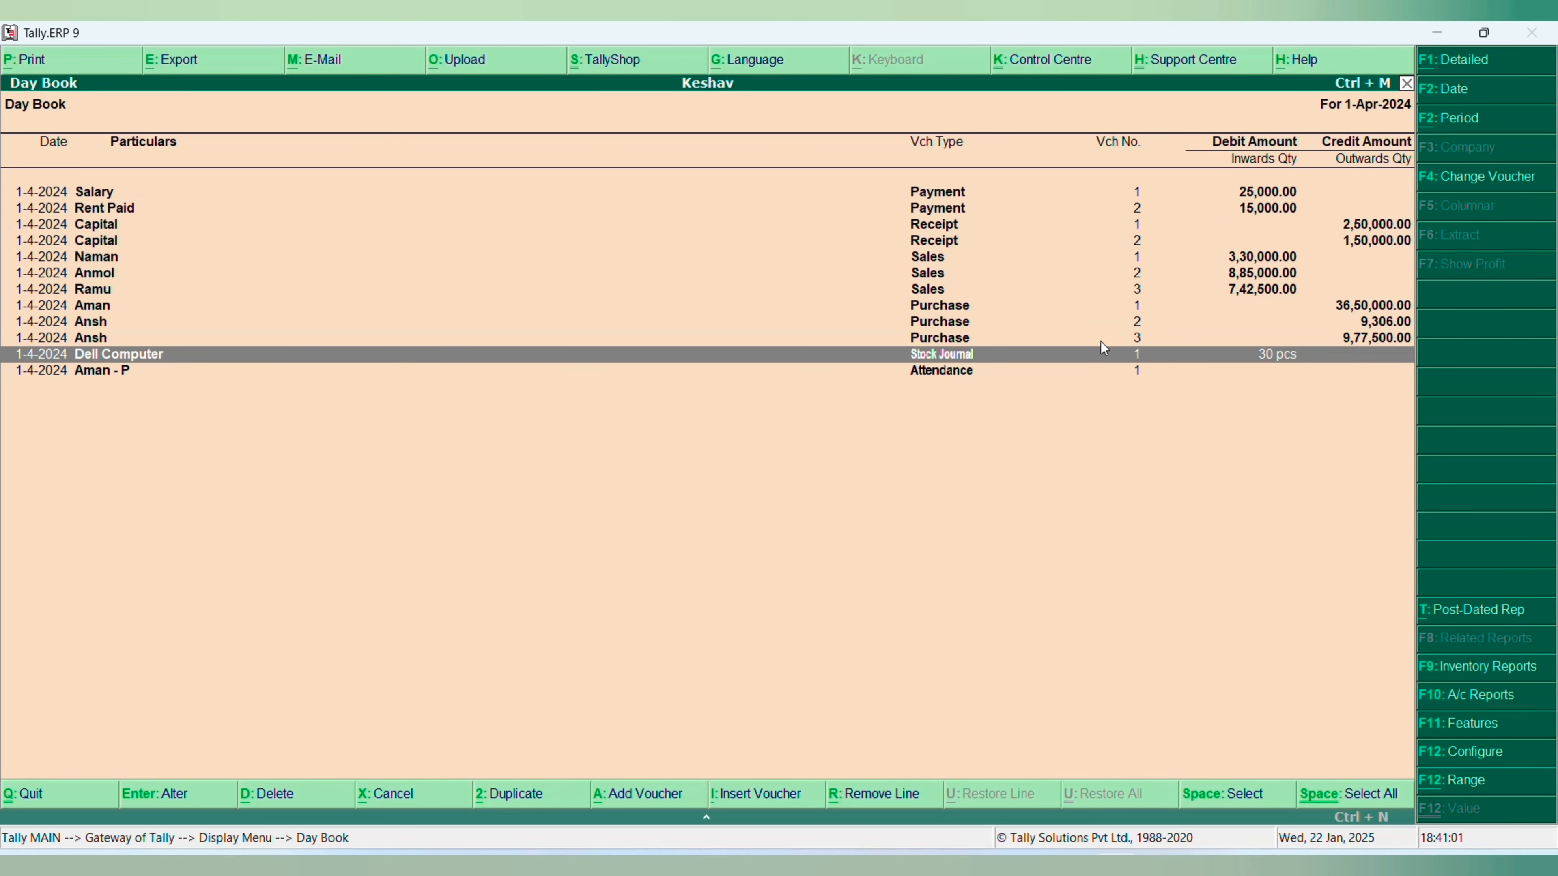
key(Return)
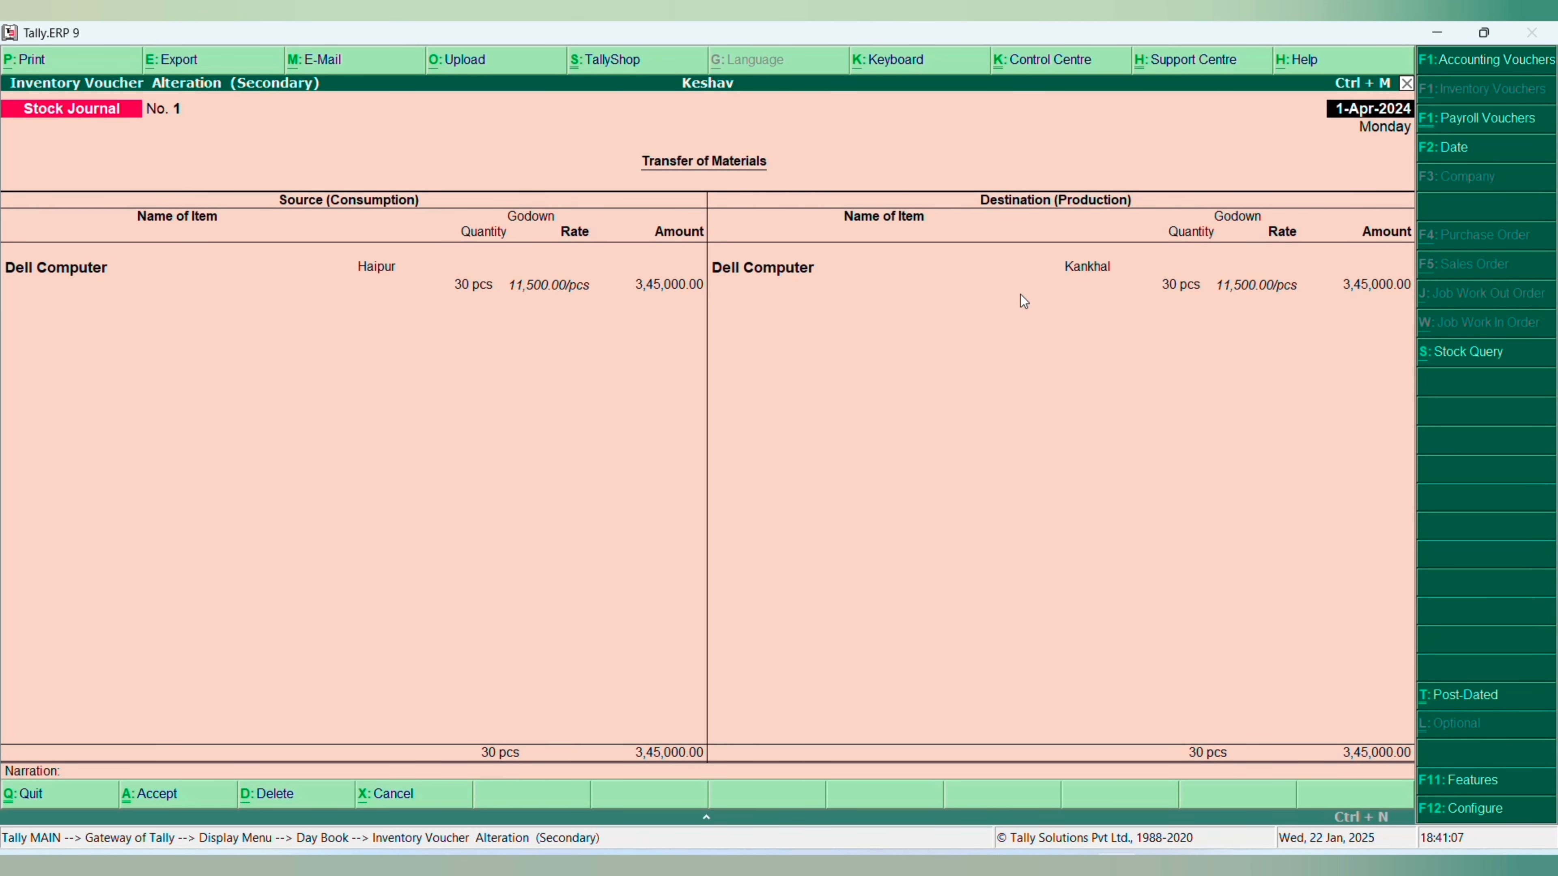
key(Escape)
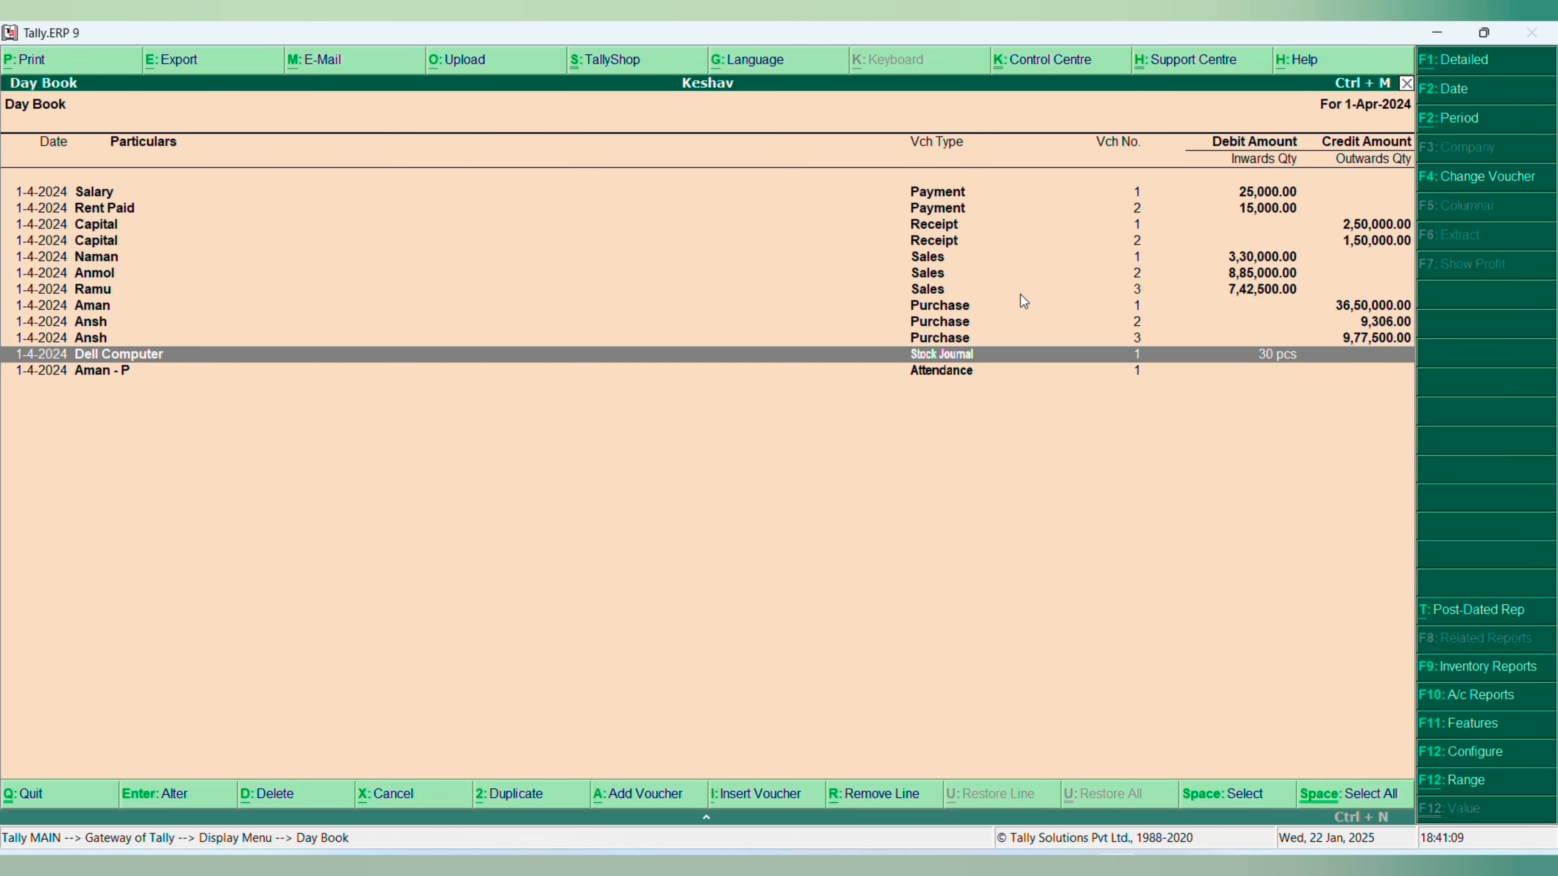
key(Escape)
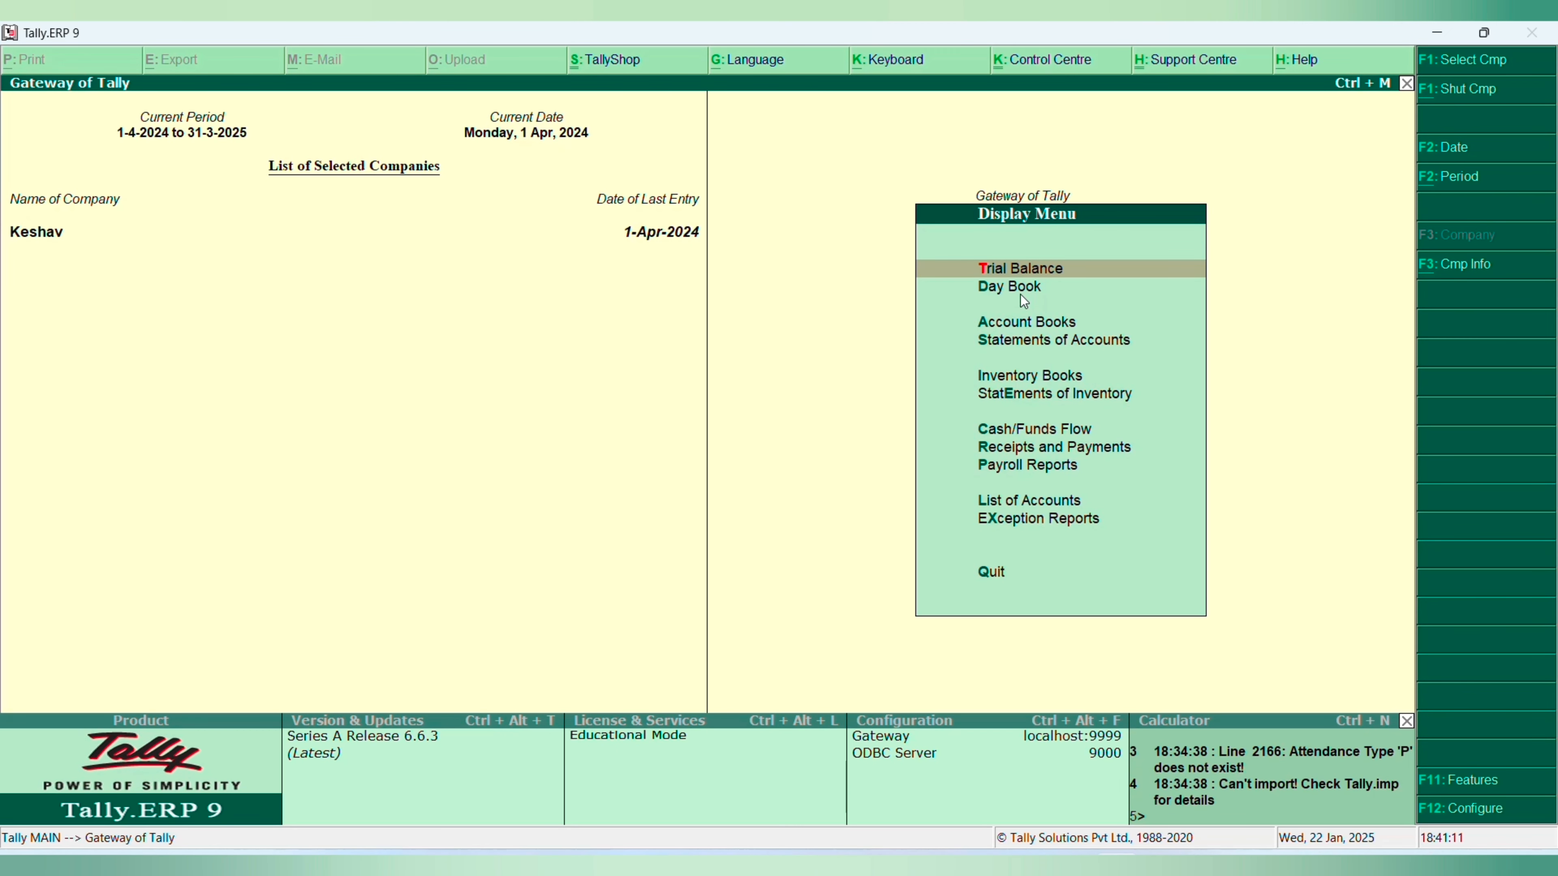
- Delete all Sales and Purchase vouchers and the Stock Journal voucher together from Keshav's Day Book
key(Down)
key(Return)
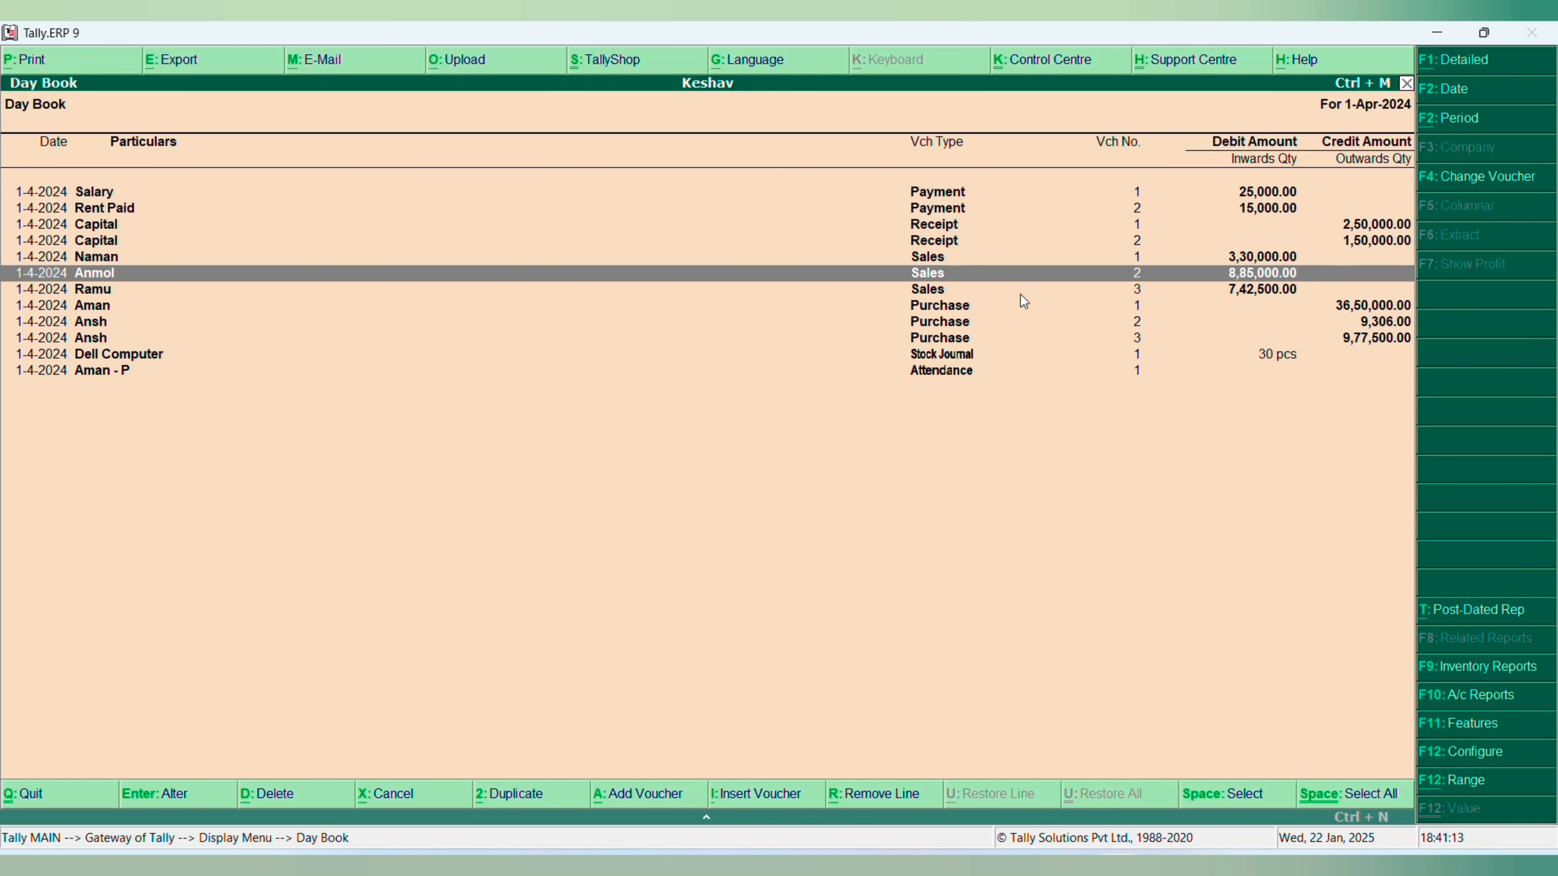
key(Up)
key(space)
key(space)
key(space)
key(space)
key(space)
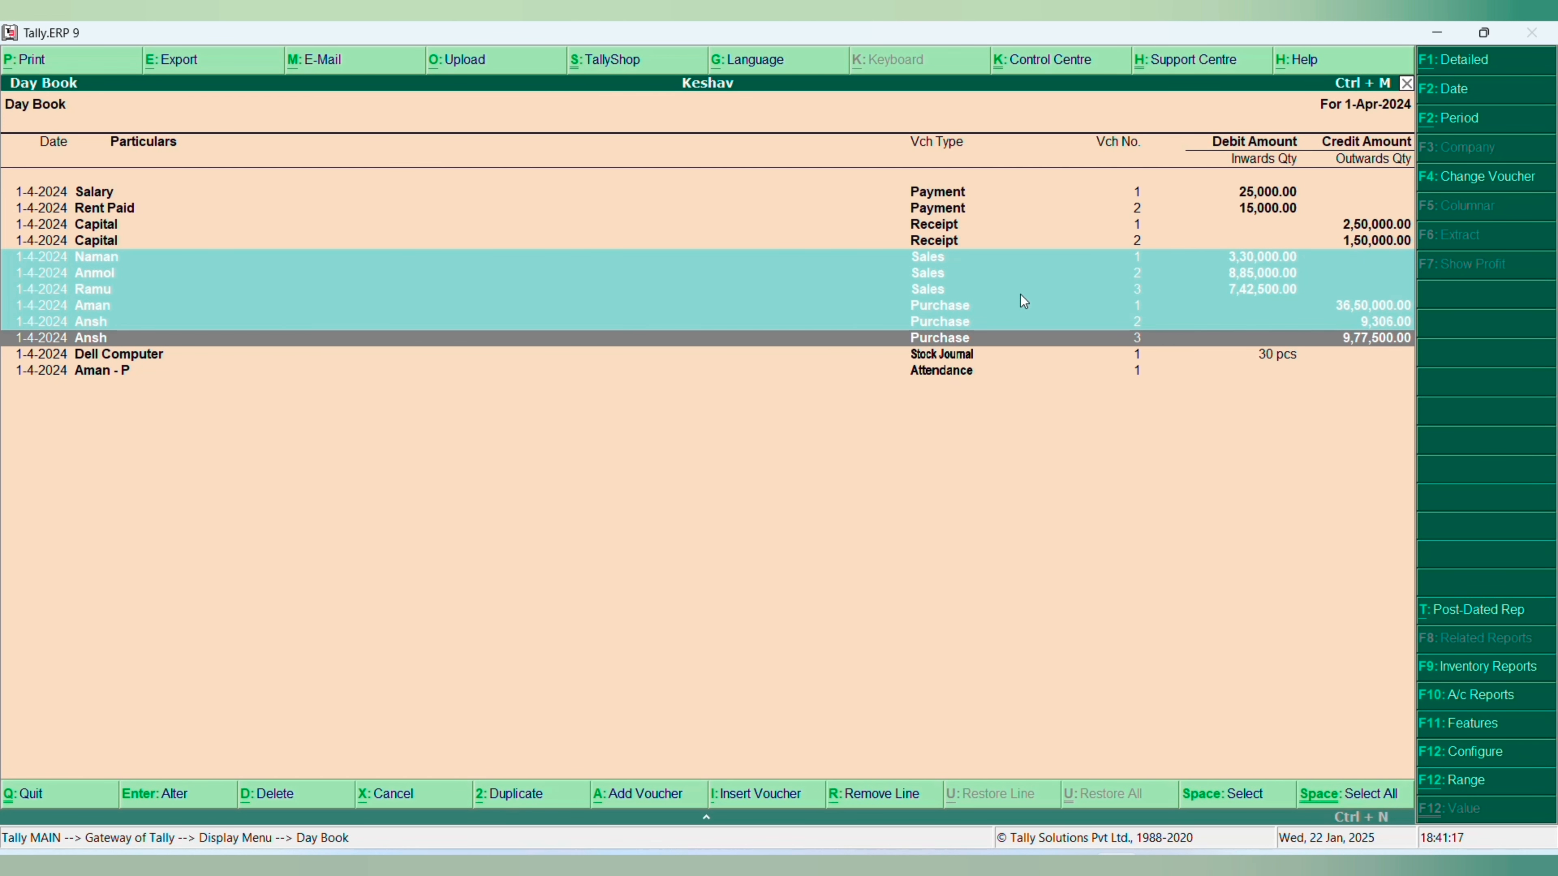
key(space)
key(space)
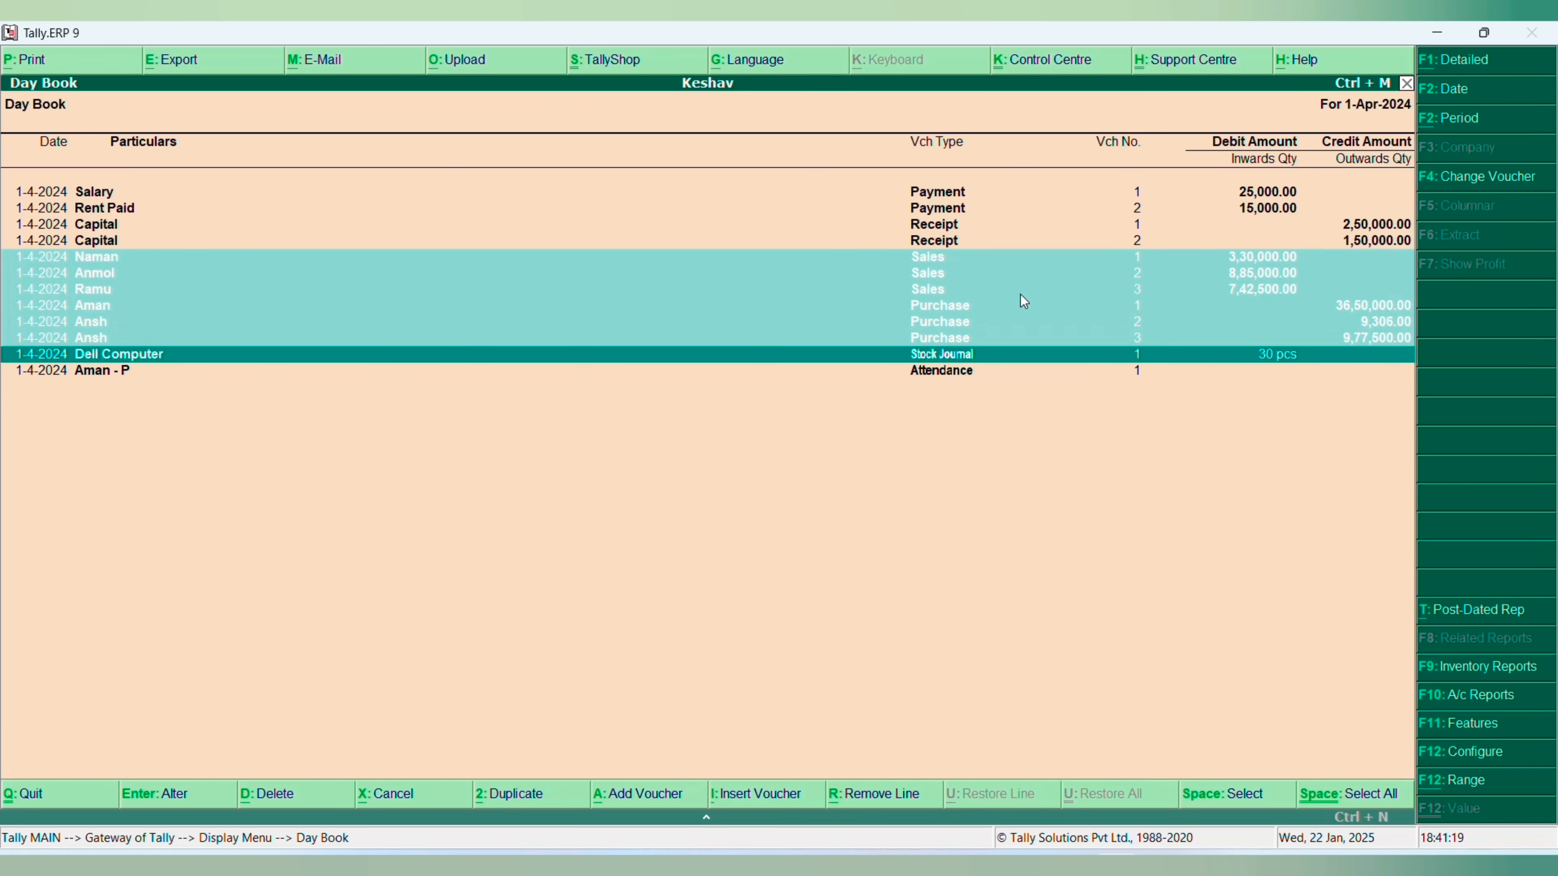
key(Up)
key(Up)
key(Up)
key(Up)
key(Up)
key(Up)
key(Up)
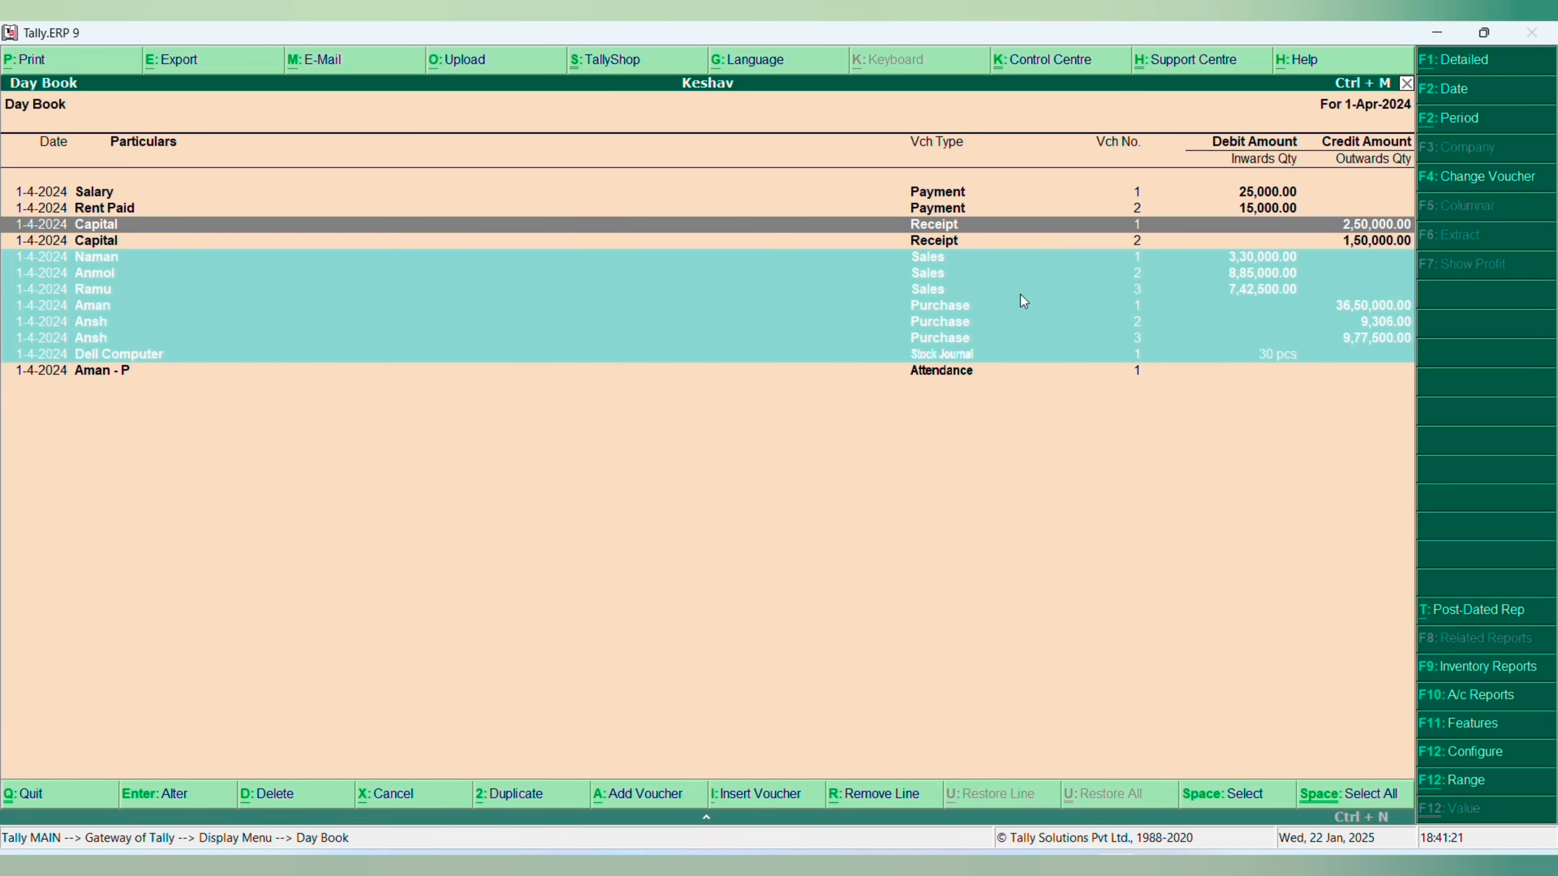
key(Down)
key(Down)
key(Down)
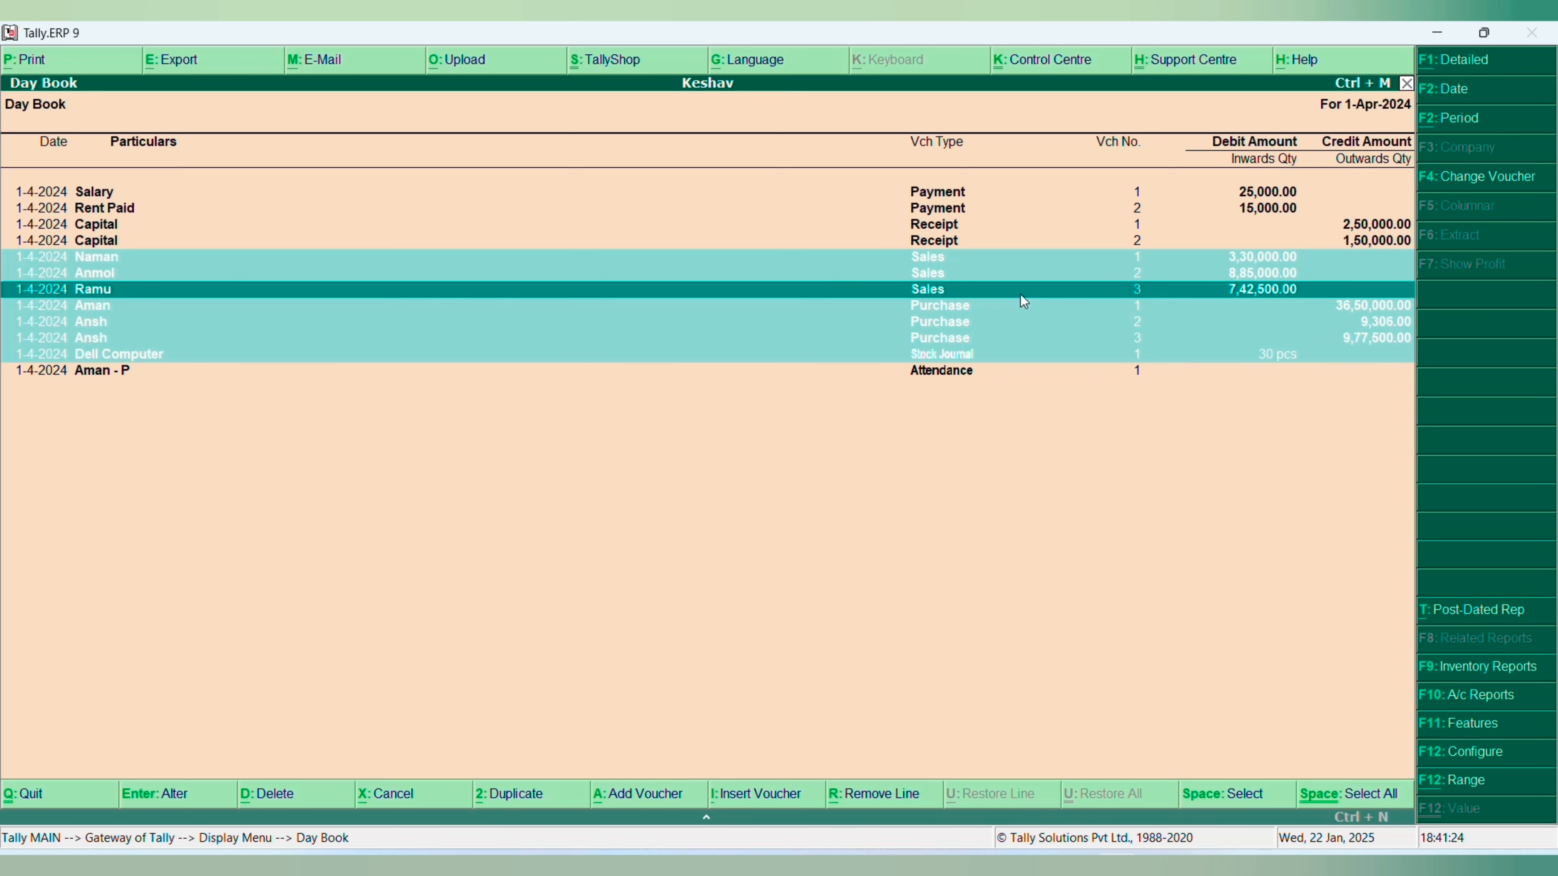
key(alt+d)
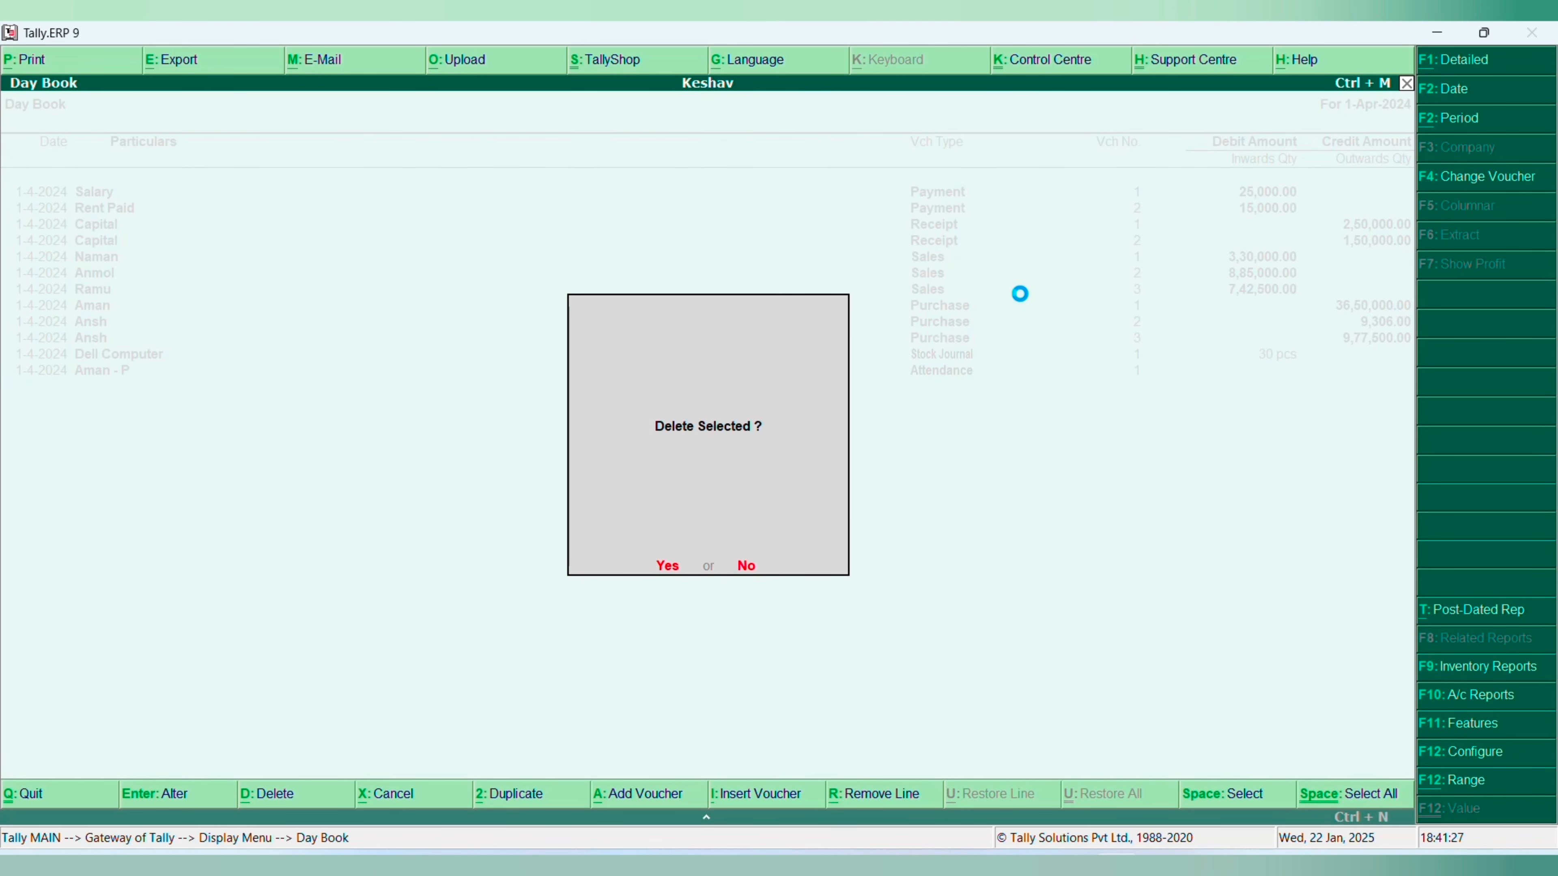
key(y)
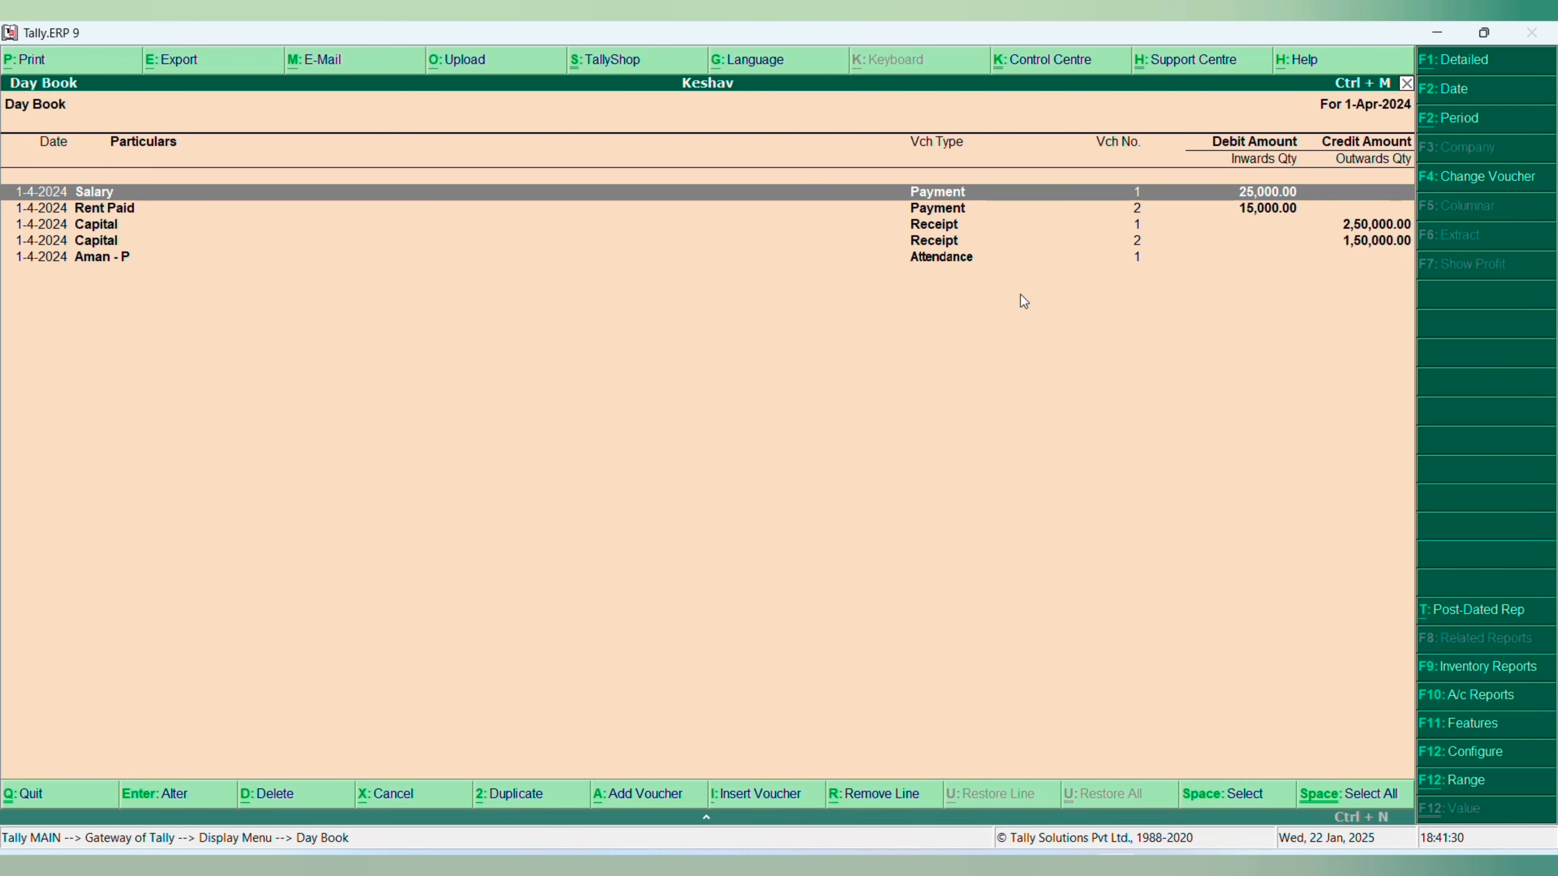
- Delete the Haipur godown from Keshav's inventory masters
key(Escape)
key(Escape)
key(Up)
key(Up)
key(Up)
key(Up)
key(Up)
key(Up)
key(Up)
key(Up)
key(Up)
key(Up)
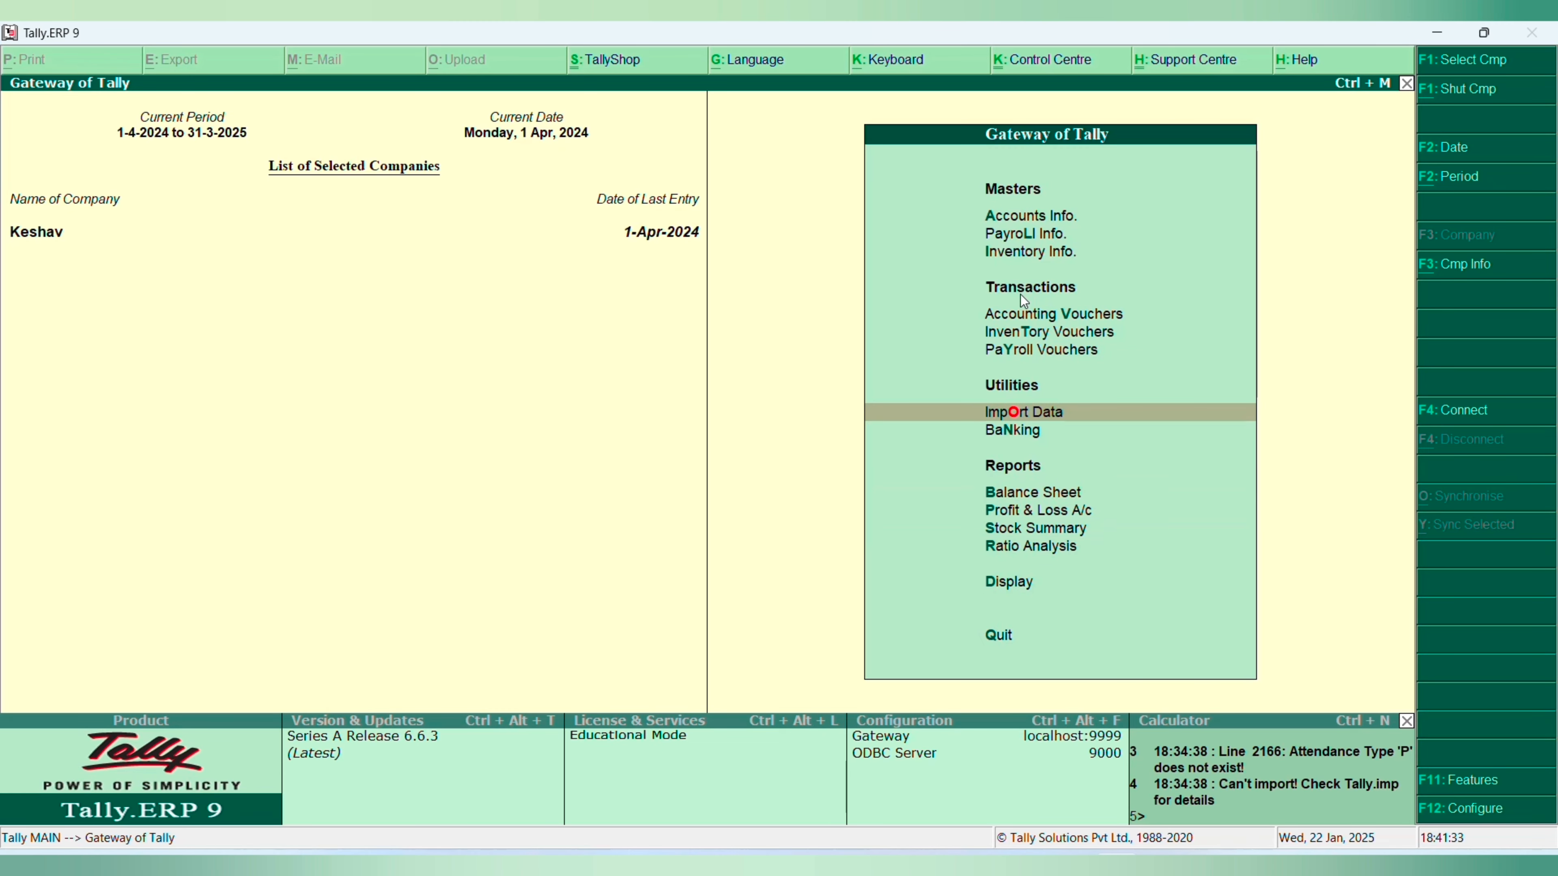
key(Return)
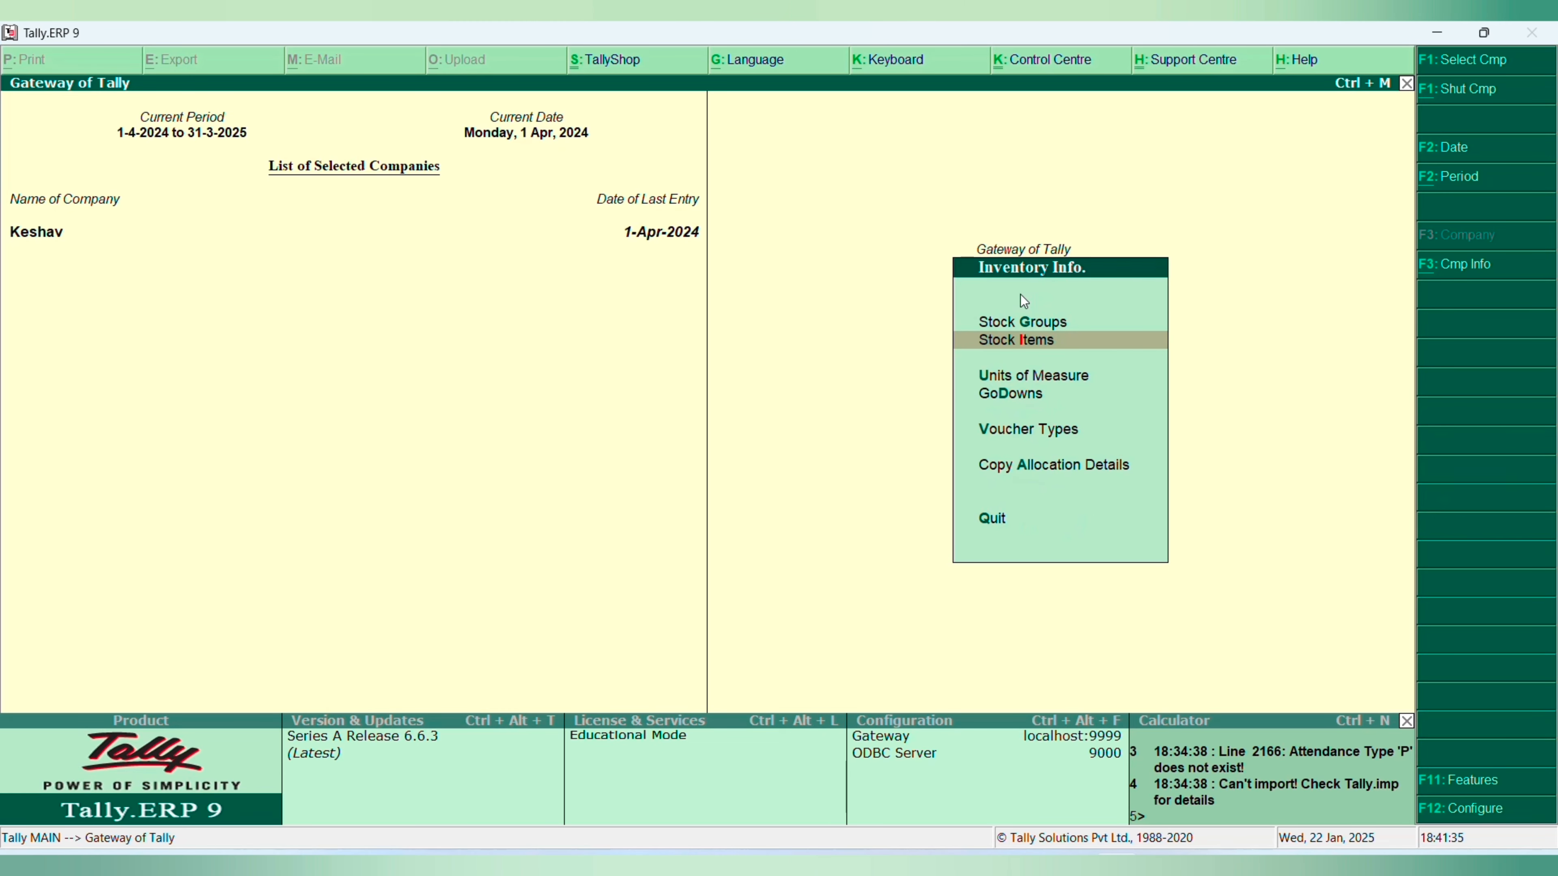
key(d)
key(Down)
key(Down)
key(Return)
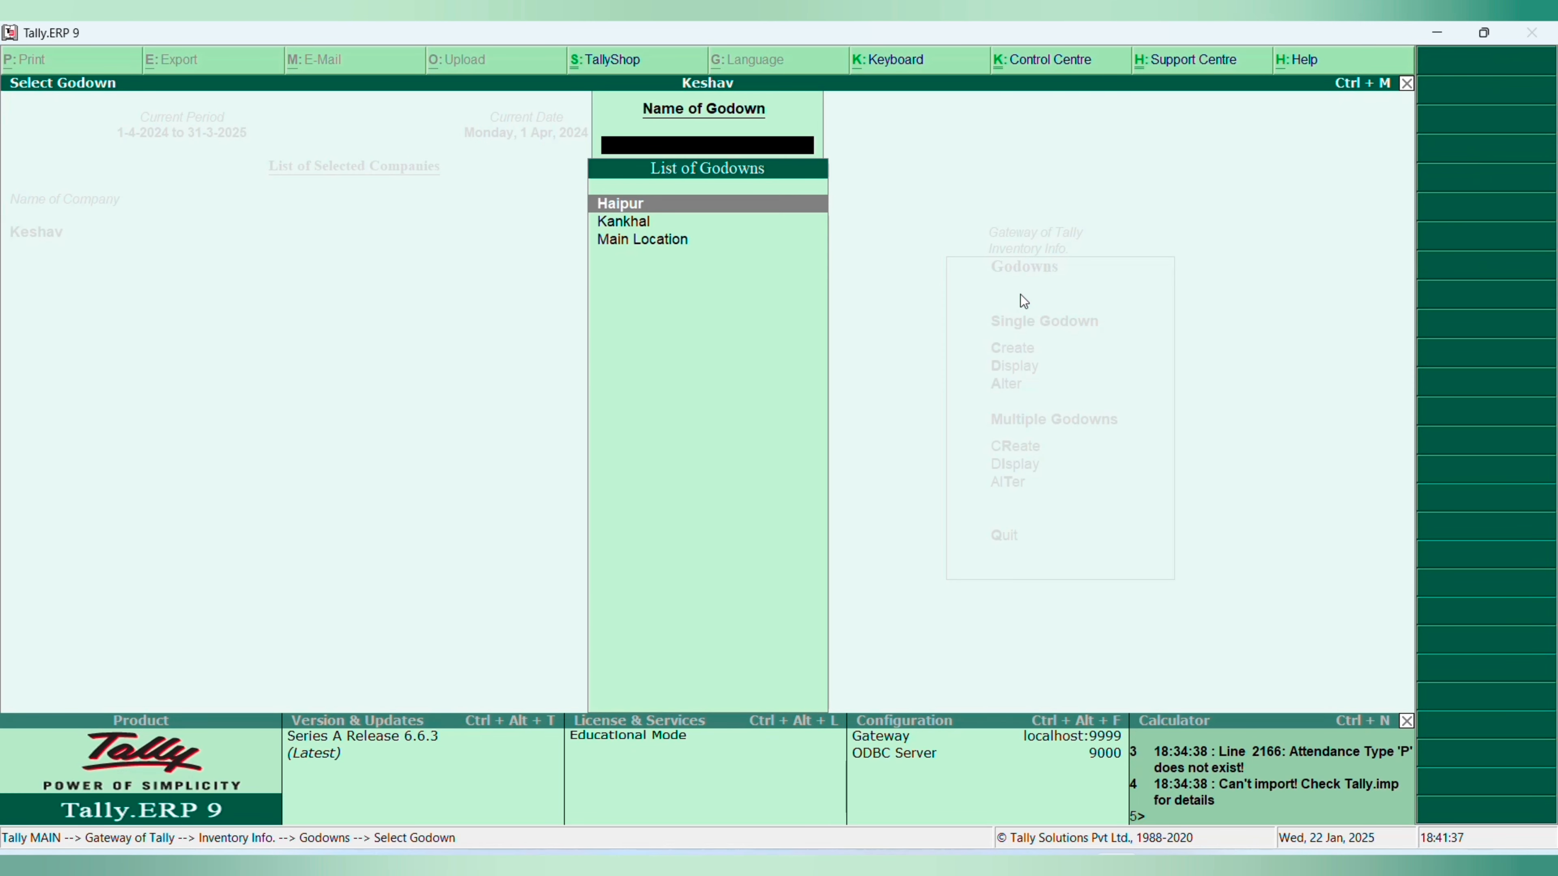
key(Return)
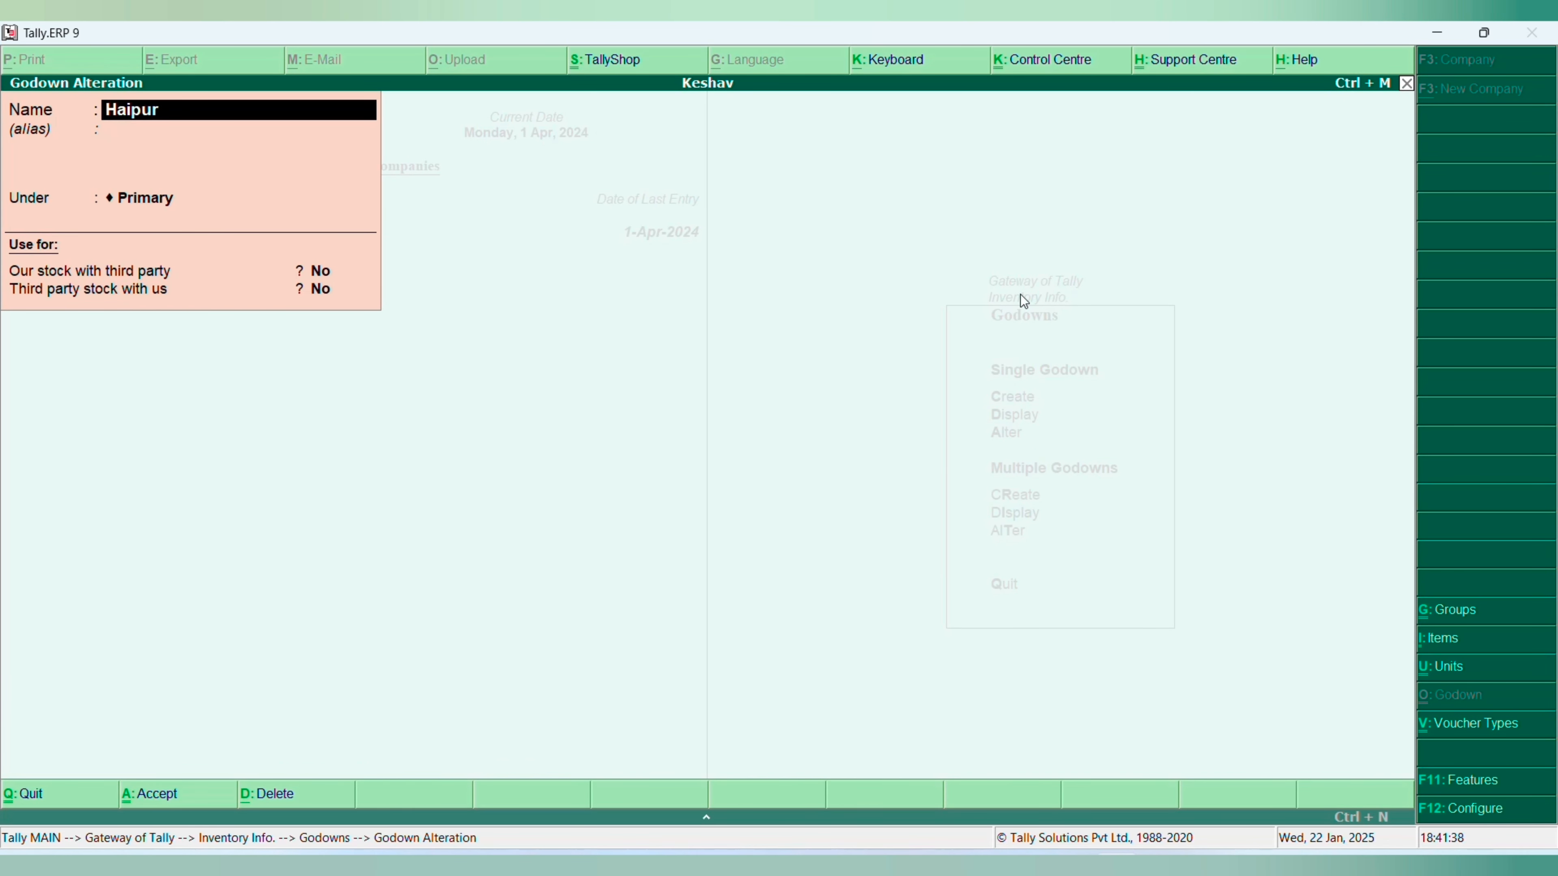
key(alt+d)
key(Return)
- Delete the Kankhal godown as well and leave the godown selection
key(Return)
key(alt+d)
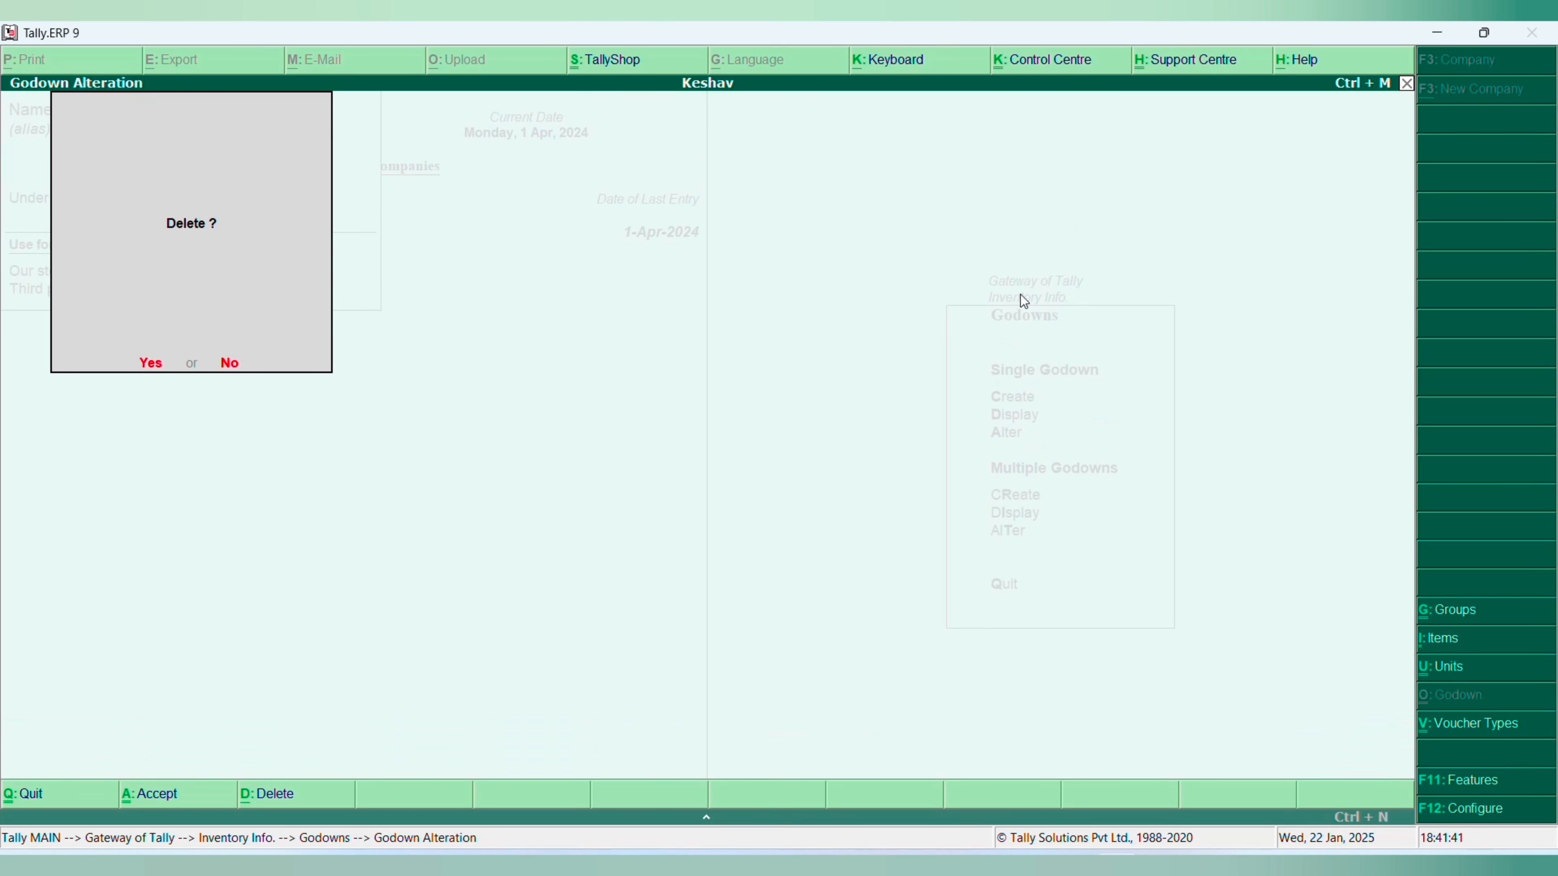
key(Return)
key(Escape)
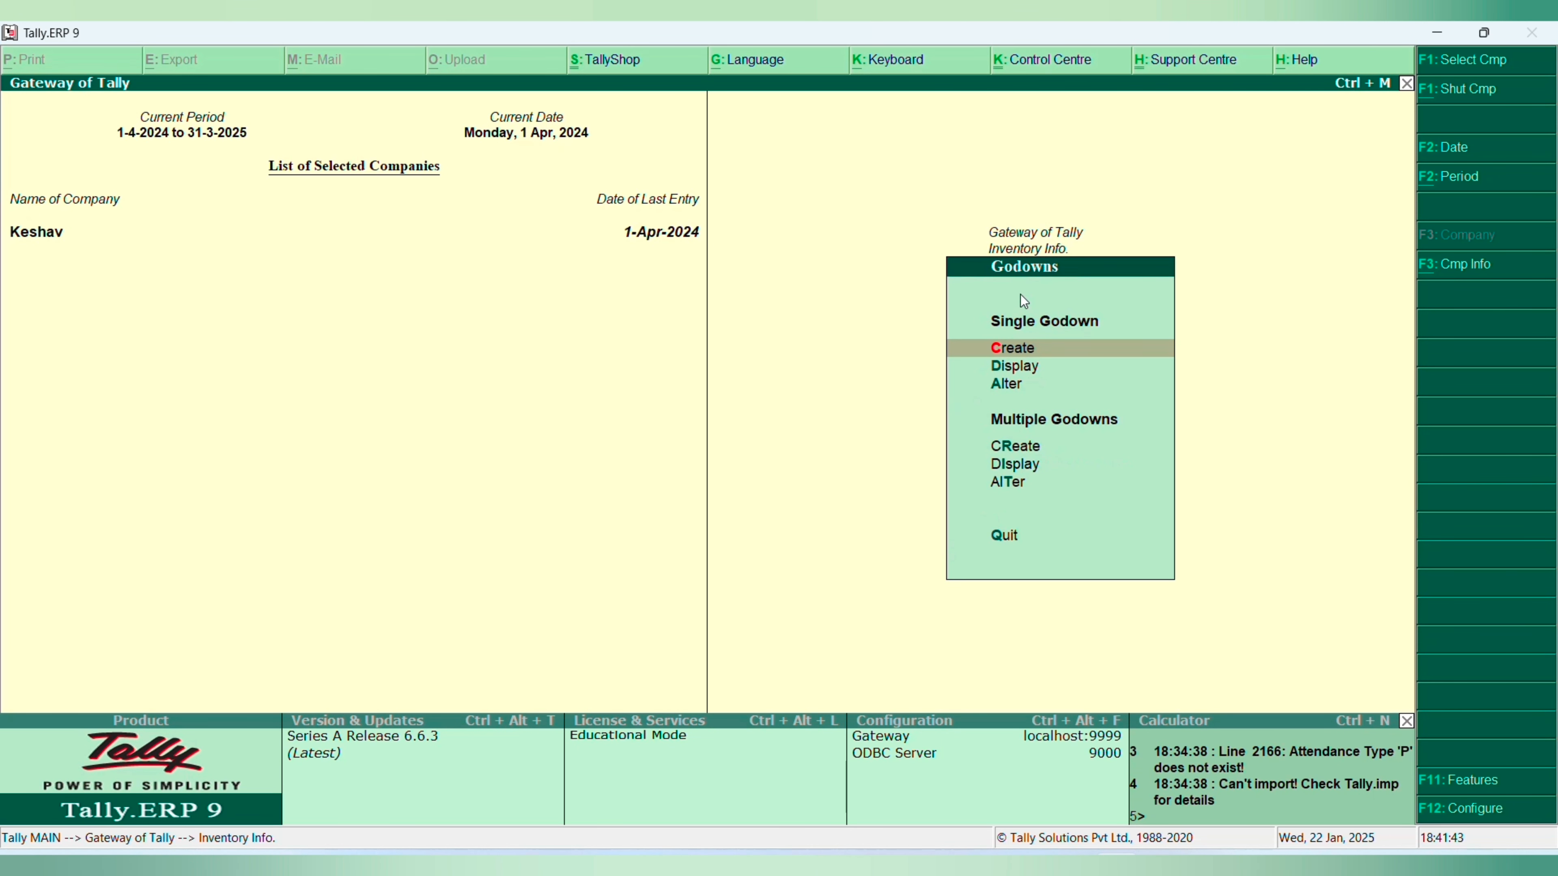
- Examine the Main Location godown in alteration mode, including whether deletion is offered, and return to the Gateway of Tally
key(Down)
key(Down)
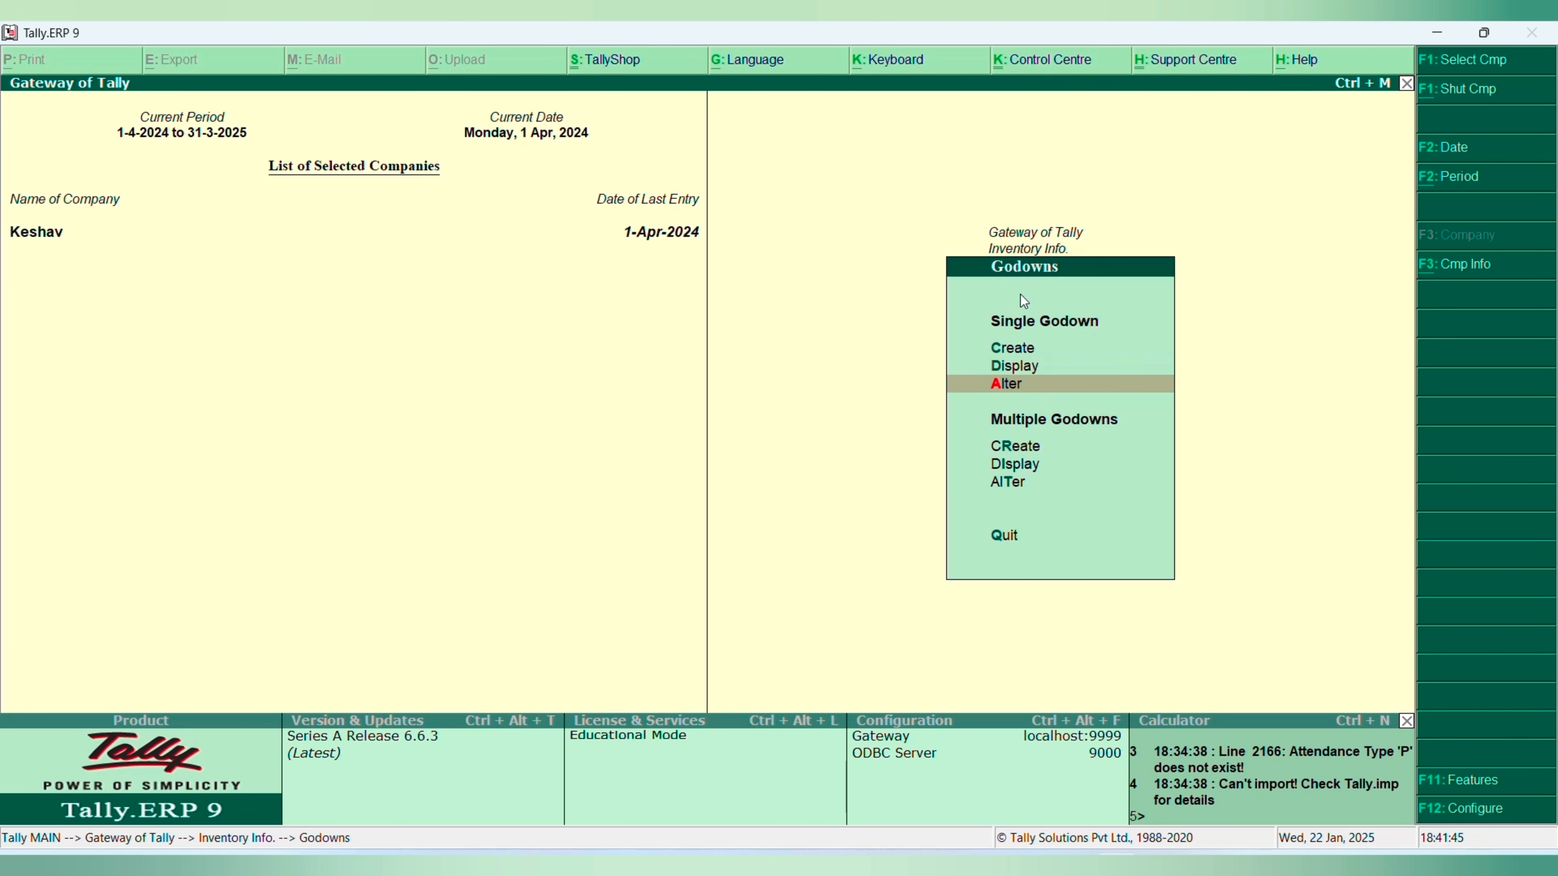
key(Return)
key(Return)
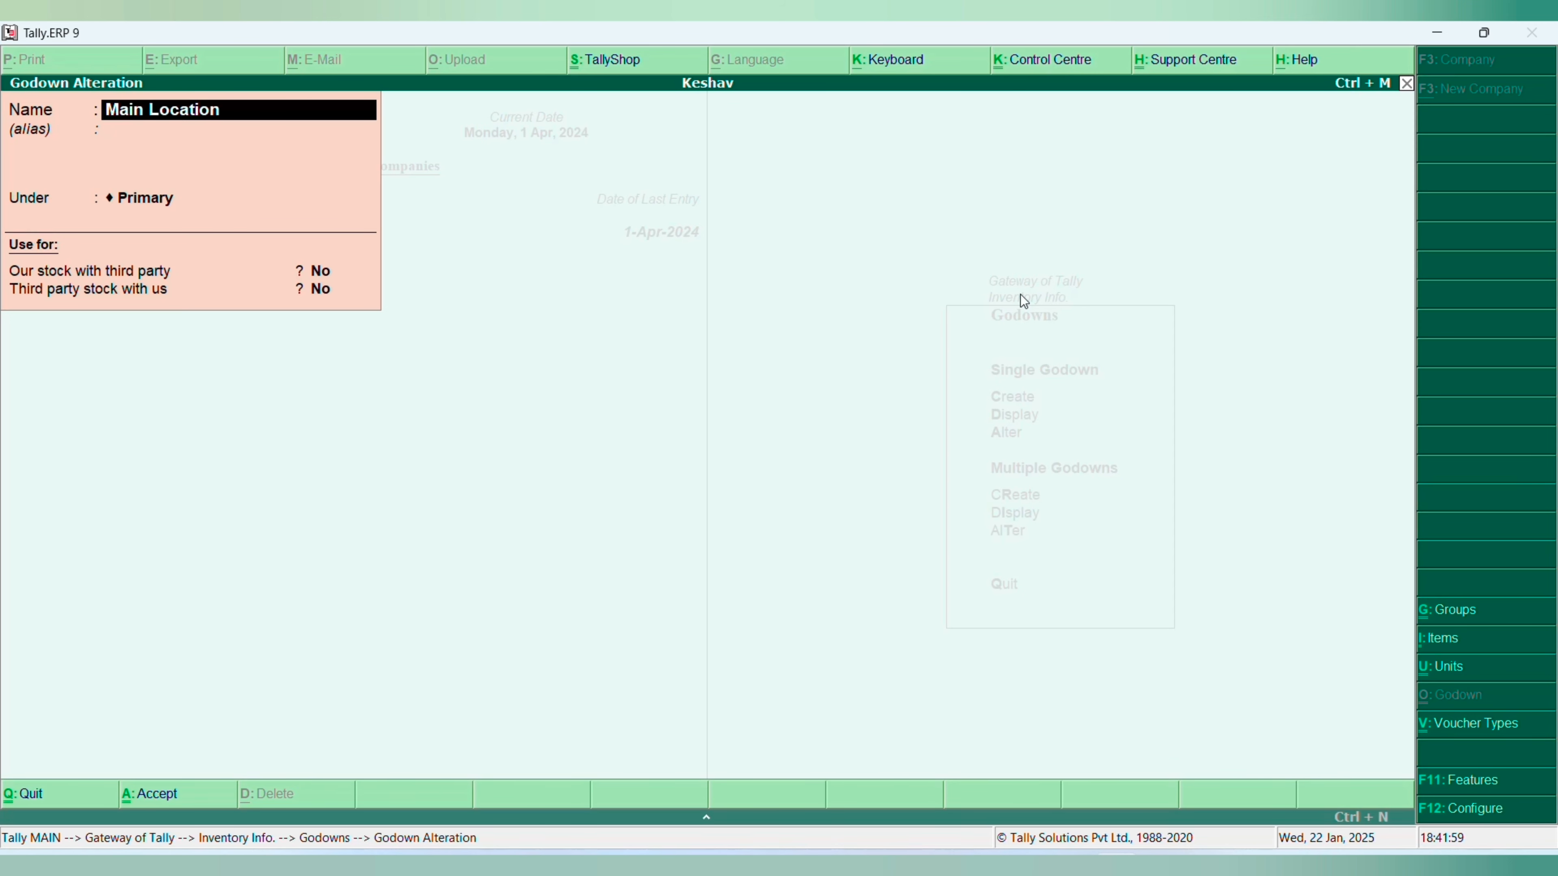
key(Escape)
key(Escape)
key(Escape)
key(Escape)
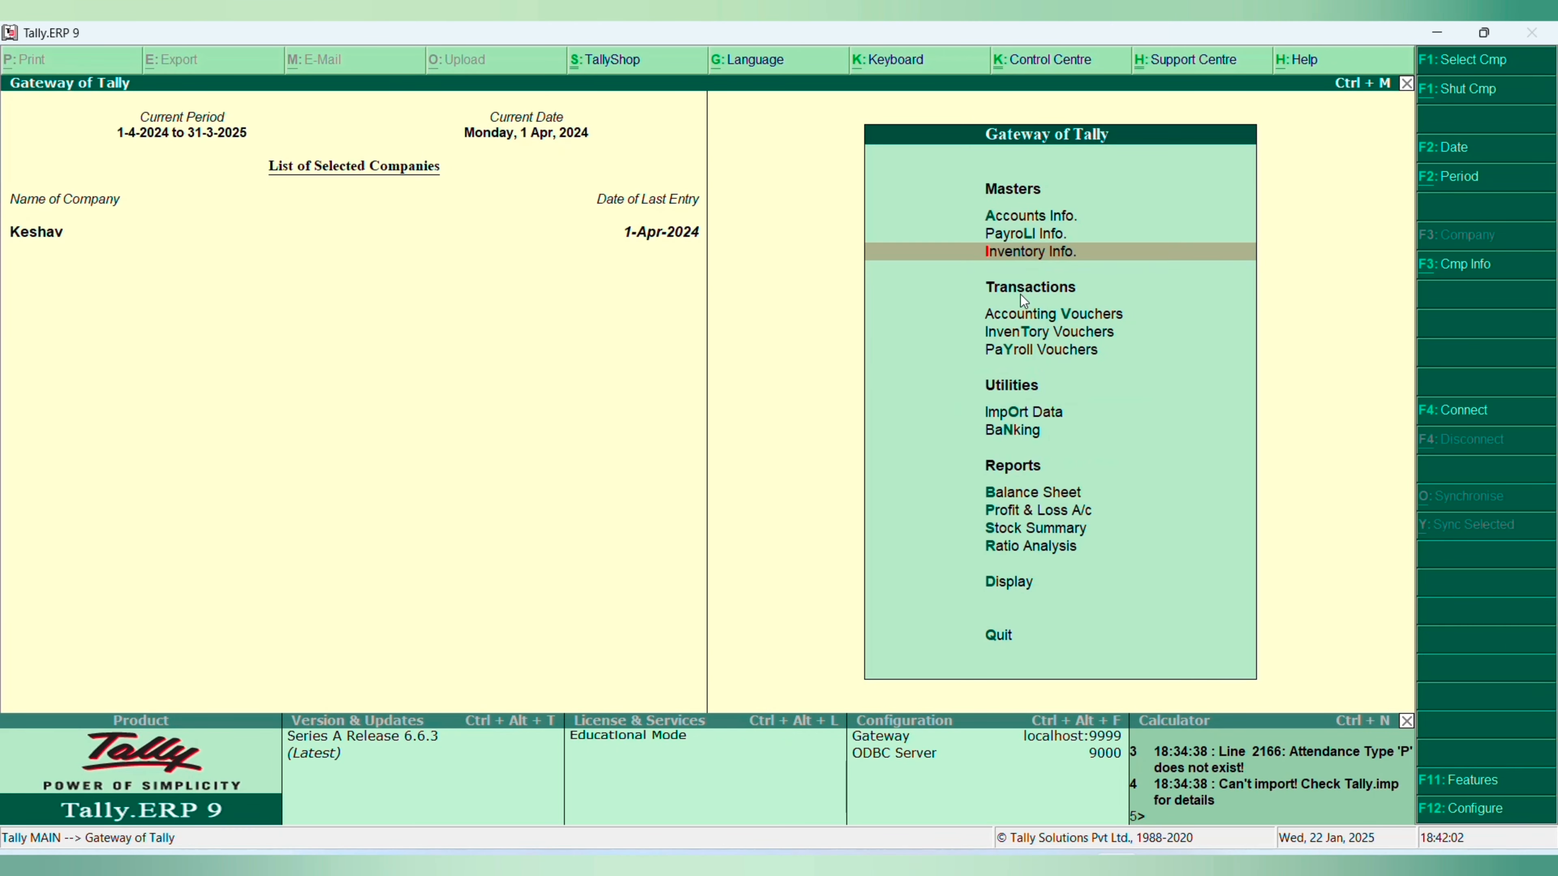
- Set Maintain multiple Godowns to No in Keshav's Inventory Features and save the features
key(F11)
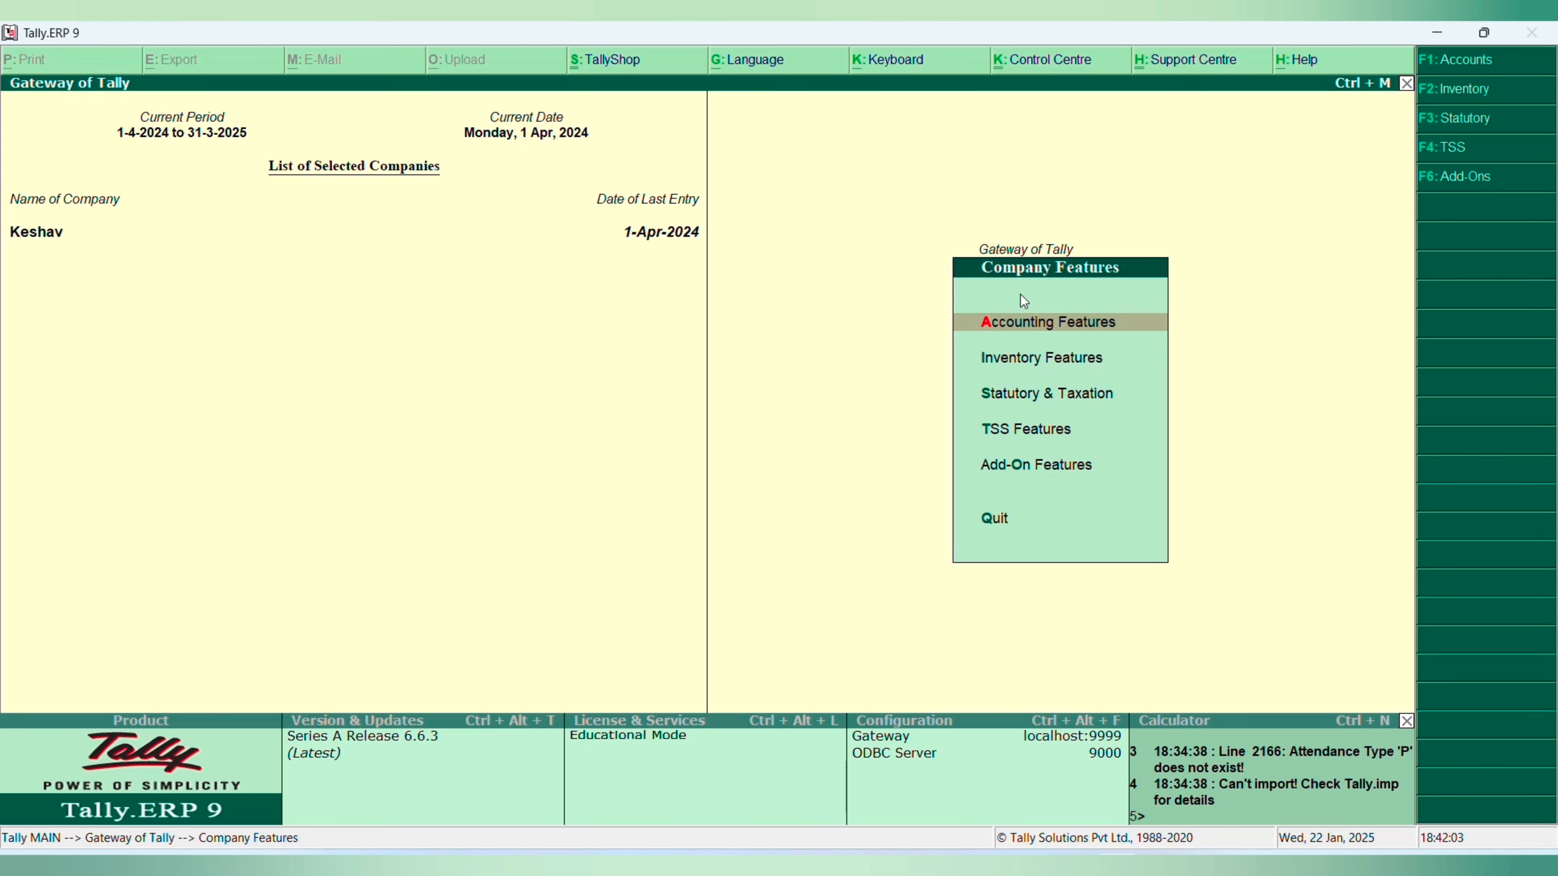
key(Down)
key(Return)
key(Return)
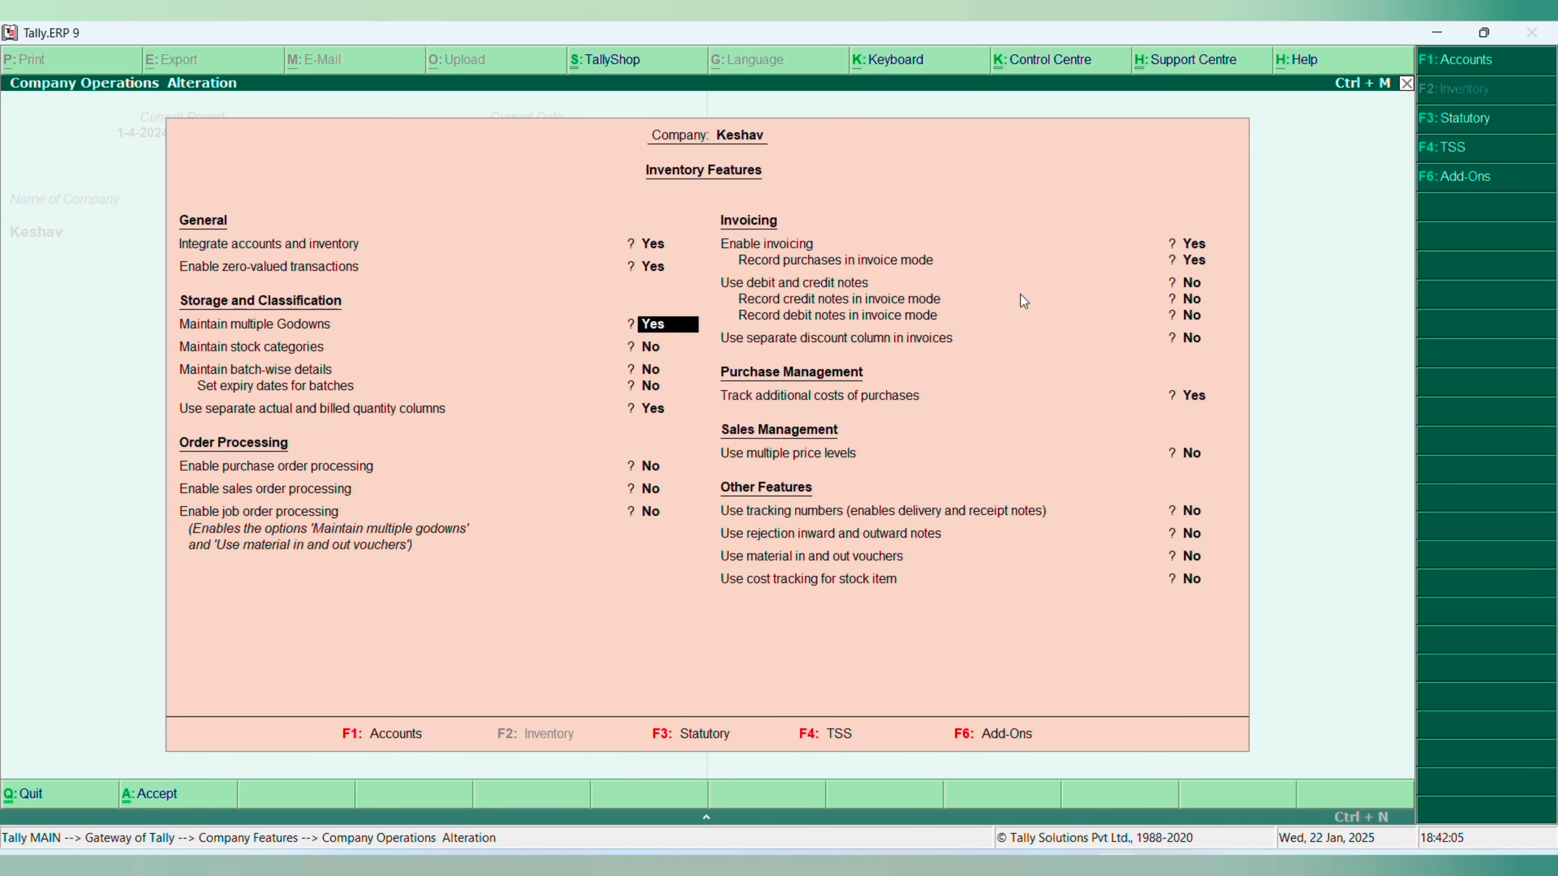
text(no)
key(Return)
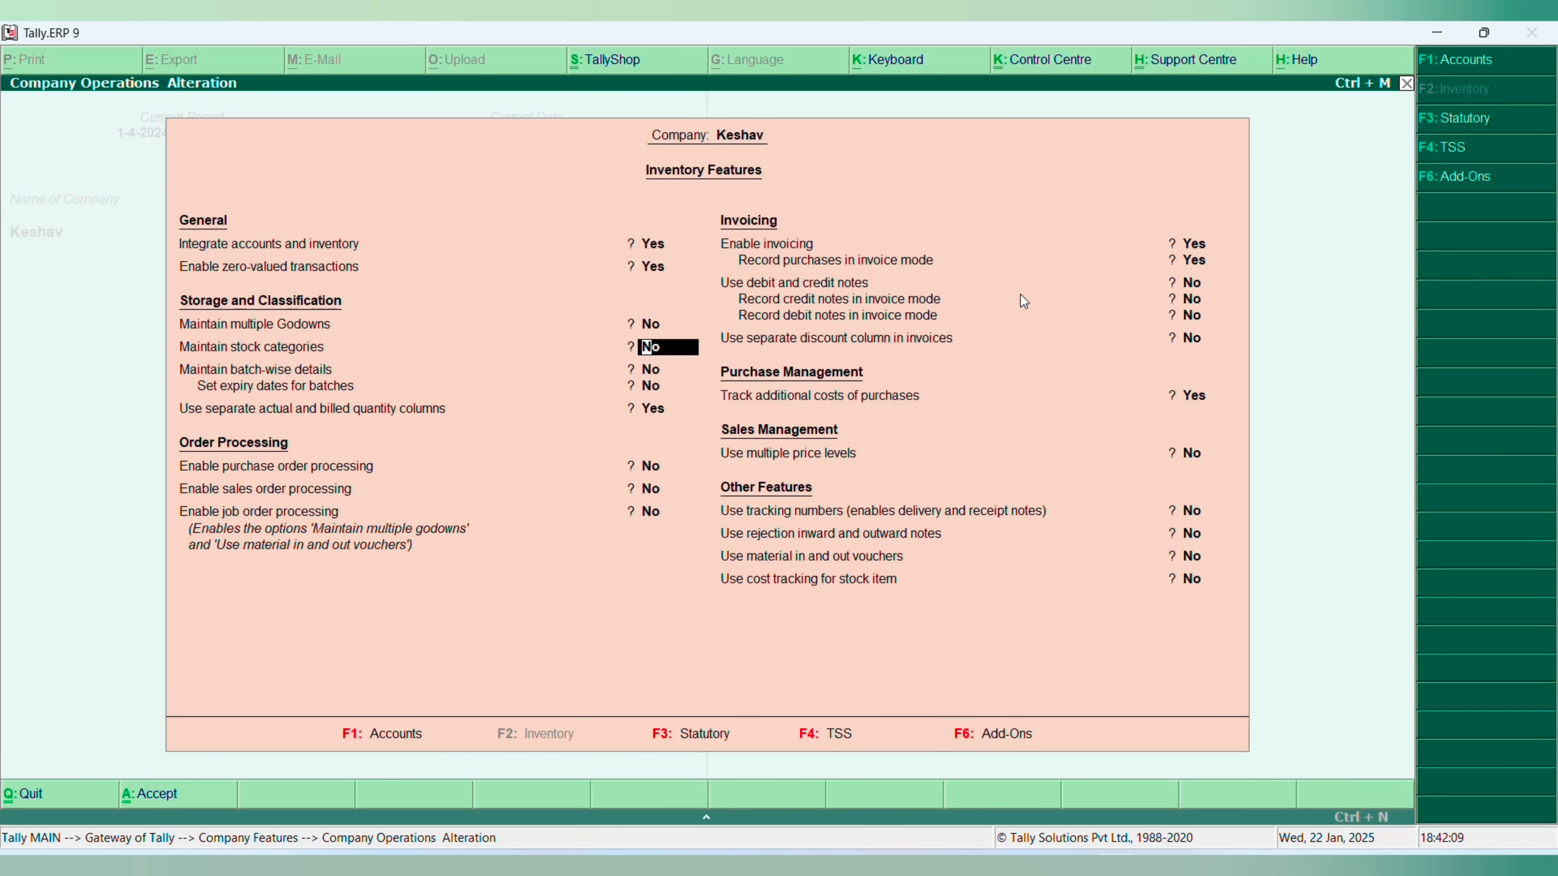
key(ctrl+a)
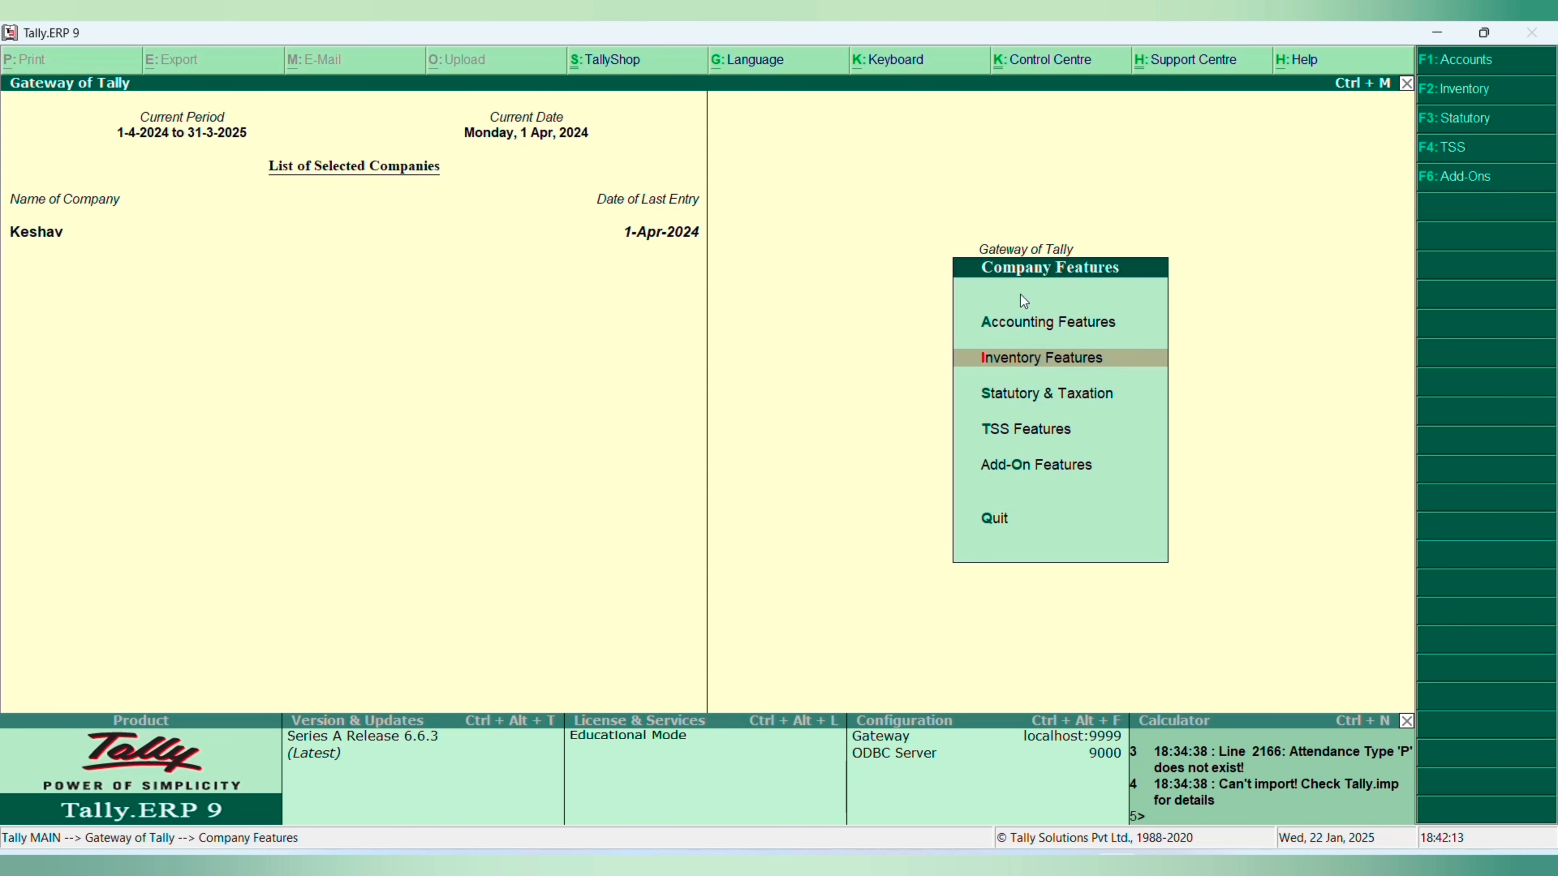
- Delete the attendance voucher dated 1-4-2024 from Keshav's Day Book and return to the Gateway of Tally
key(Escape)
key(d)
key(d)
key(Down)
key(Down)
key(Down)
key(Down)
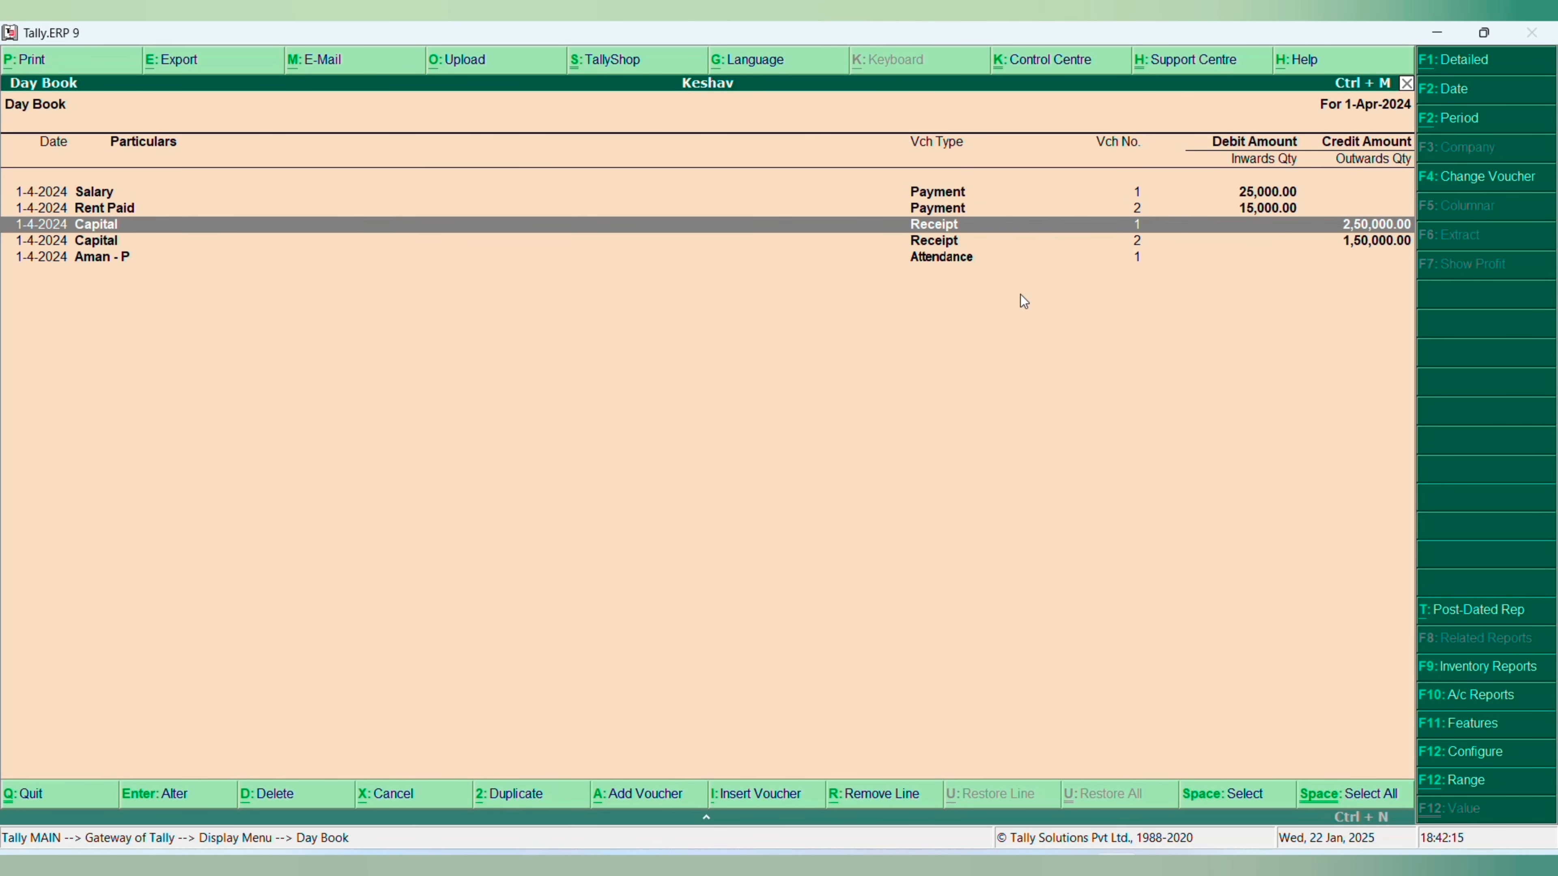
key(Return)
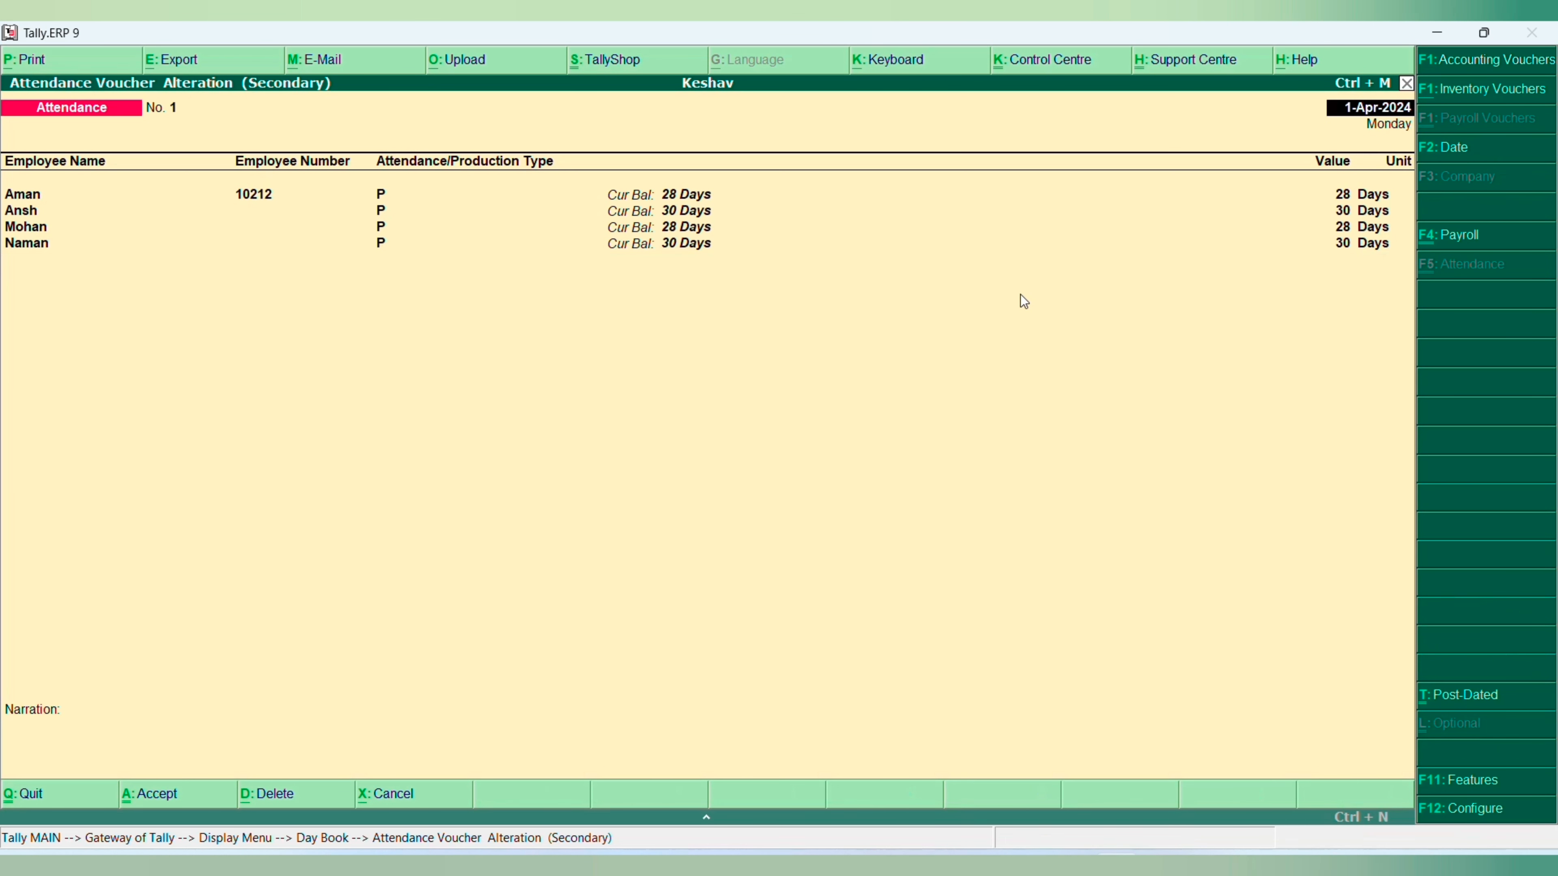
key(alt+d)
key(y)
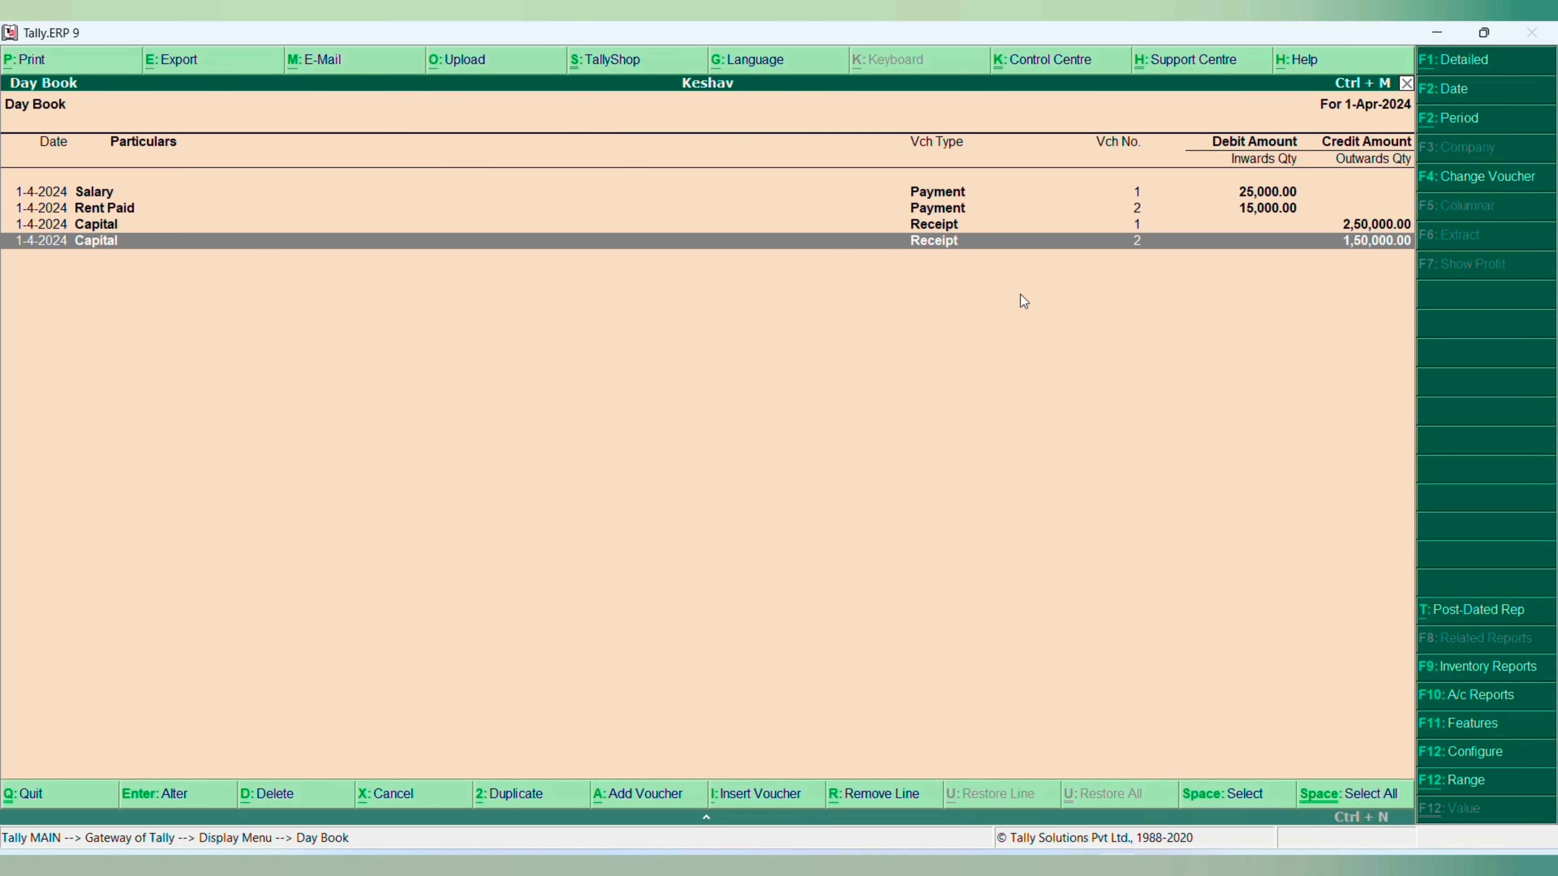
key(Escape)
key(Escape)
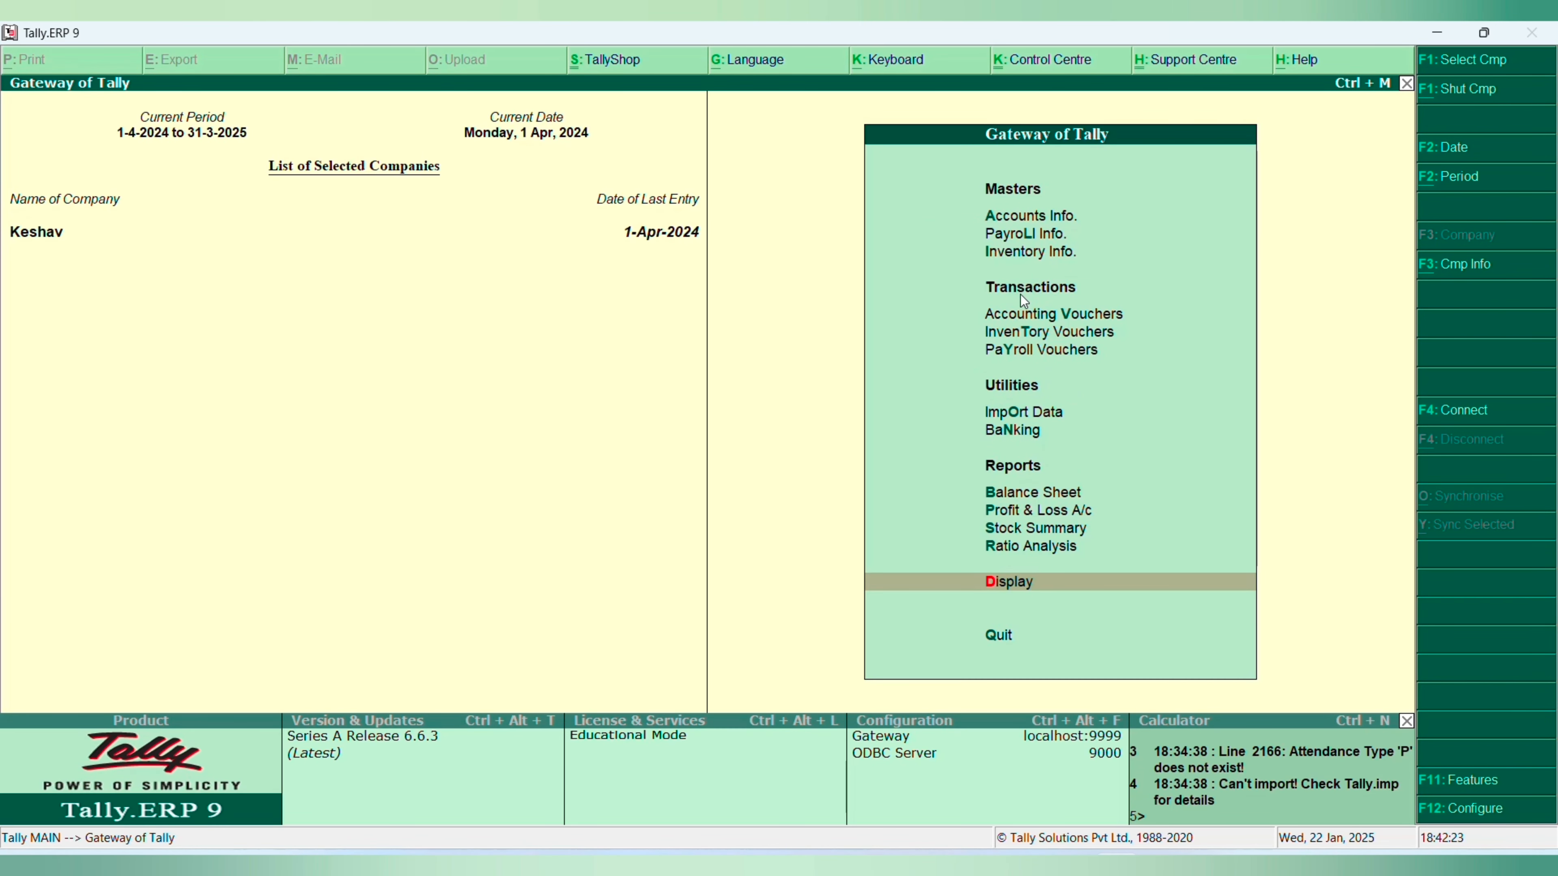
- Try to delete the first-listed ledger from Keshav's ledger masters and return to the Gateway of Tally
key(a)
text(ld)
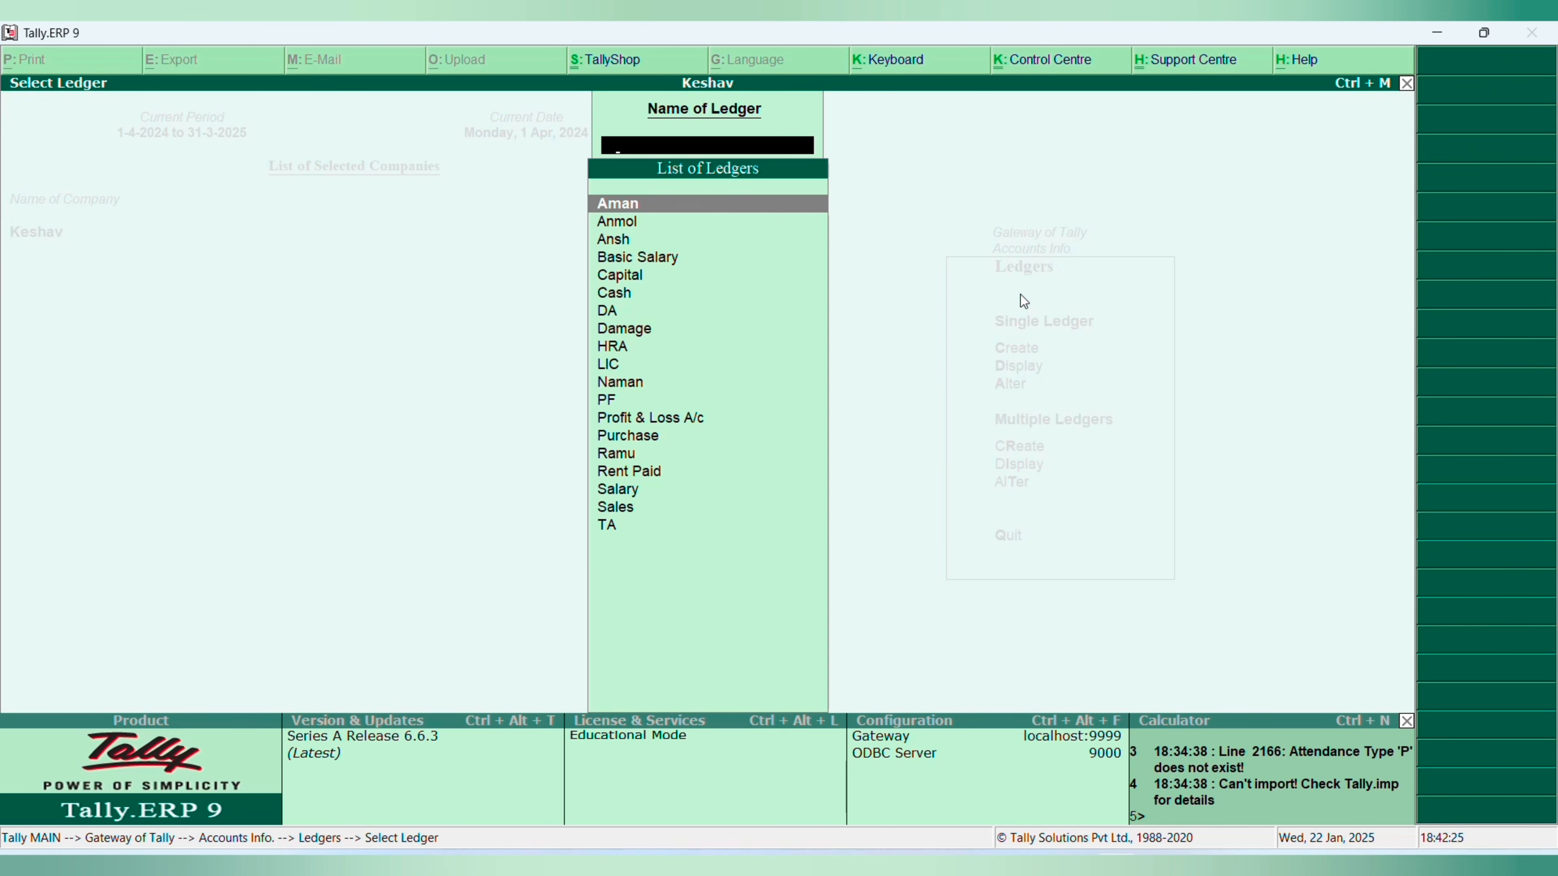
text(aman)
key(Return)
key(alt+d)
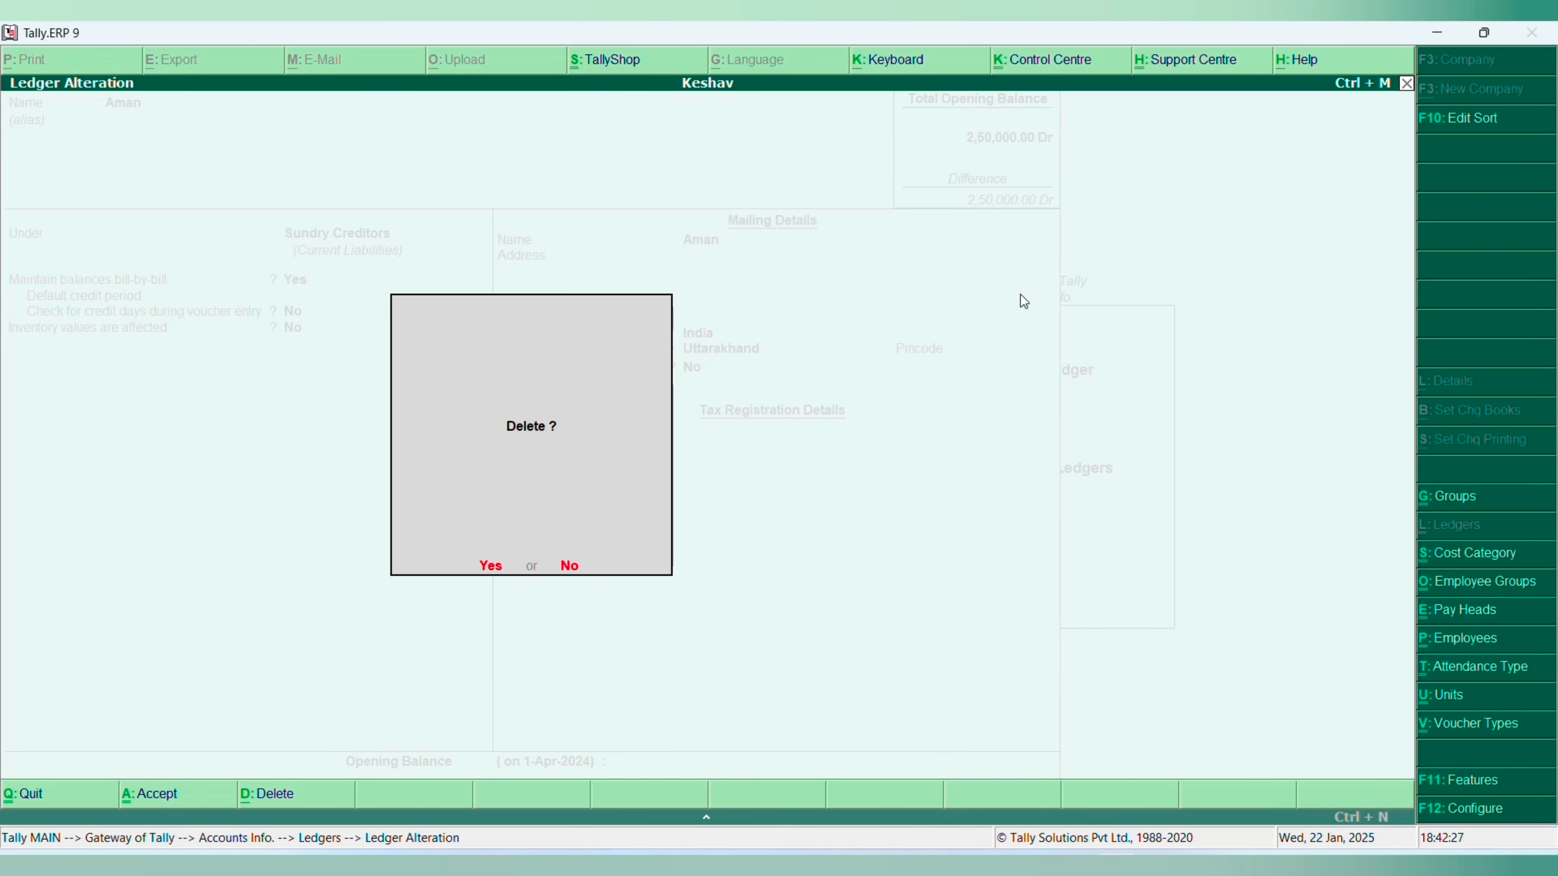
key(y)
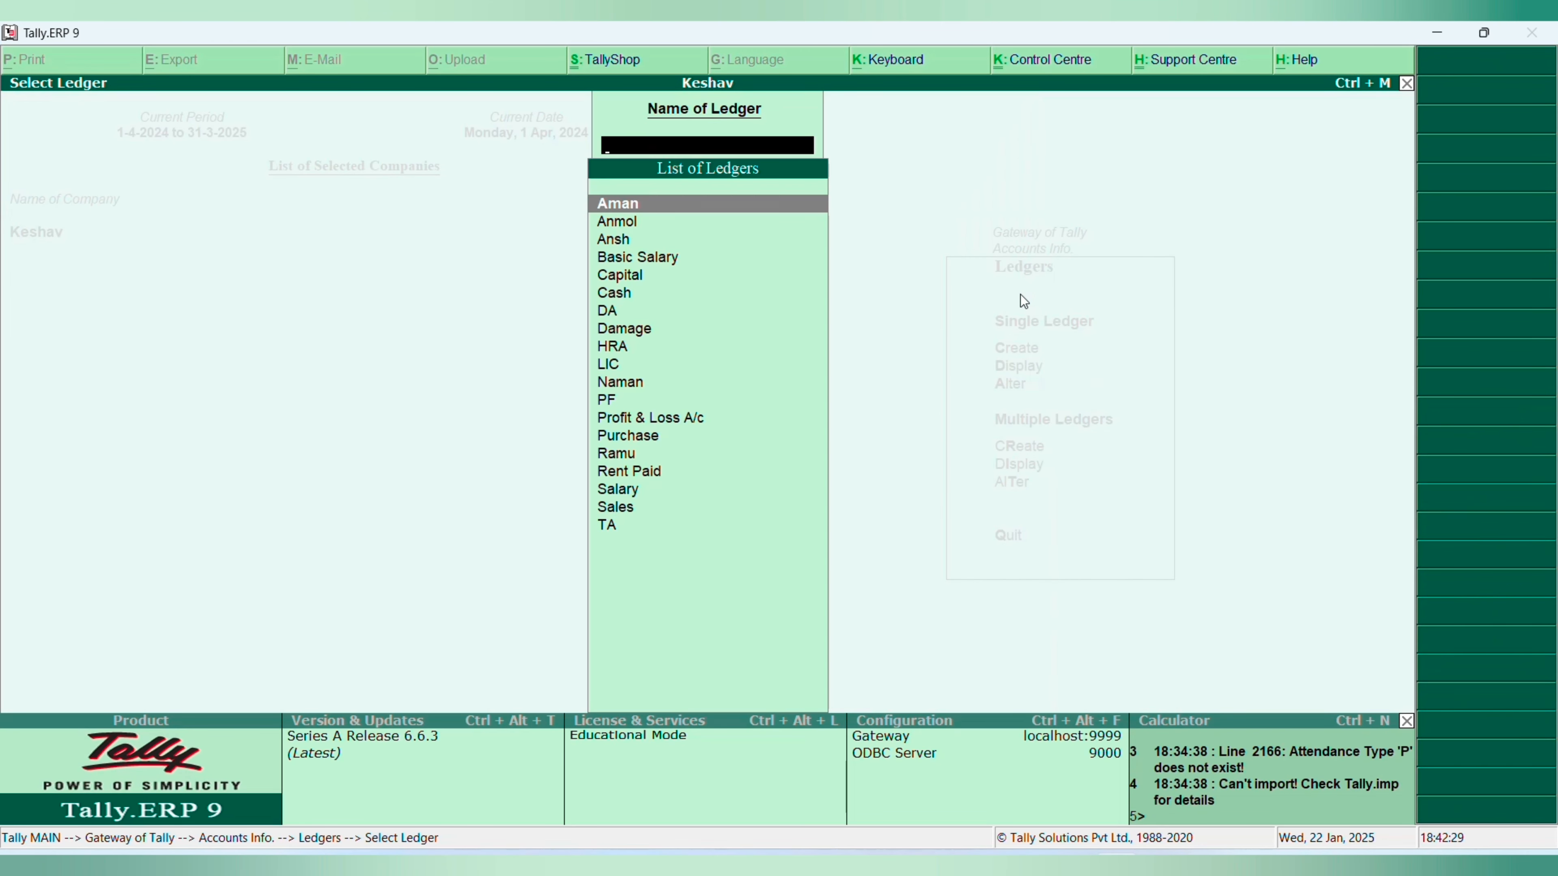
key(Escape)
key(Escape)
key(Escape)
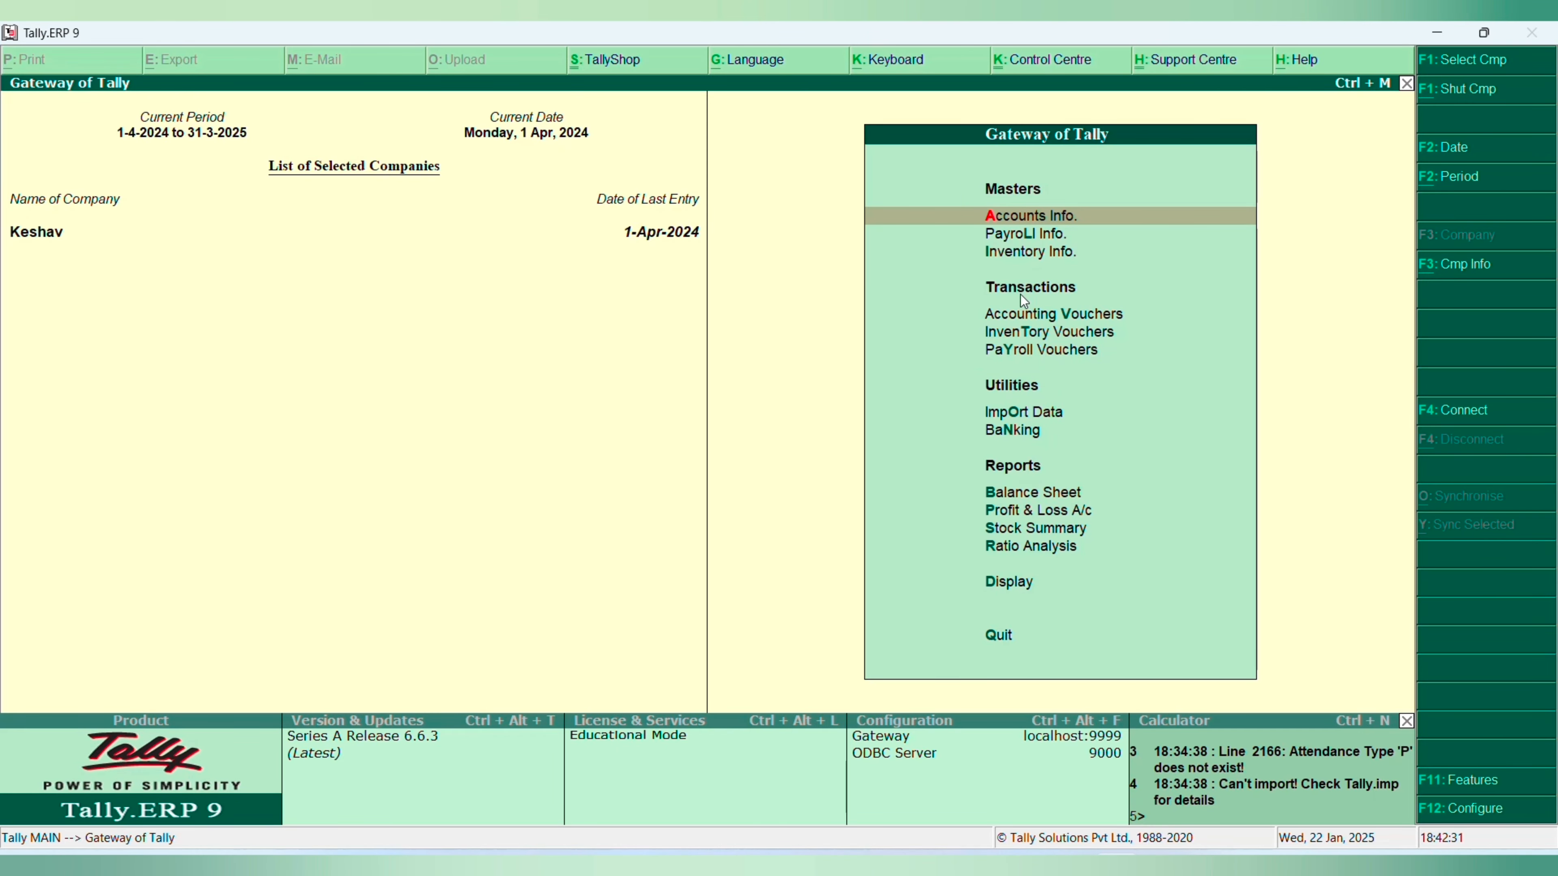
- Open the first-listed Sundry Creditors ledger in Keshav for alteration, delete it, and return to the Gateway of Tally
key(Return)
key(l)
key(Down)
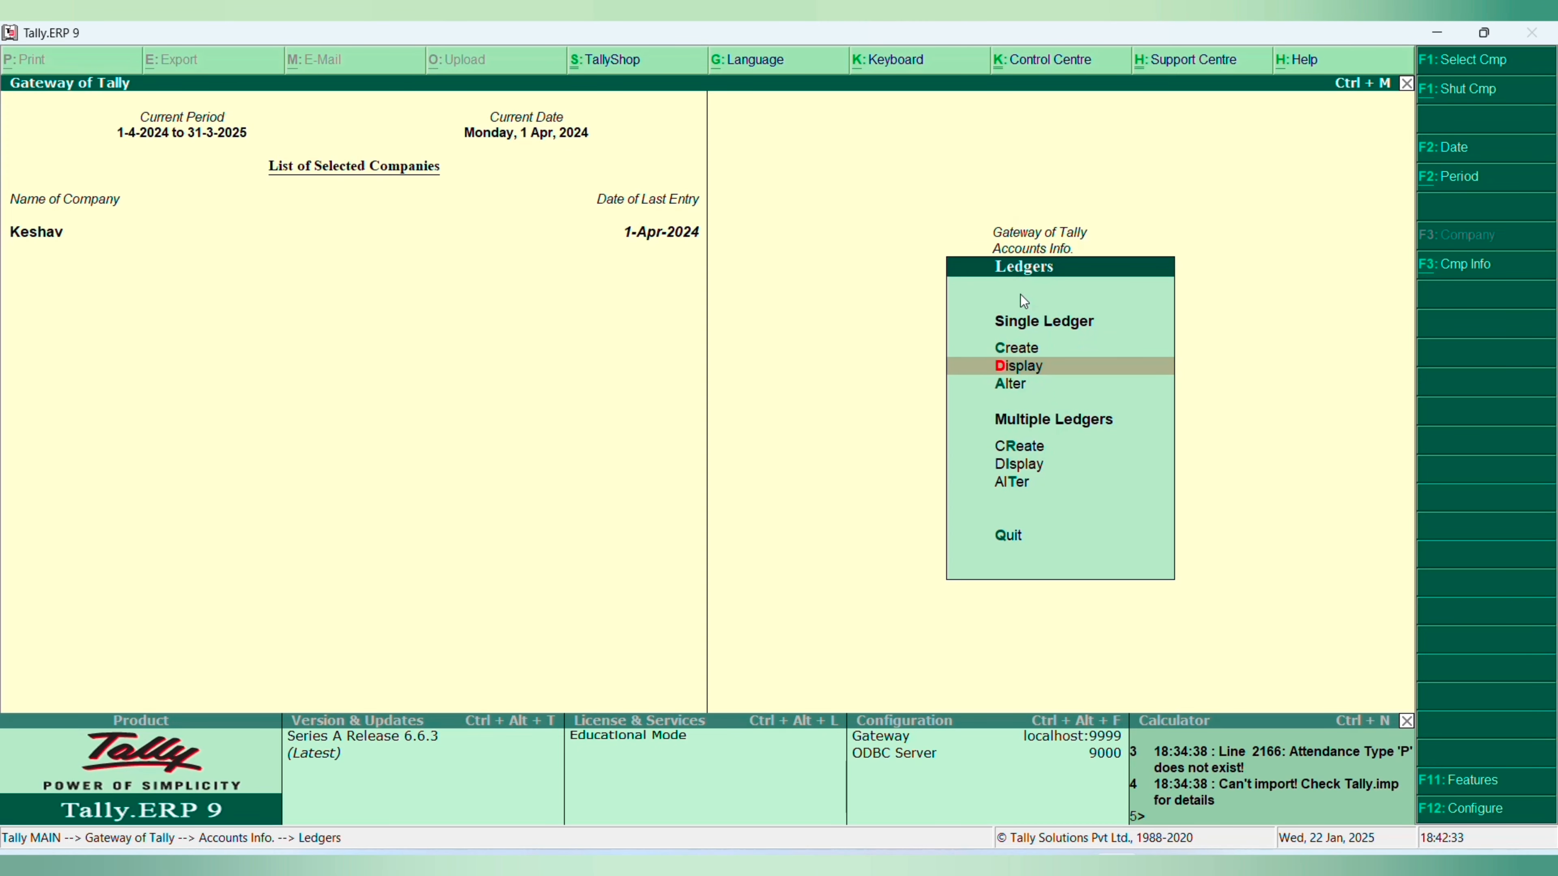
key(Down)
key(Return)
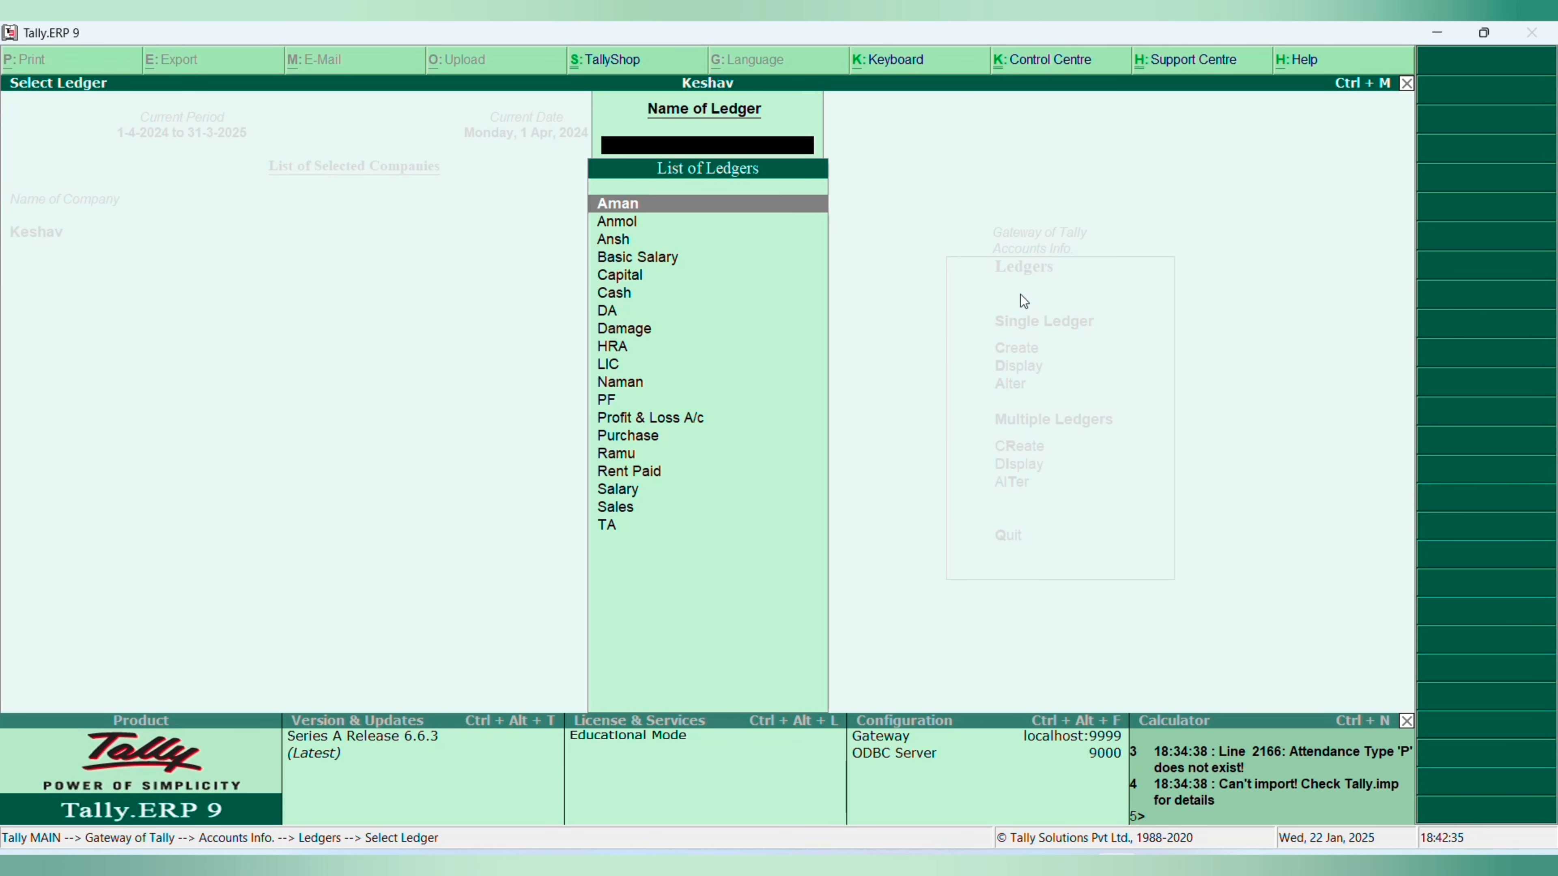
key(Return)
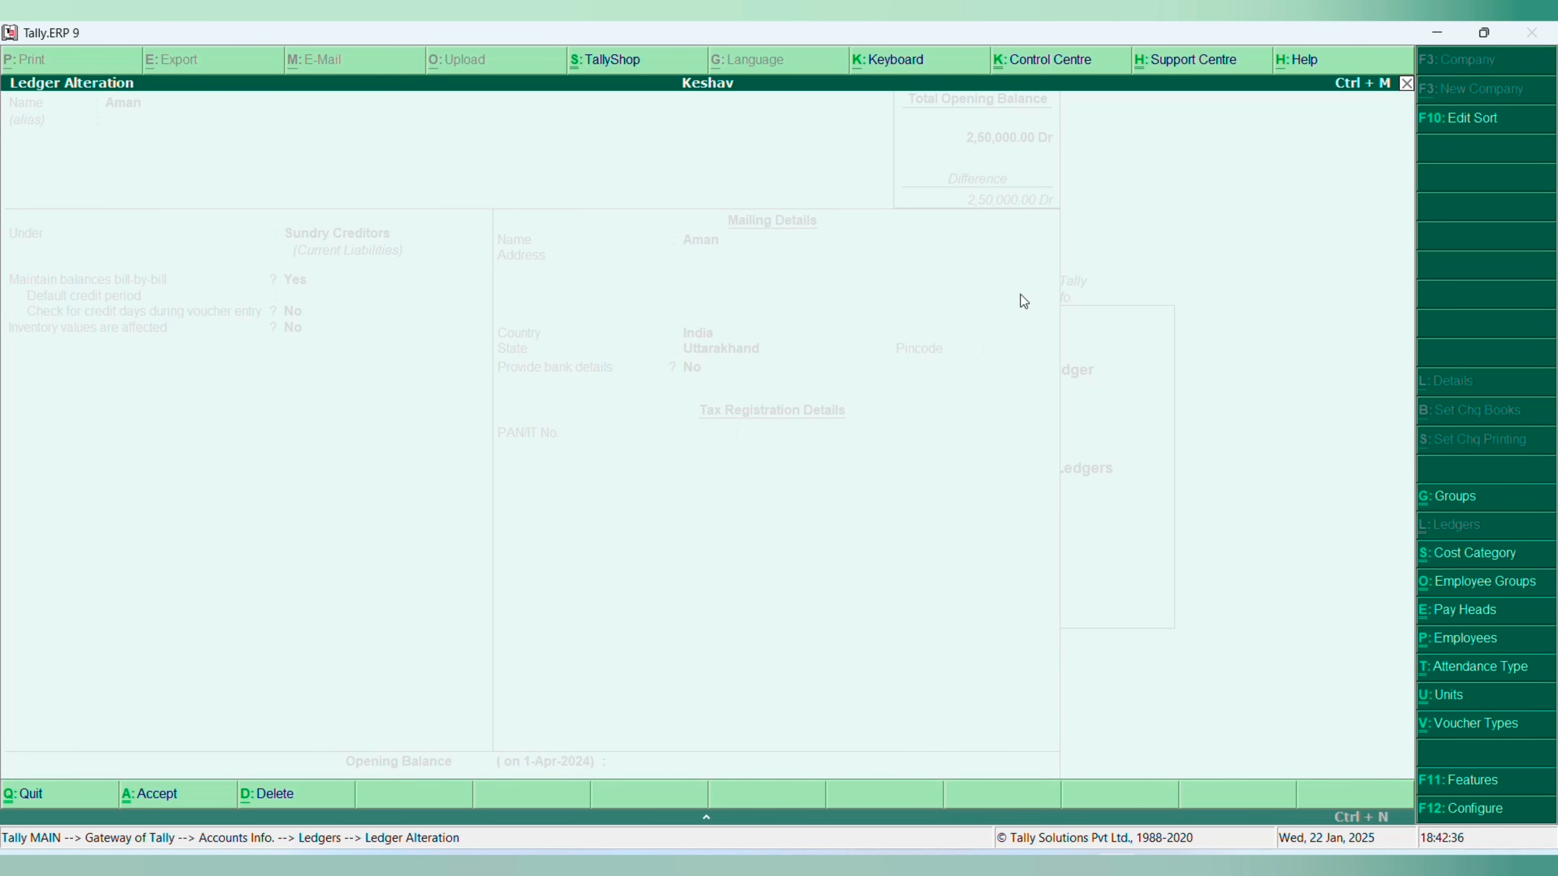
key(alt+d)
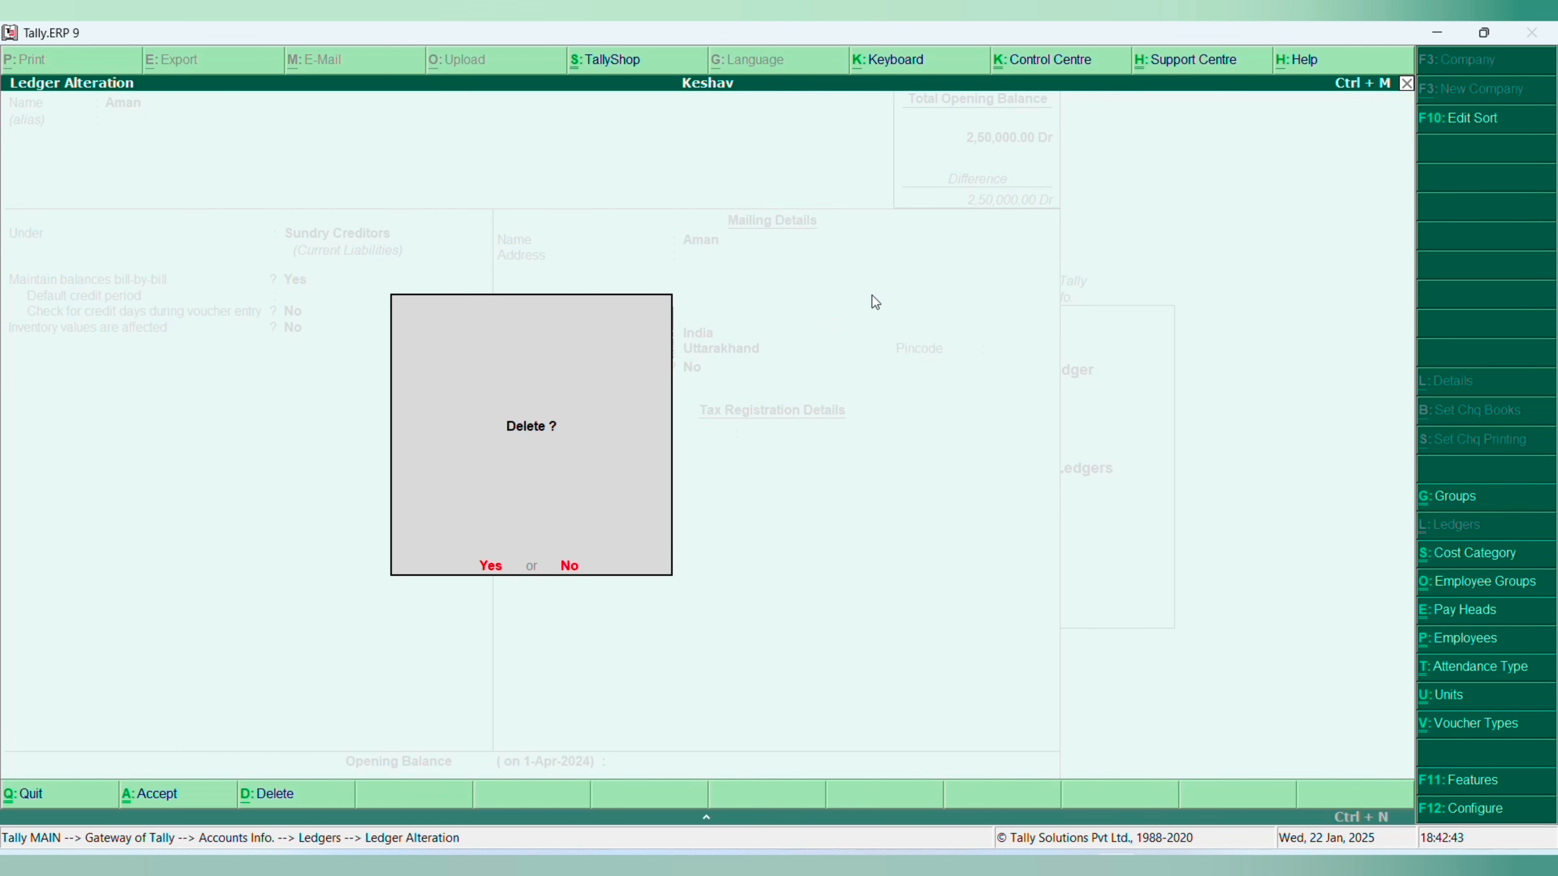
key(y)
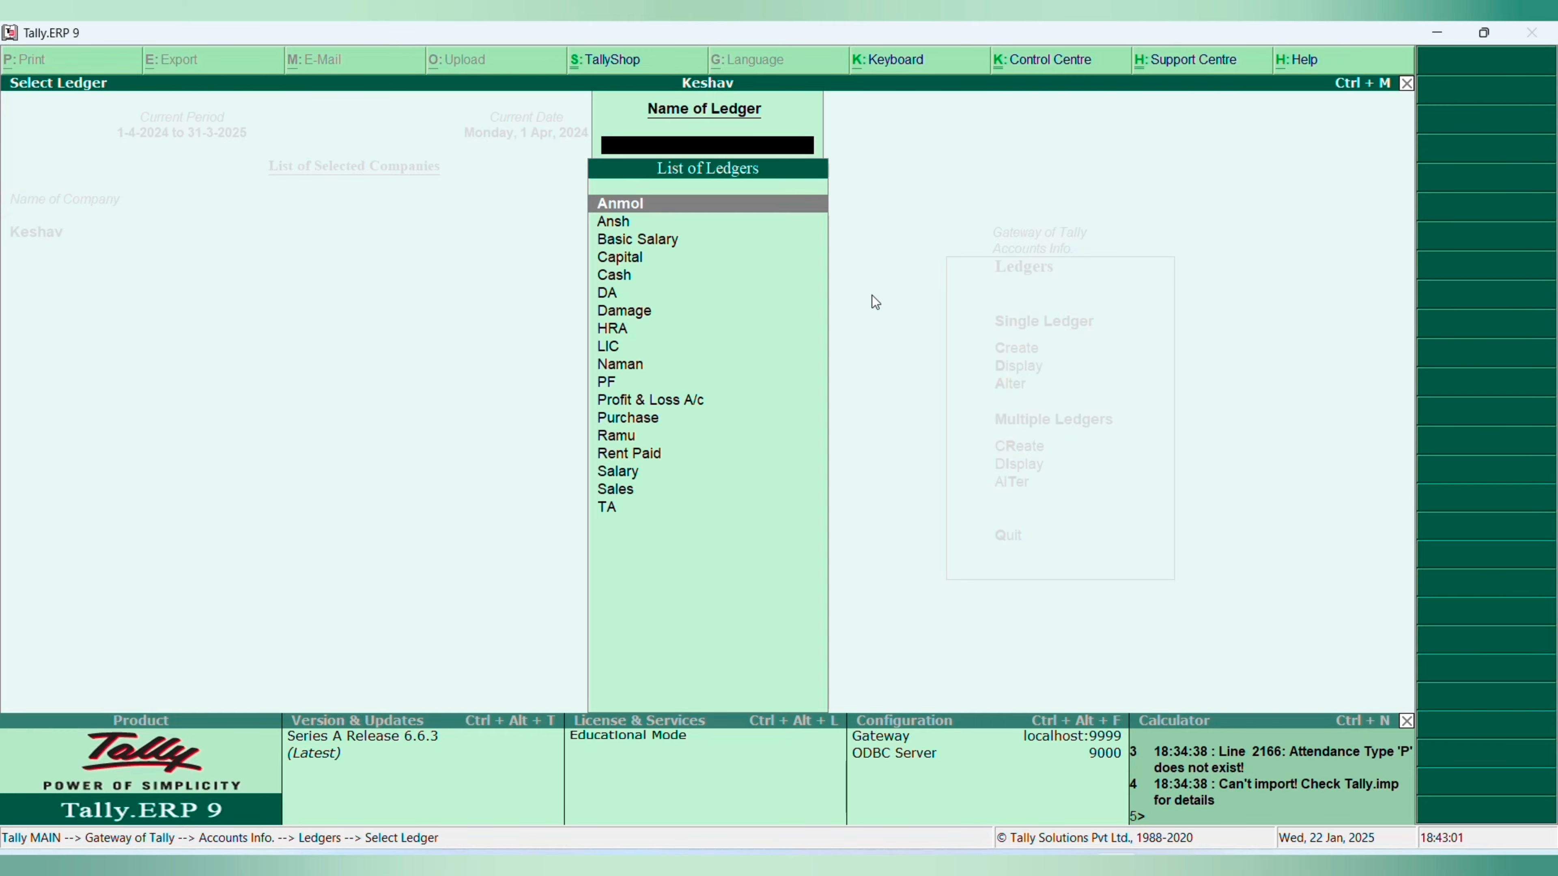
key(Escape)
key(Escape)
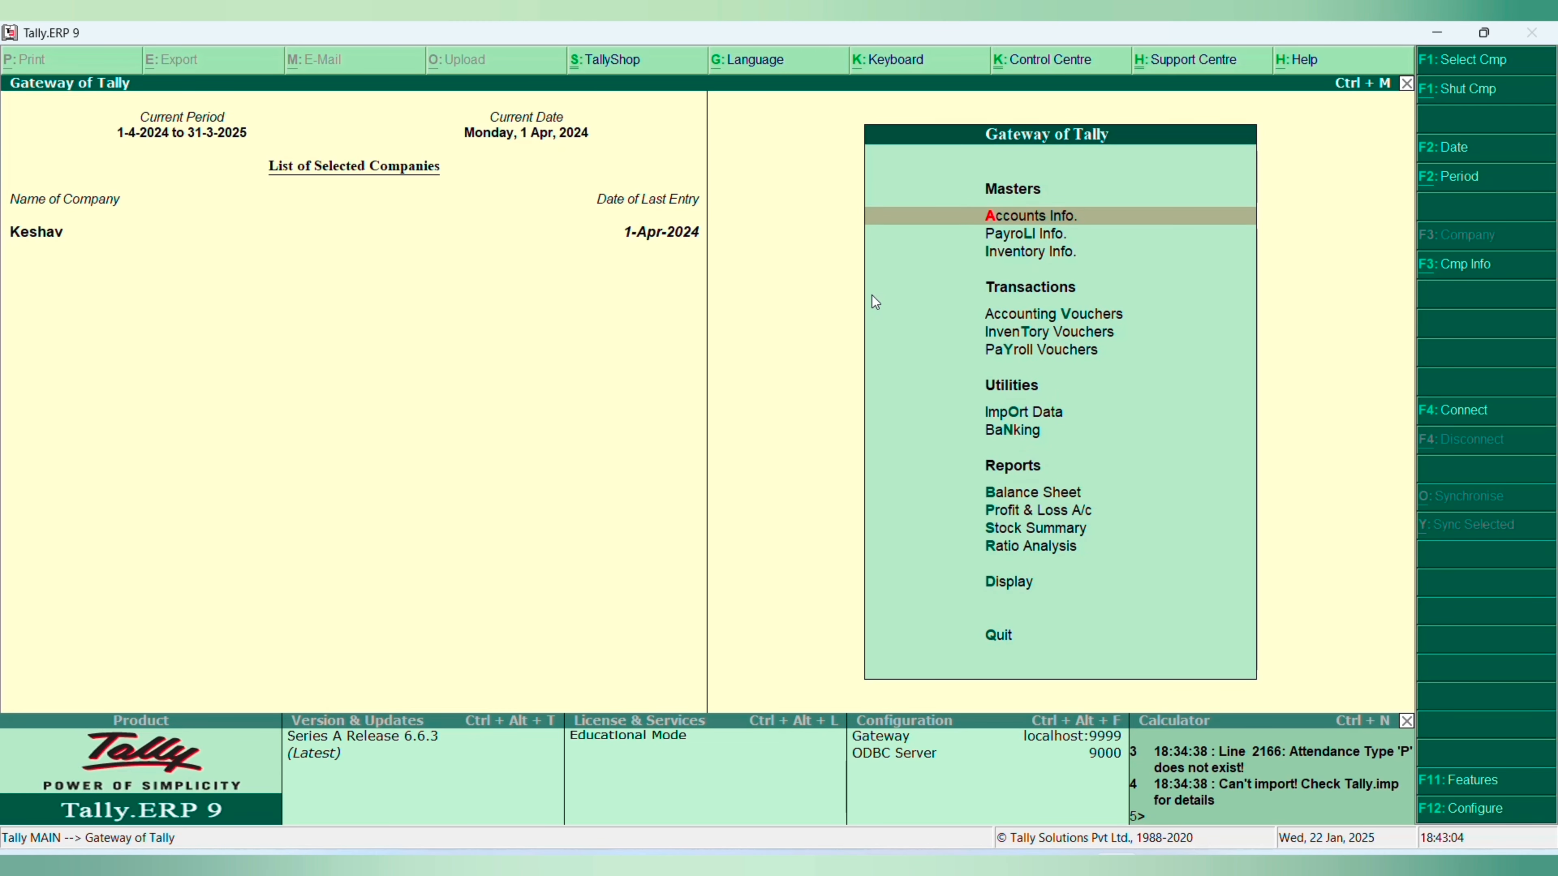
- Load New Company alongside Keshav and return to the Gateway of Tally
key(alt+F3)
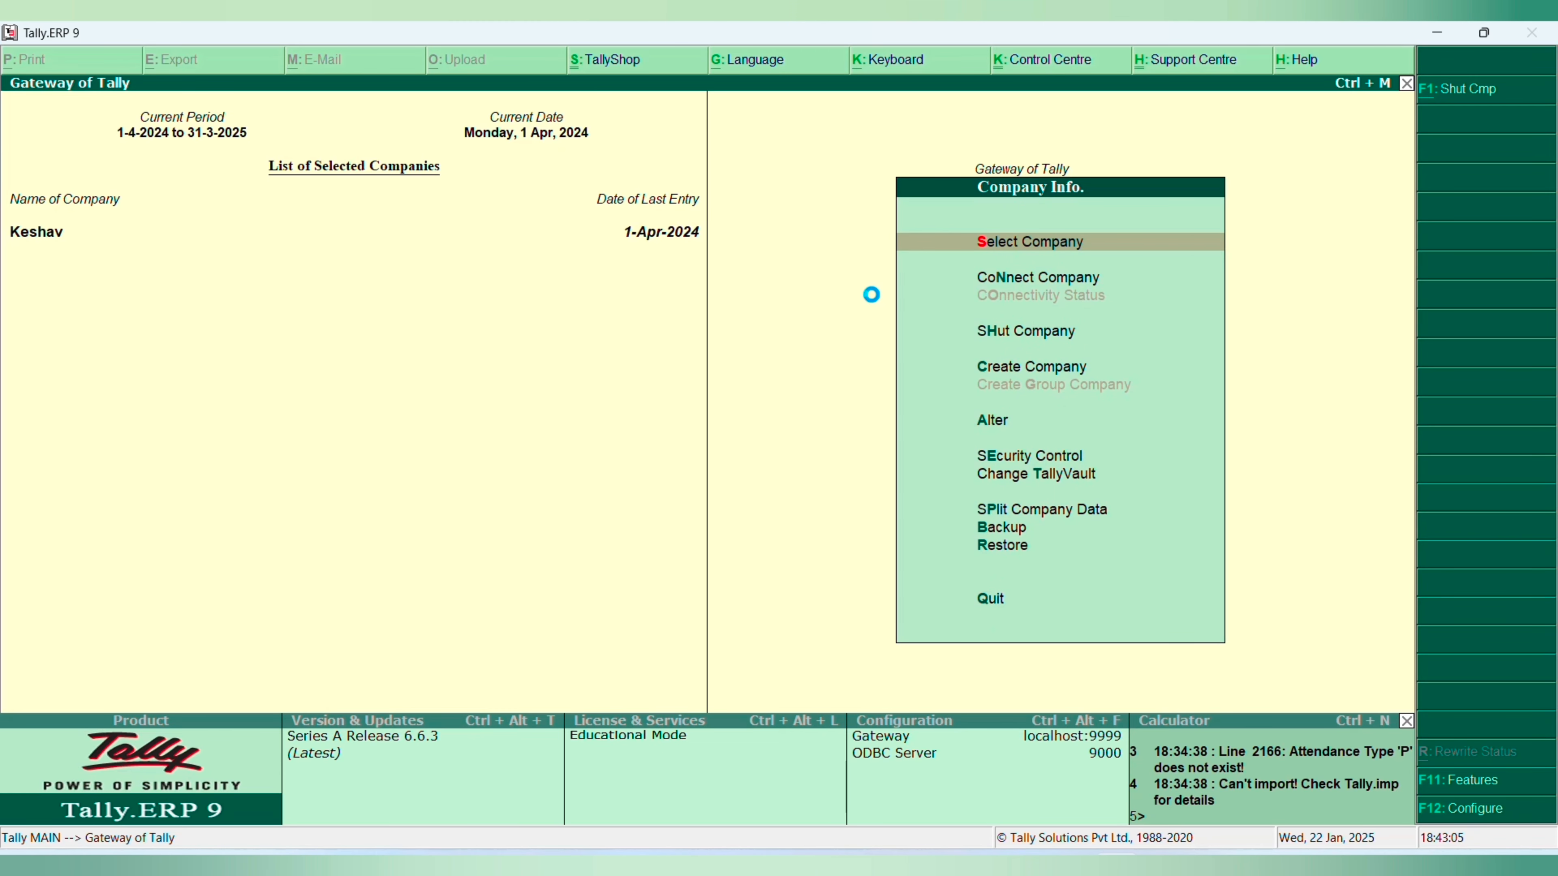
key(Return)
text(Com)
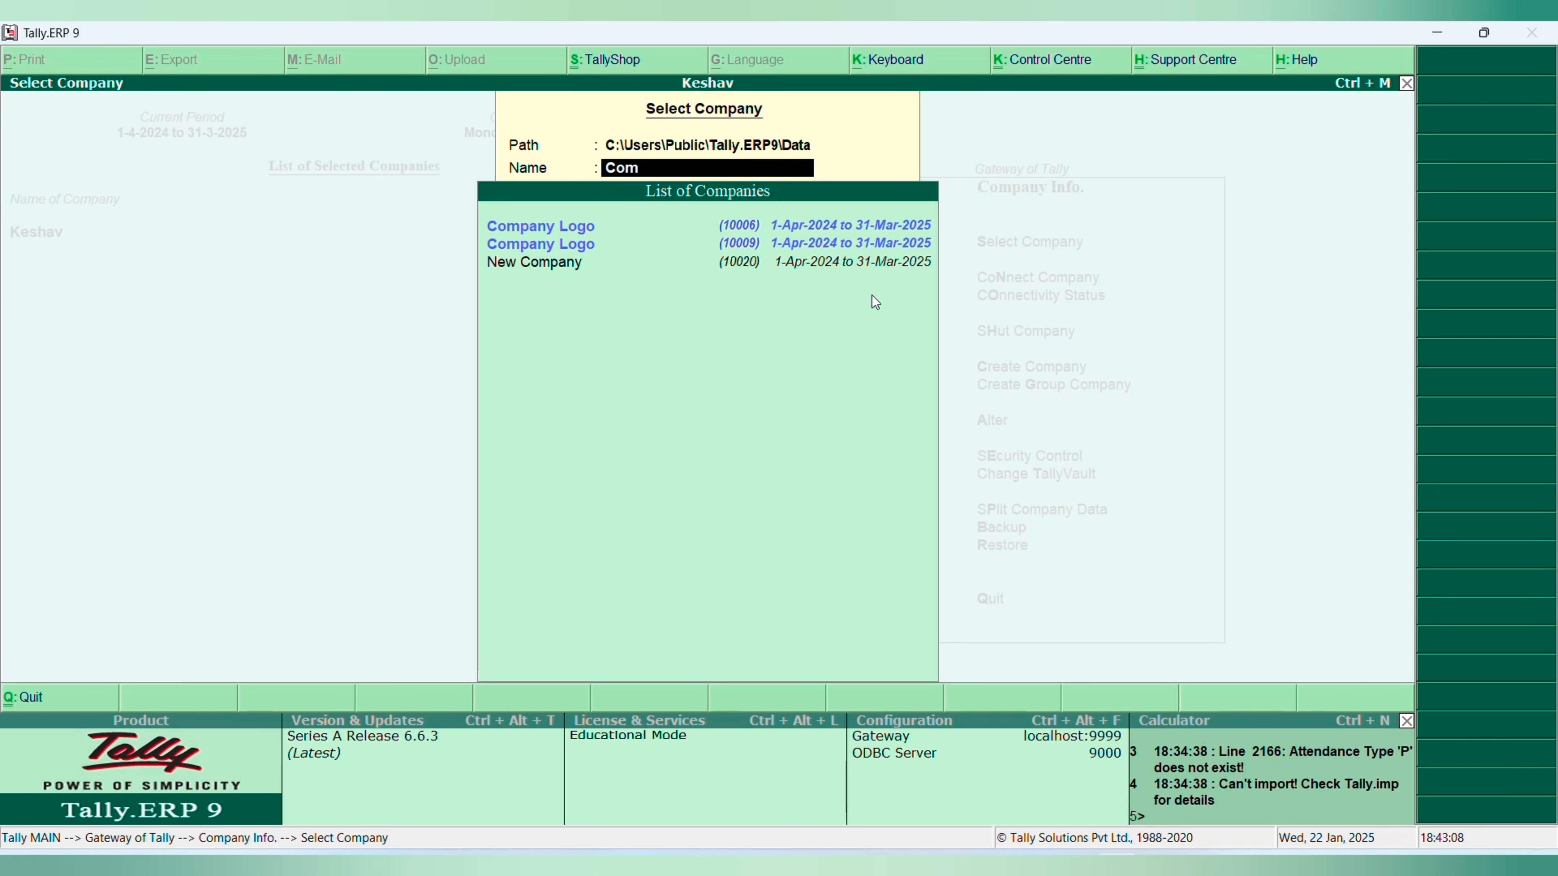
key(Down)
key(Down)
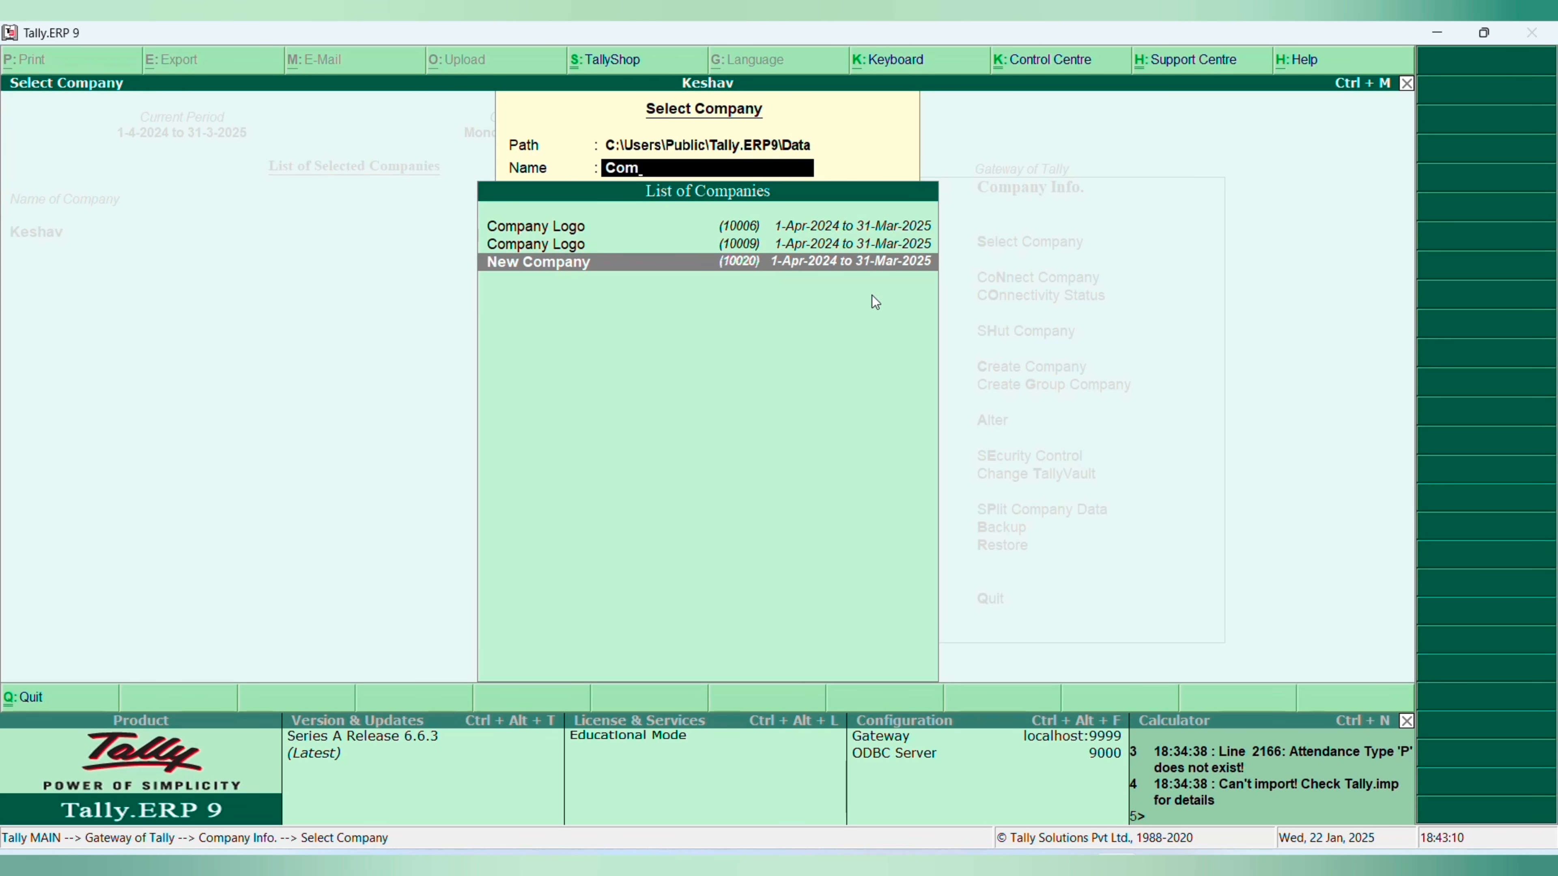
key(Return)
key(Escape)
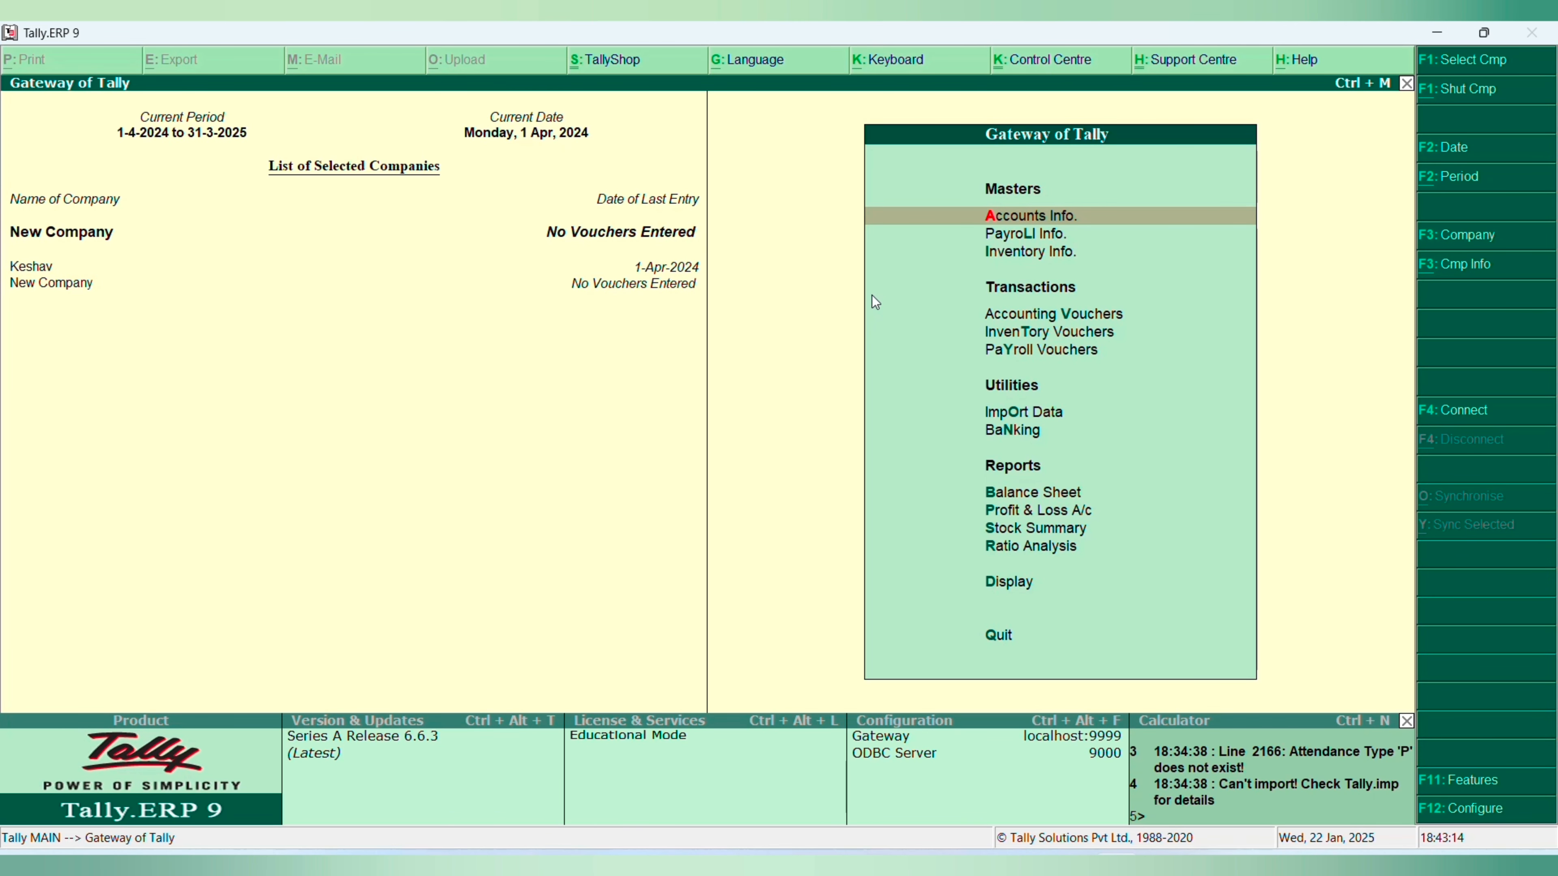
- Request deletion of New Company from its Company Alteration screen, cancel it, and return to the Gateway of Tally
key(alt+F3)
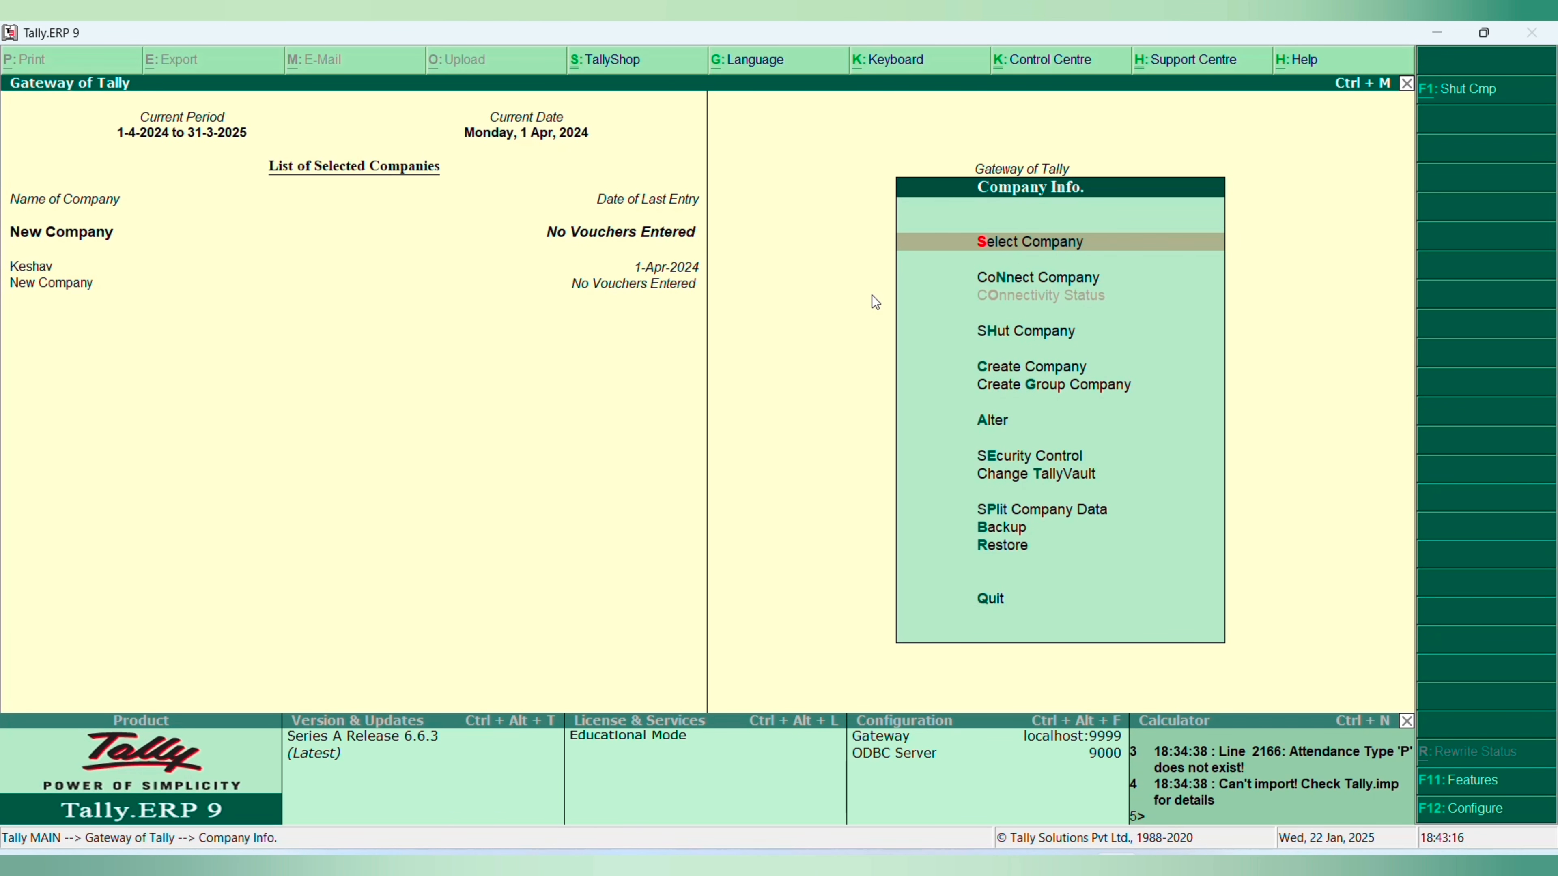
key(a)
key(Return)
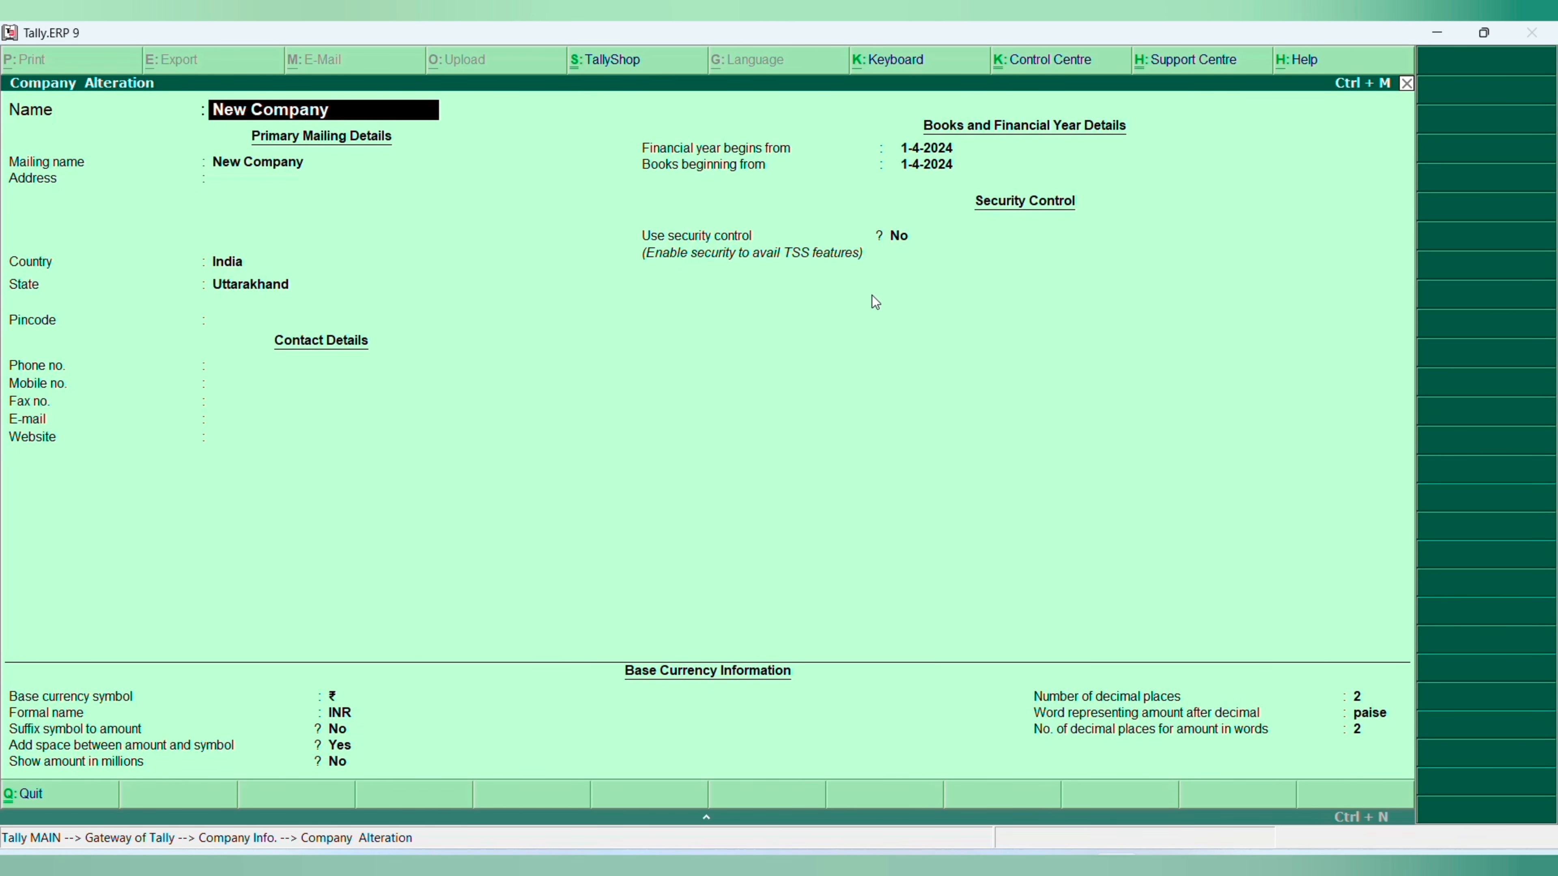
key(alt+d)
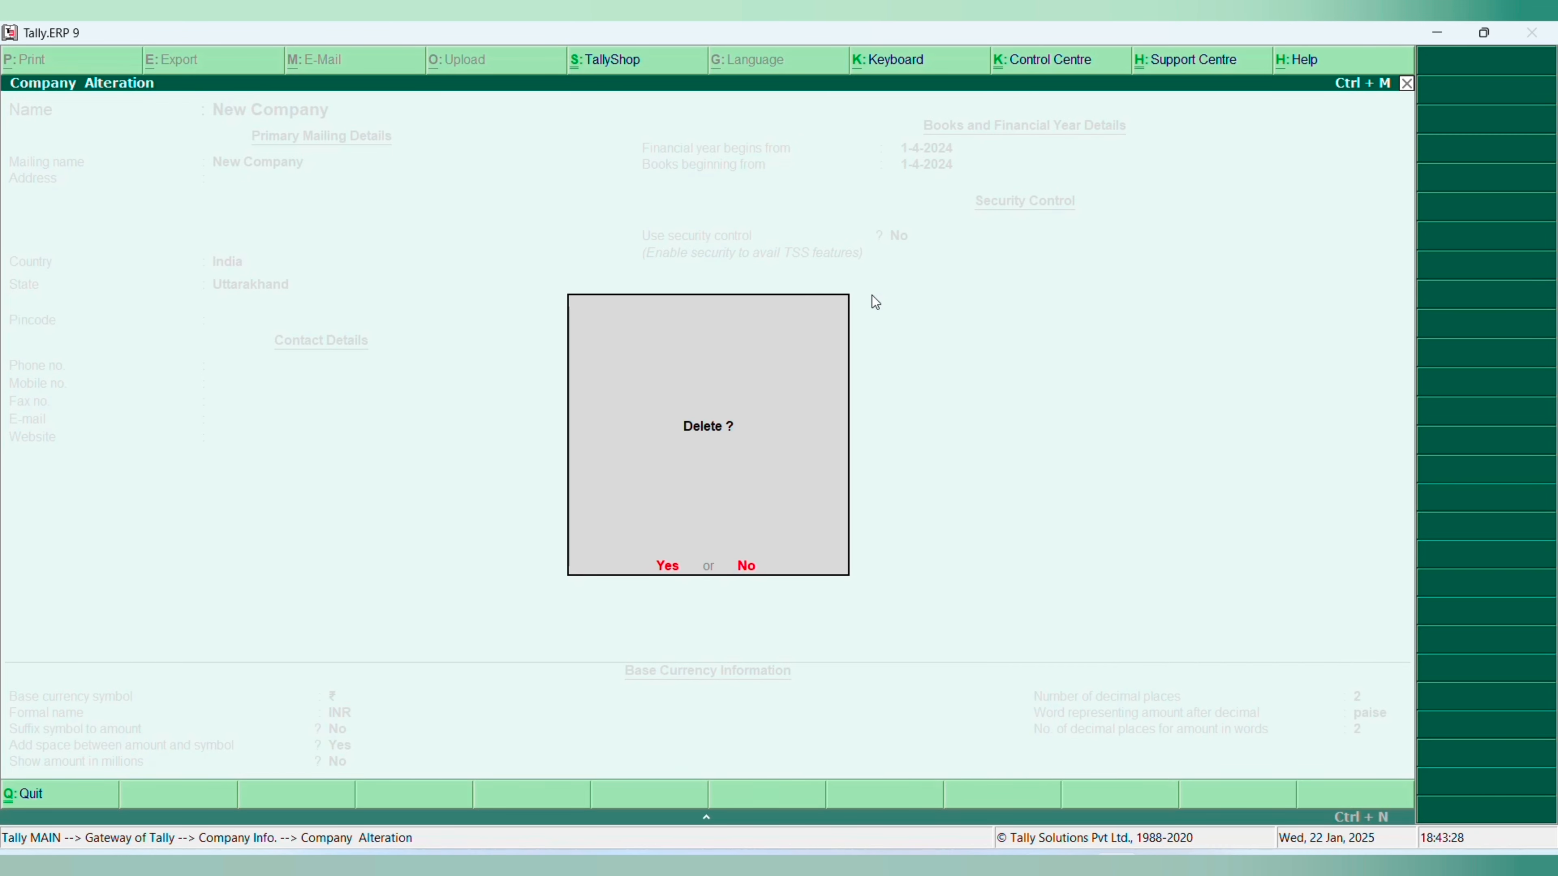
key(Escape)
key(Escape)
key(Return)
key(Escape)
key(Escape)
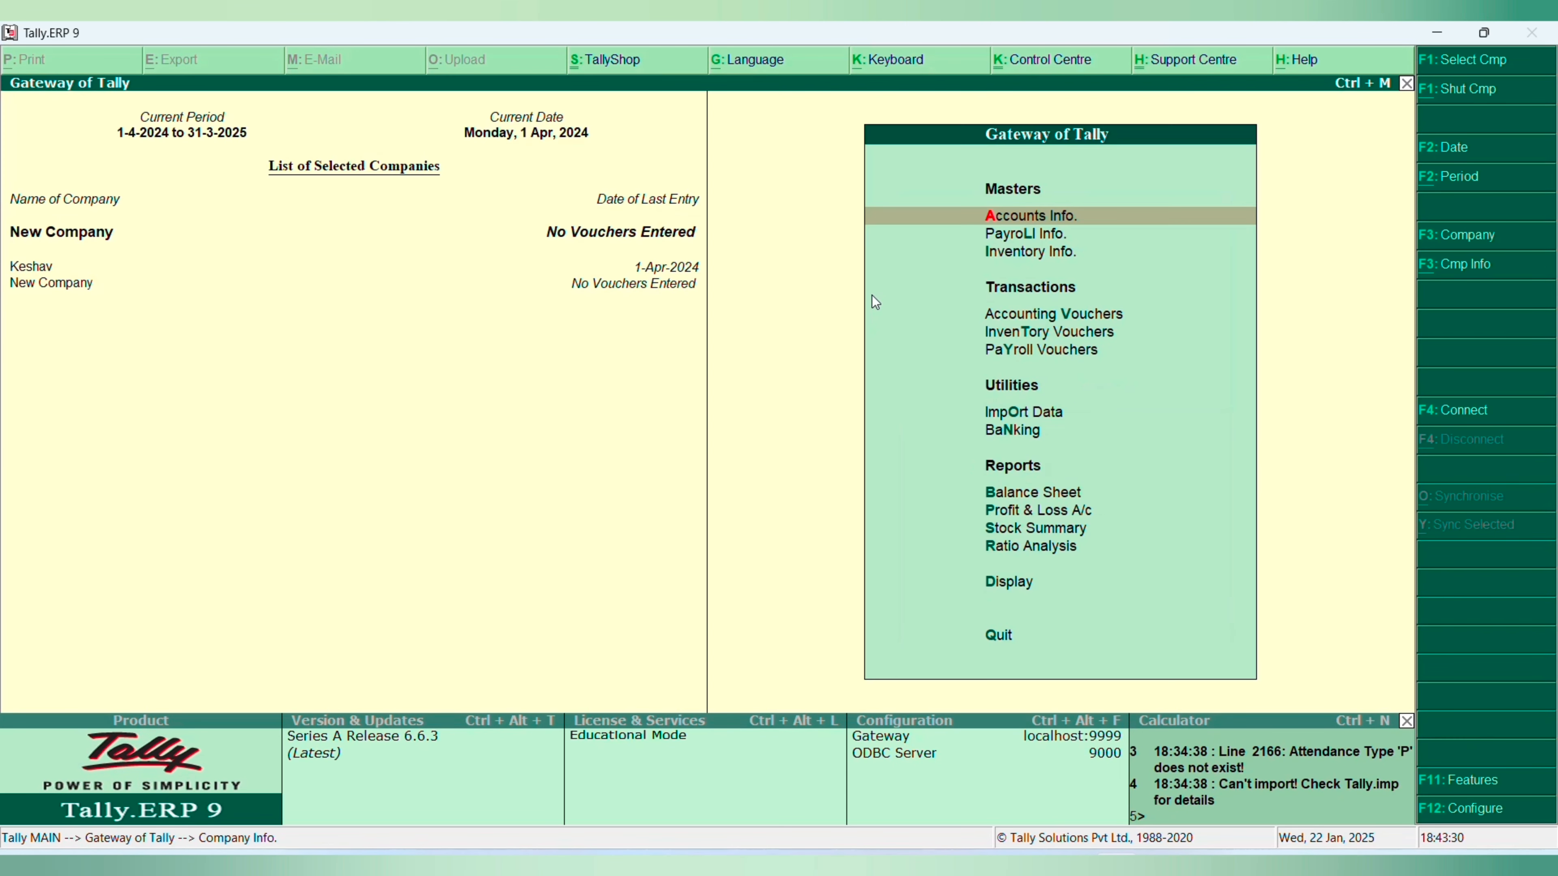
- Make Keshav the active company and check the vouchers in its Day Book
click(43, 270)
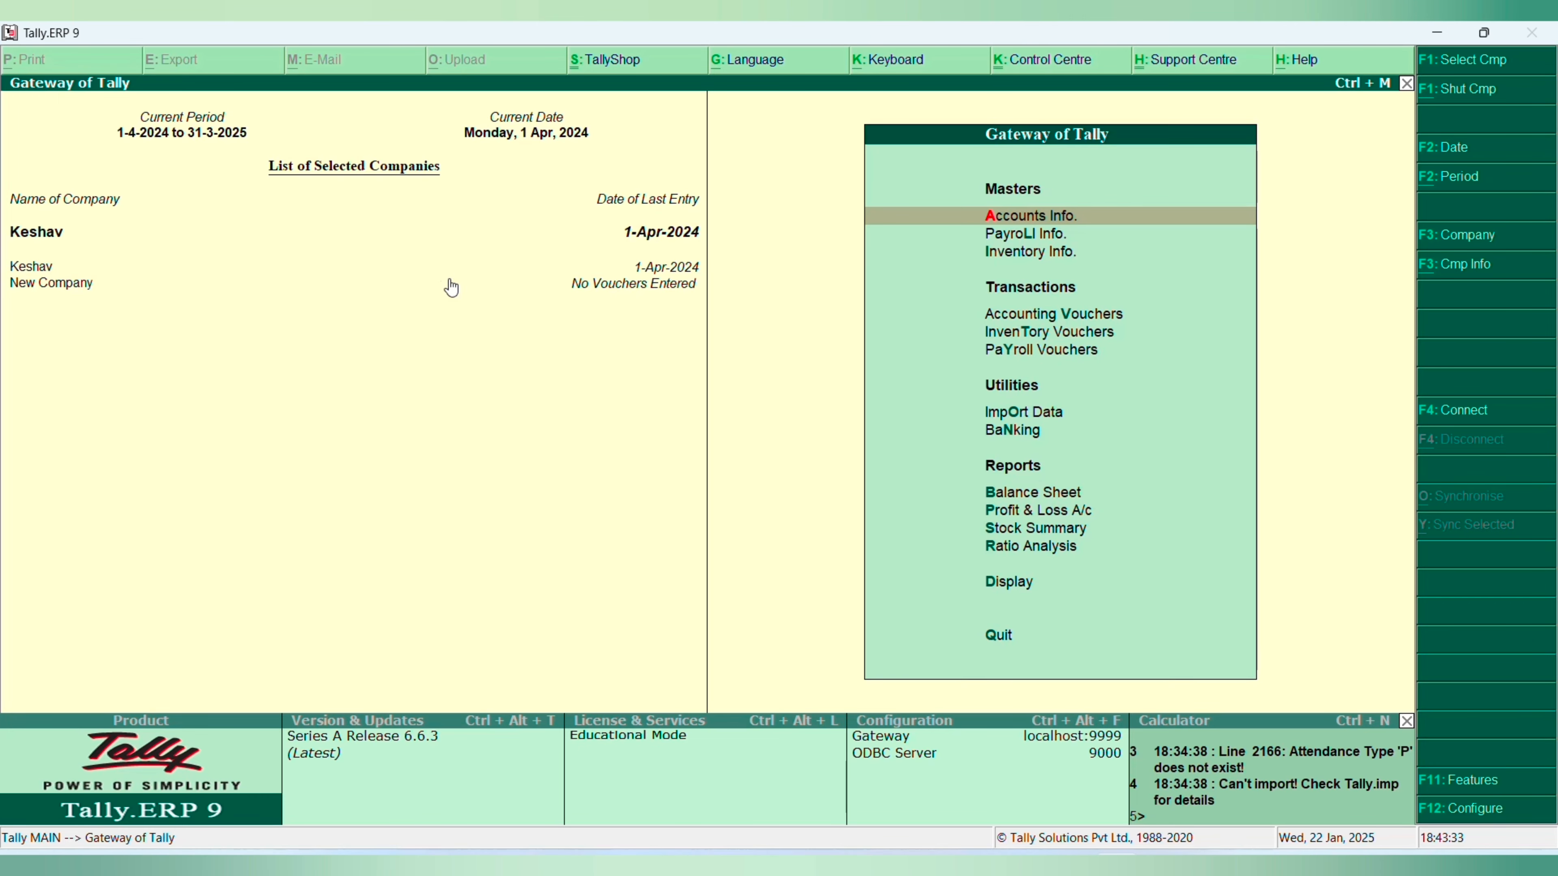
key(d)
key(a)
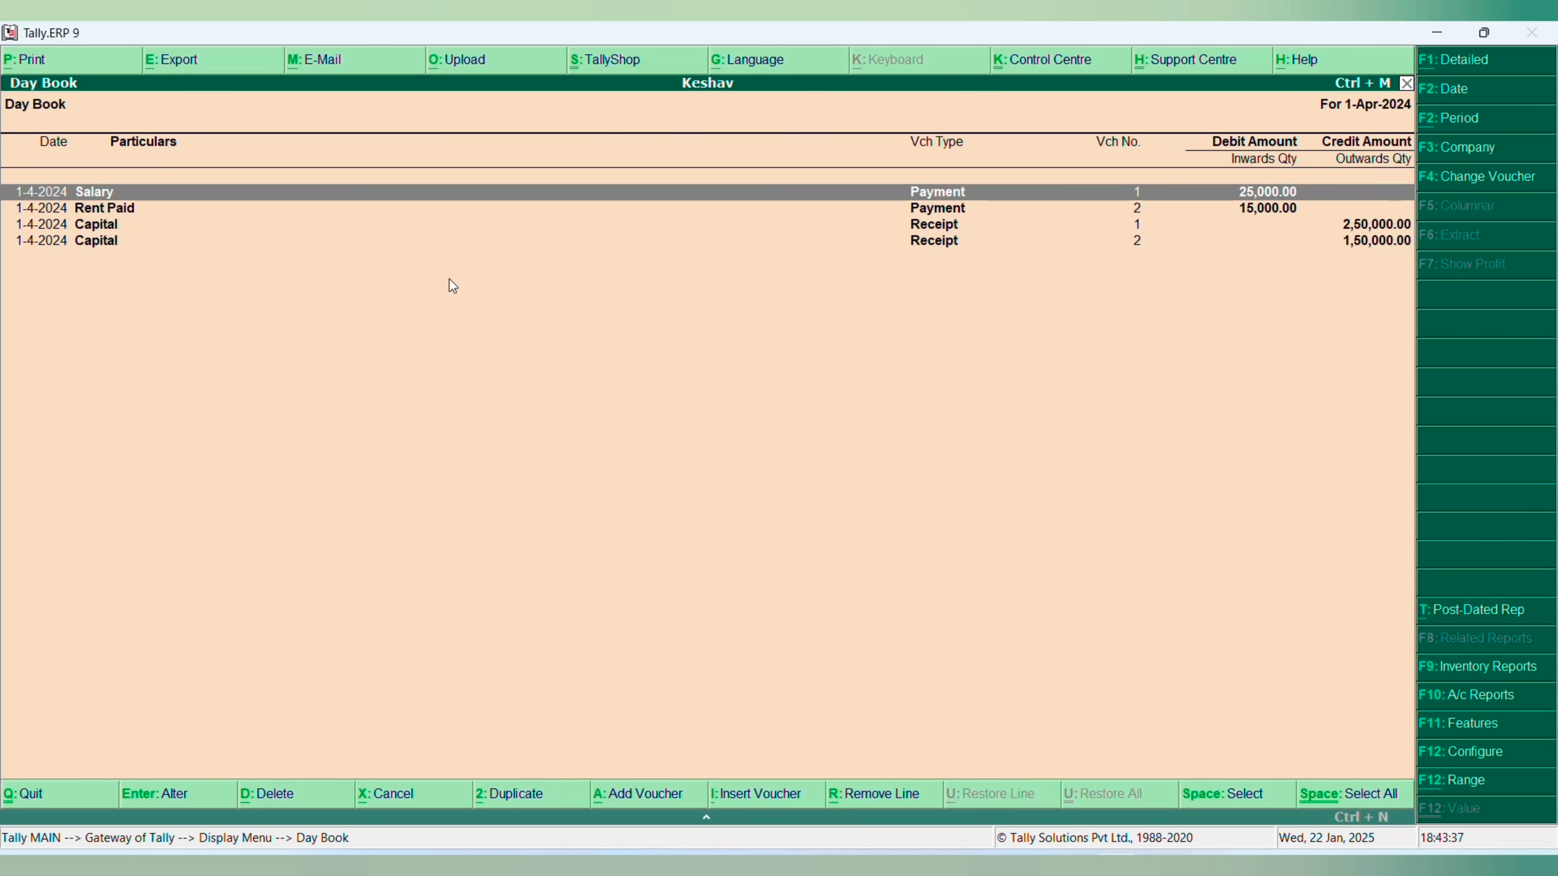
key(Escape)
key(Escape)
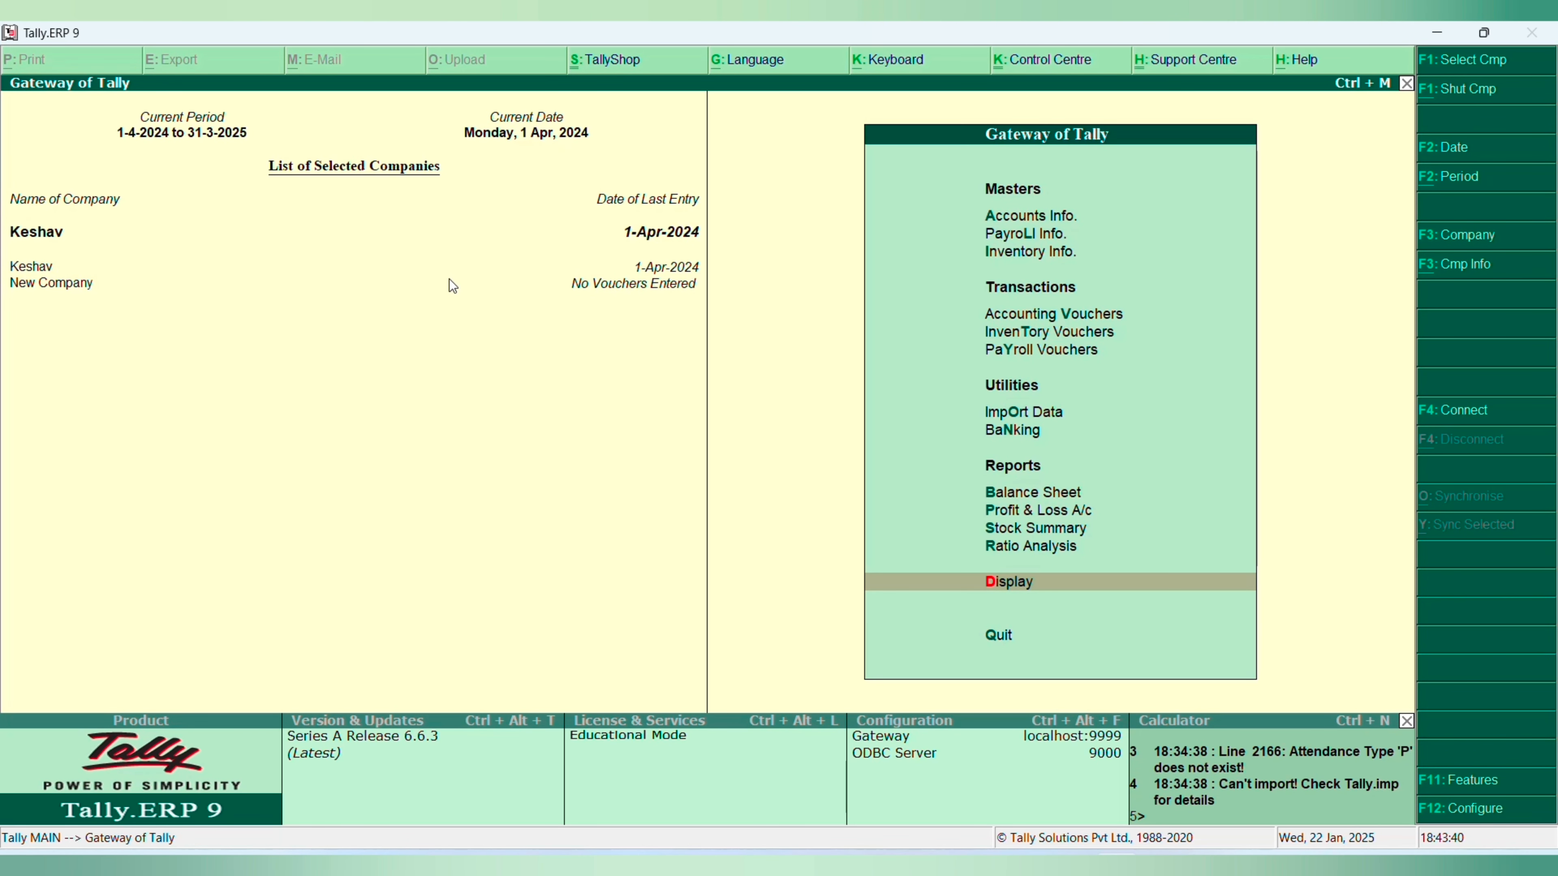
- Request deletion of Keshav from its Company Alteration screen, cancel it, and quit the alteration
key(alt+F3)
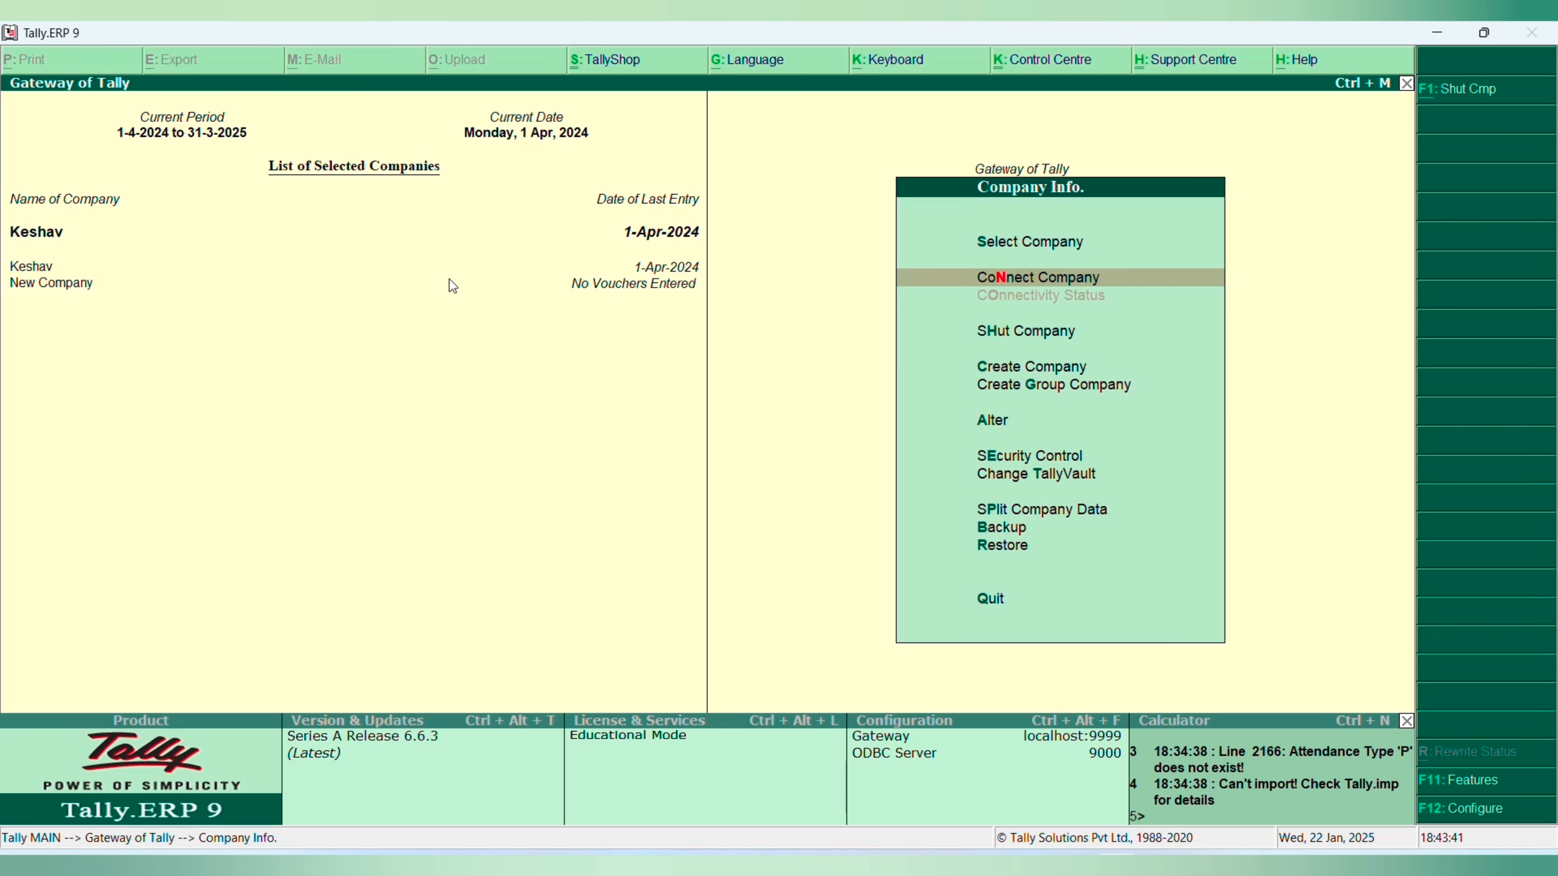
key(a)
key(Return)
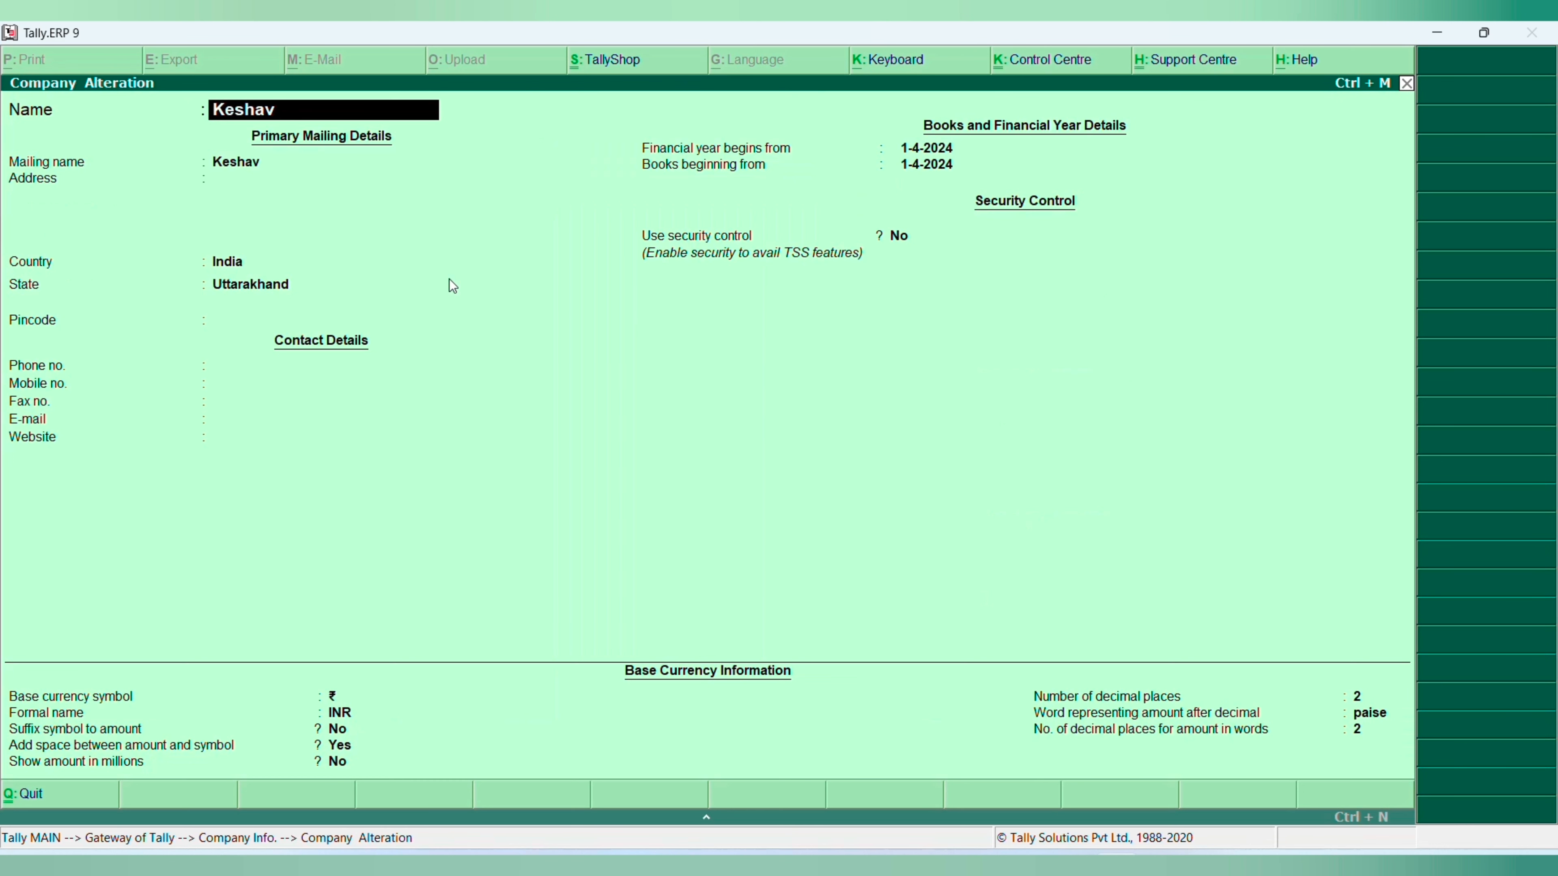
key(alt+d)
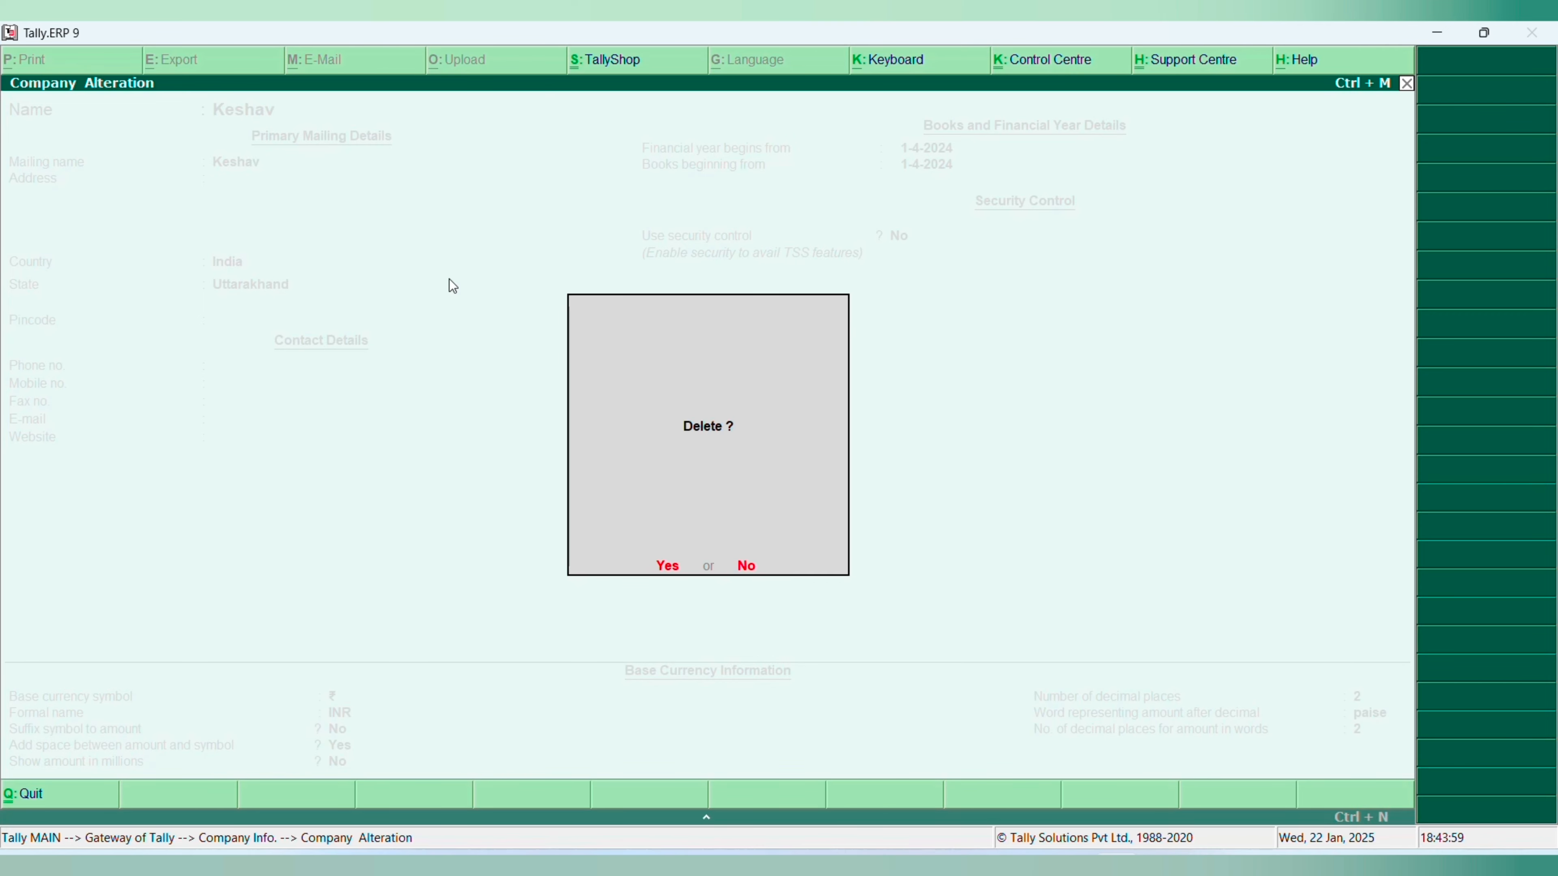
key(Escape)
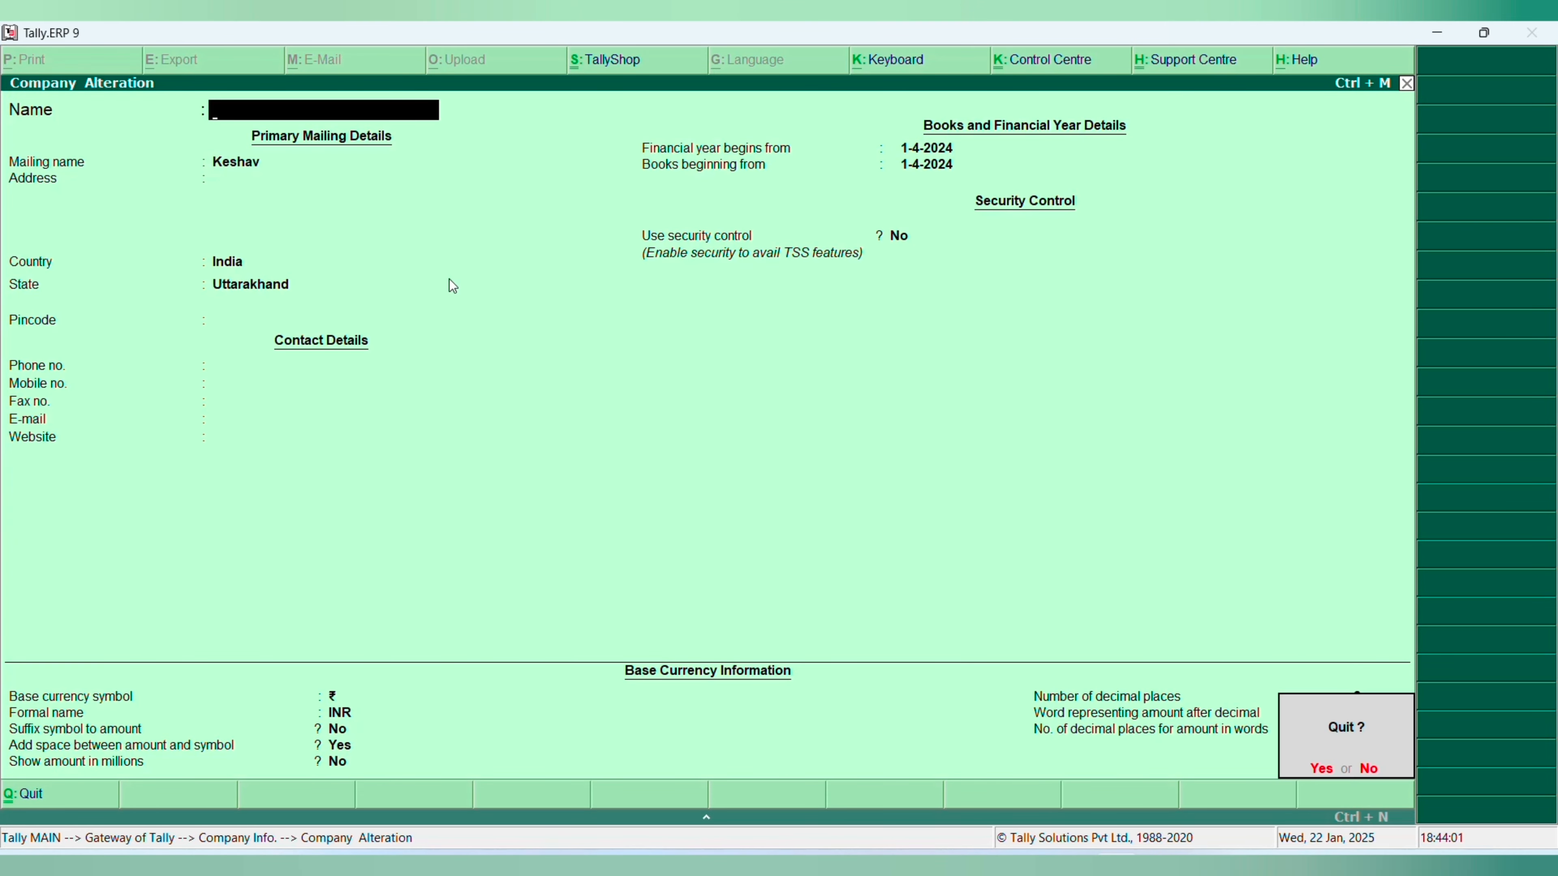
key(Return)
key(Escape)
- Open New Company for alteration, delete the company, and return to the Gateway of Tally
key(Return)
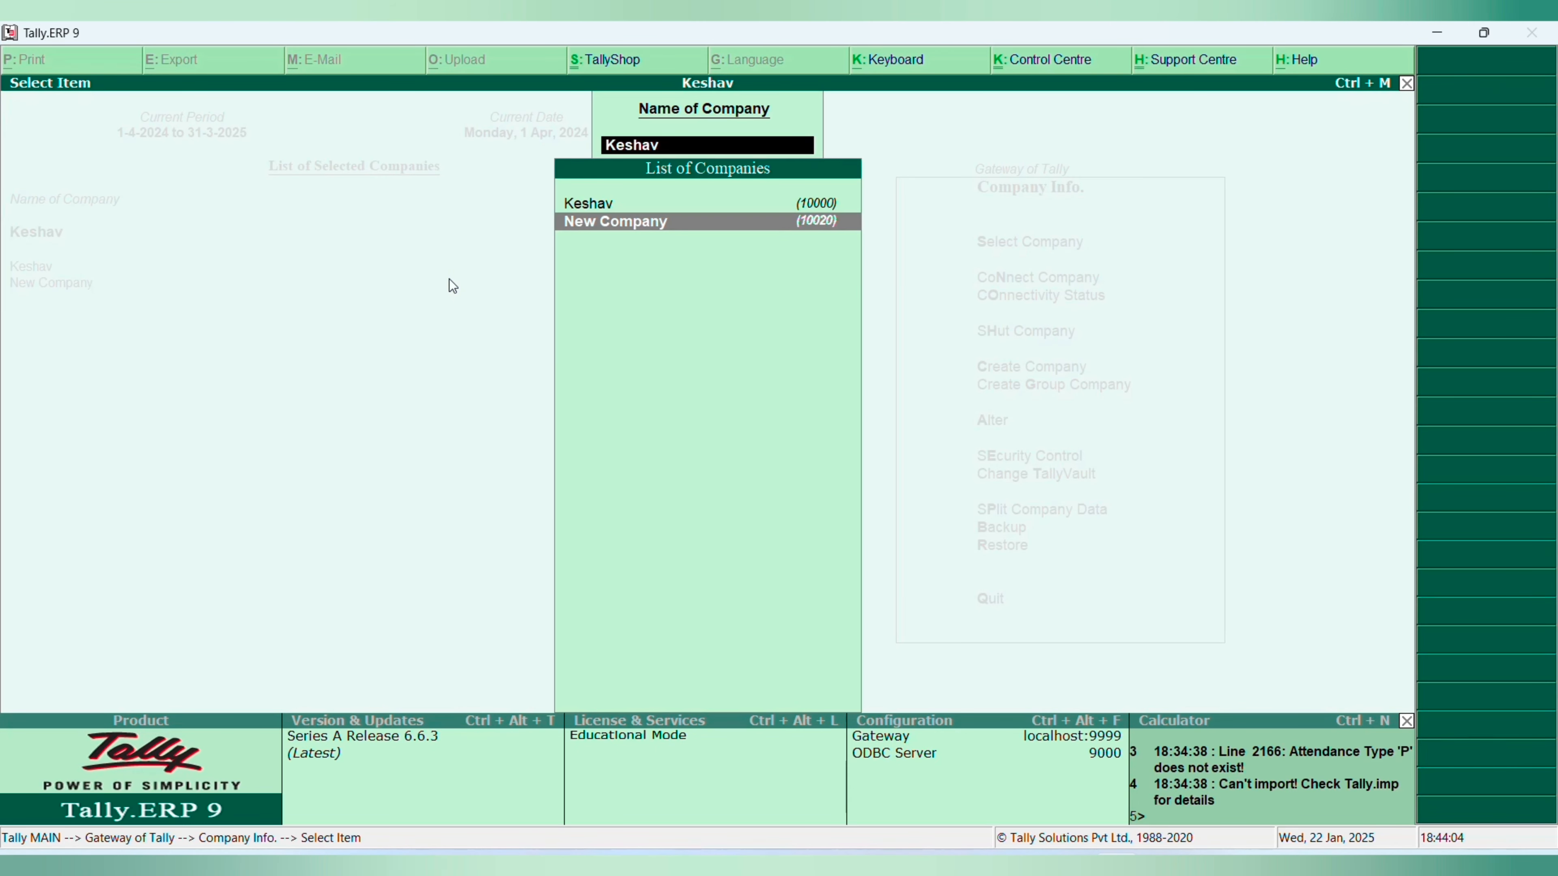
key(Return)
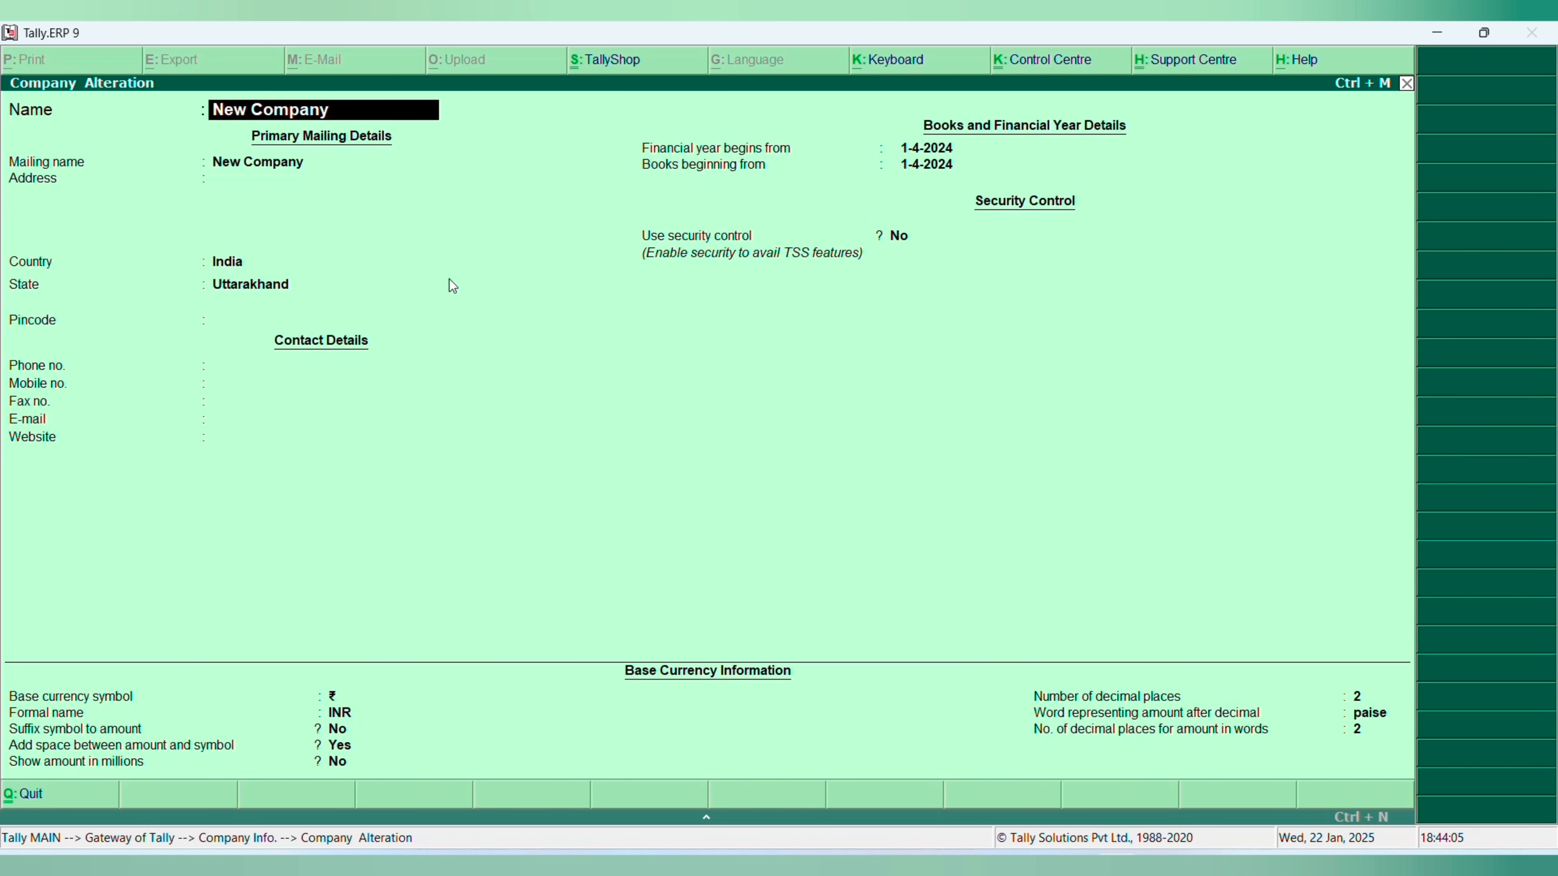
key(alt+d)
key(Return)
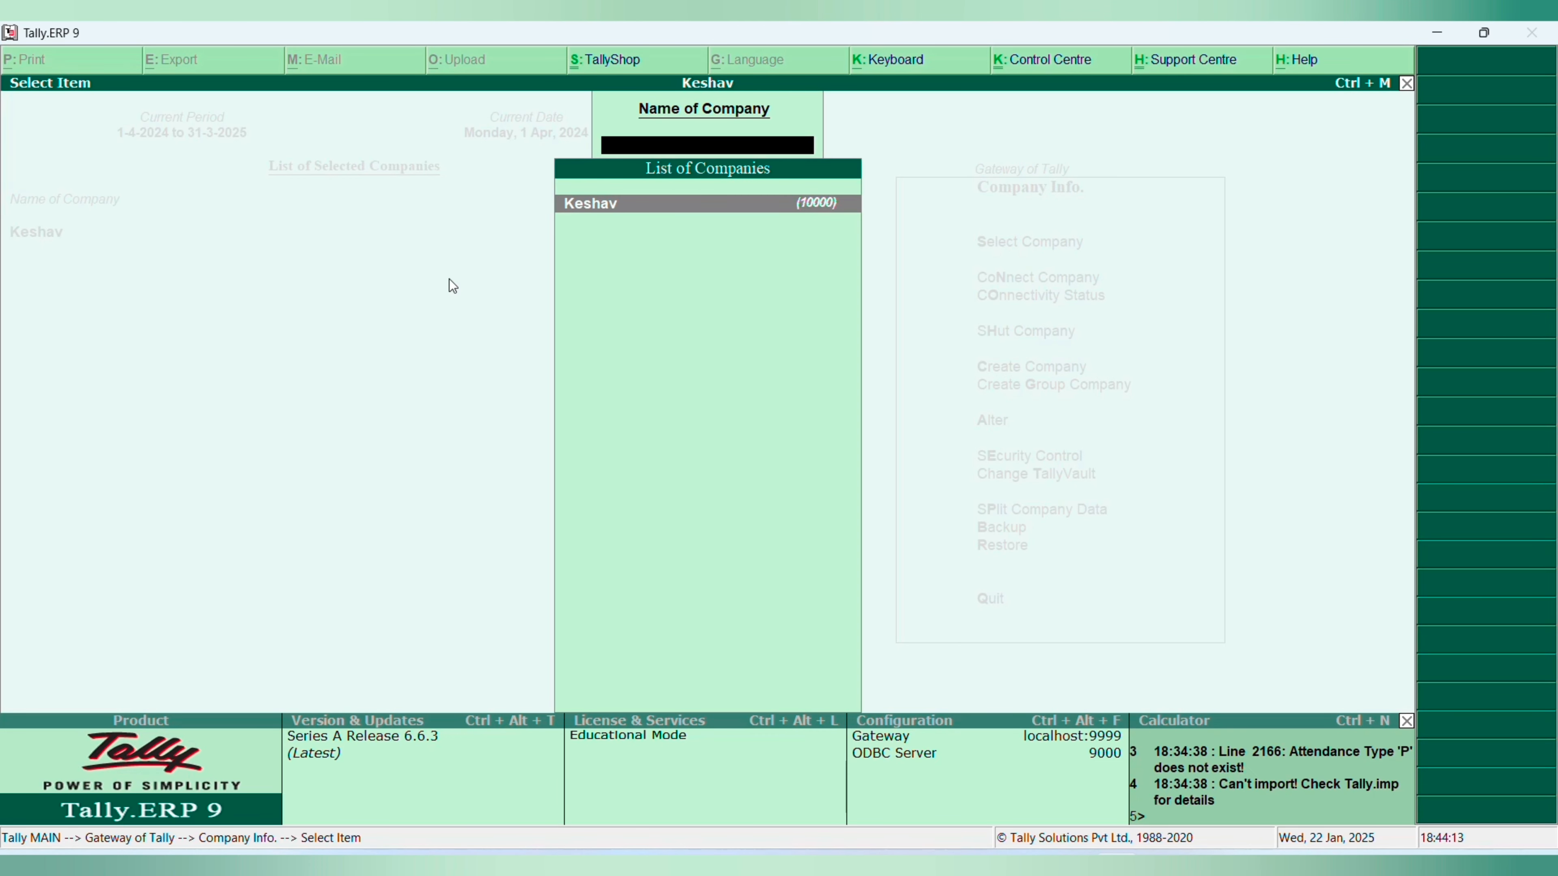
key(Escape)
key(Escape)
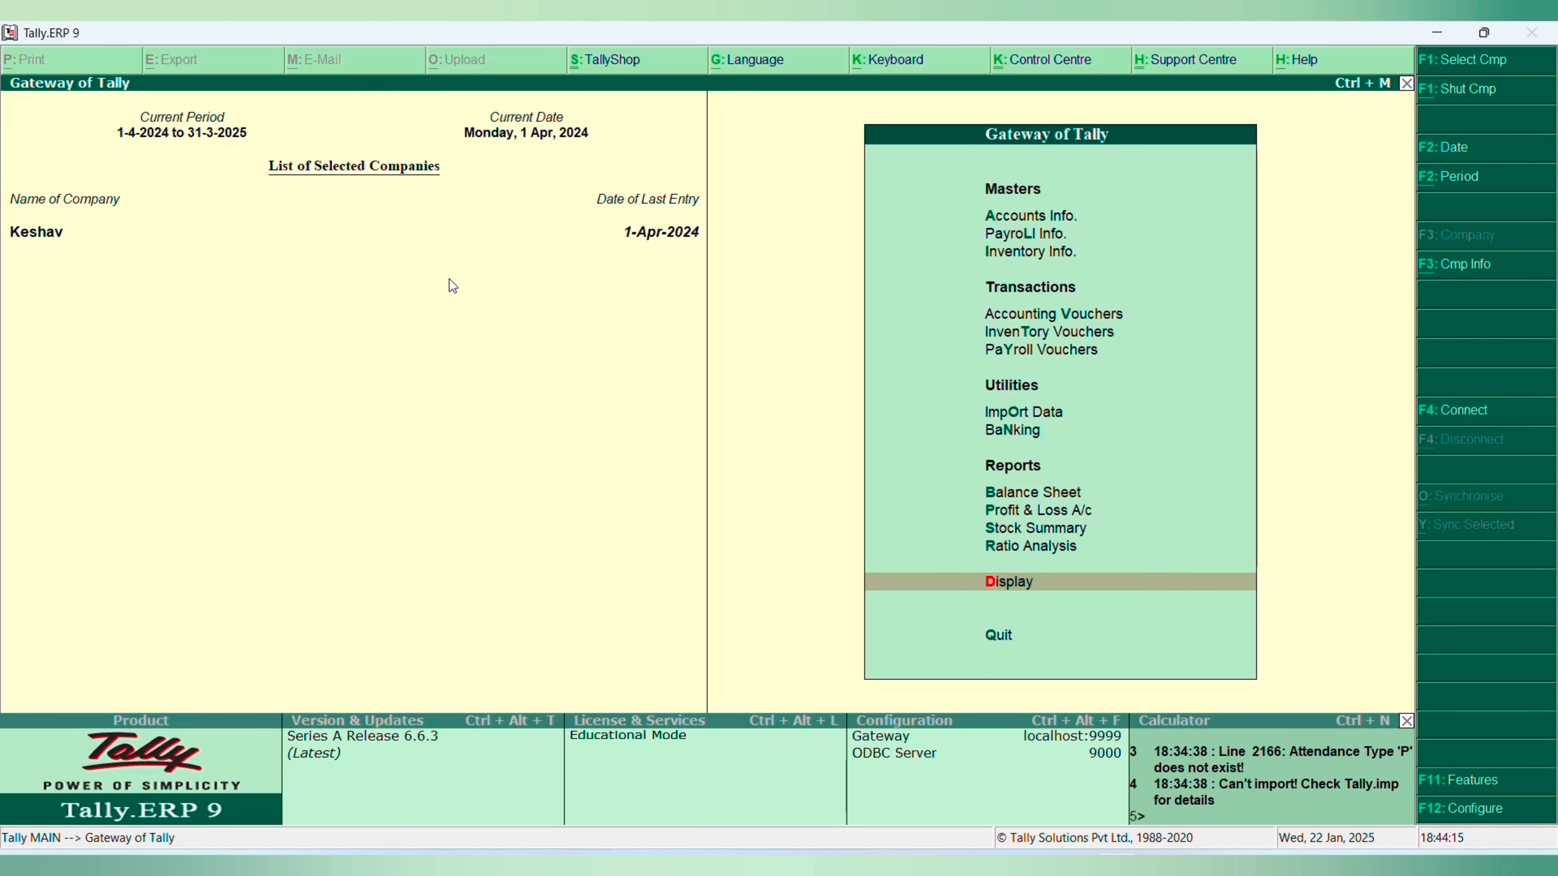